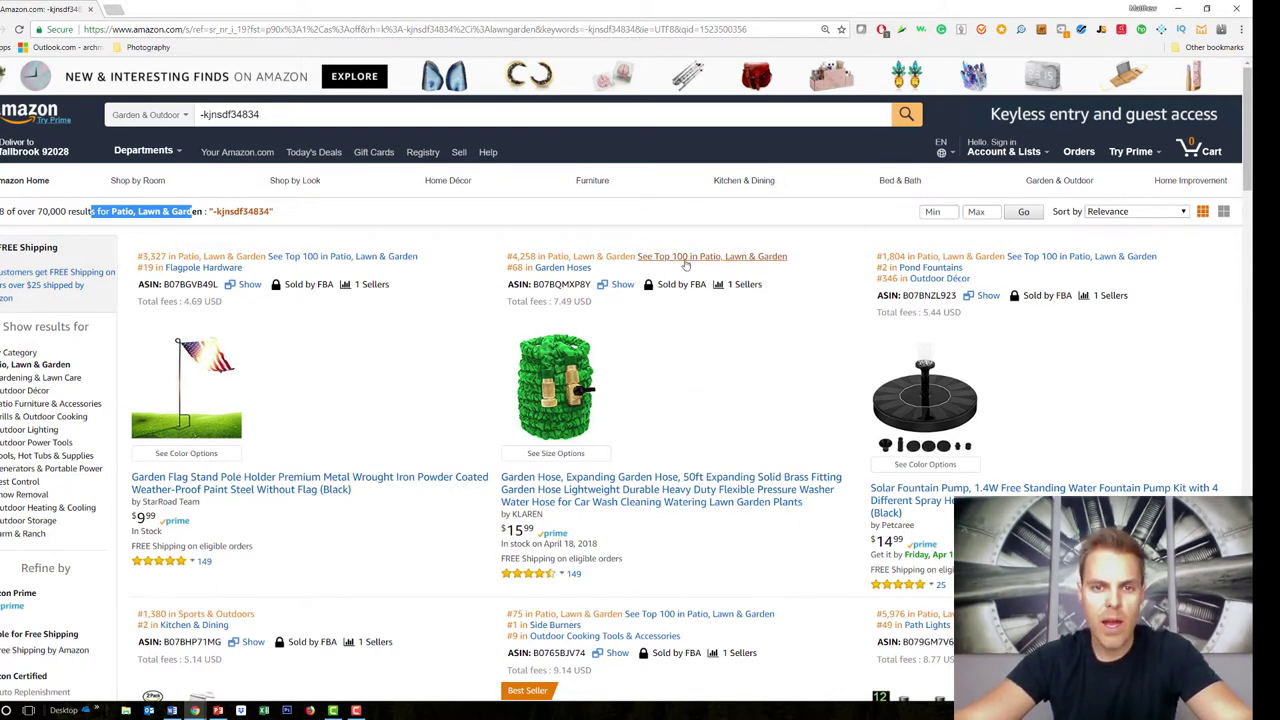
- Examine the sales ranks, fees, seller counts, prices and review counts of the garden hose and neighbouring Patio, Lawn & Garden results
{"action": "left_click_drag", "start_coordinate": [642, 312], "coordinate": [504, 254]}
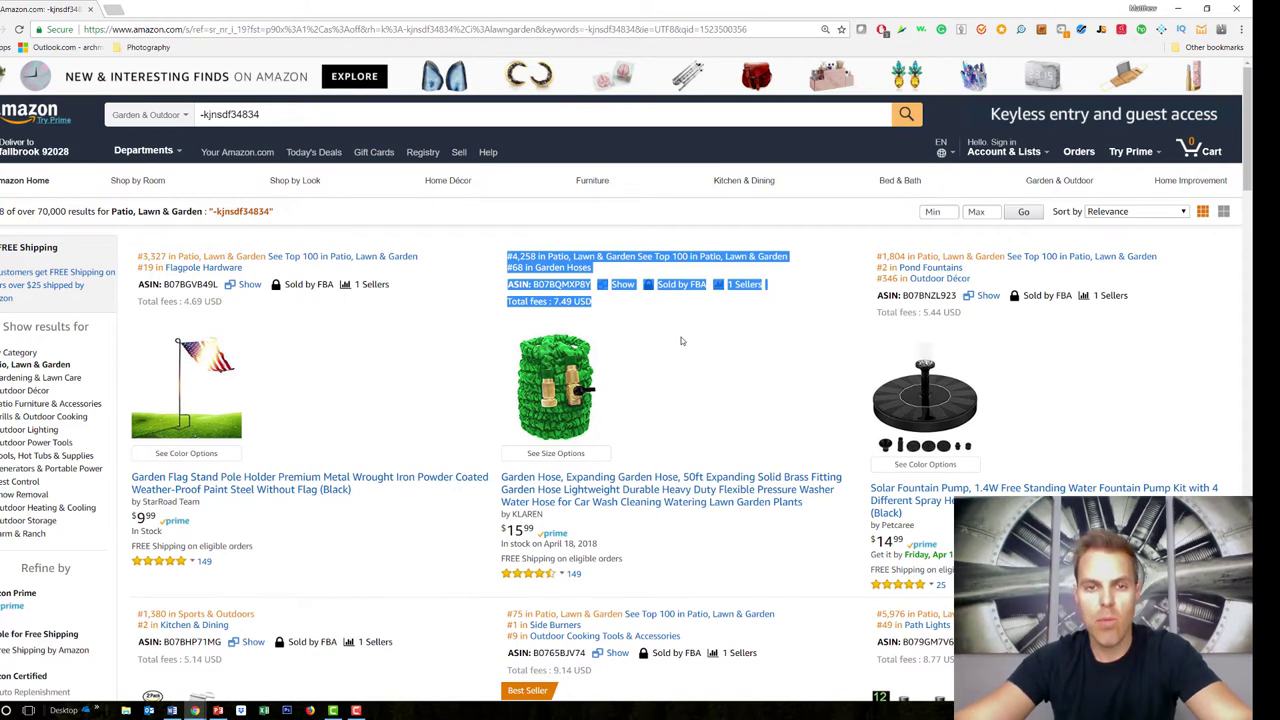
{"action": "left_click", "coordinate": [611, 307]}
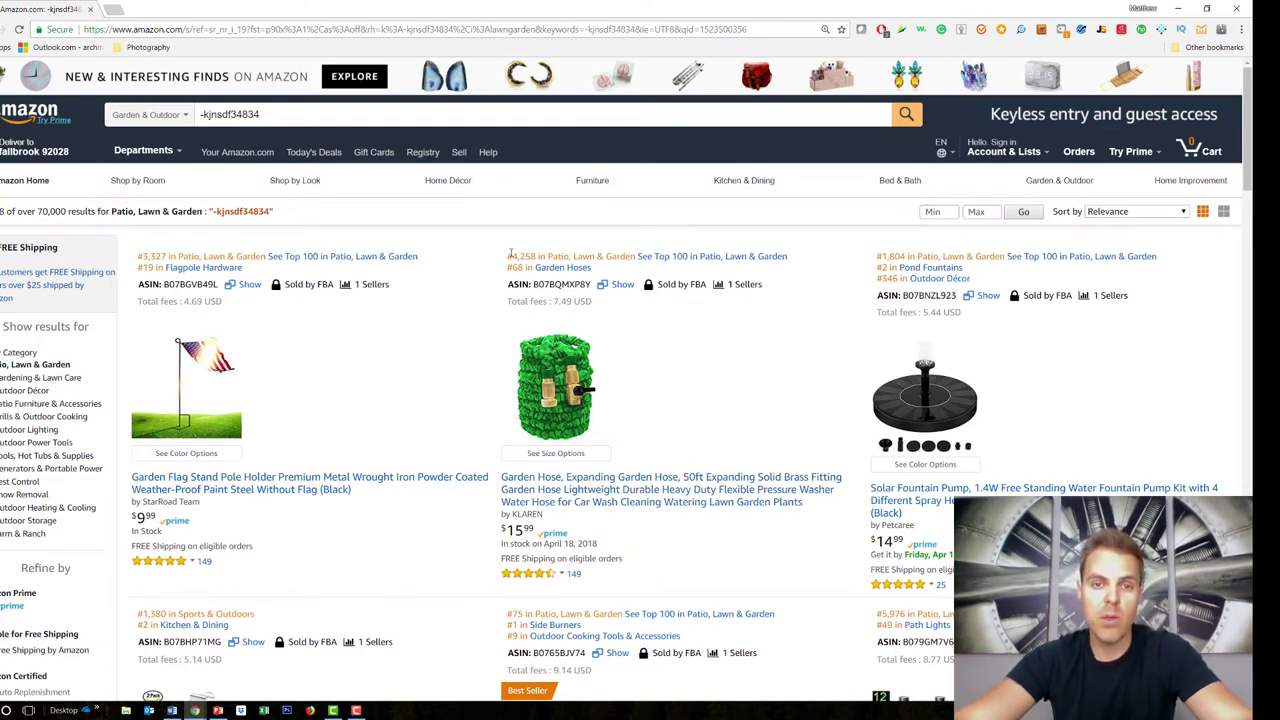
{"action": "left_click_drag", "start_coordinate": [510, 256], "coordinate": [639, 254]}
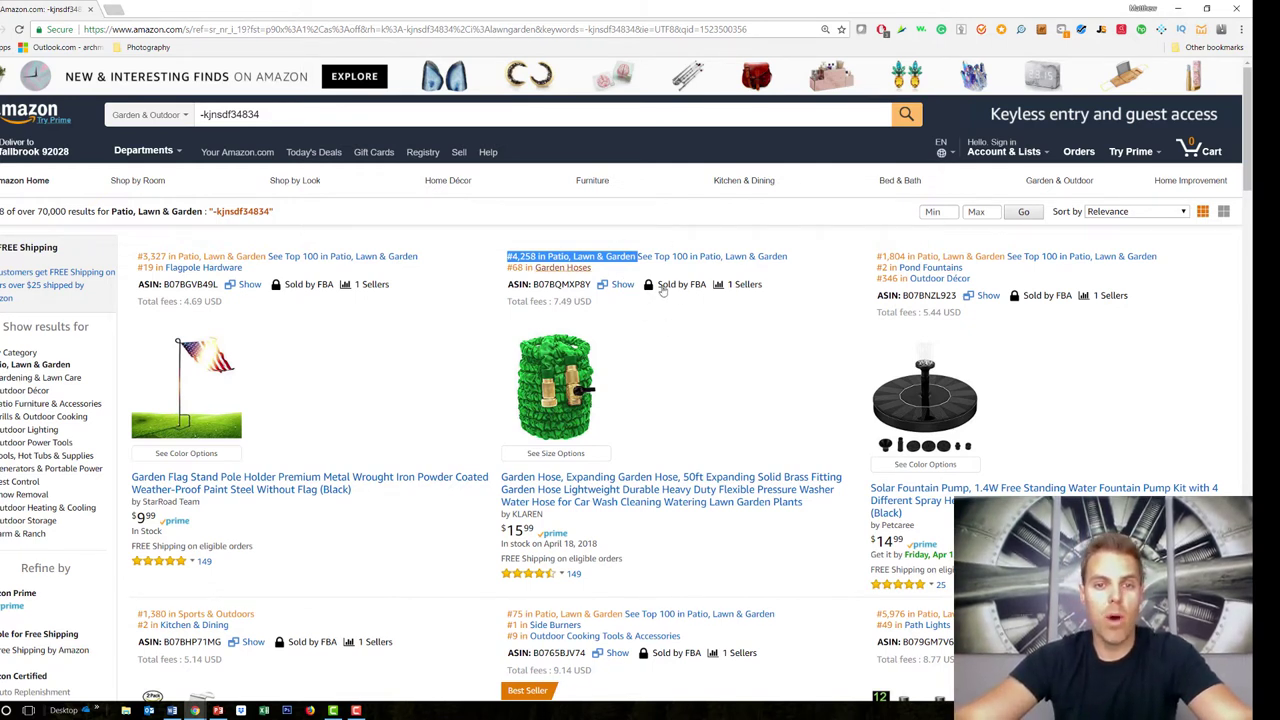
{"action": "left_click", "coordinate": [722, 338]}
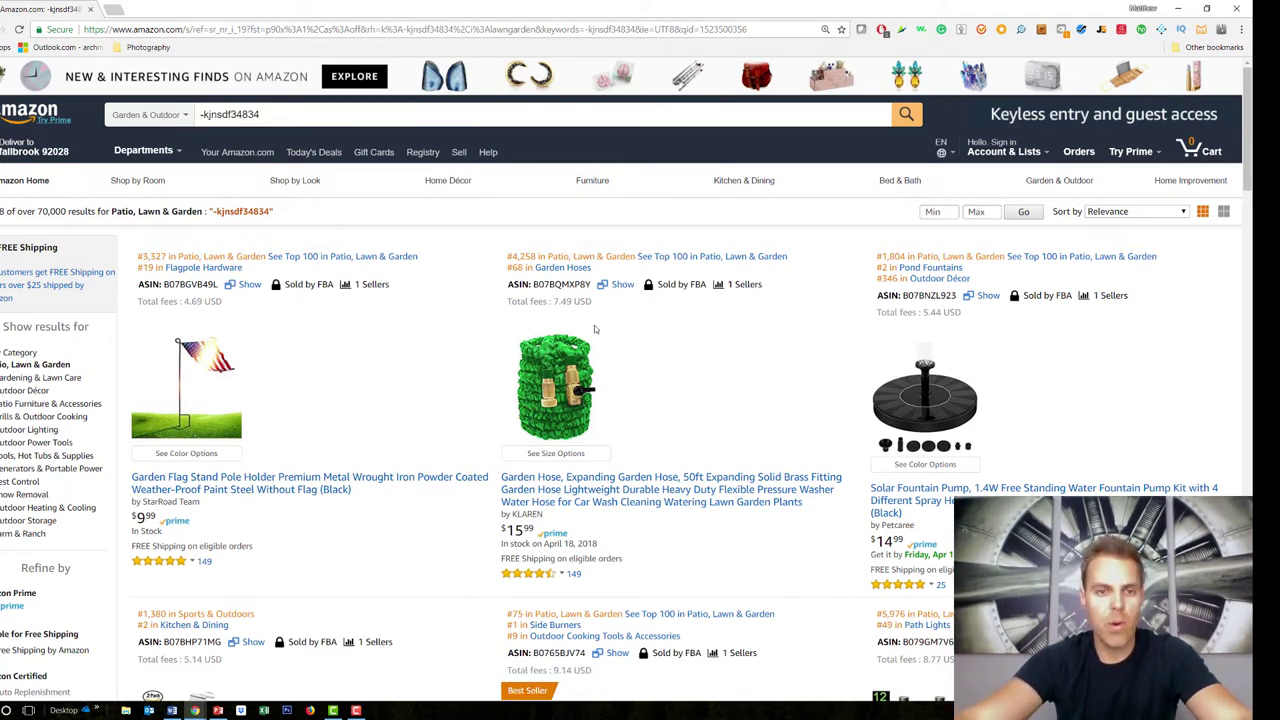
{"action": "scroll", "coordinate": [852, 312], "scroll_direction": "down", "scroll_amount": 3}
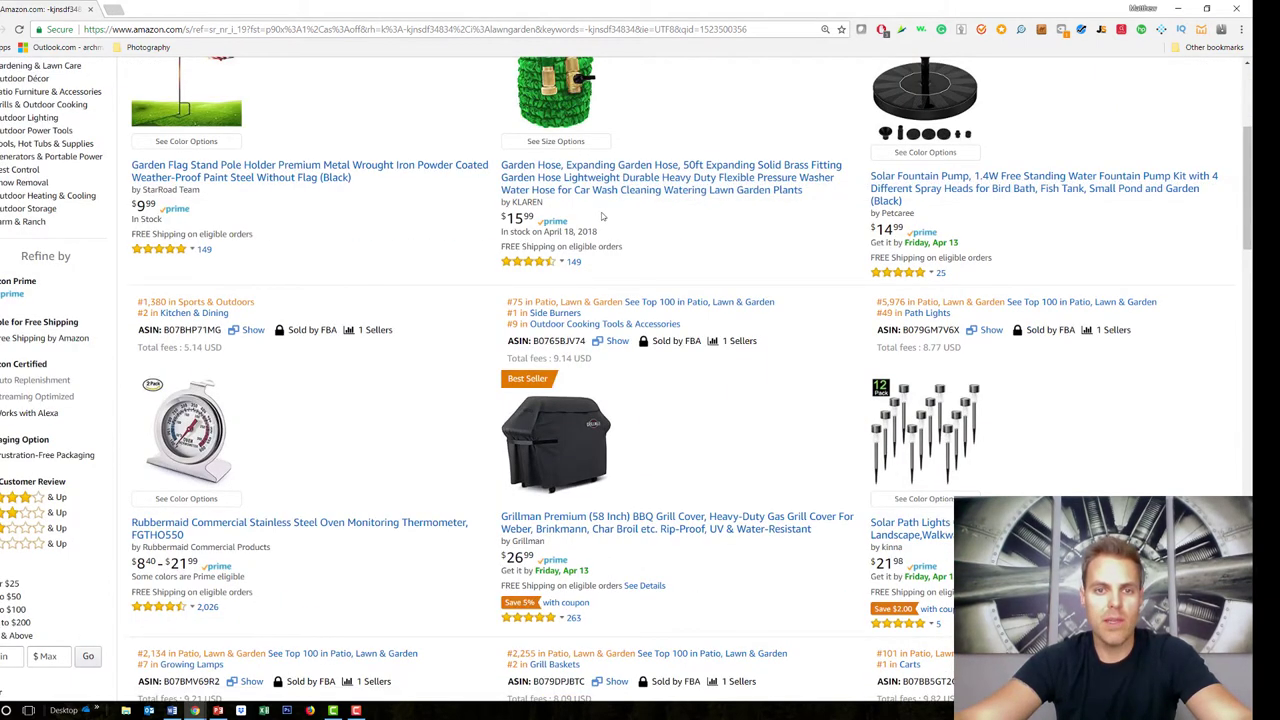
{"action": "left_click_drag", "start_coordinate": [580, 264], "coordinate": [488, 261]}
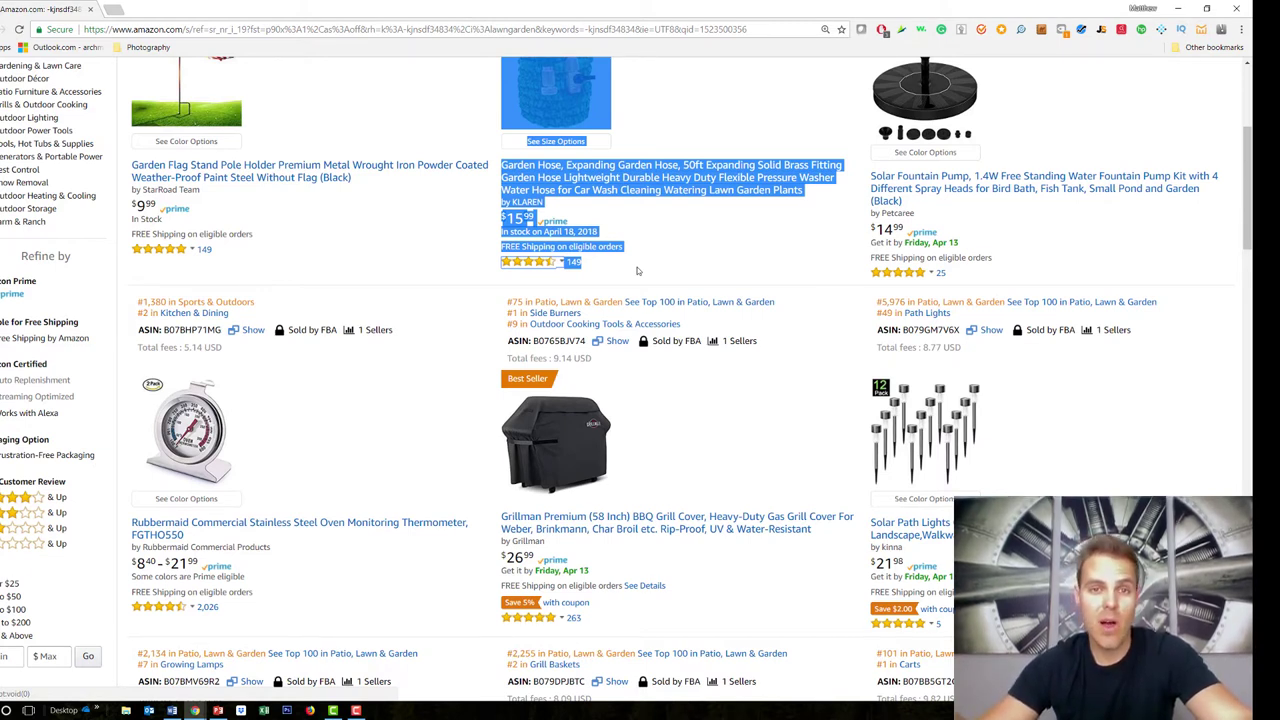
{"action": "left_click", "coordinate": [716, 252]}
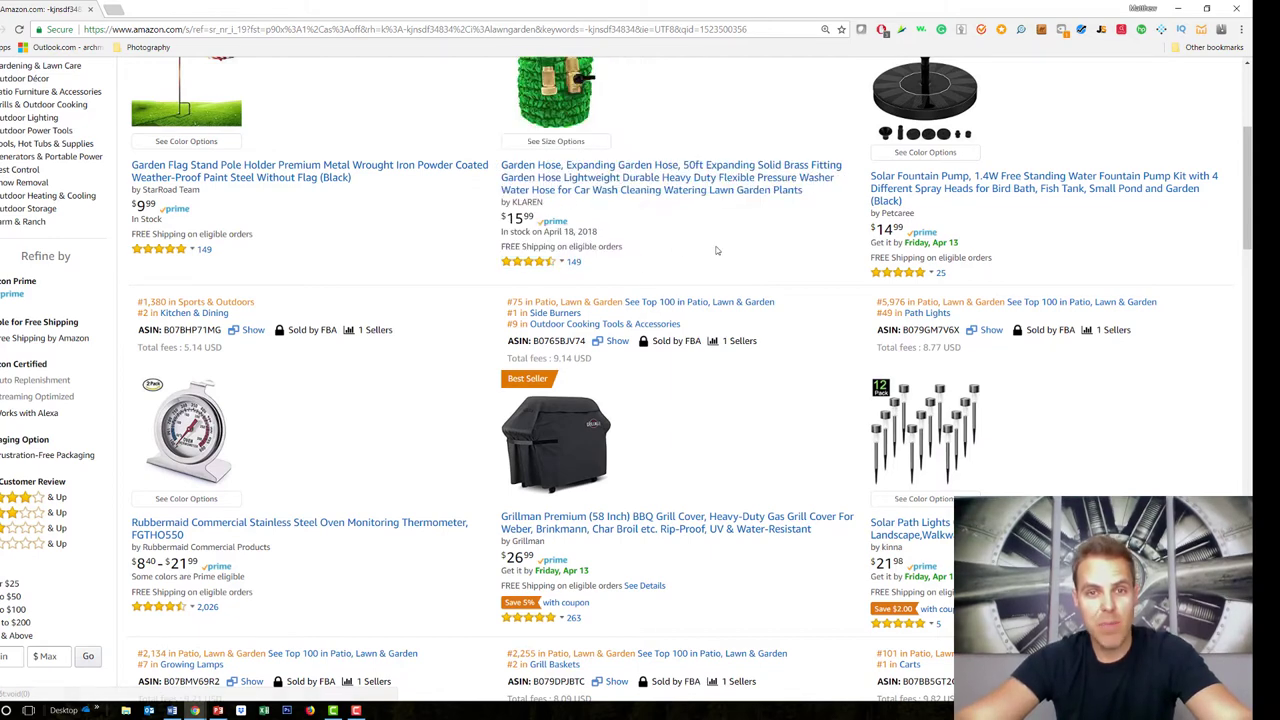
{"action": "scroll", "coordinate": [716, 252], "scroll_direction": "up", "scroll_amount": 1}
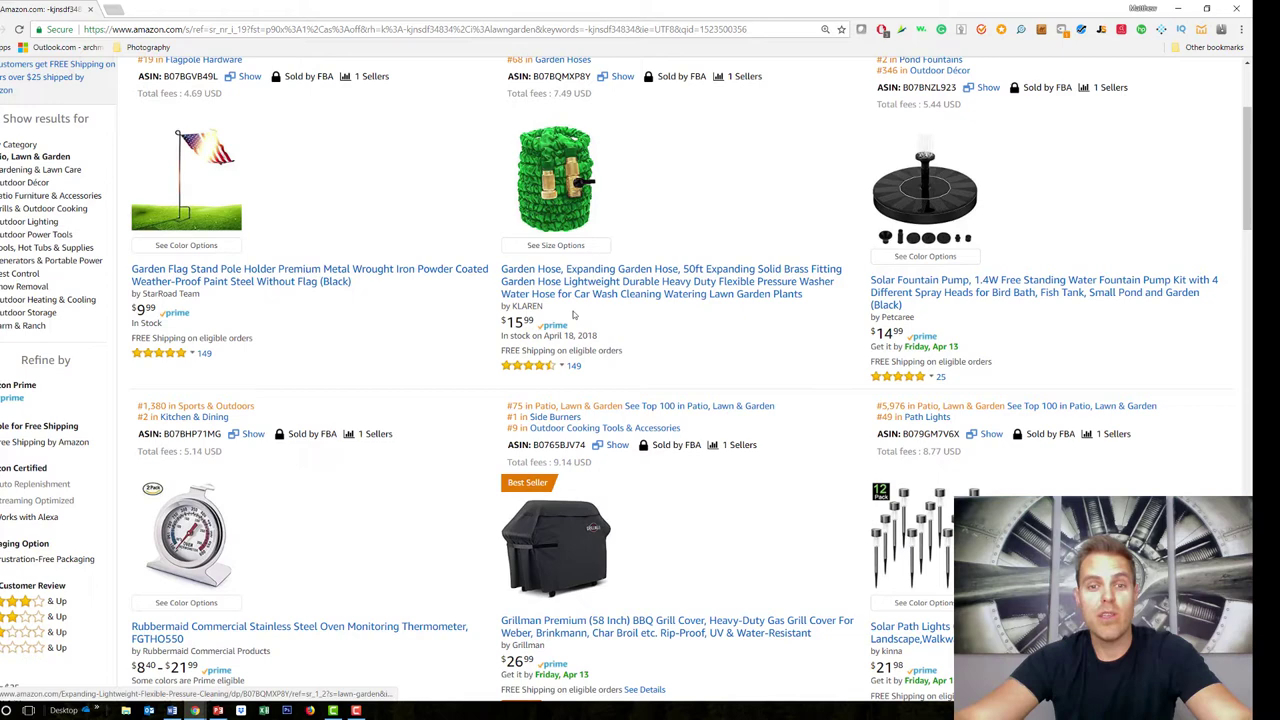
{"action": "scroll", "coordinate": [540, 403], "scroll_direction": "down", "scroll_amount": 2}
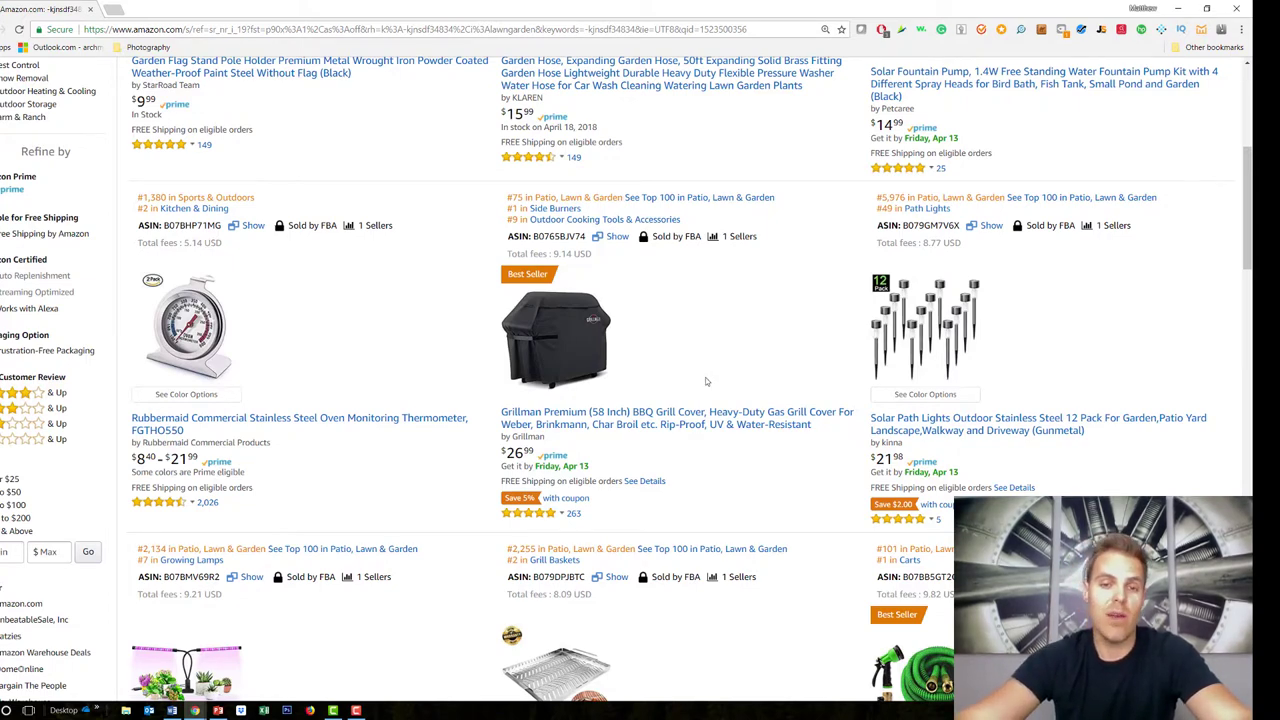
{"action": "scroll", "coordinate": [705, 381], "scroll_direction": "up", "scroll_amount": 2}
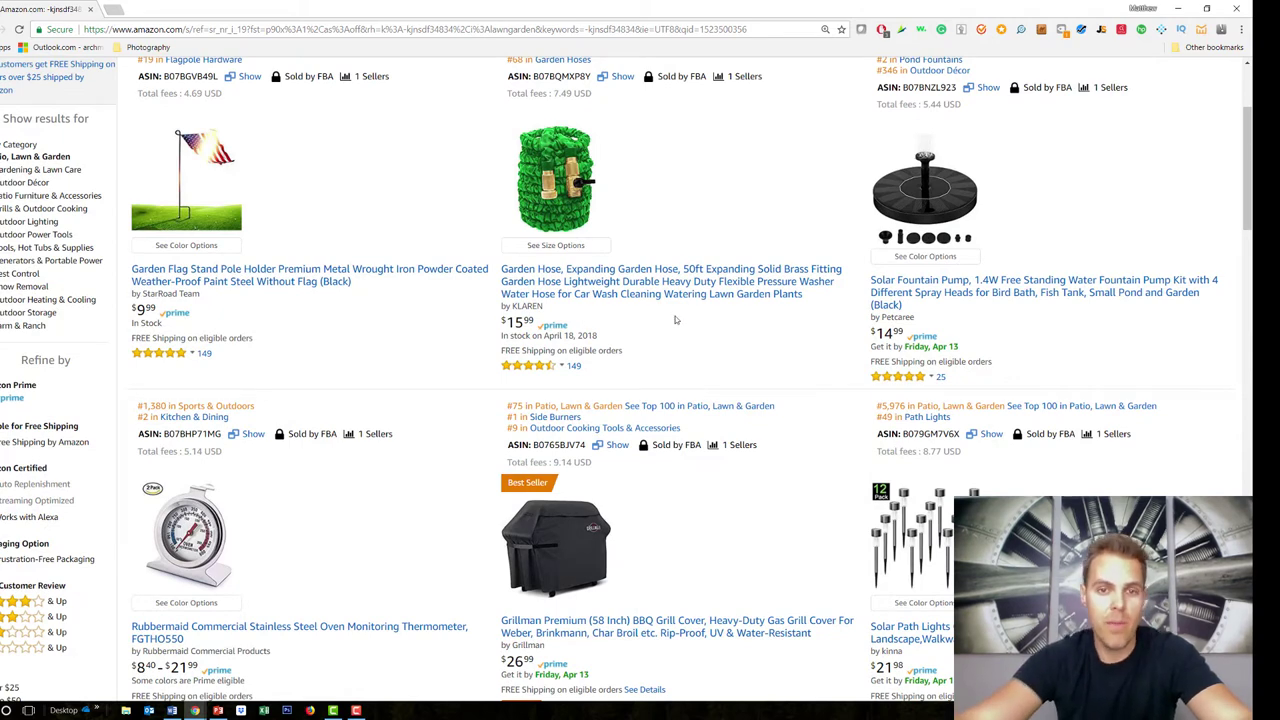
{"action": "scroll", "coordinate": [691, 346], "scroll_direction": "up", "scroll_amount": 1}
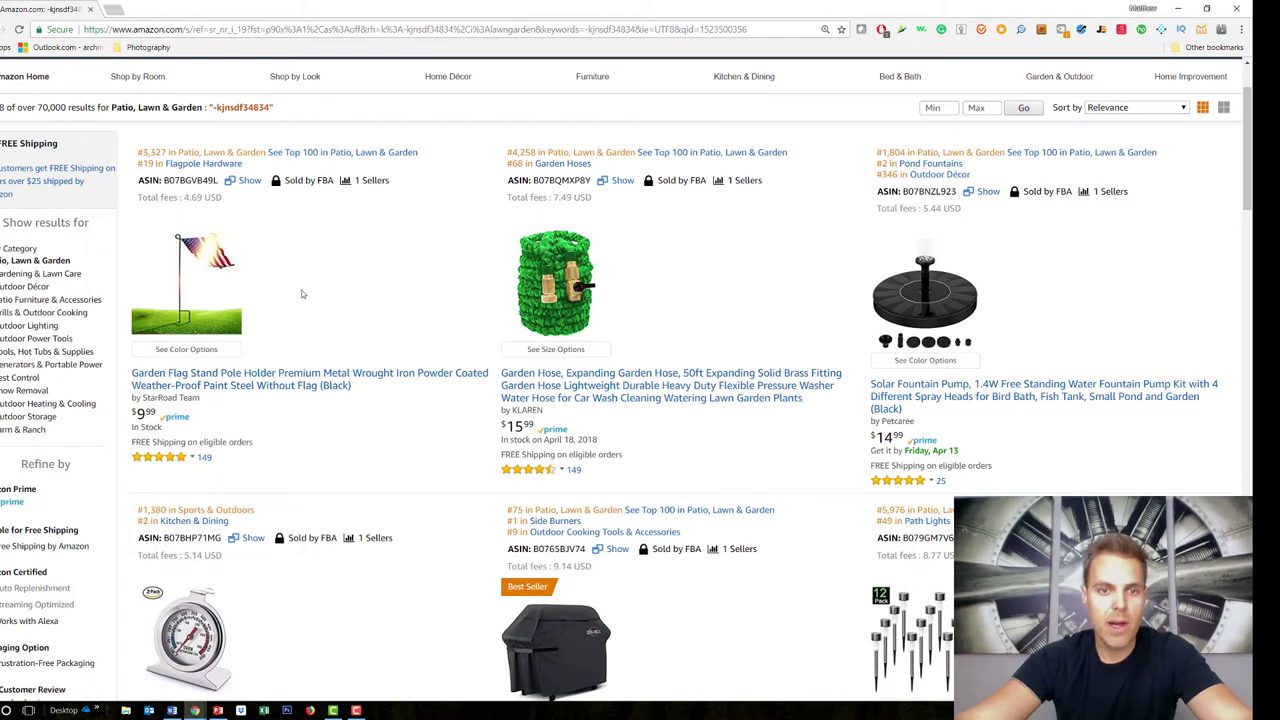
{"action": "scroll", "coordinate": [481, 375], "scroll_direction": "up", "scroll_amount": 1}
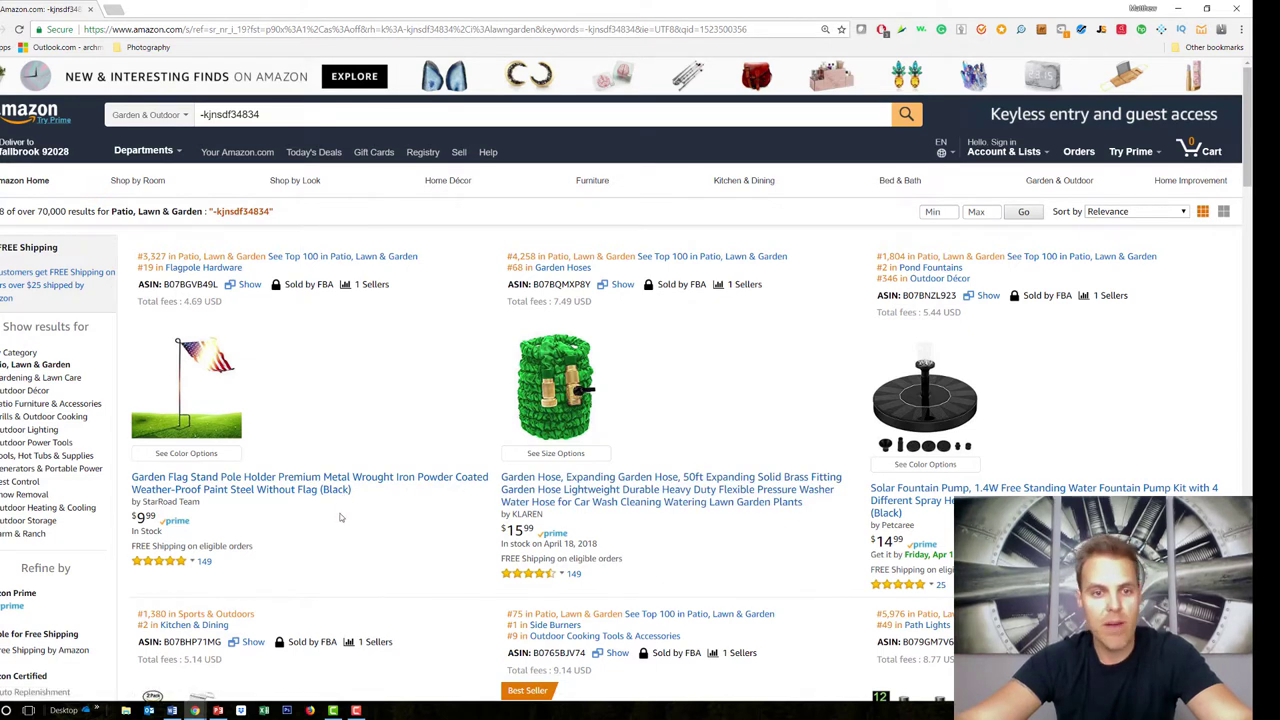
- Open the Garden Flag Stand Pole Holder listing in a new tab while keeping the search results open
{"action": "left_click_drag", "start_coordinate": [207, 483], "coordinate": [272, 483]}
{"action": "left_click", "coordinate": [272, 485]}
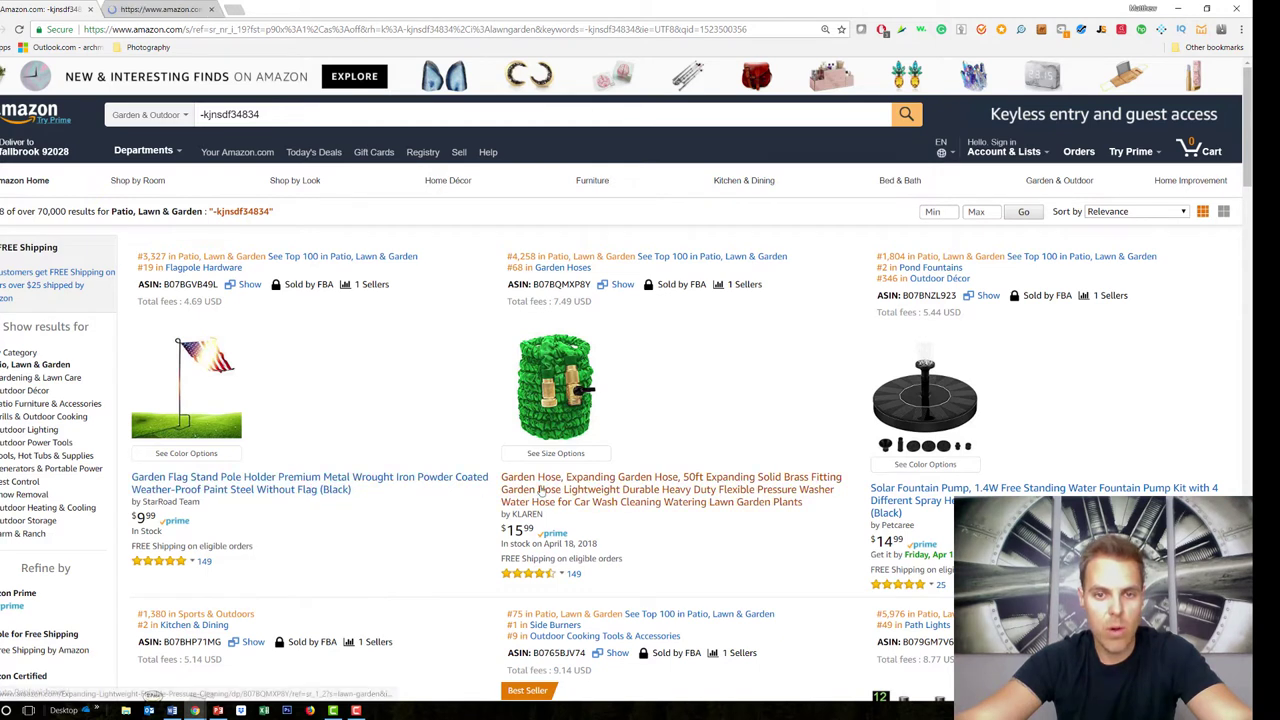
{"action": "left_click_drag", "start_coordinate": [556, 513], "coordinate": [558, 514]}
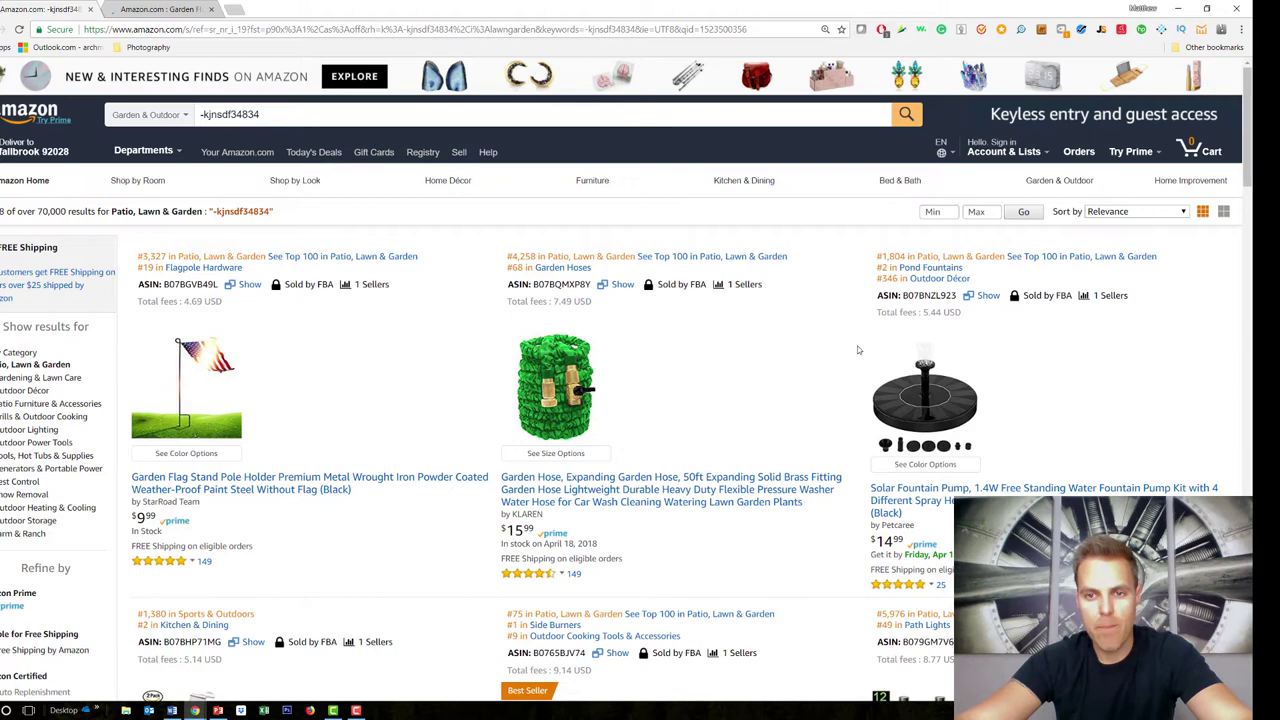
- Check the Solar Fountain Pump's sales rank and open its listing in another new tab from the Patio, Lawn & Garden results
{"action": "double_click", "coordinate": [895, 256]}
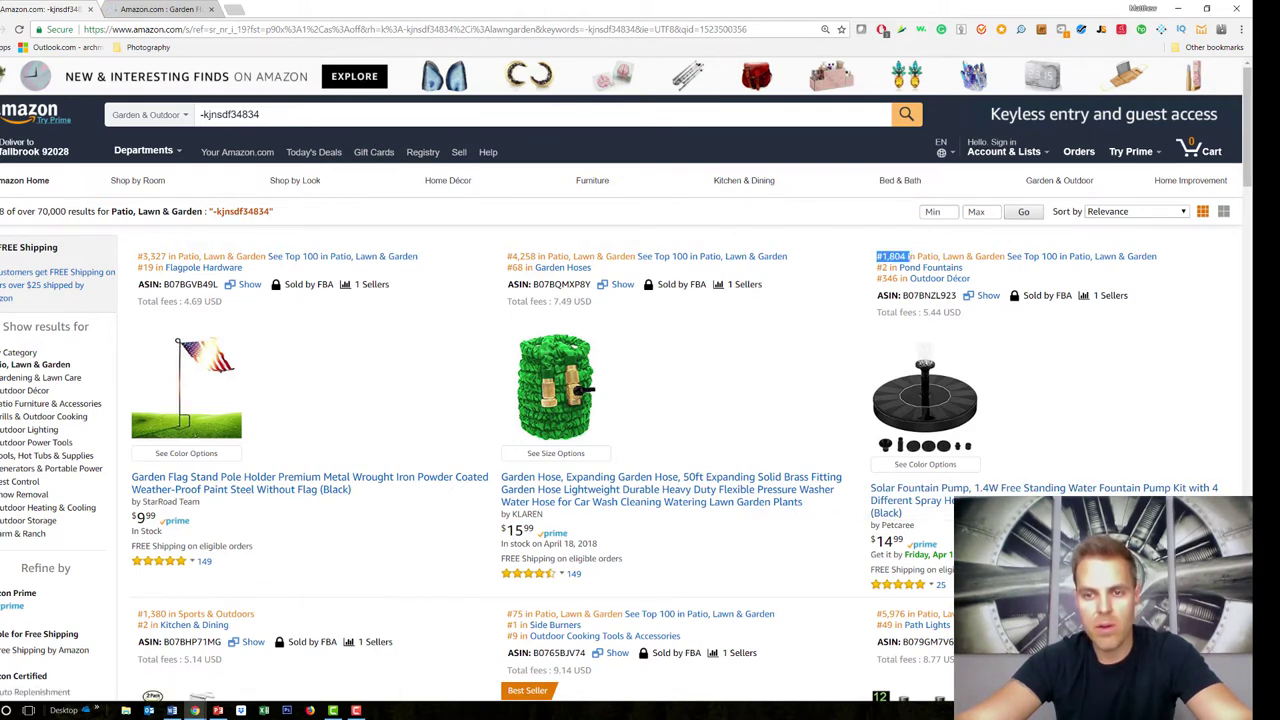
{"action": "key", "text": "ctrl+a"}
{"action": "left_click", "coordinate": [981, 489]}
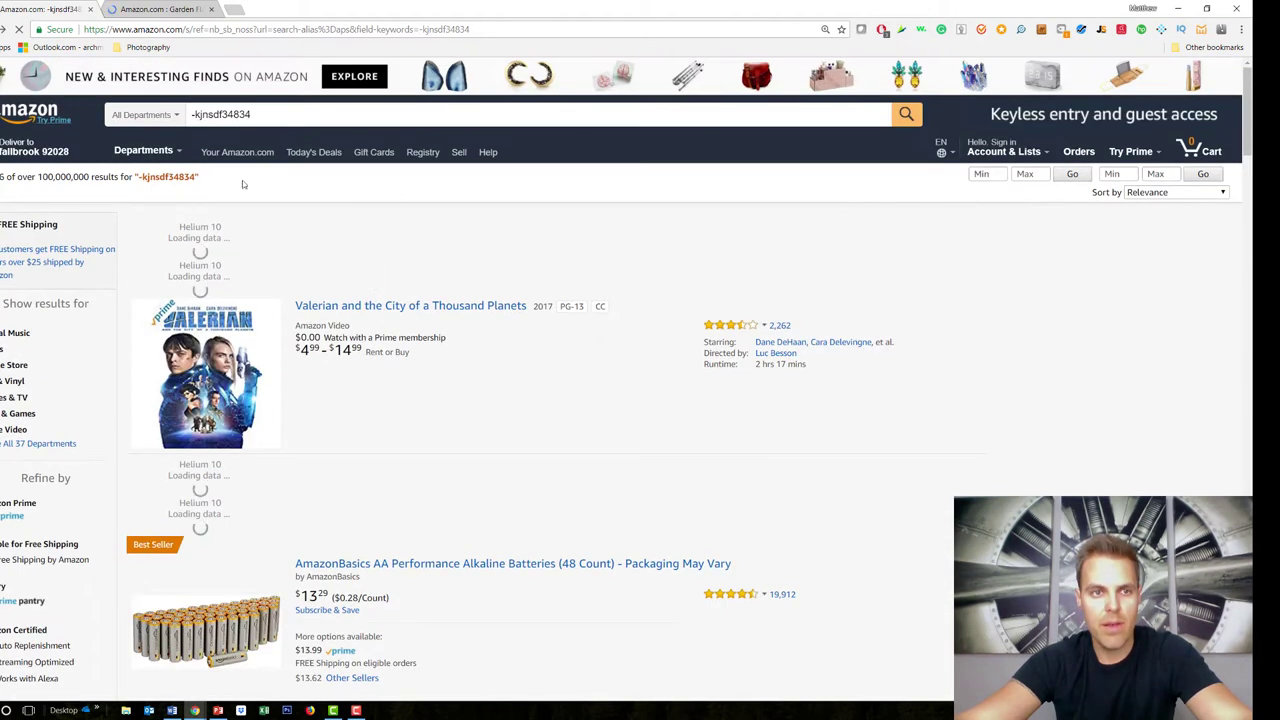
{"action": "left_click", "coordinate": [5, 29]}
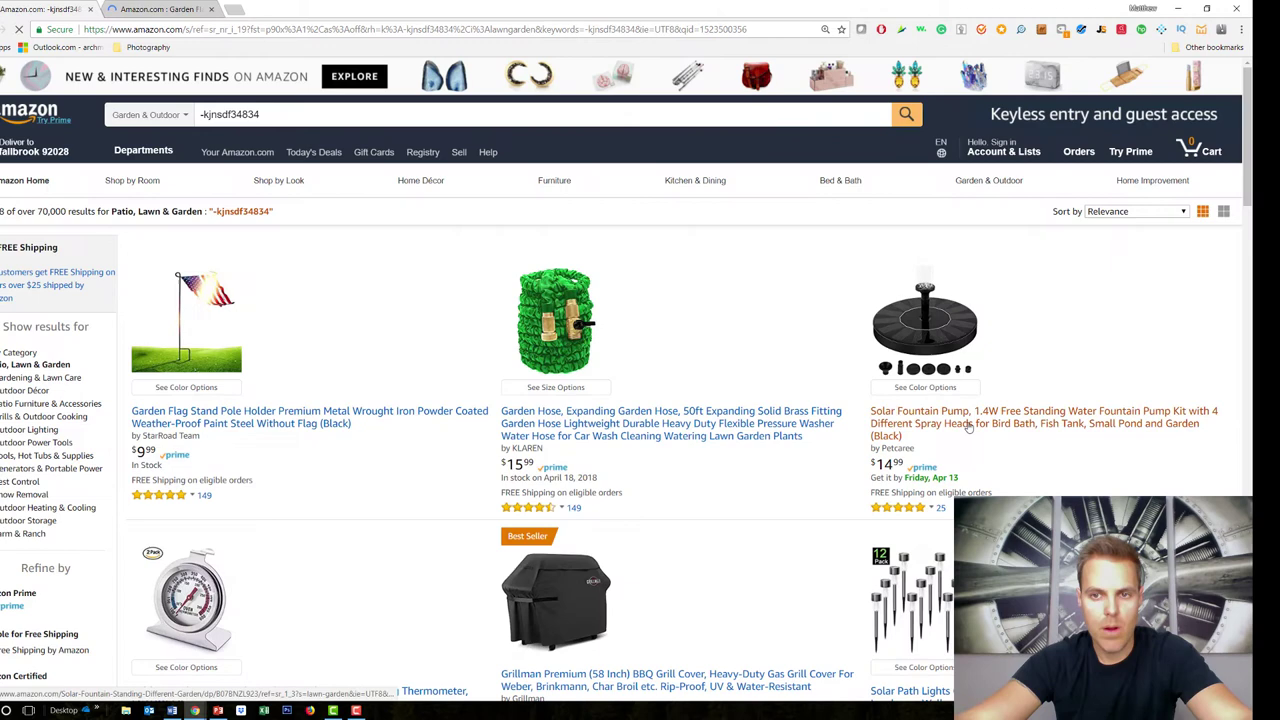
{"action": "right_click", "coordinate": [968, 427]}
{"action": "left_click", "coordinate": [1000, 438]}
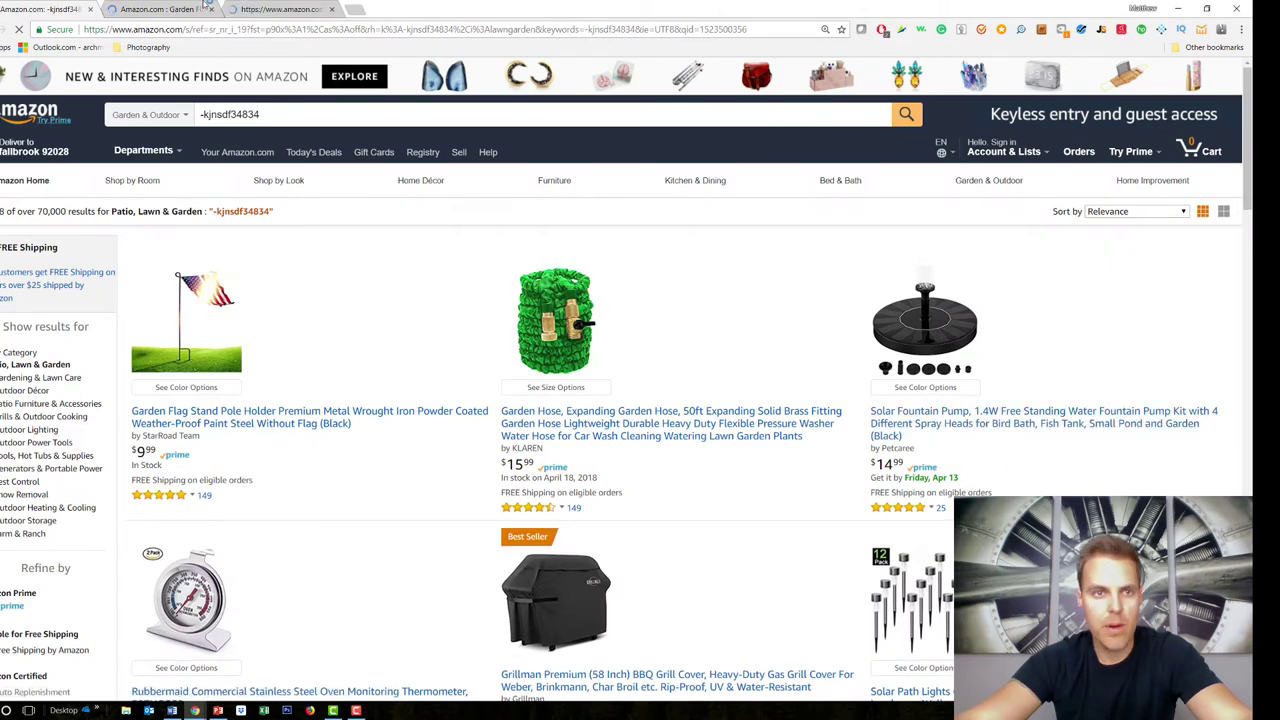
- In the garden flag stand listing, copy the phrase "Flag Stand Pole" from the product title
{"action": "left_click", "coordinate": [200, 8]}
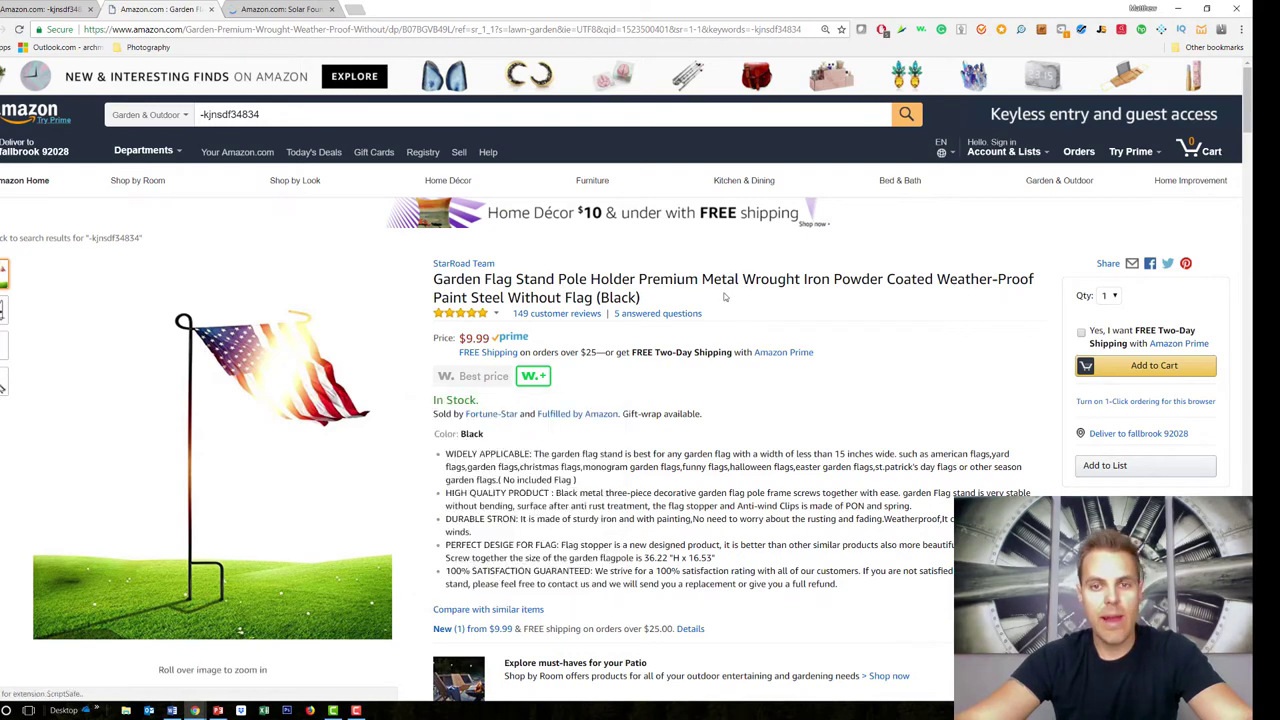
{"action": "left_click_drag", "start_coordinate": [640, 297], "coordinate": [570, 297]}
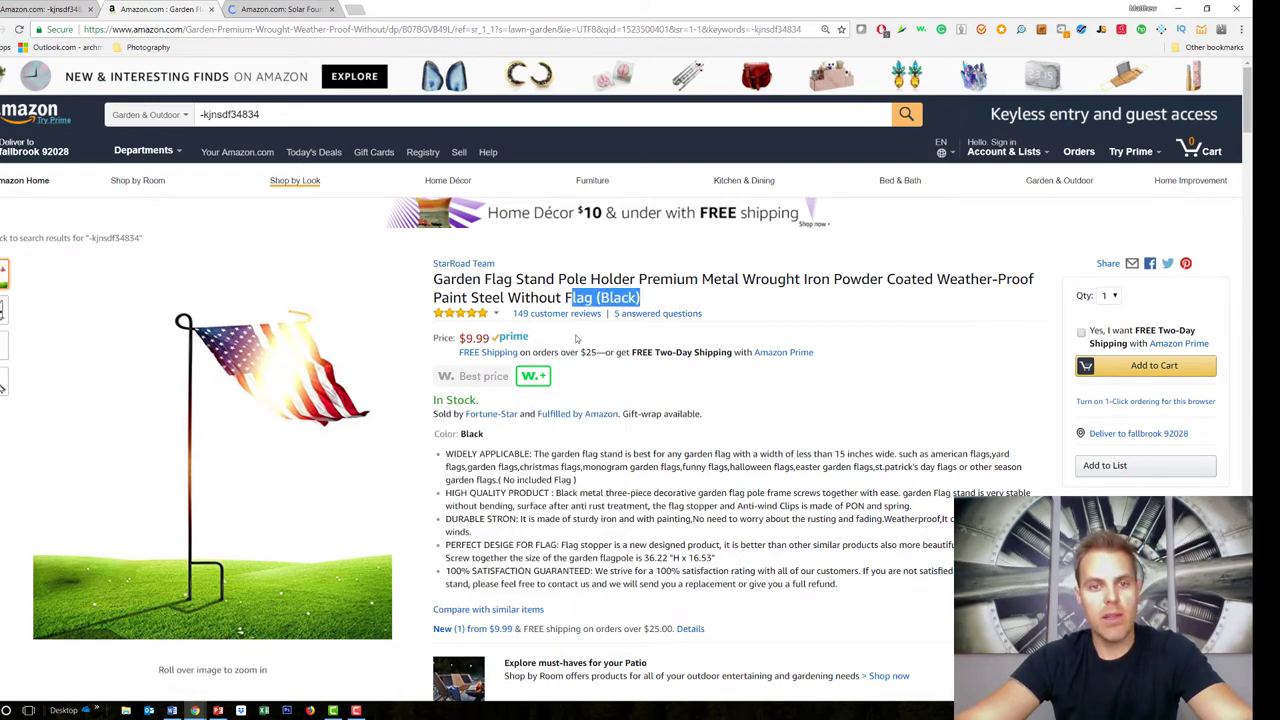
{"action": "left_click", "coordinate": [487, 281]}
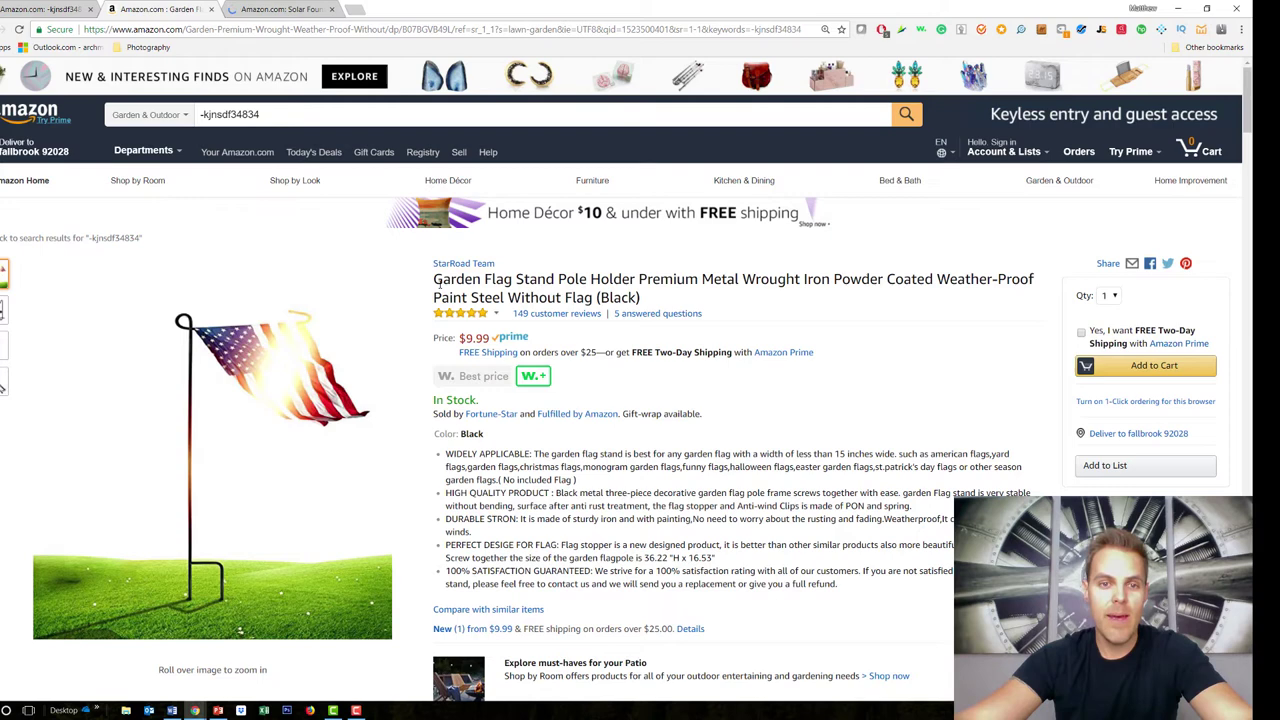
{"action": "left_click_drag", "start_coordinate": [442, 280], "coordinate": [554, 280]}
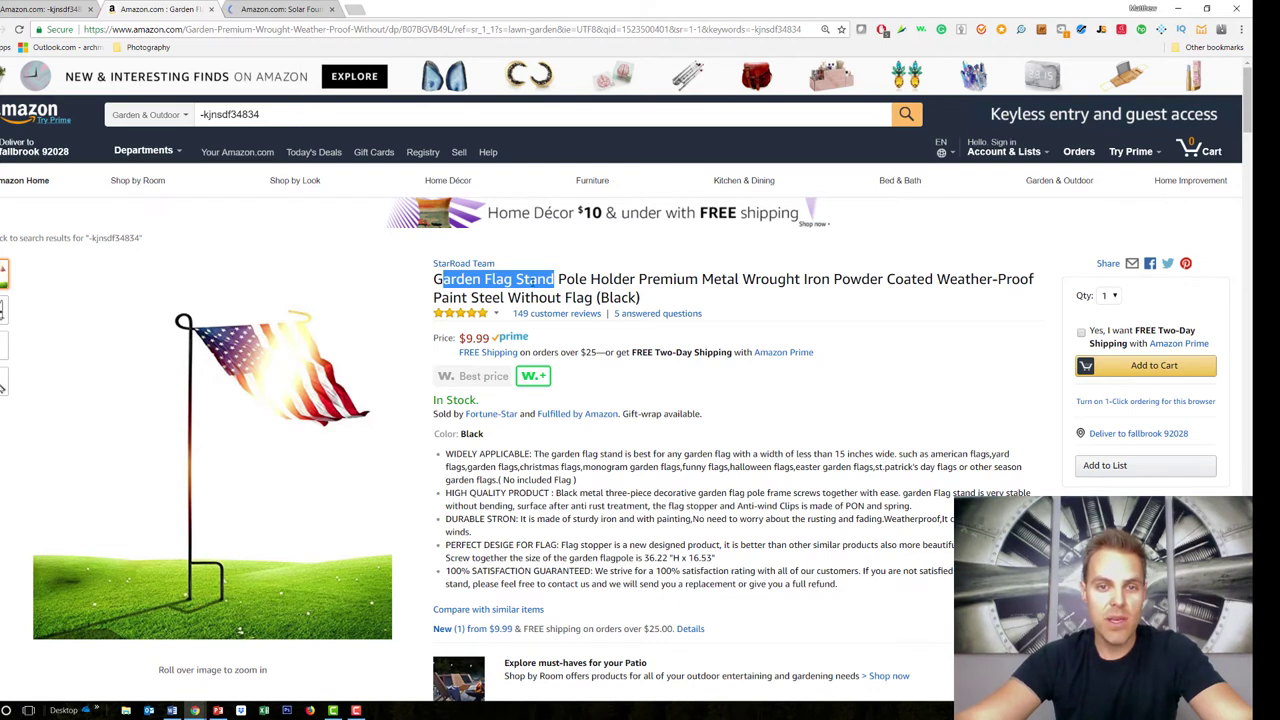
{"action": "left_click_drag", "start_coordinate": [434, 280], "coordinate": [484, 280]}
{"action": "key", "text": "ctrl+c"}
{"action": "left_click", "coordinate": [586, 283]}
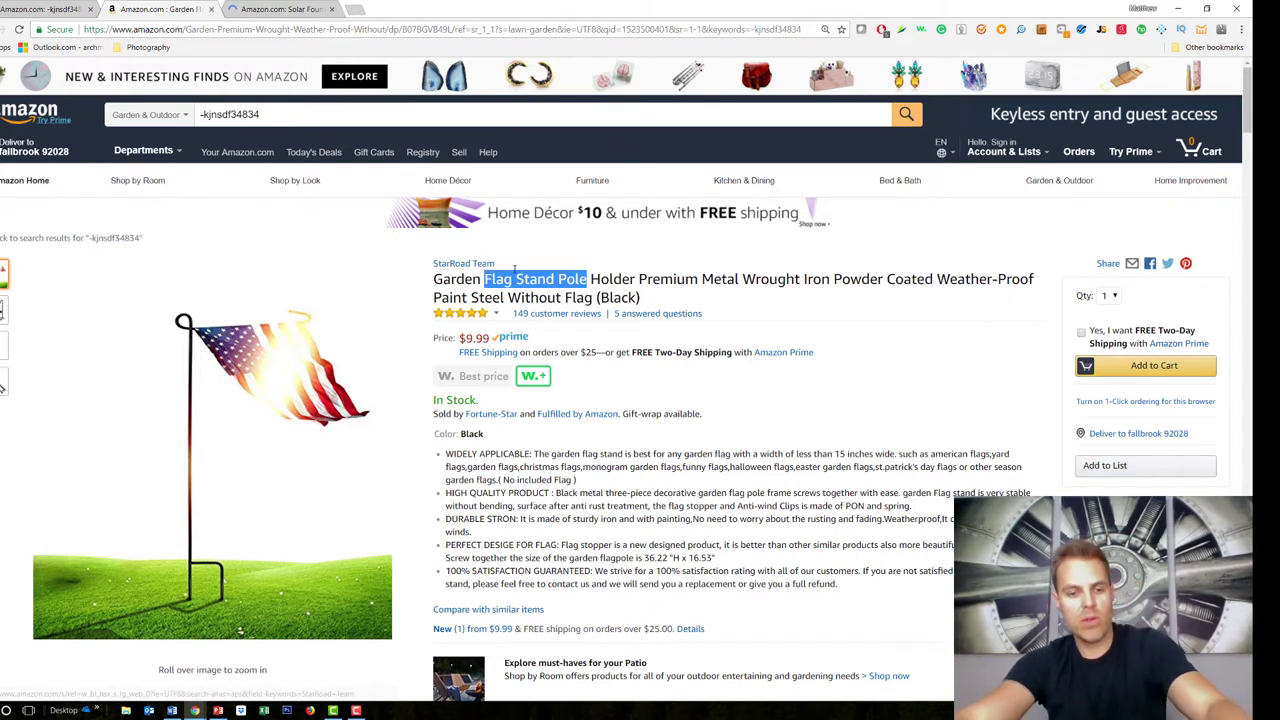
- Replace the existing search term with the copied "Flag Stand Pole" and search the Garden & Outdoor department
{"action": "left_click_drag", "start_coordinate": [300, 115], "coordinate": [184, 116]}
{"action": "key", "text": "ctrl+v"}
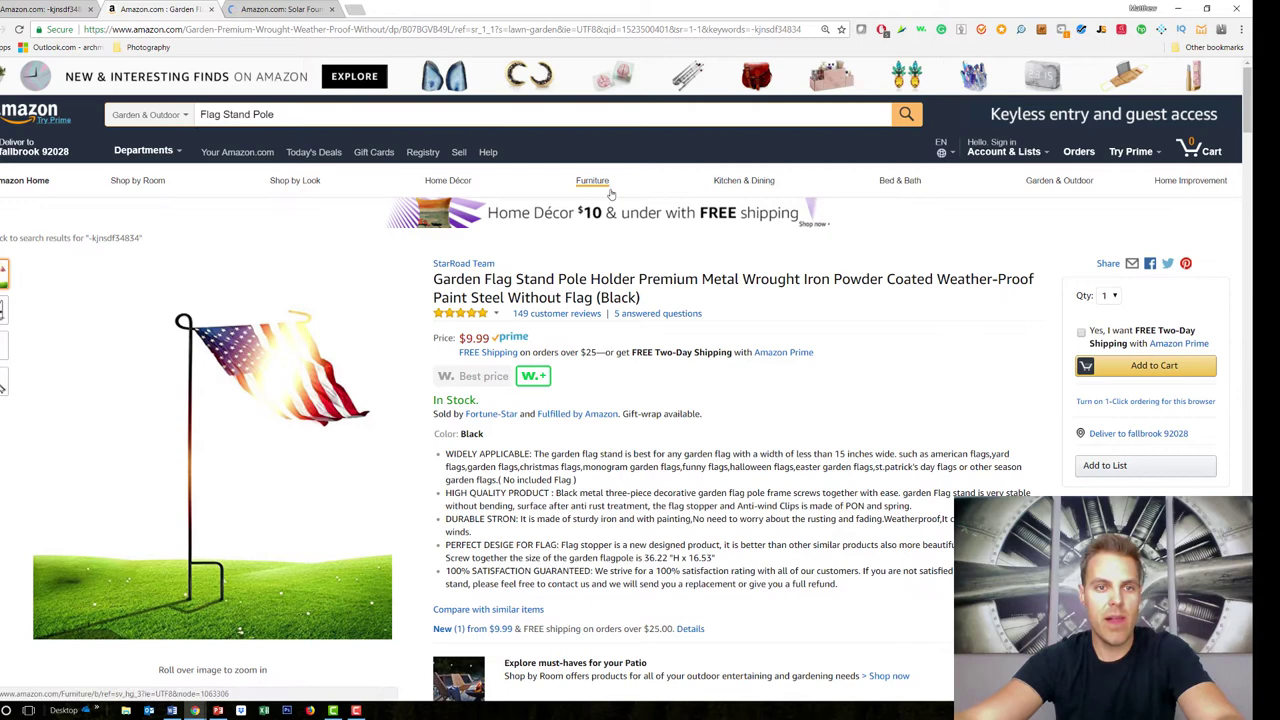
{"action": "mouse_move", "coordinate": [610, 193]}
{"action": "key", "text": "Return"}
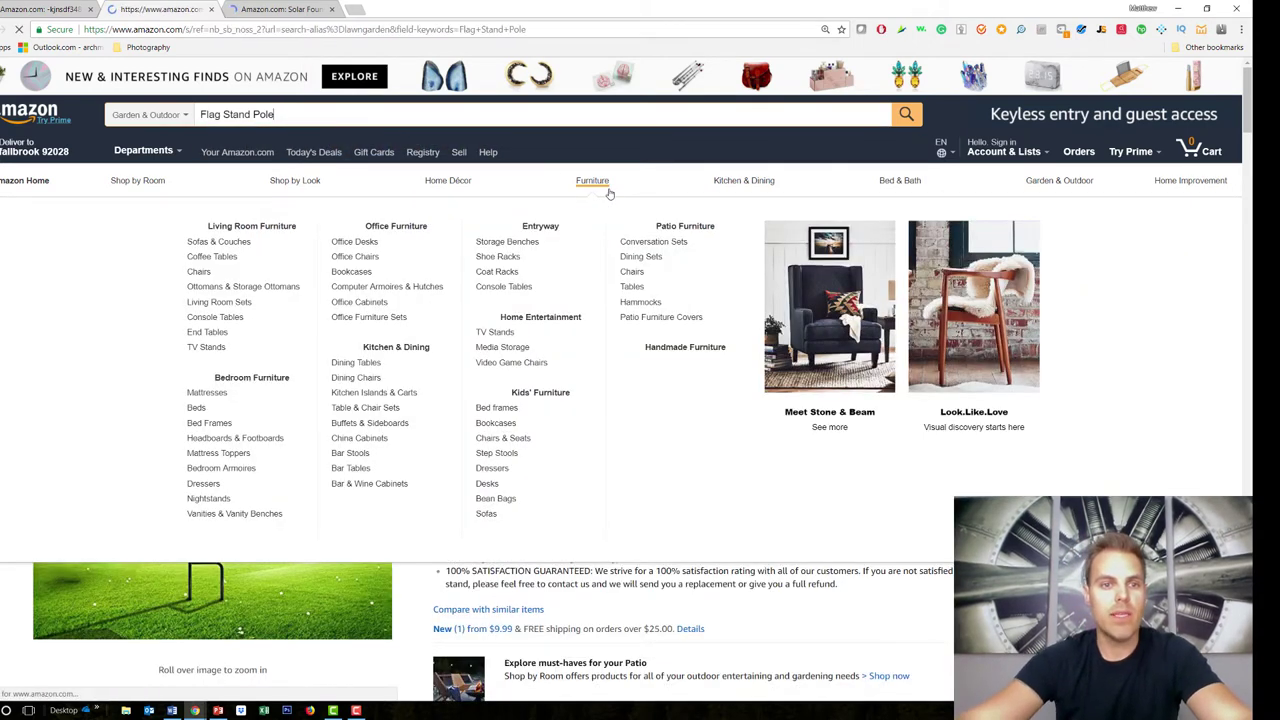
- In the solar fountain listing, copy the phrase "Solar Fountain Pump" from the product title
{"action": "left_click", "coordinate": [258, 8]}
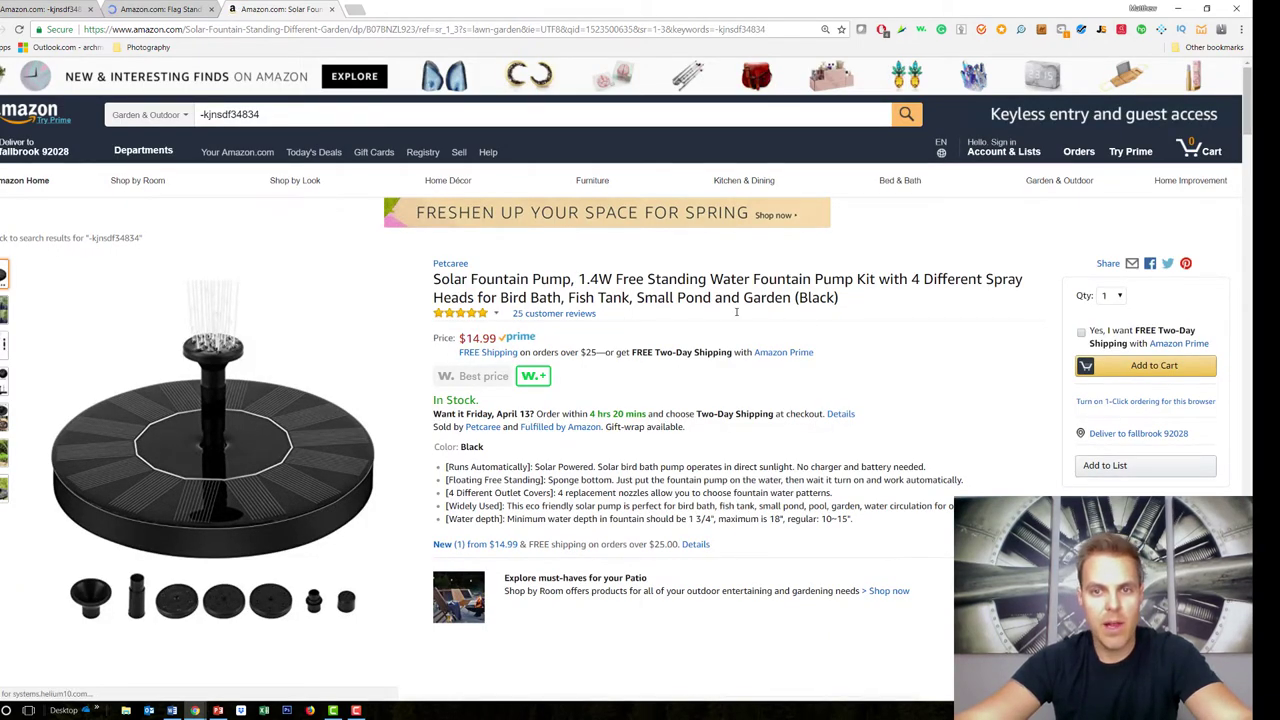
{"action": "left_click_drag", "start_coordinate": [840, 298], "coordinate": [541, 281]}
{"action": "left_click_drag", "start_coordinate": [433, 280], "coordinate": [570, 283]}
{"action": "key", "text": "ctrl+c"}
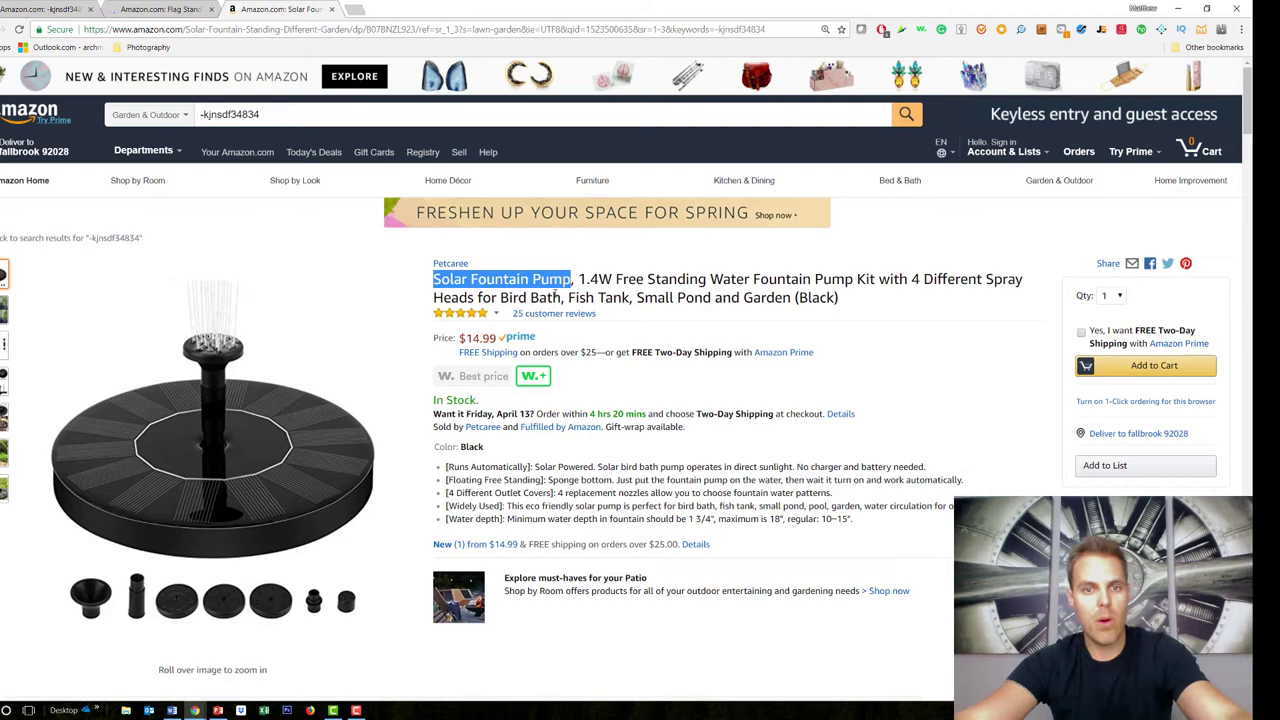
- Replace the existing search term with the copied "Solar Fountain Pump" and search the Garden & Outdoor department
{"action": "left_click", "coordinate": [408, 116]}
{"action": "left_click_drag", "start_coordinate": [408, 116], "coordinate": [165, 116]}
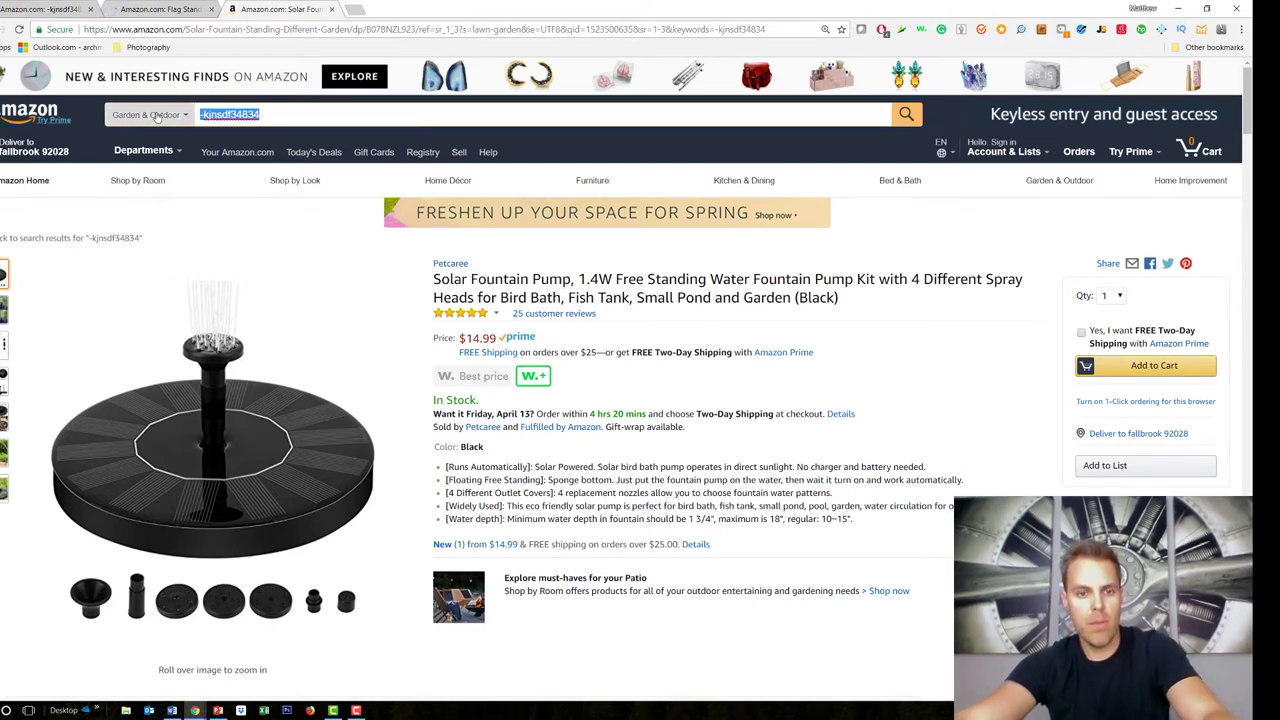
{"action": "key", "text": "ctrl+v"}
{"action": "key", "text": "Return"}
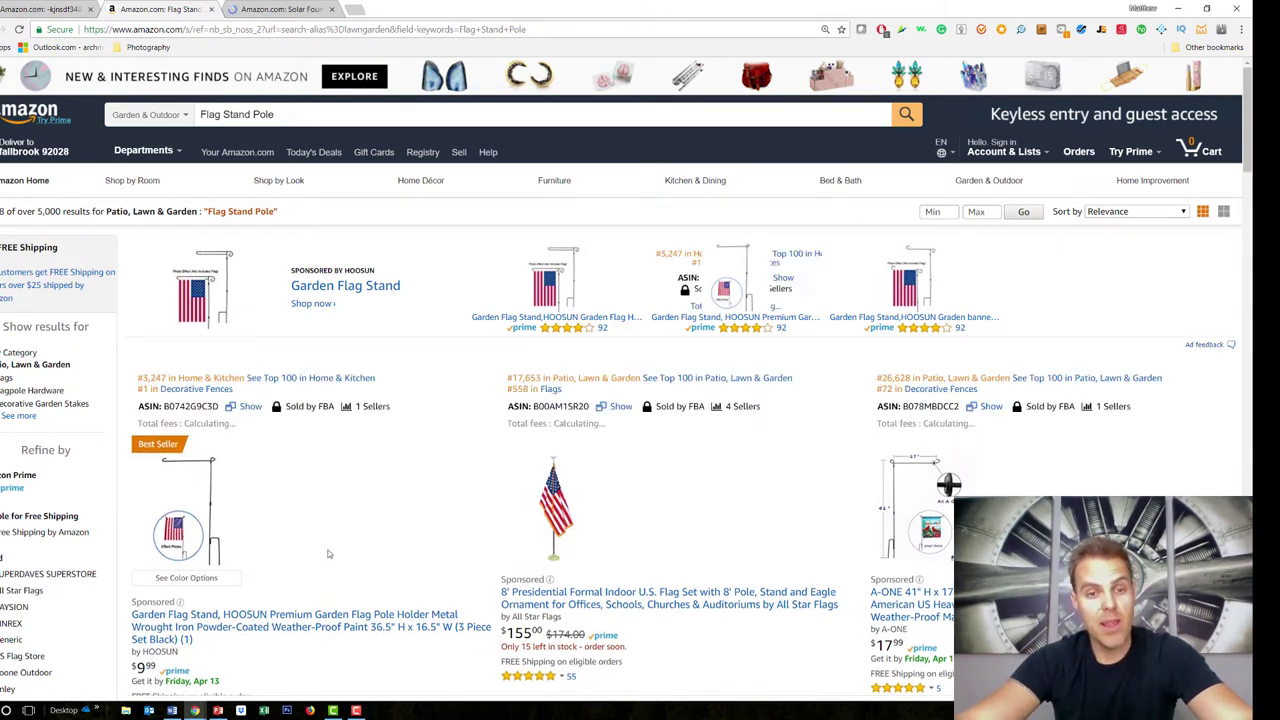
- Look over the Flag Stand Pole search results and run the Jungle Scout extension on them
{"action": "scroll", "coordinate": [887, 405], "scroll_direction": "down", "scroll_amount": 3}
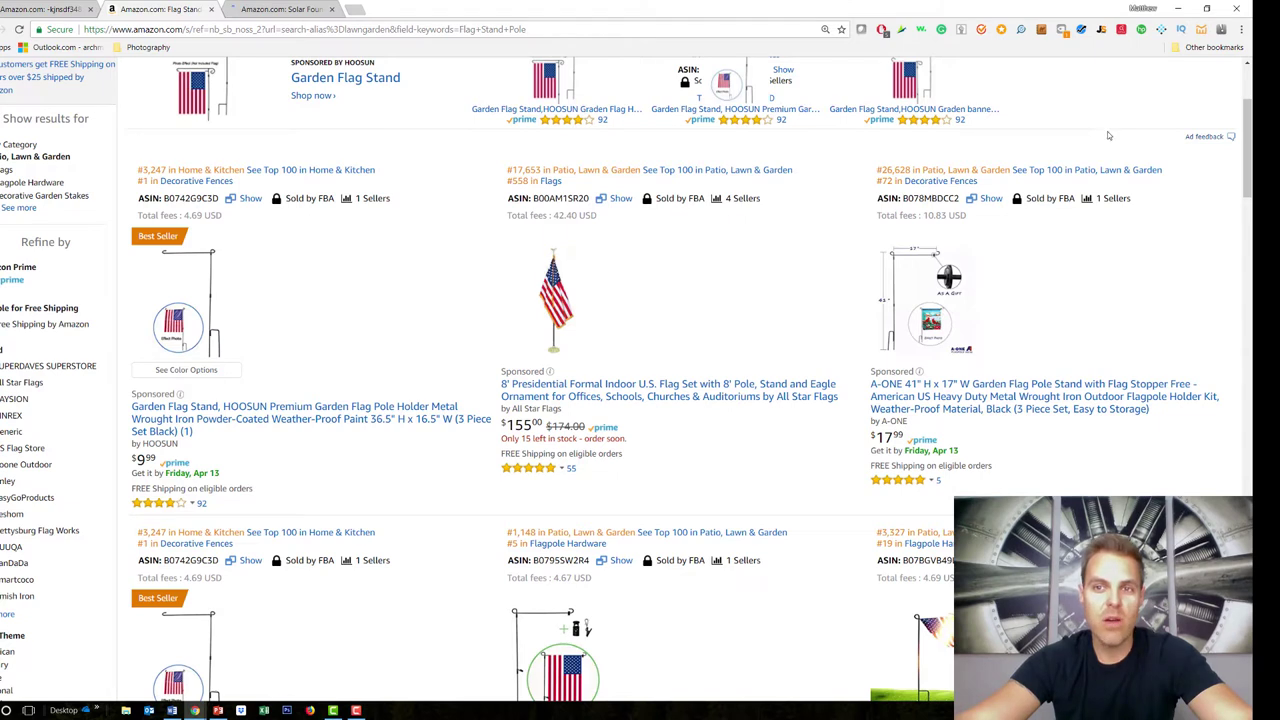
{"action": "left_click", "coordinate": [1104, 32]}
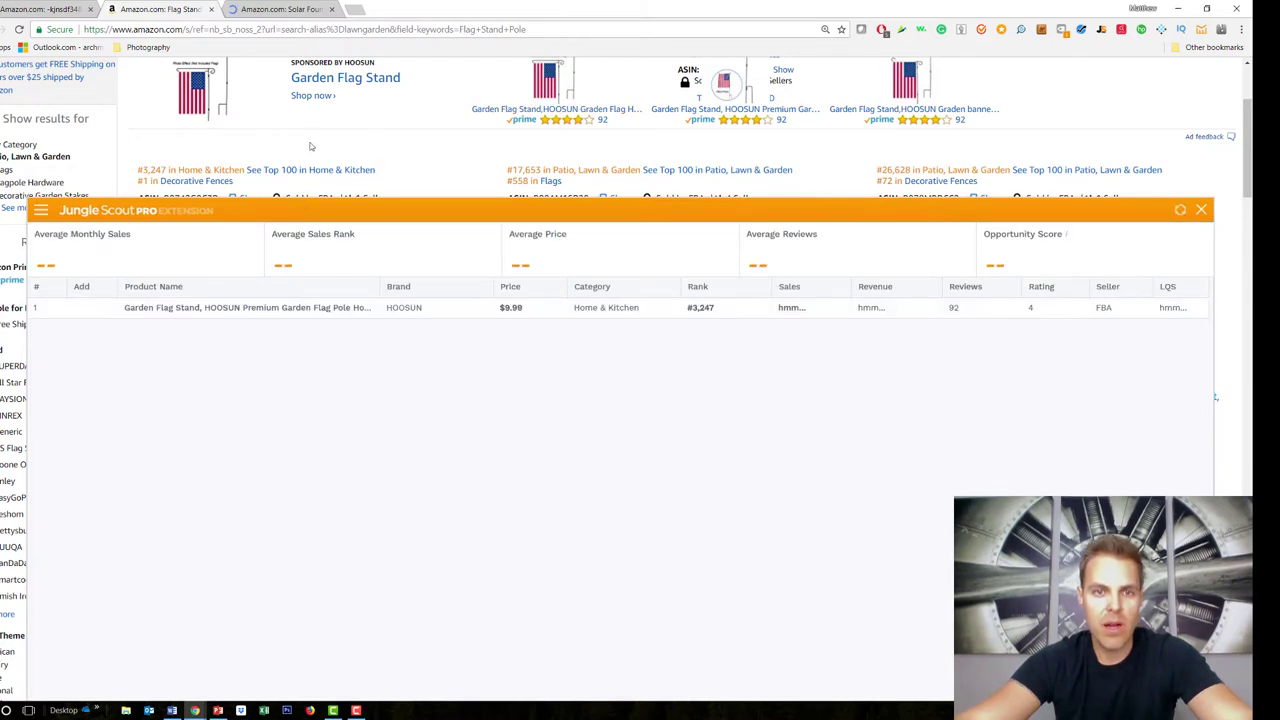
- Open the Helium 10 extension on the Solar Fountain Pump results, and check the Jungle Scout figures for the Flag Stand Pole results
{"action": "left_click", "coordinate": [281, 10]}
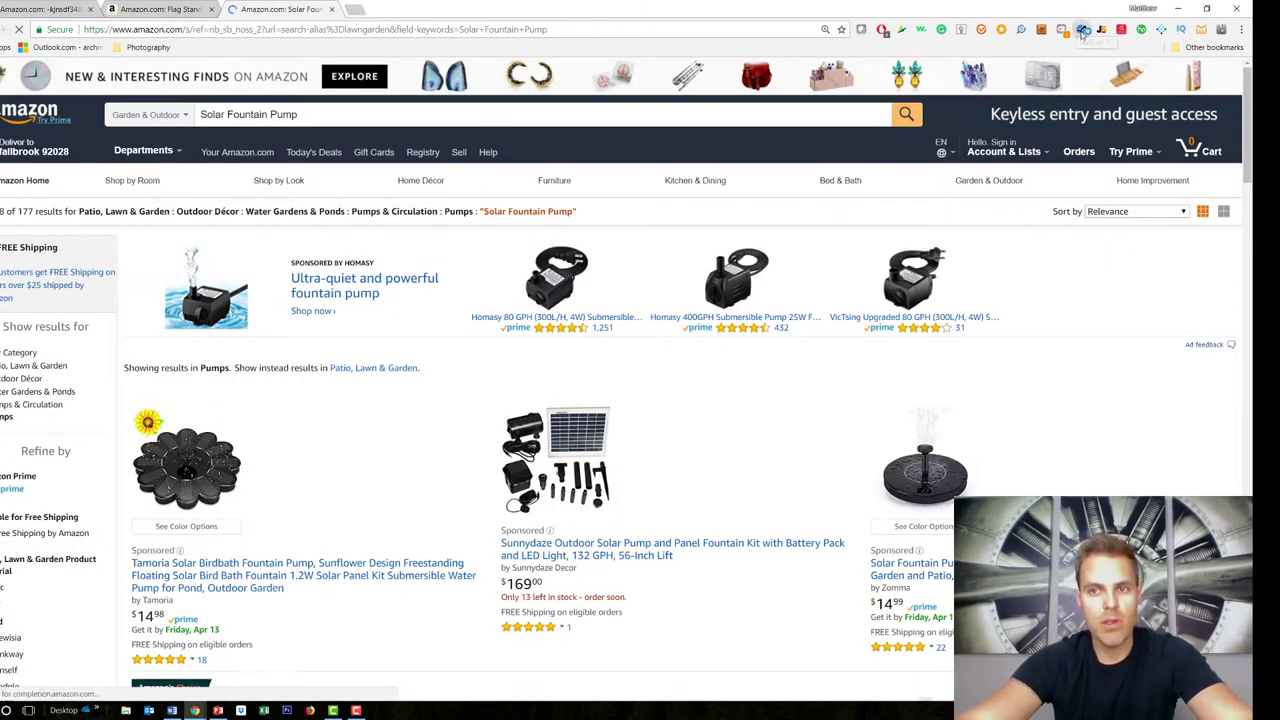
{"action": "left_click", "coordinate": [1081, 29]}
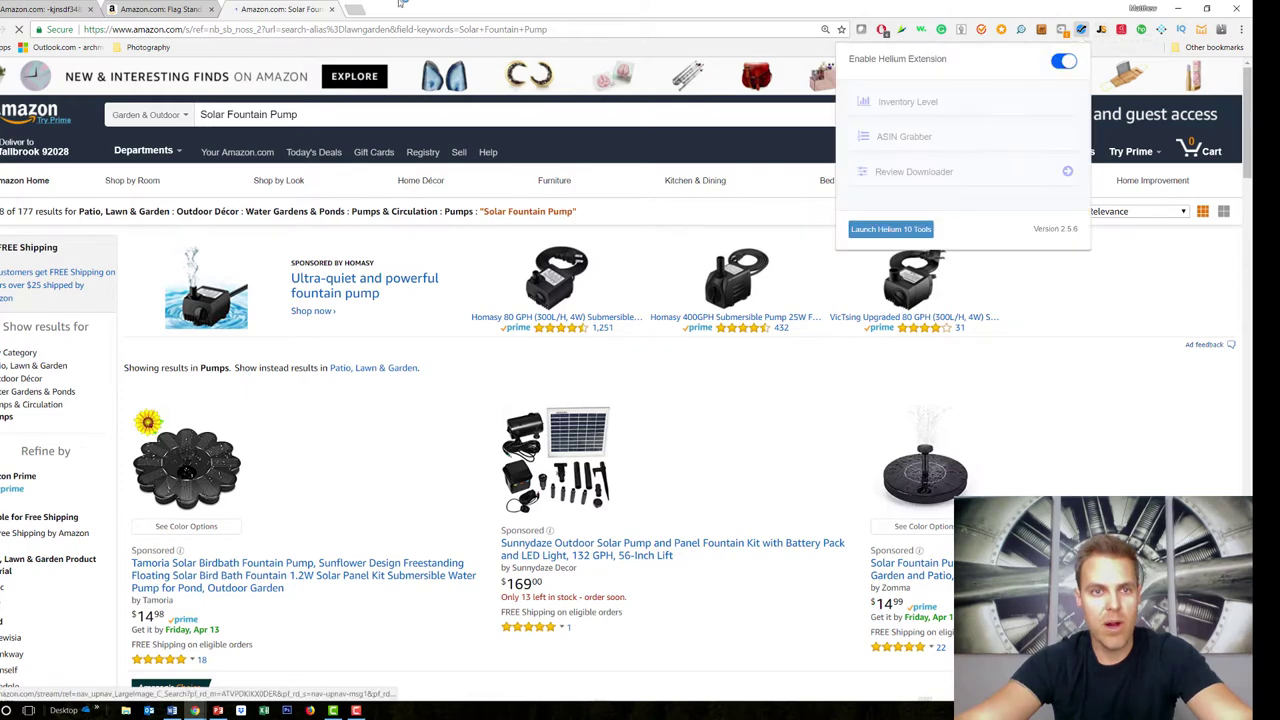
{"action": "left_click", "coordinate": [171, 9]}
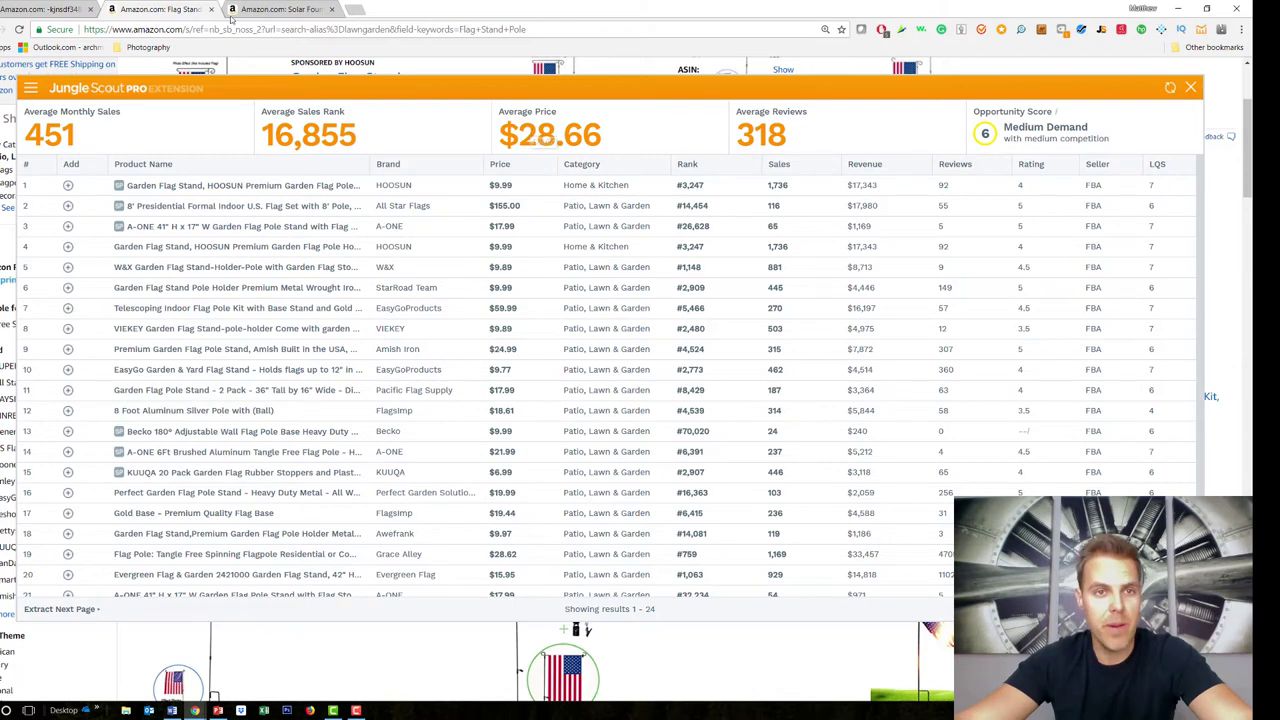
{"action": "left_click", "coordinate": [262, 9]}
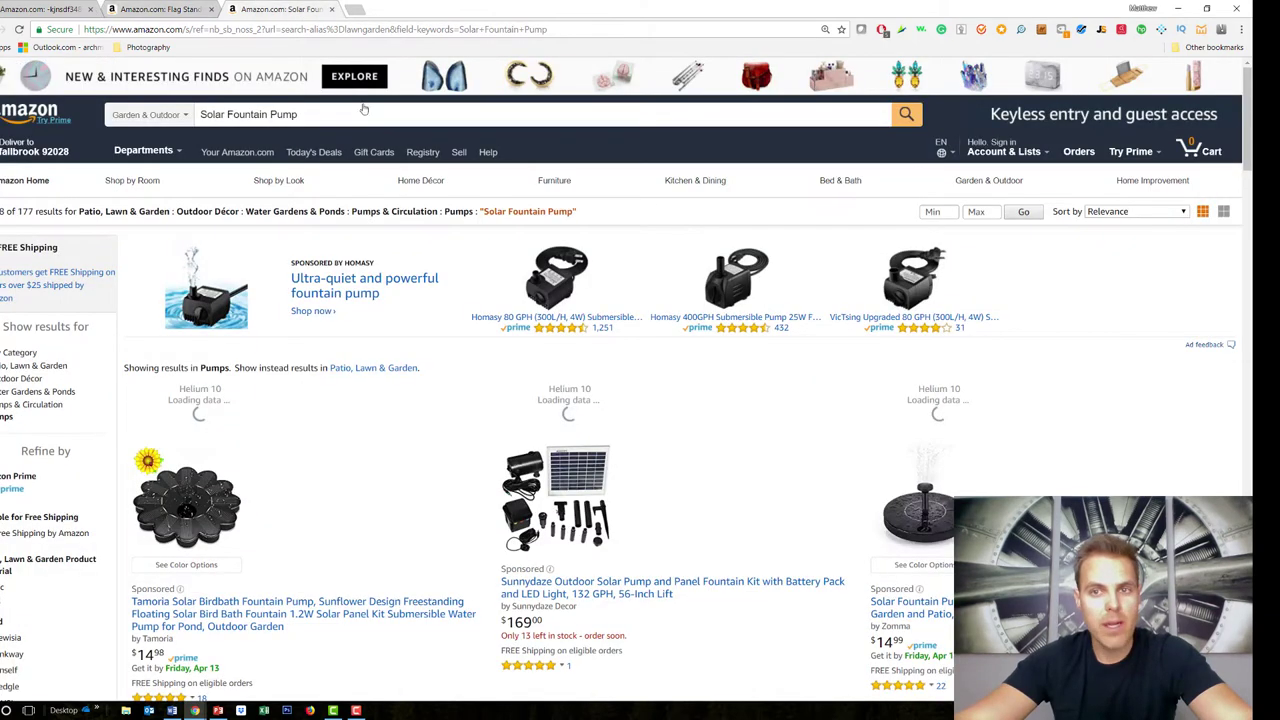
- Run the Viral Launch extension on the Solar Fountain Pump results and widen its window to show all data columns
{"action": "left_click", "coordinate": [1081, 29]}
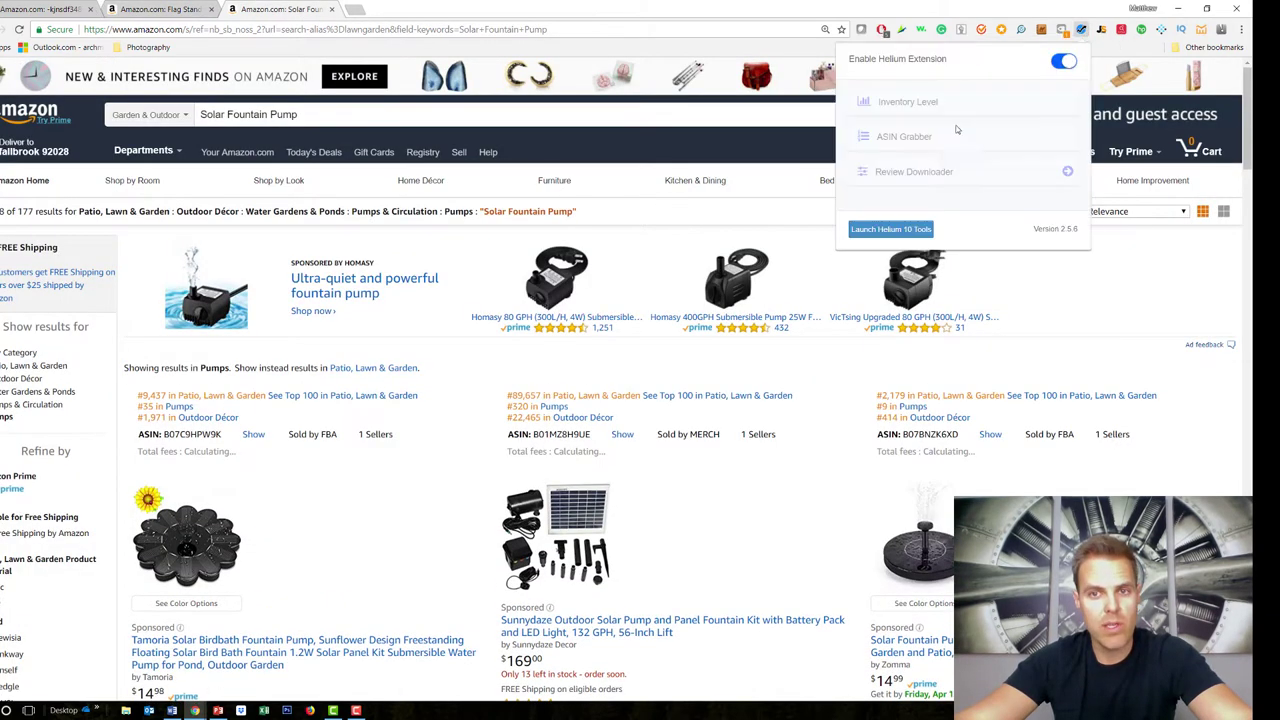
{"action": "left_click", "coordinate": [1162, 35]}
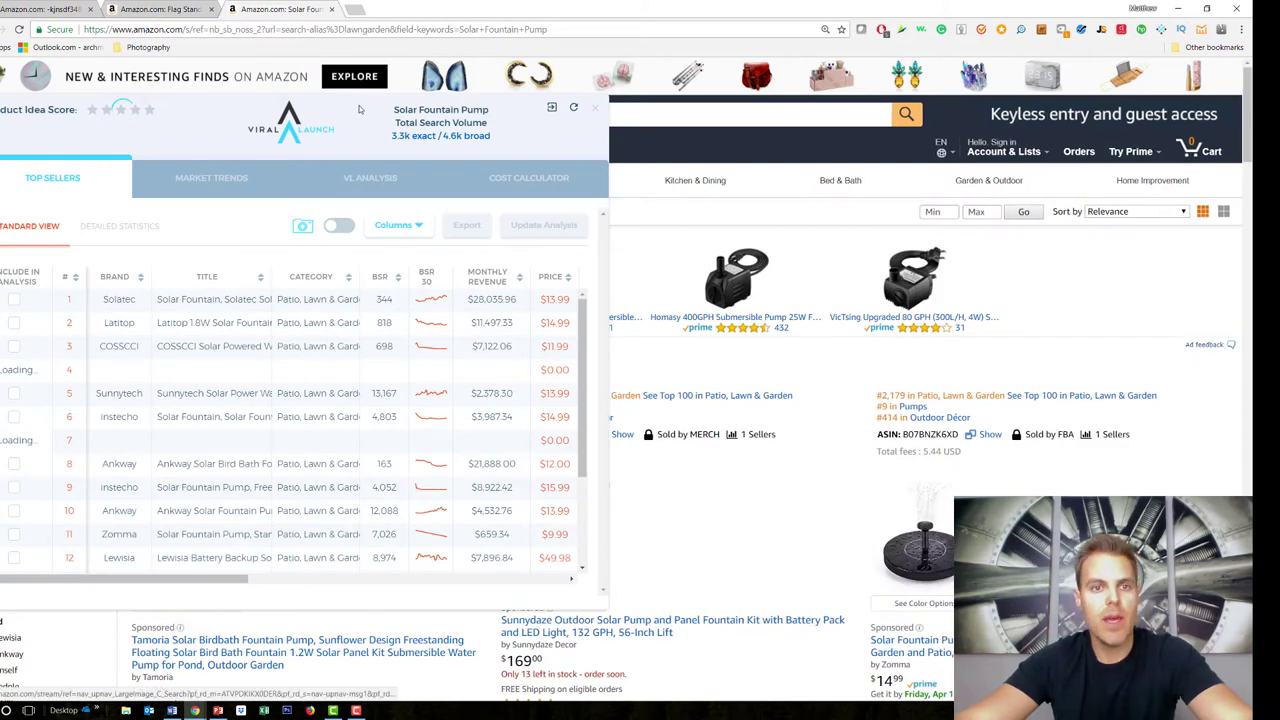
{"action": "left_click_drag", "start_coordinate": [328, 121], "coordinate": [996, 117]}
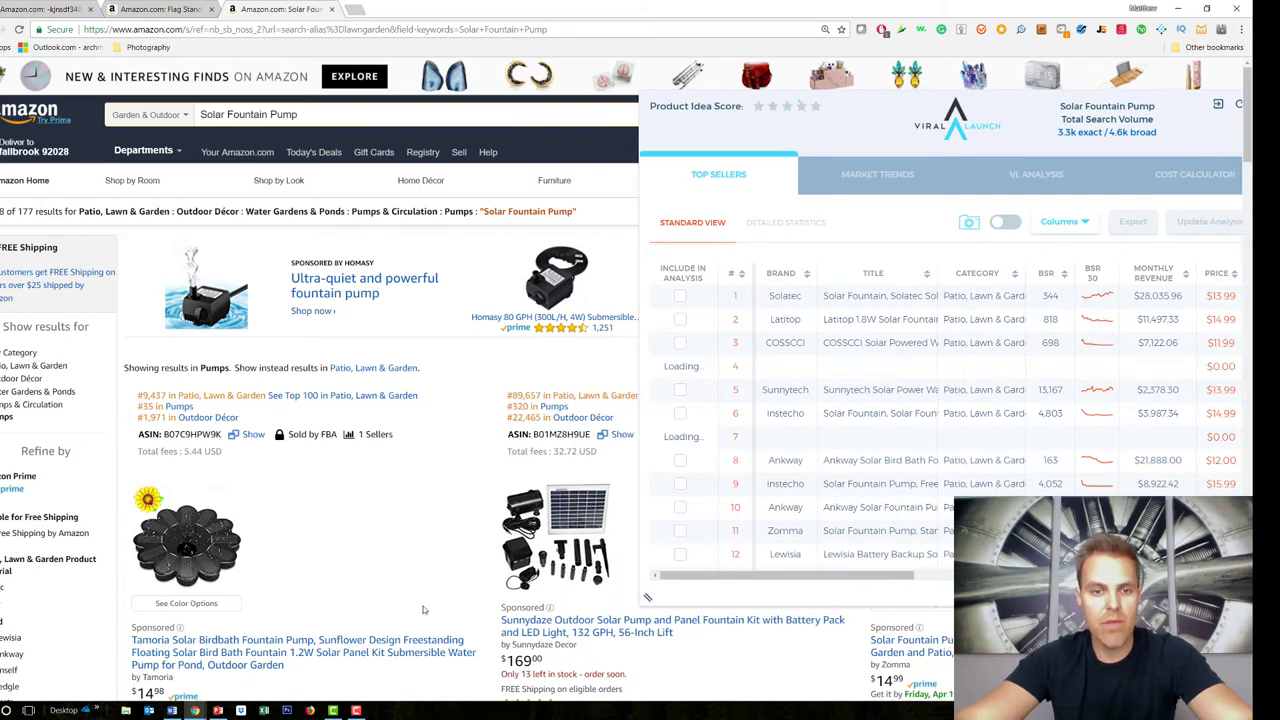
{"action": "left_click_drag", "start_coordinate": [647, 597], "coordinate": [110, 582]}
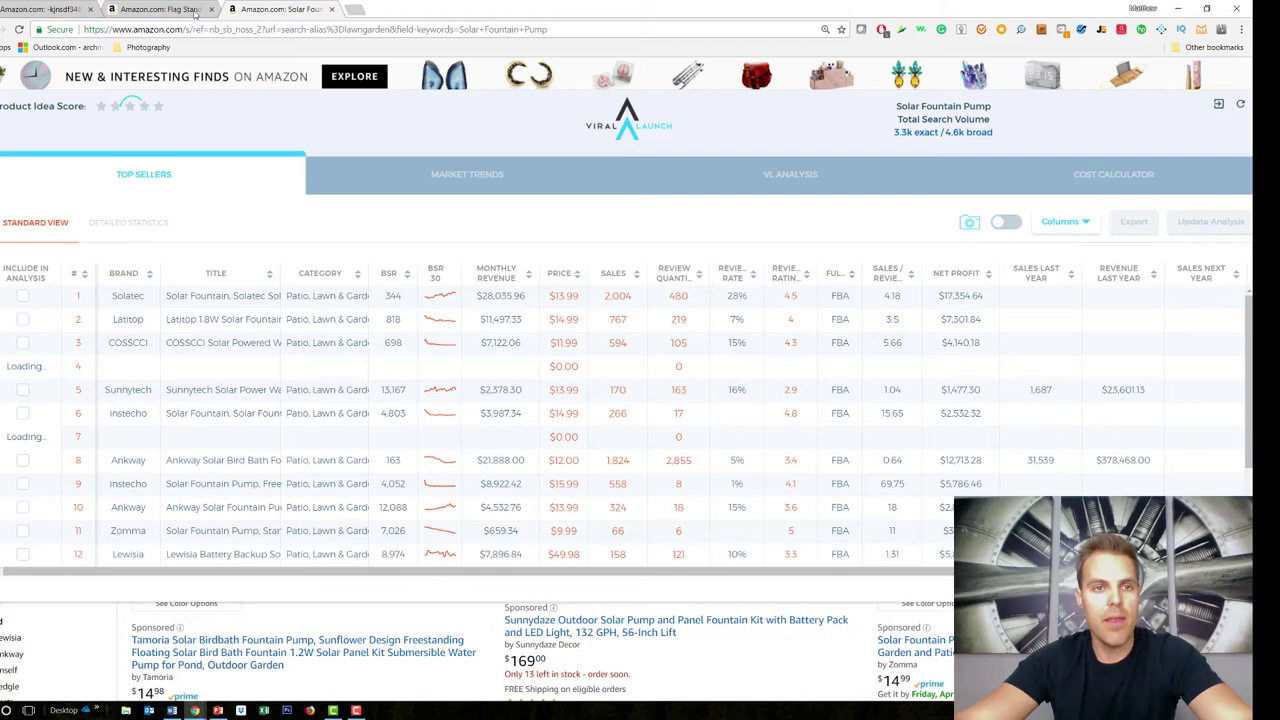
- Sort the Jungle Scout data for Flag Stand Pole by revenue from high to low, and again by reviews from low to high
{"action": "left_click", "coordinate": [163, 8]}
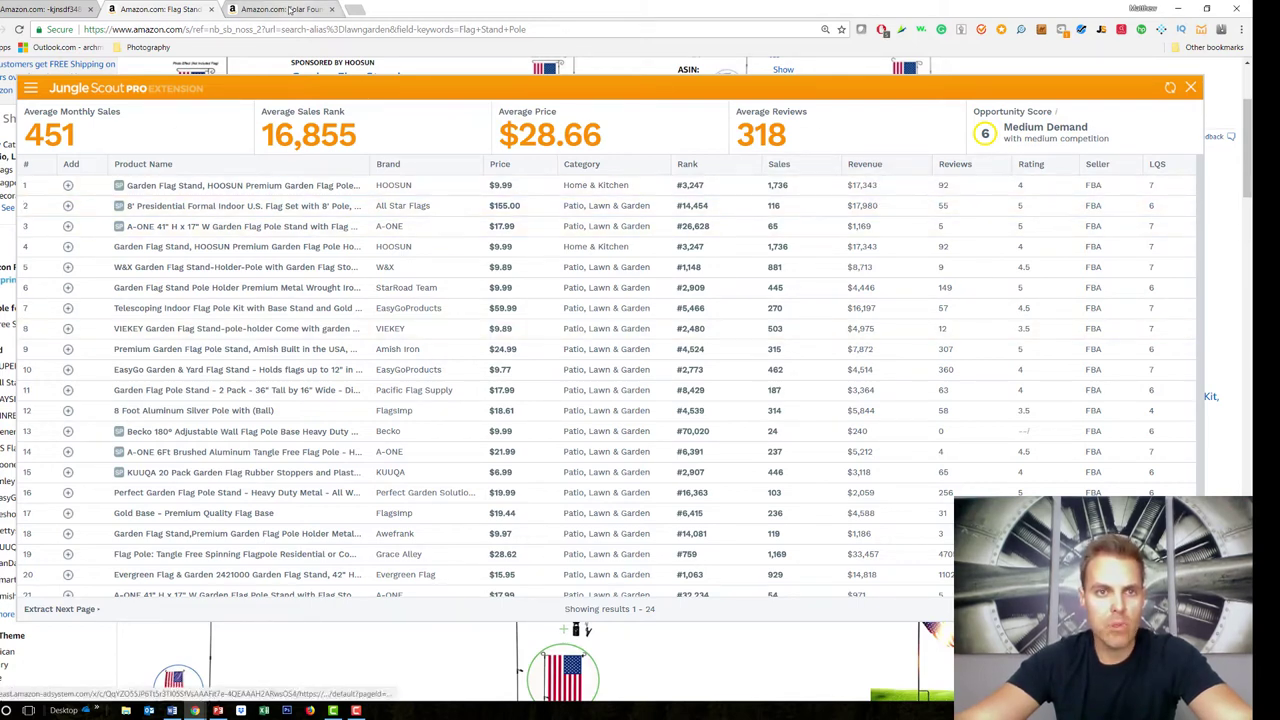
{"action": "left_click", "coordinate": [258, 9]}
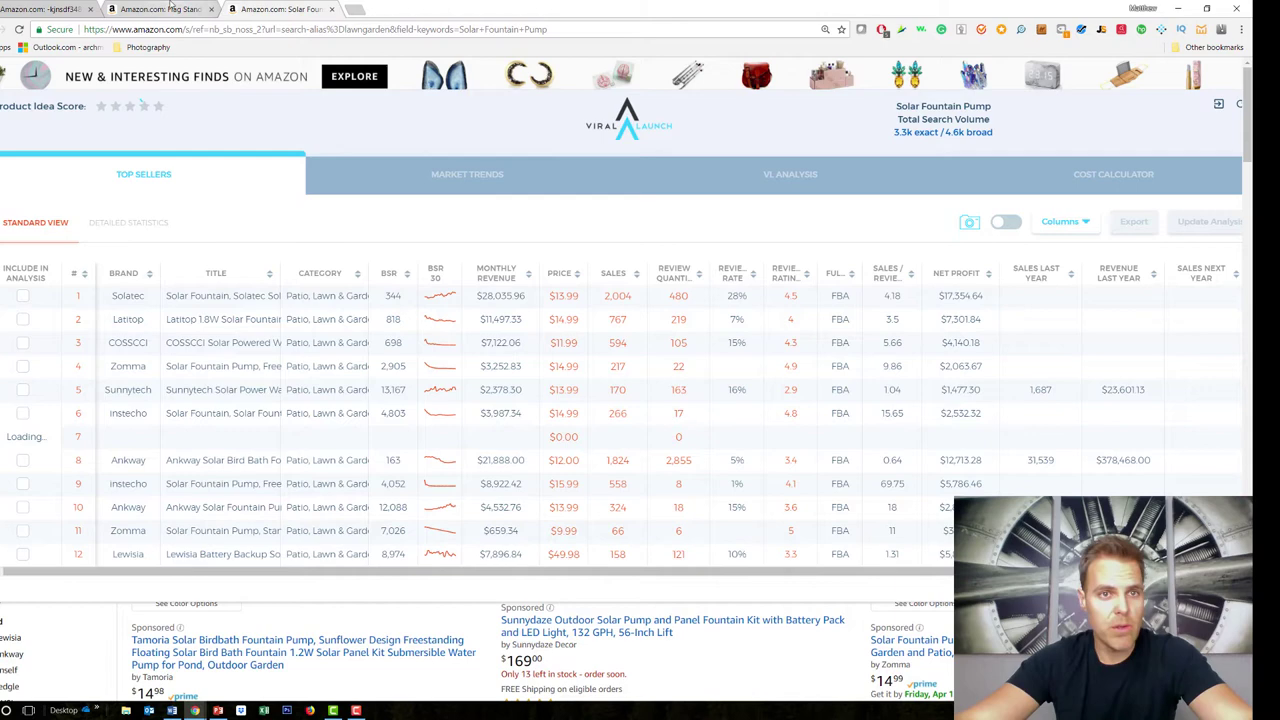
{"action": "left_click", "coordinate": [170, 9]}
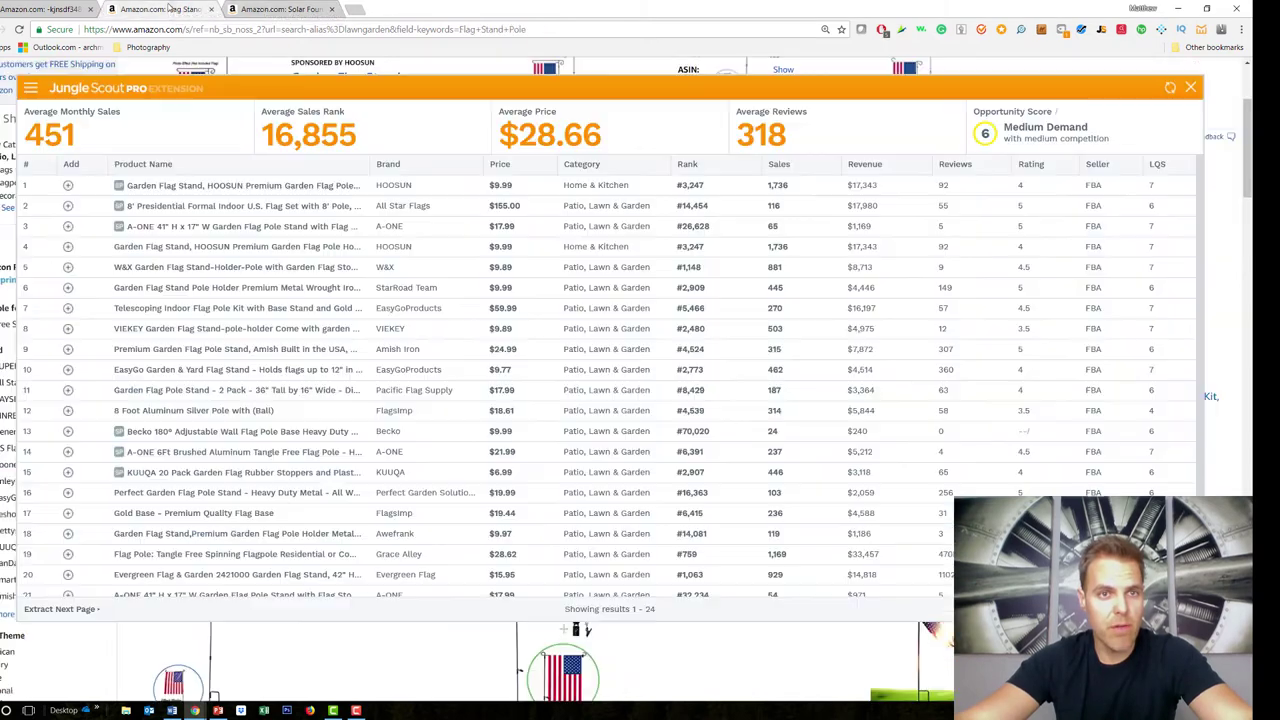
{"action": "left_click", "coordinate": [857, 165]}
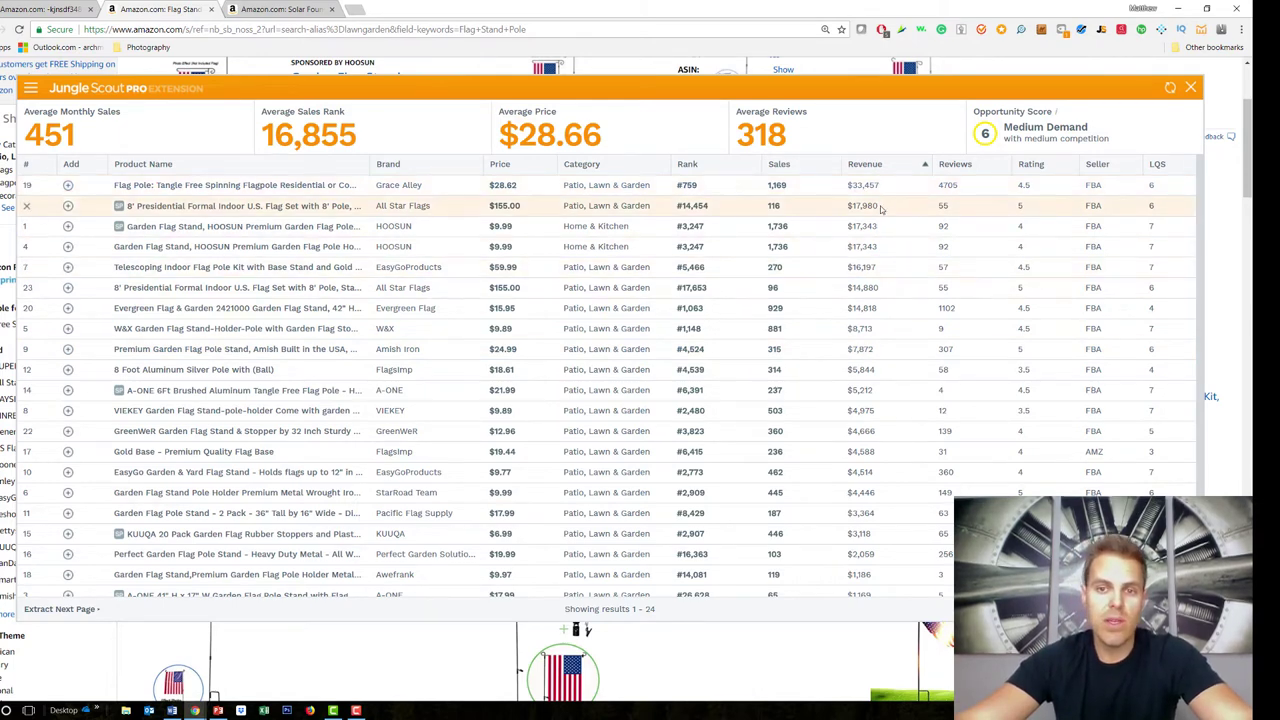
{"action": "left_click", "coordinate": [957, 166]}
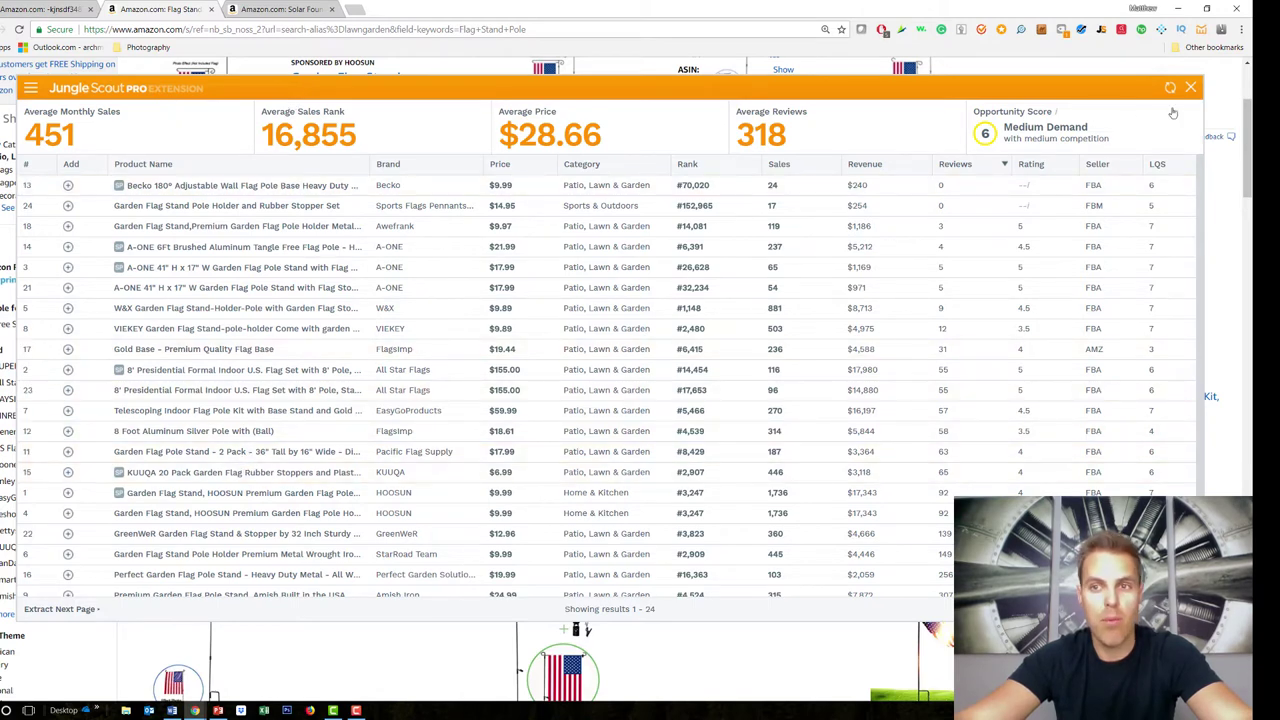
- Close the Jungle Scout results and copy the search term "Flag Stand Pole" from the Amazon search
{"action": "left_click", "coordinate": [898, 83]}
{"action": "scroll", "coordinate": [319, 294], "scroll_direction": "up", "scroll_amount": 3}
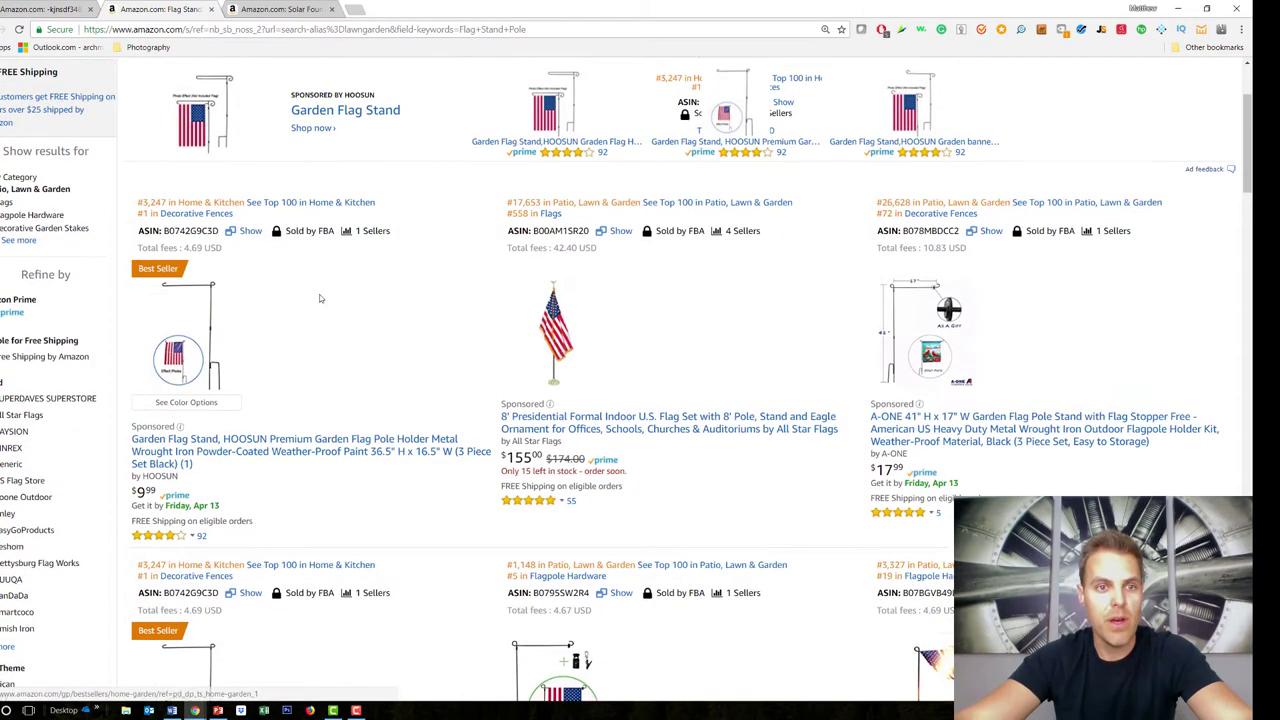
{"action": "triple_click", "coordinate": [192, 114]}
{"action": "key", "text": "ctrl+c"}
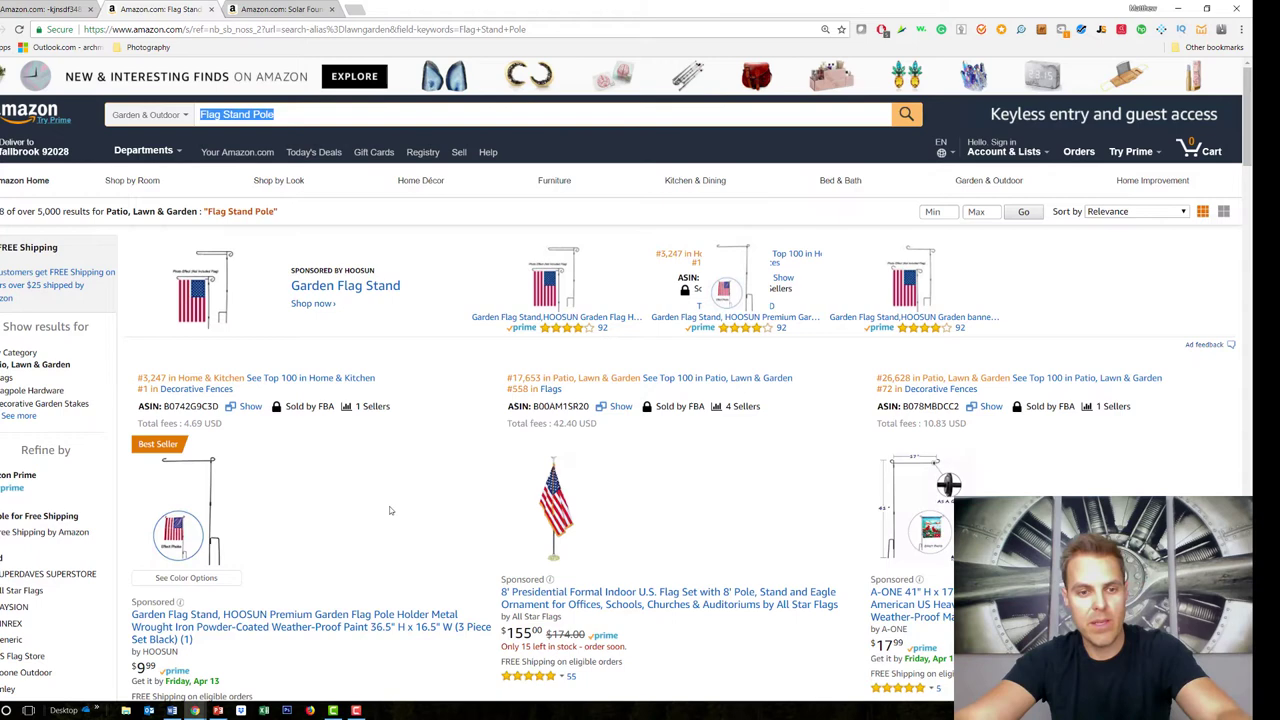
- Switch to Word, paste "Flag Stand Pole" under the Method 1 heading with a new line below, and return to the Amazon results
{"action": "left_click", "coordinate": [172, 710]}
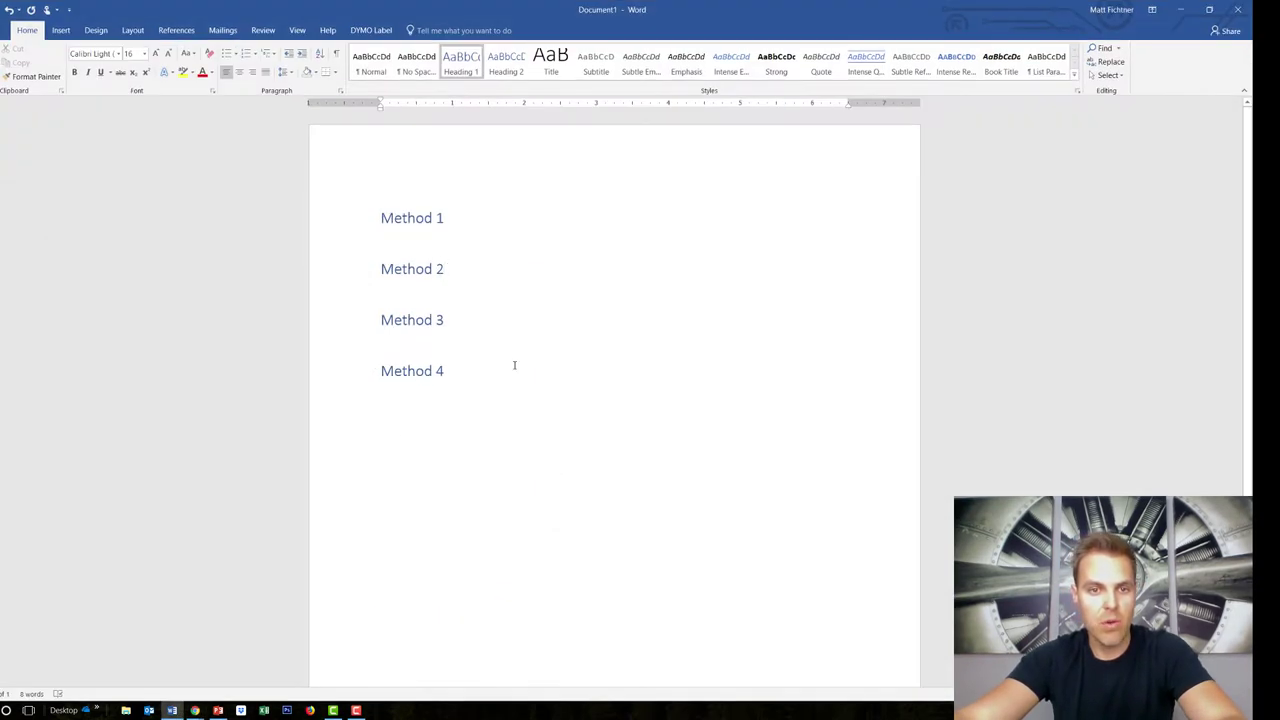
{"action": "left_click", "coordinate": [415, 237]}
{"action": "key", "text": "ctrl+v"}
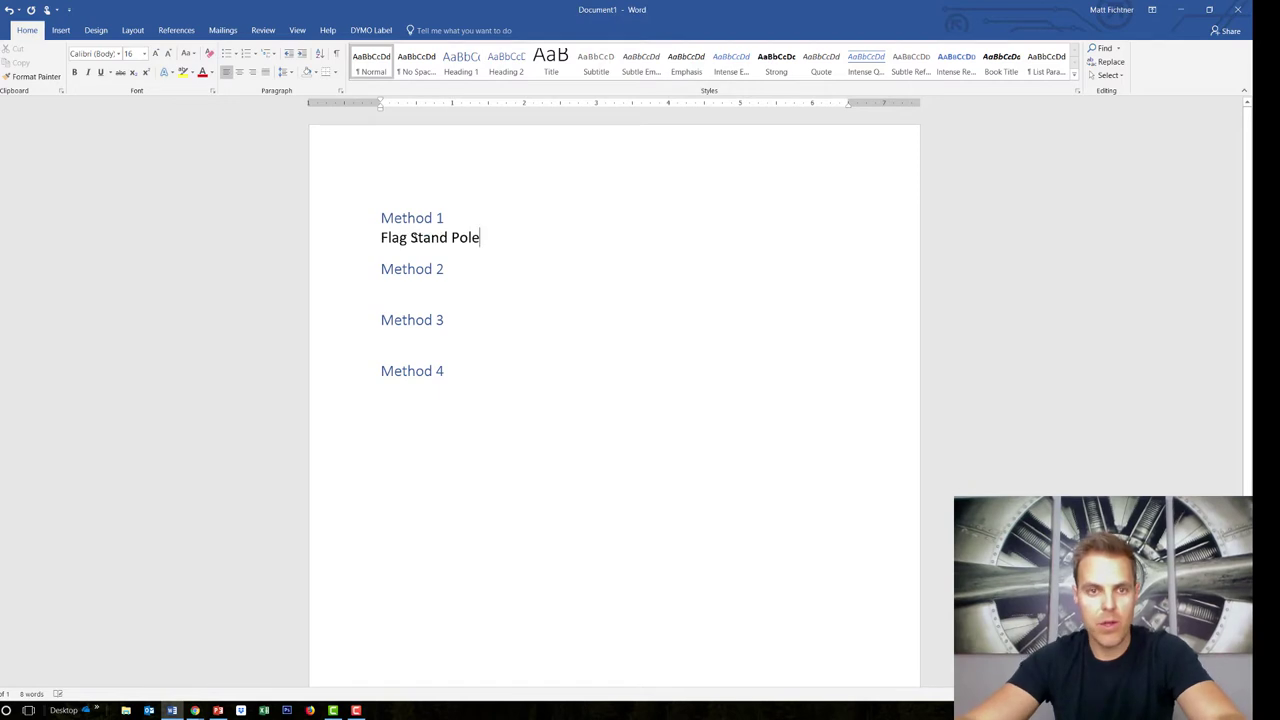
{"action": "key", "text": "Return"}
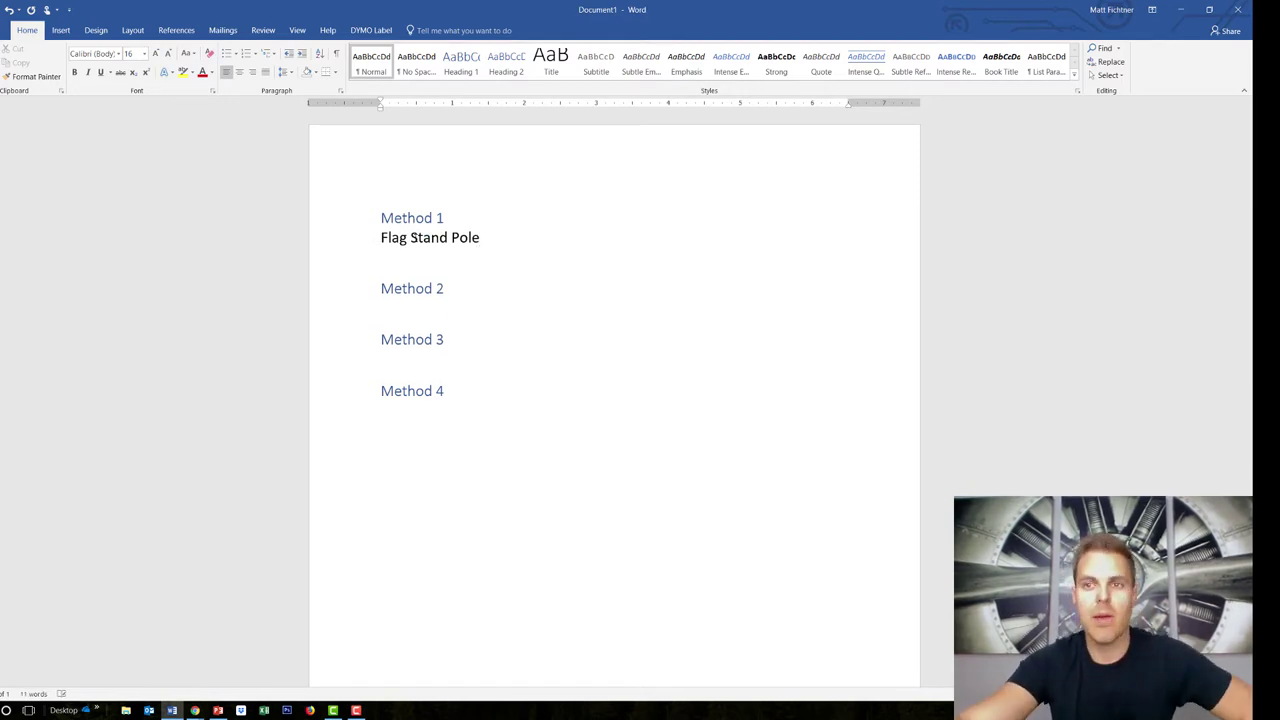
{"action": "left_click", "coordinate": [1182, 9]}
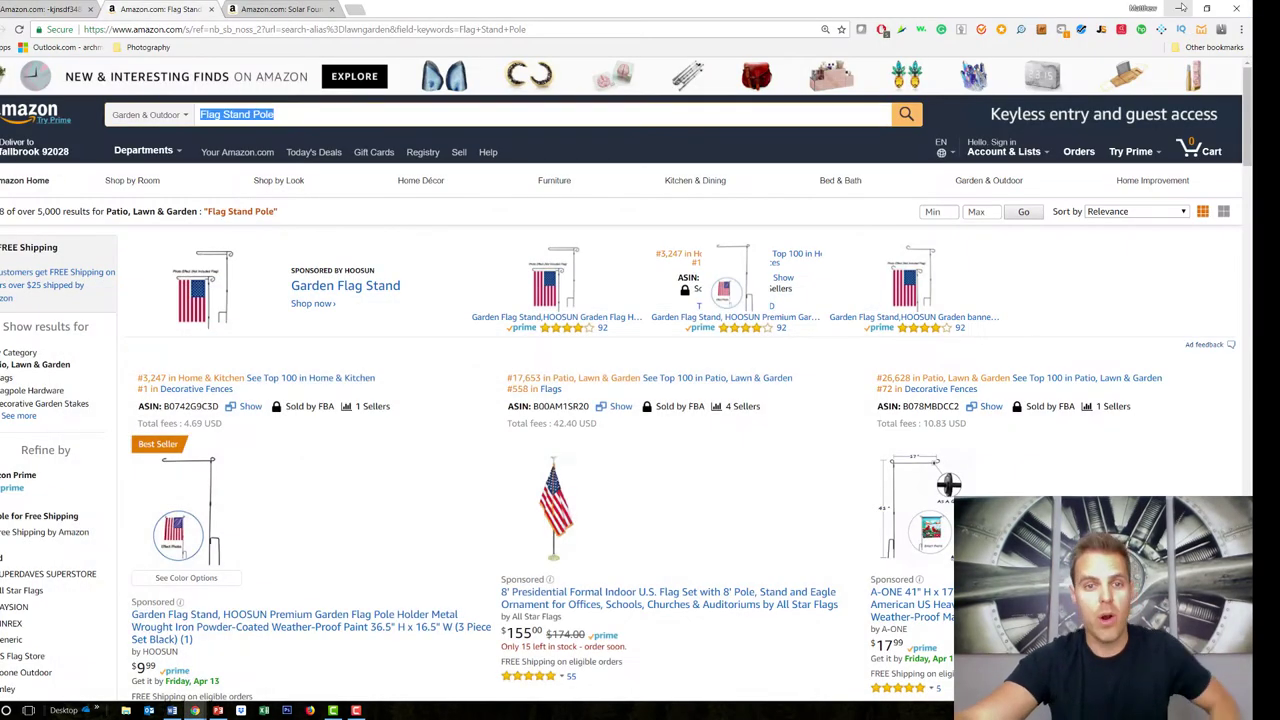
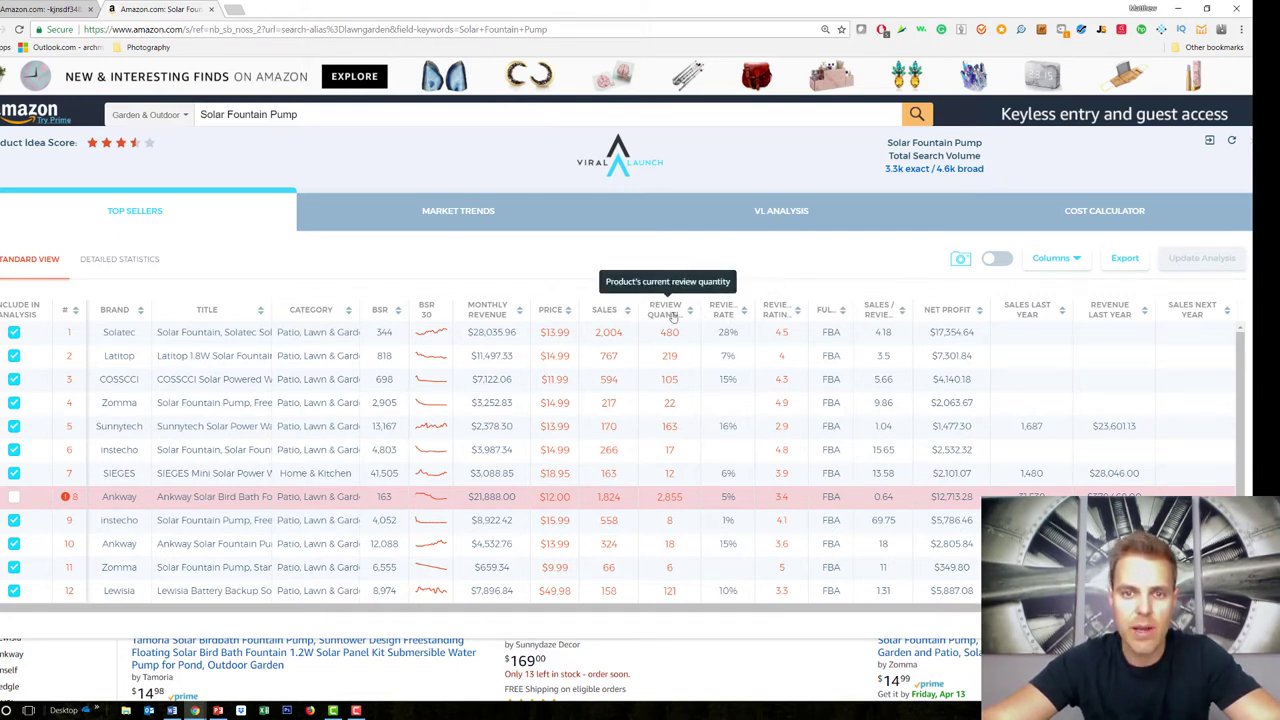
- Sort the Viral Launch data for Solar Fountain Pump by monthly revenue from high to low, and again by review quantity from low to high
{"action": "left_click", "coordinate": [490, 314]}
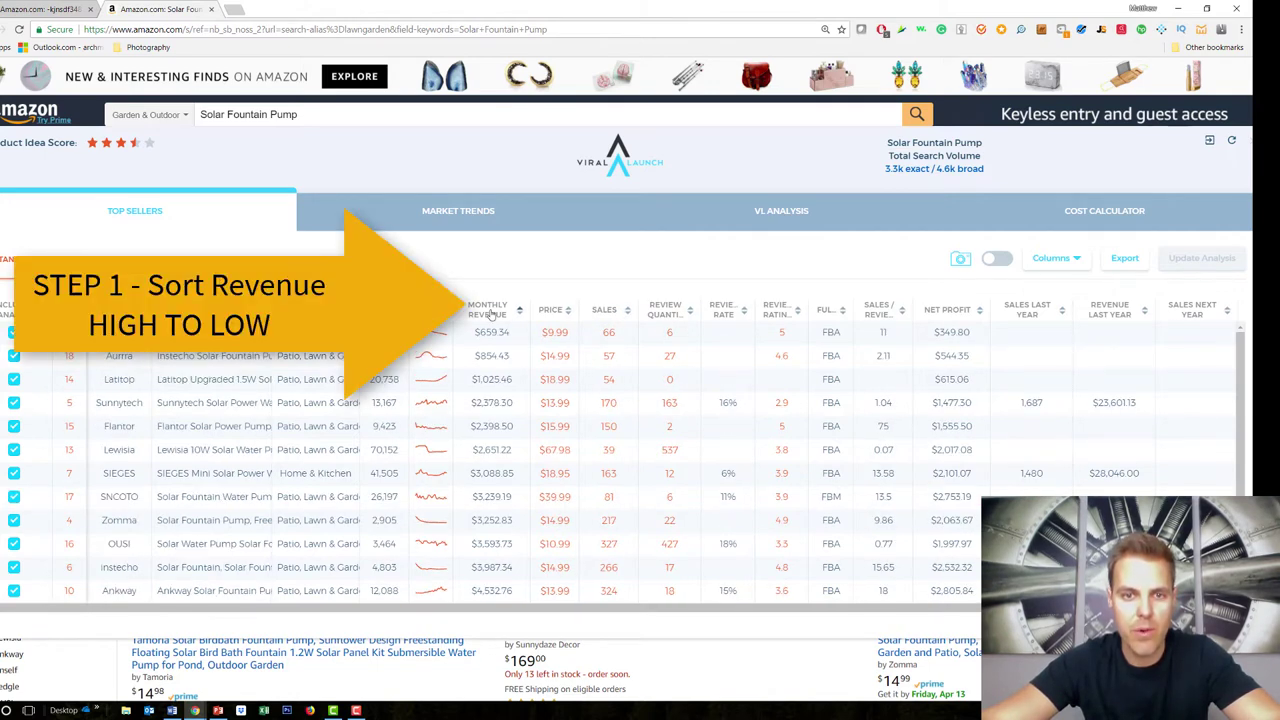
{"action": "left_click", "coordinate": [490, 314]}
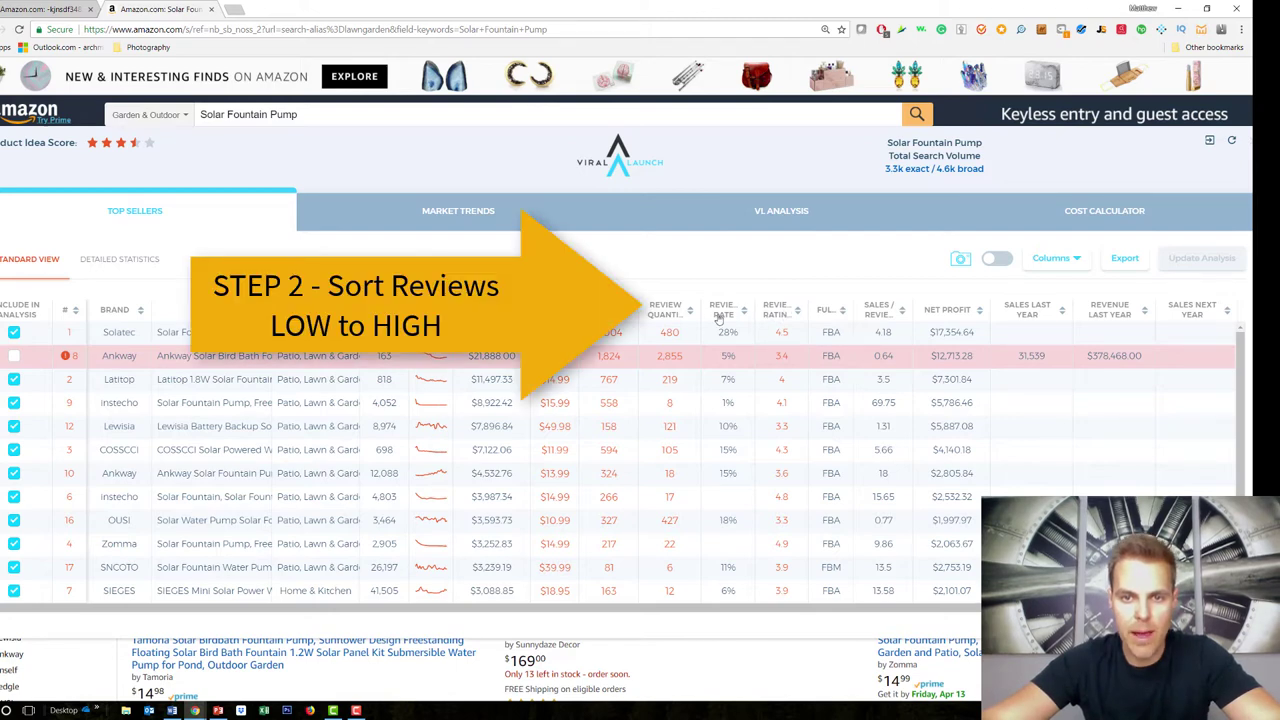
{"action": "left_click", "coordinate": [660, 322]}
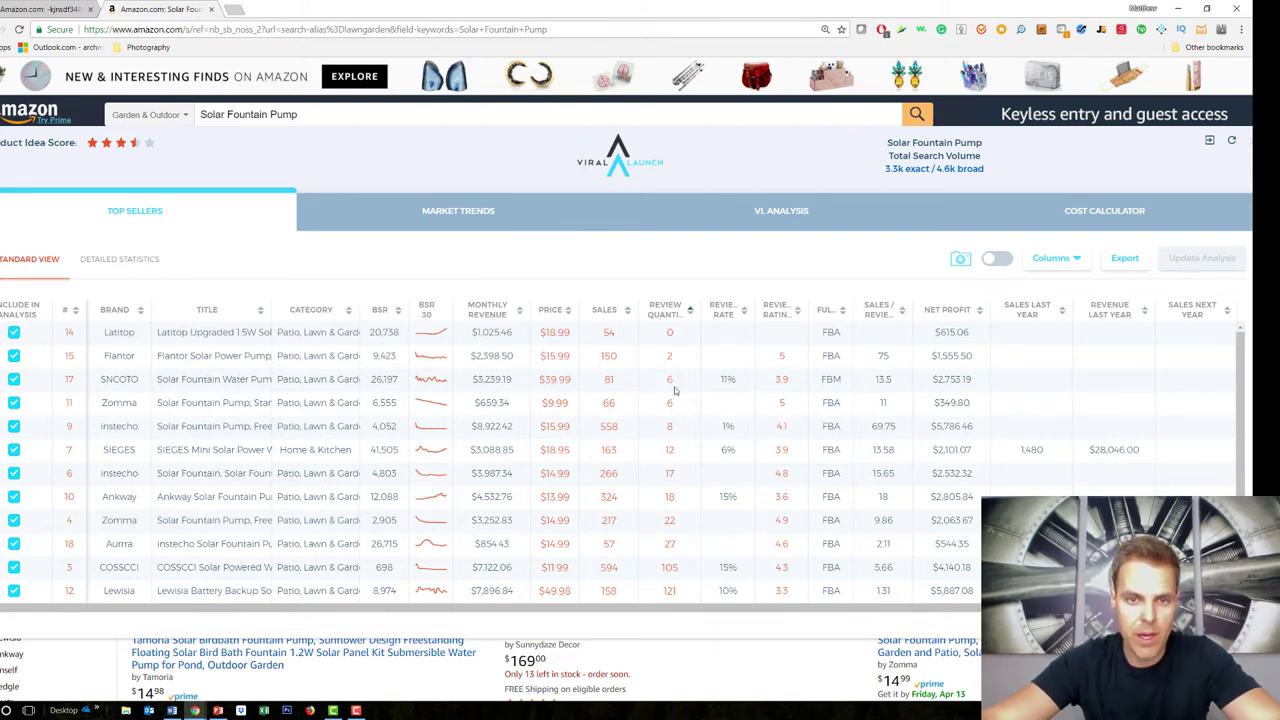
- Check the monthly revenue of the solar fountain sellers with few reviews, and close the Viral Launch window
{"action": "double_click", "coordinate": [483, 425]}
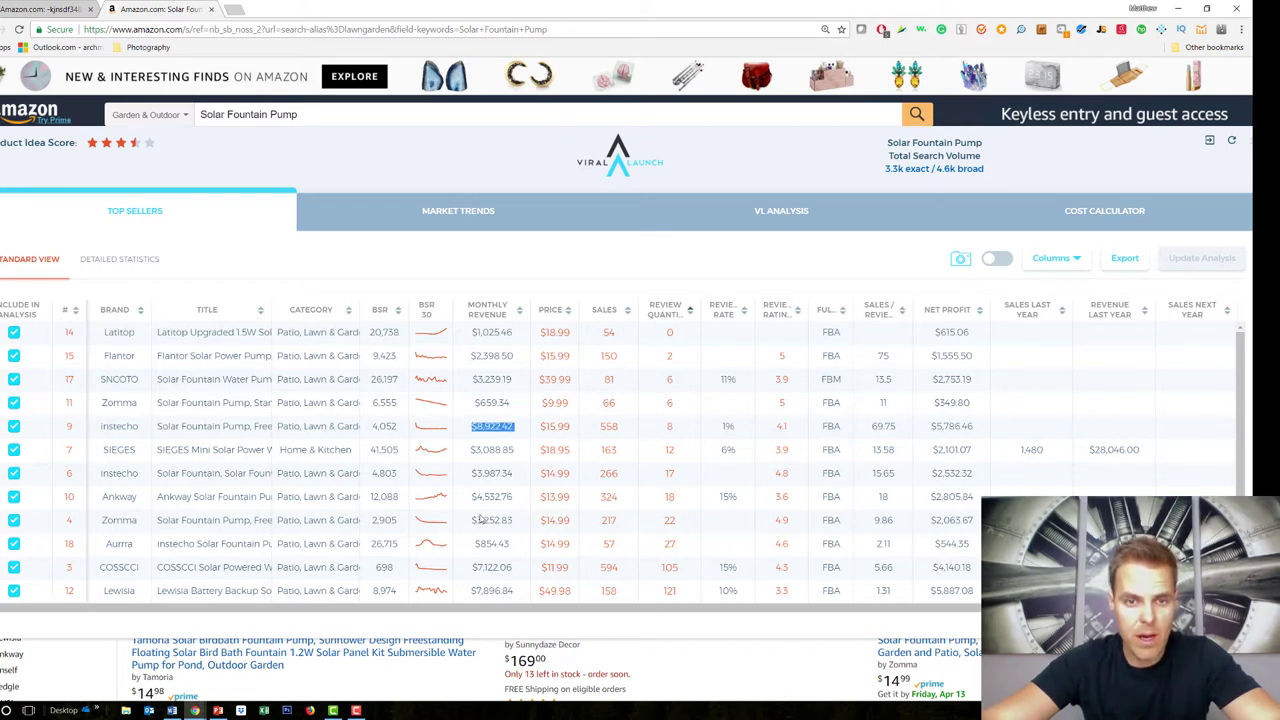
{"action": "double_click", "coordinate": [476, 496]}
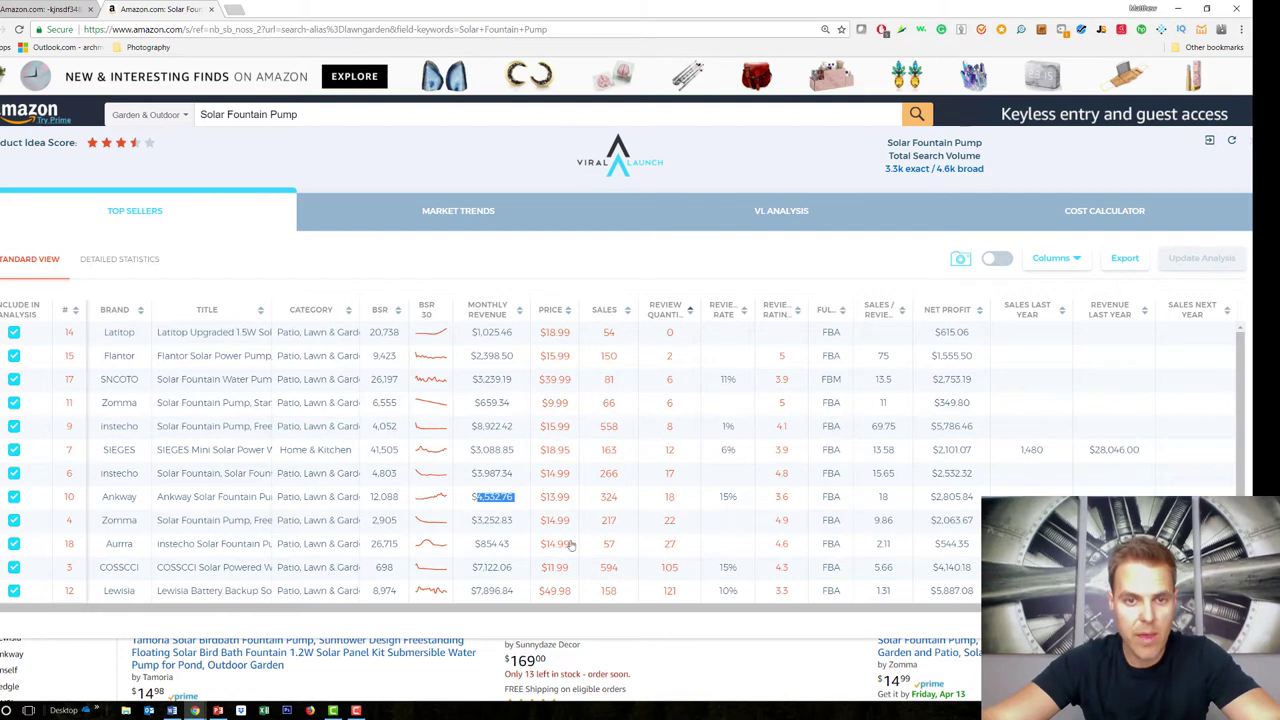
{"action": "double_click", "coordinate": [476, 567]}
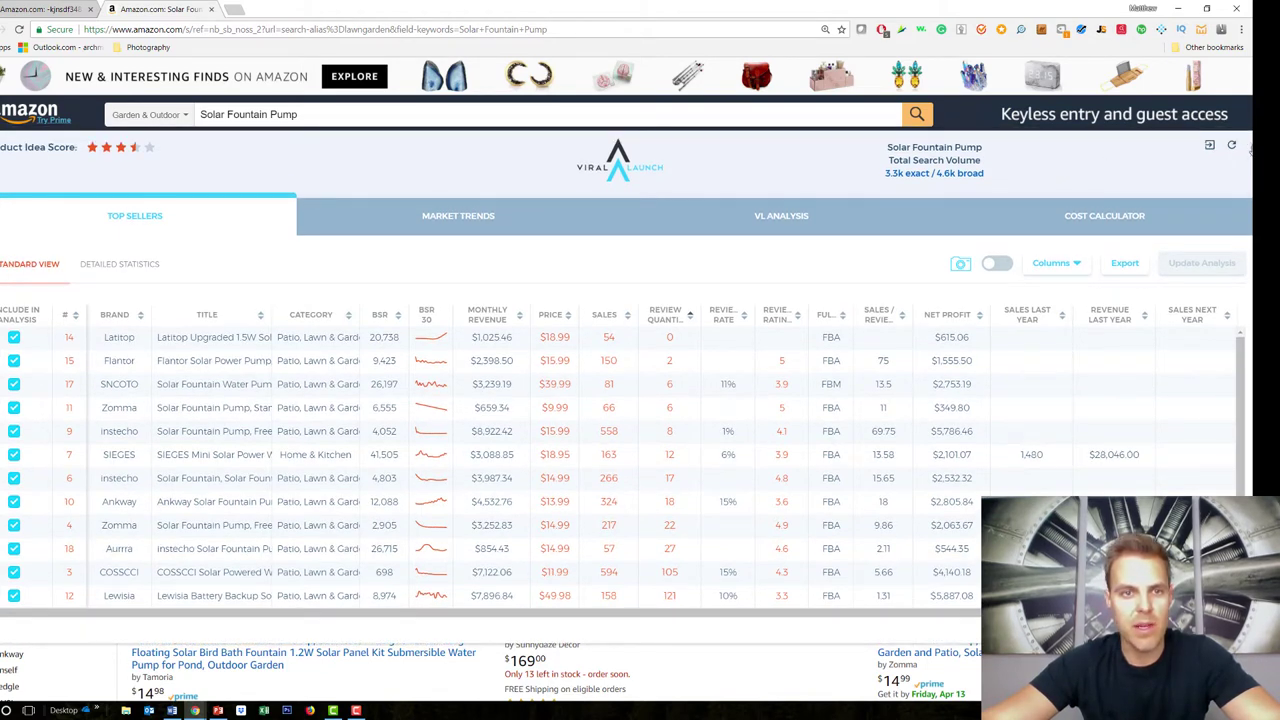
{"action": "key", "text": "Escape"}
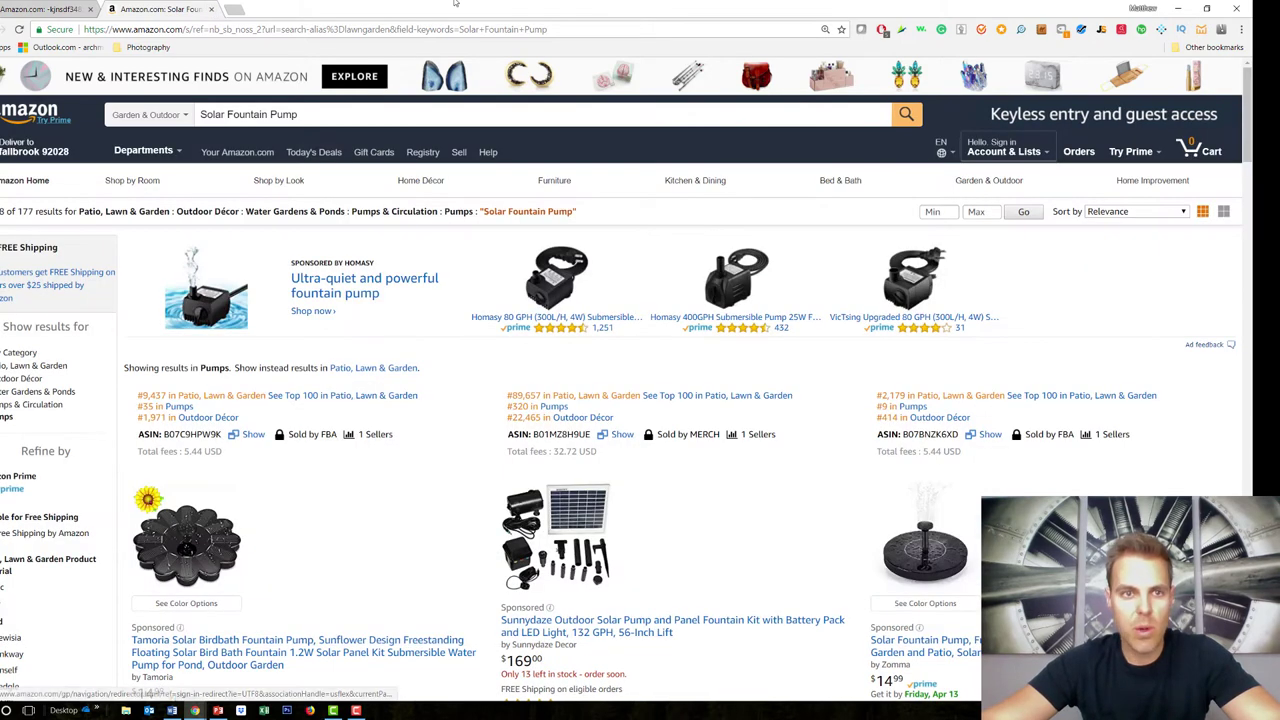
- Return to the "-kjnsdf34834" results in Patio, Lawn & Garden and look over the search term and the listed products
{"action": "left_click", "coordinate": [38, 6]}
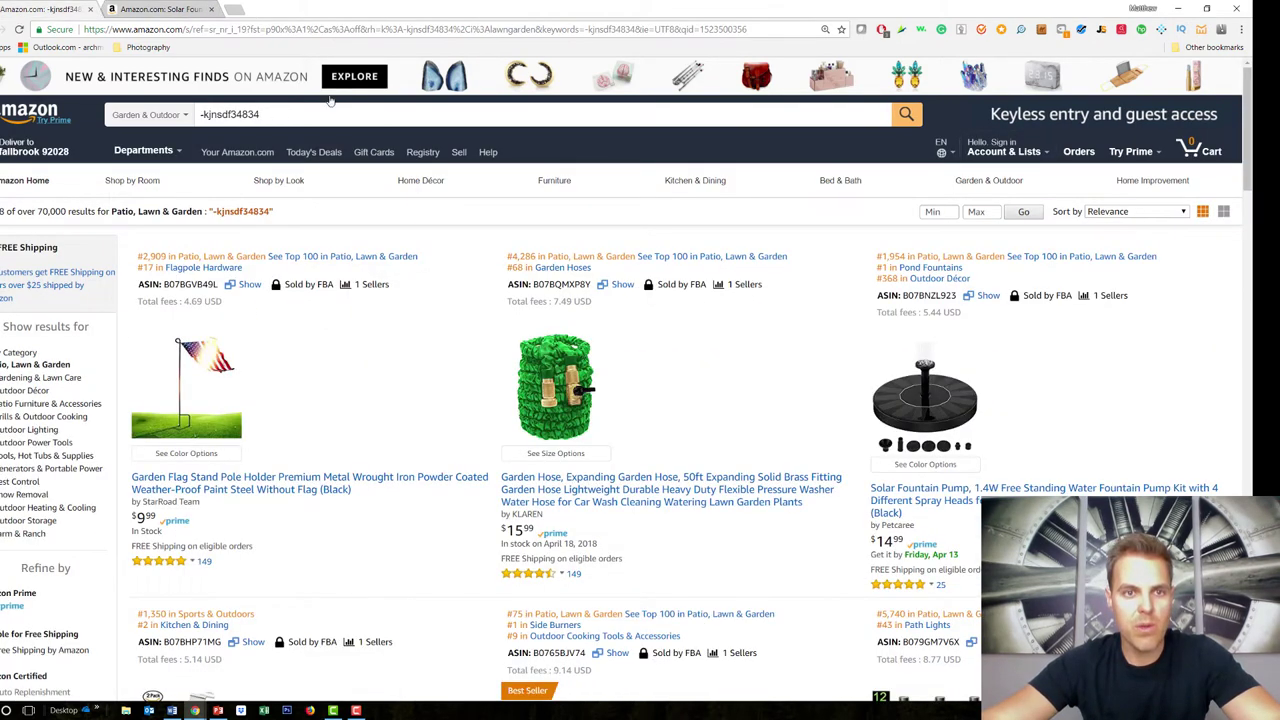
{"action": "triple_click", "coordinate": [242, 116]}
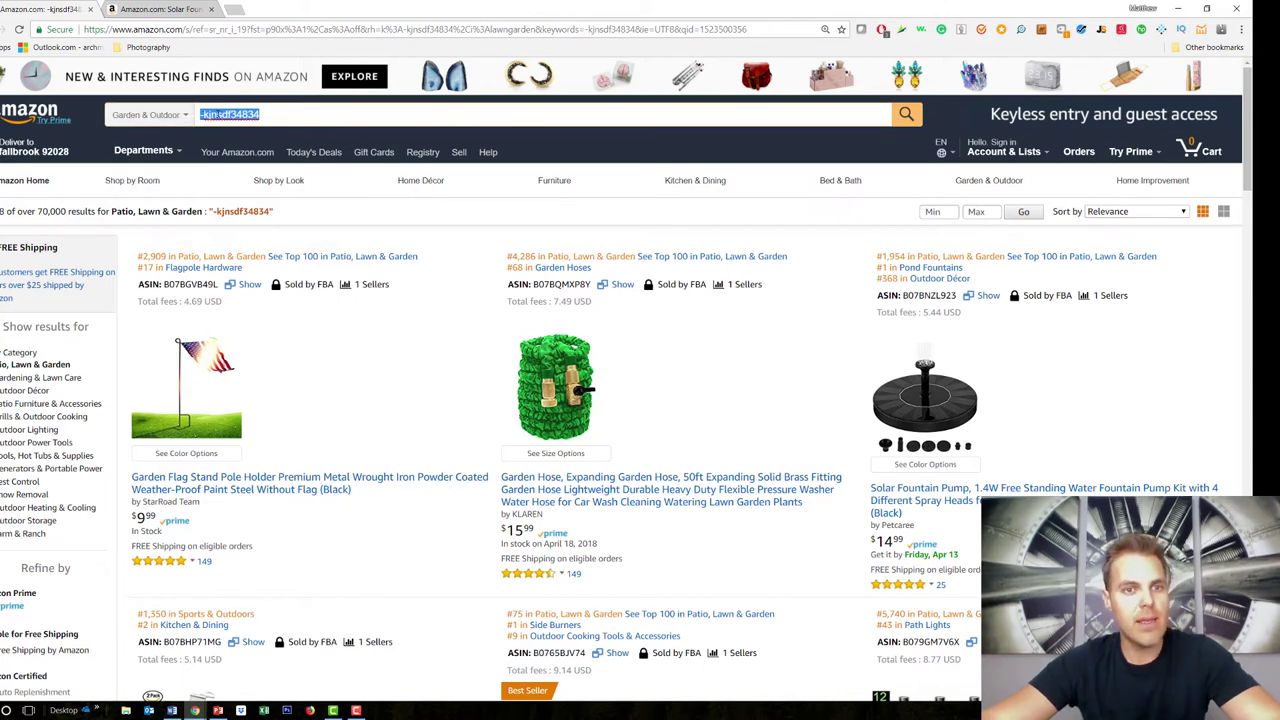
{"action": "left_click", "coordinate": [204, 115]}
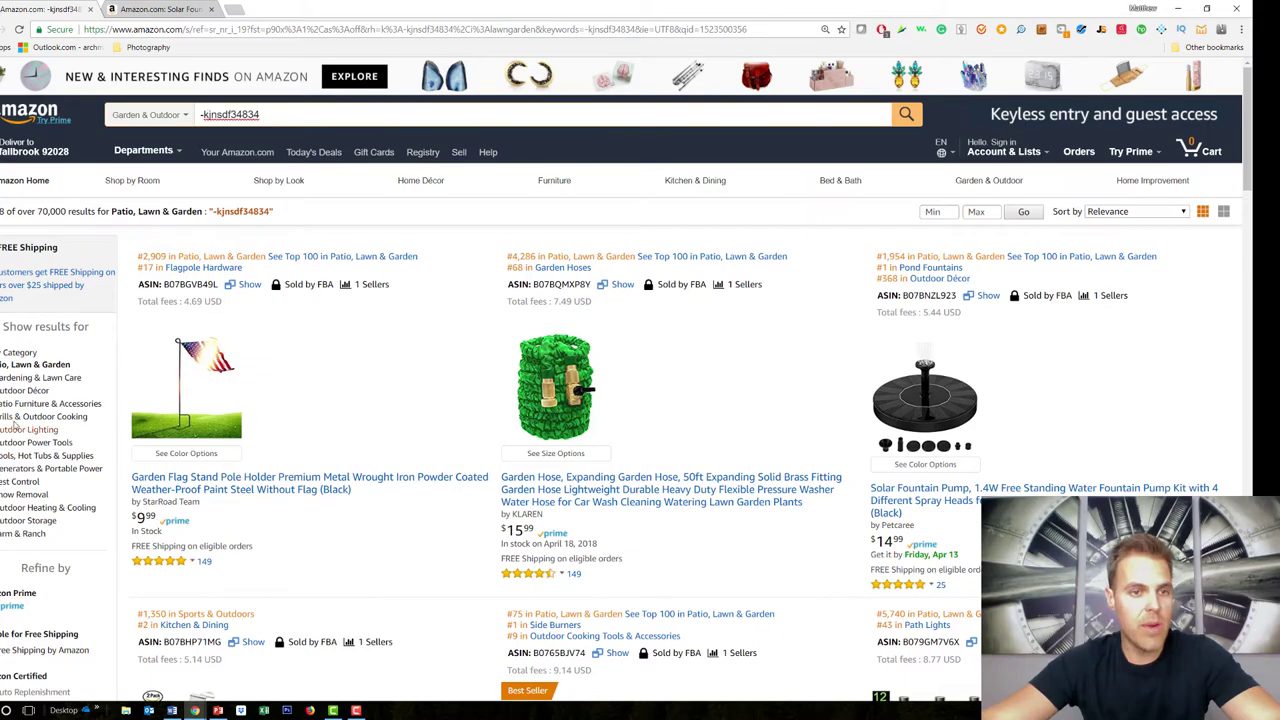
{"action": "scroll", "coordinate": [450, 500], "scroll_direction": "down", "scroll_amount": 10}
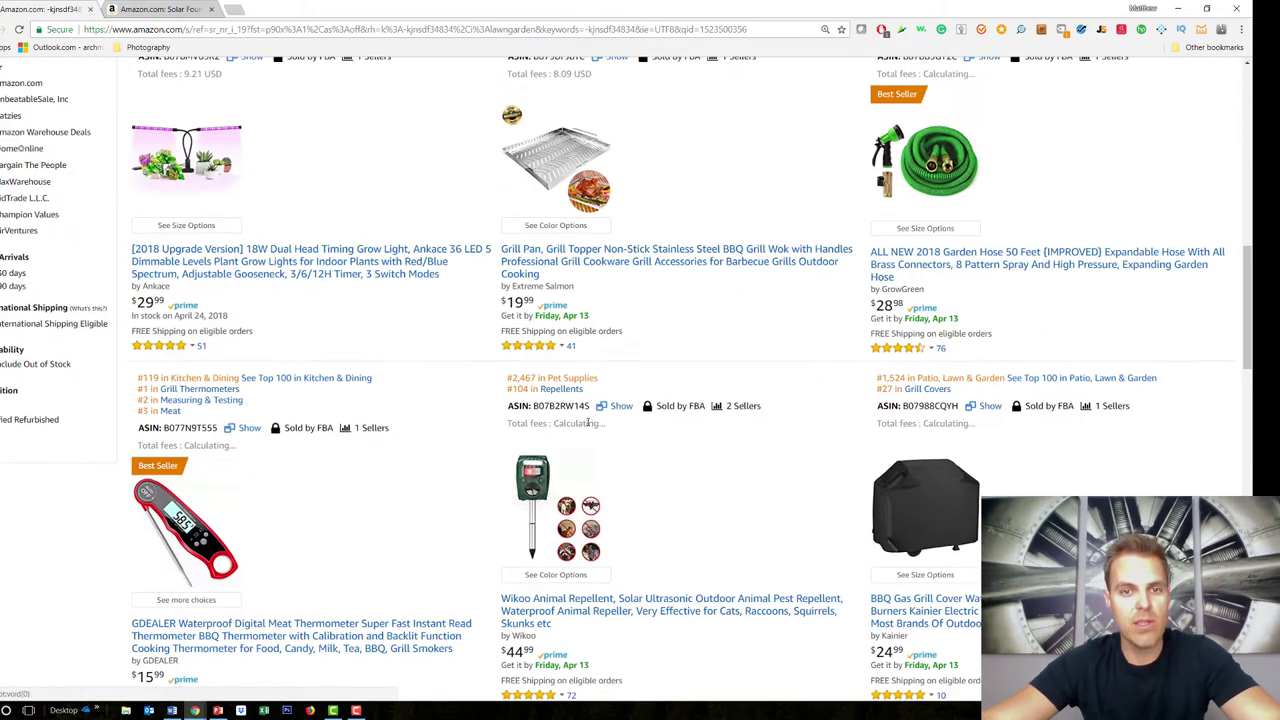
{"action": "scroll", "coordinate": [595, 408], "scroll_direction": "up", "scroll_amount": 9}
{"action": "scroll", "coordinate": [595, 408], "scroll_direction": "up", "scroll_amount": 1}
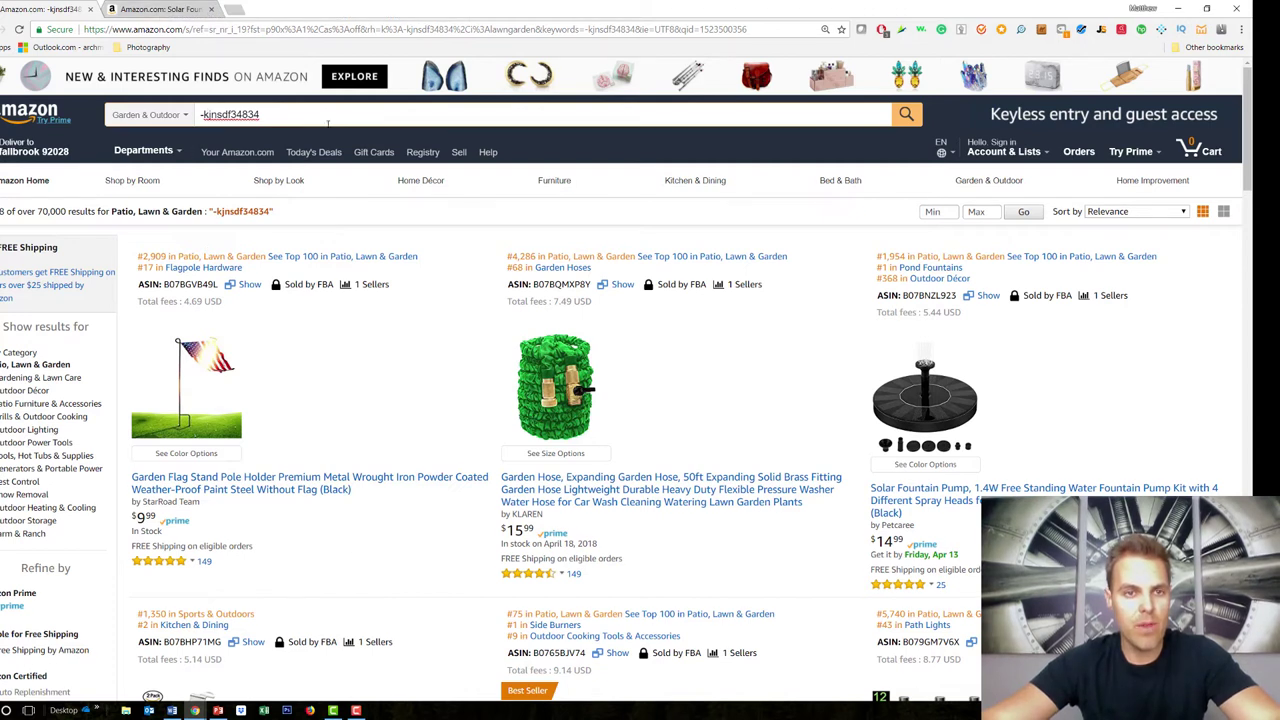
{"action": "triple_click", "coordinate": [230, 114]}
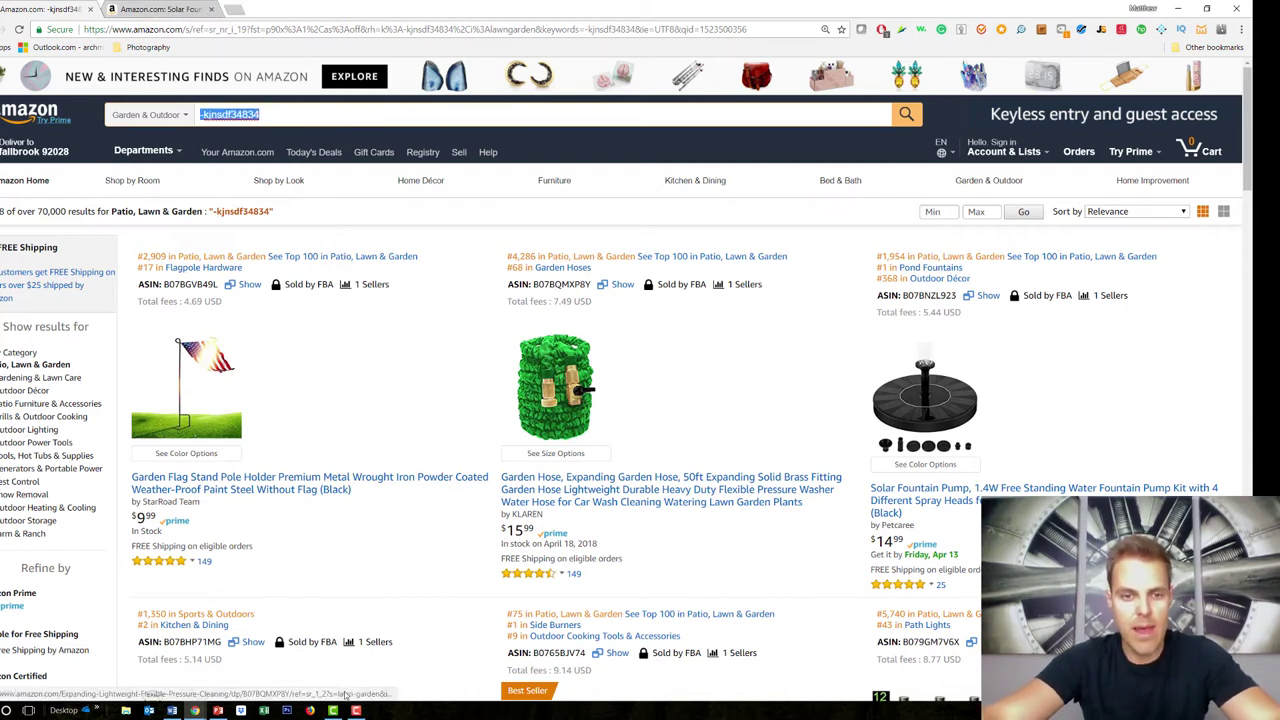
{"action": "mouse_move", "coordinate": [333, 710]}
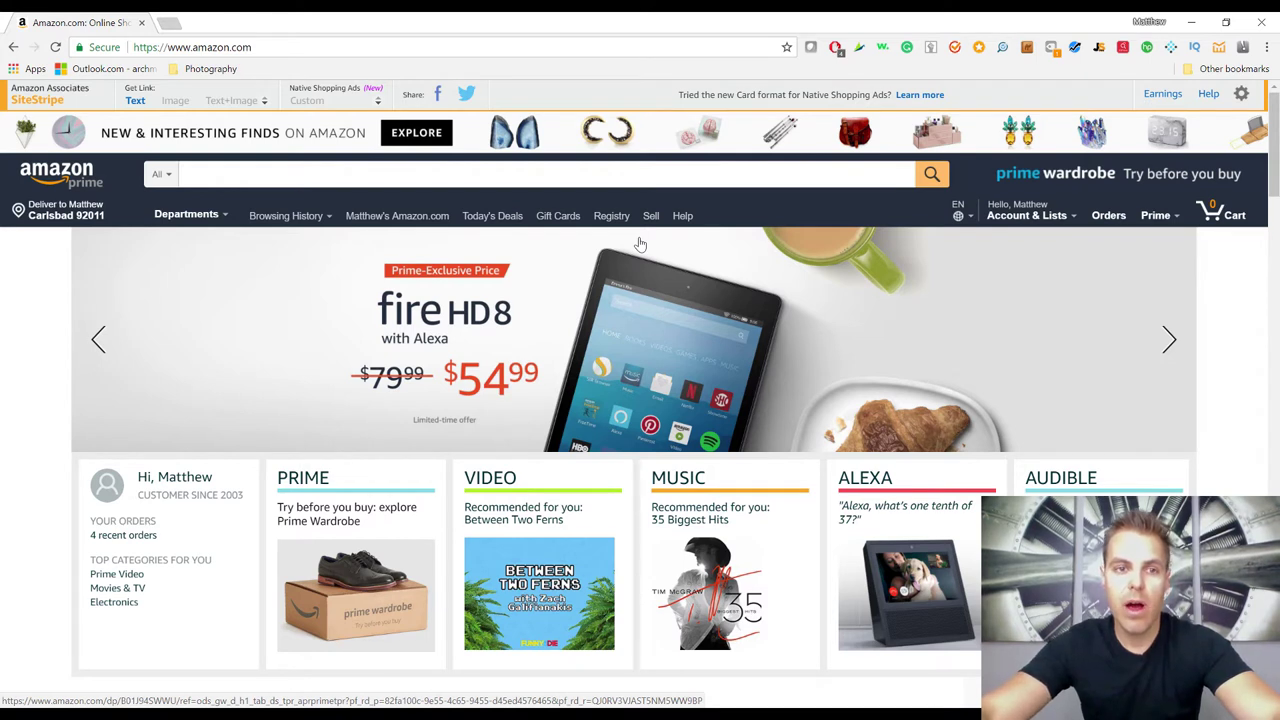
- Search Google for "amazon best sellers" and open the Amazon.com Best Sellers page
{"action": "left_click", "coordinate": [509, 44]}
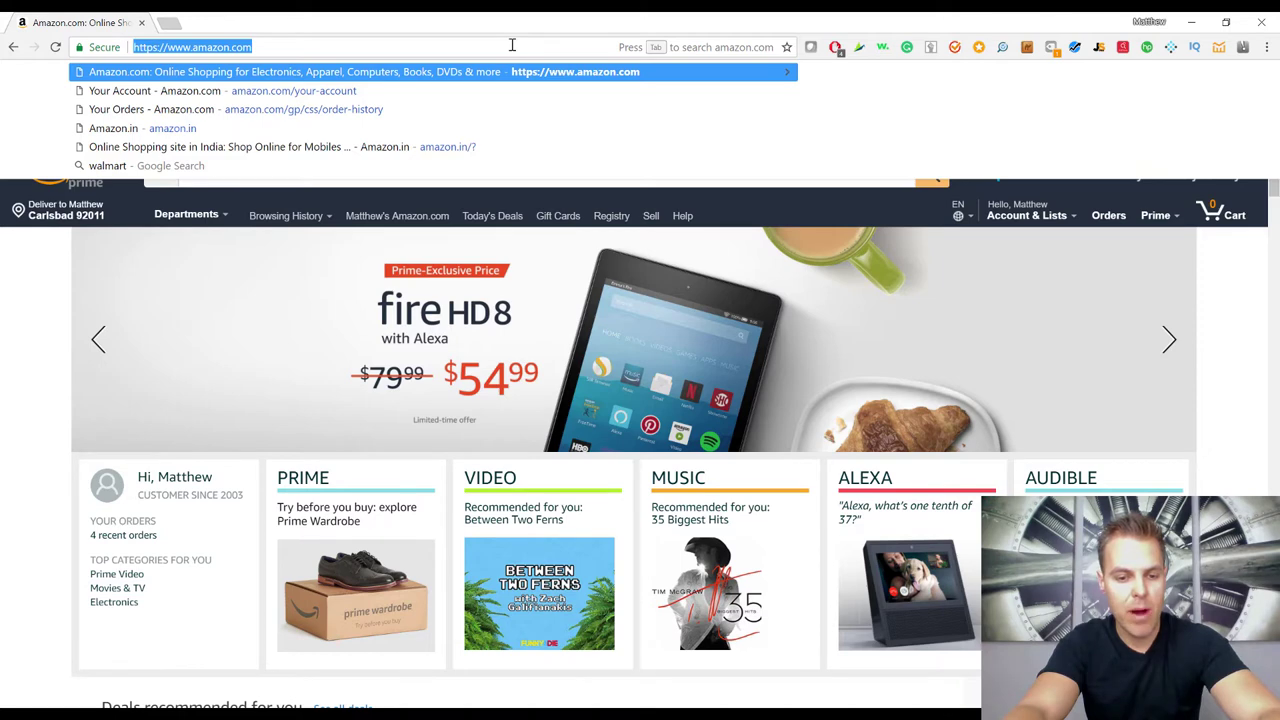
{"action": "type", "text": "best"}
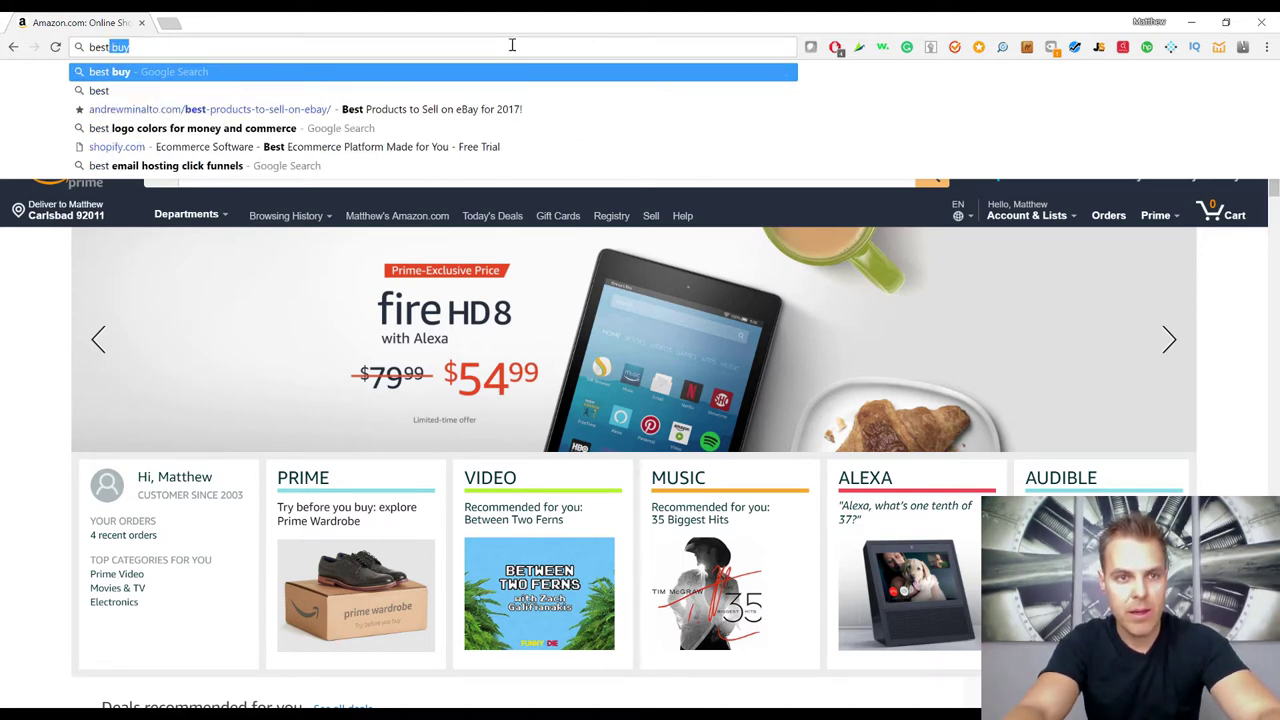
{"action": "key", "text": "BackSpace"}
{"action": "key", "text": "BackSpace"}
{"action": "key", "text": "BackSpace"}
{"action": "key", "text": "BackSpace"}
{"action": "key", "text": "BackSpace"}
{"action": "type", "text": "amazo"}
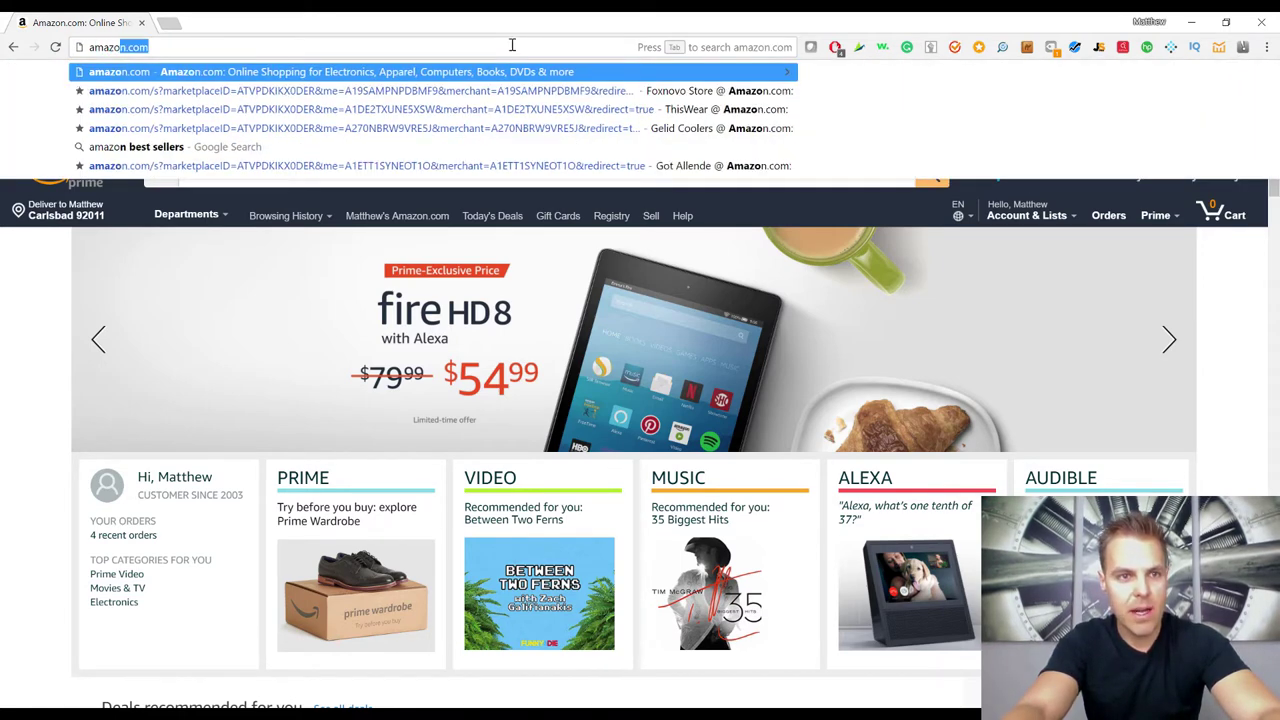
{"action": "type", "text": "n"}
{"action": "key", "text": "Return"}
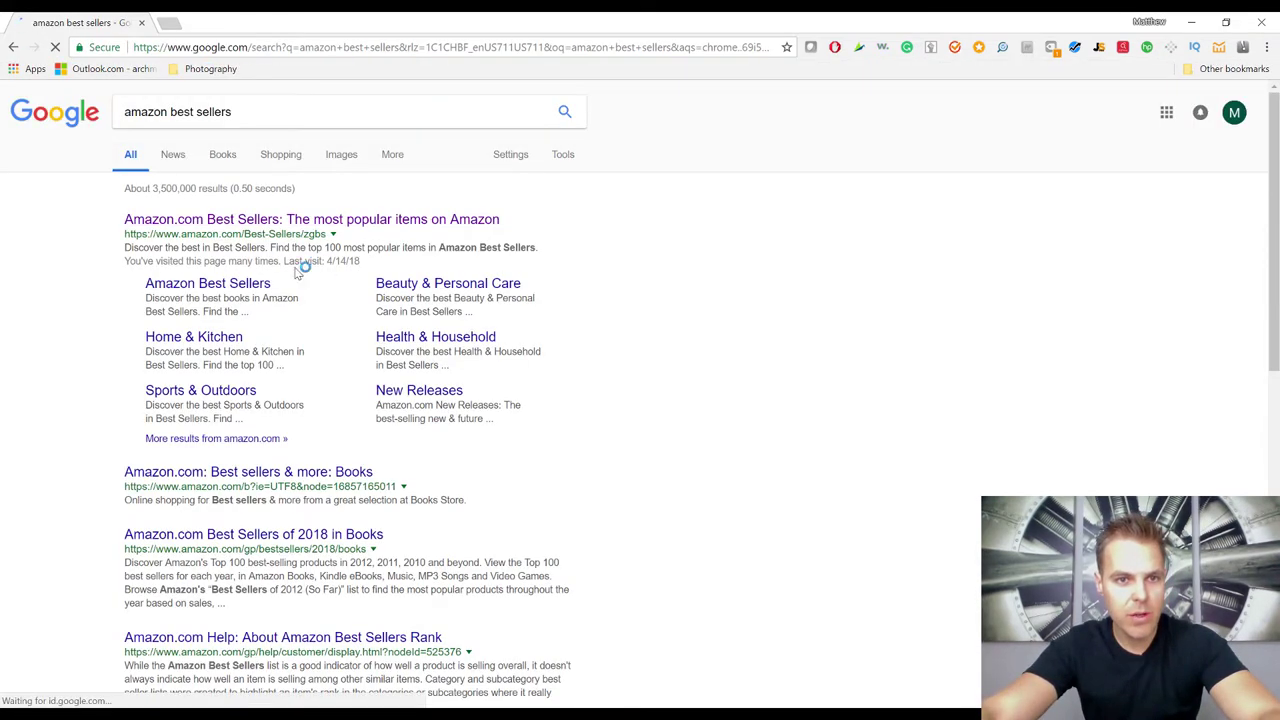
{"action": "left_click", "coordinate": [290, 228]}
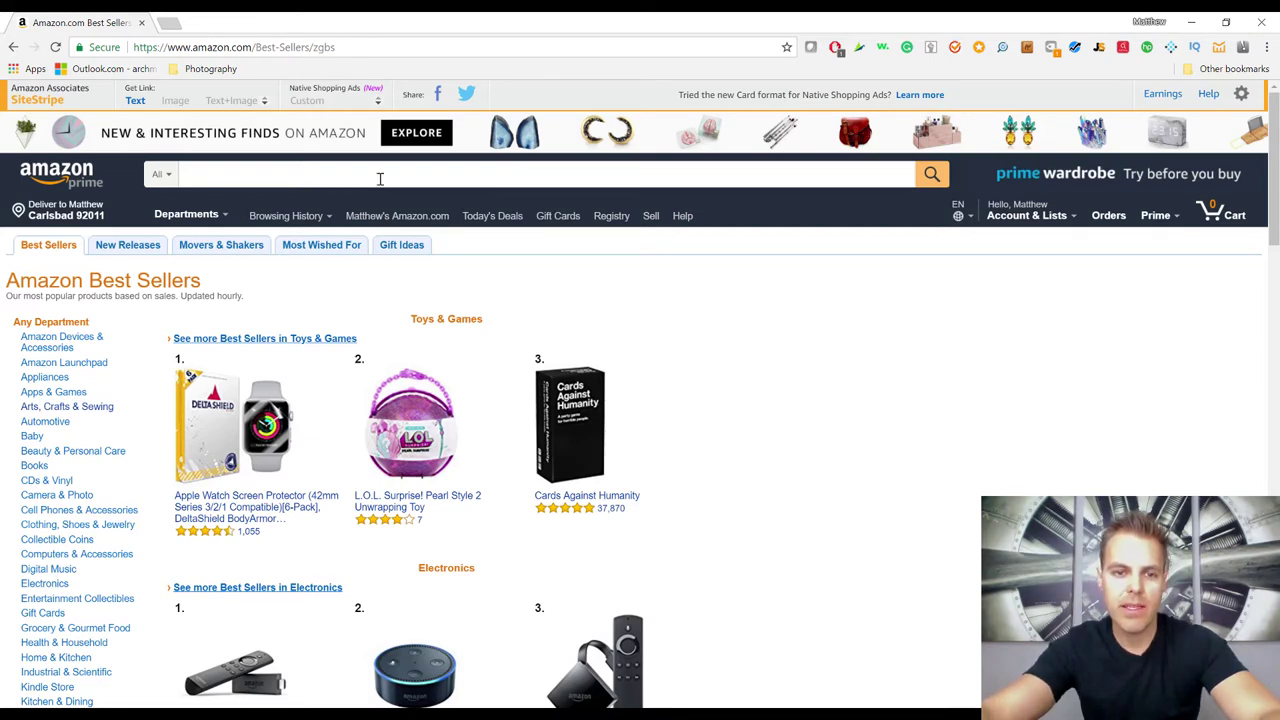
- Open the Arts, Crafts & Sewing best sellers and skim the listed products
{"action": "scroll", "coordinate": [380, 178], "scroll_direction": "down", "scroll_amount": 2}
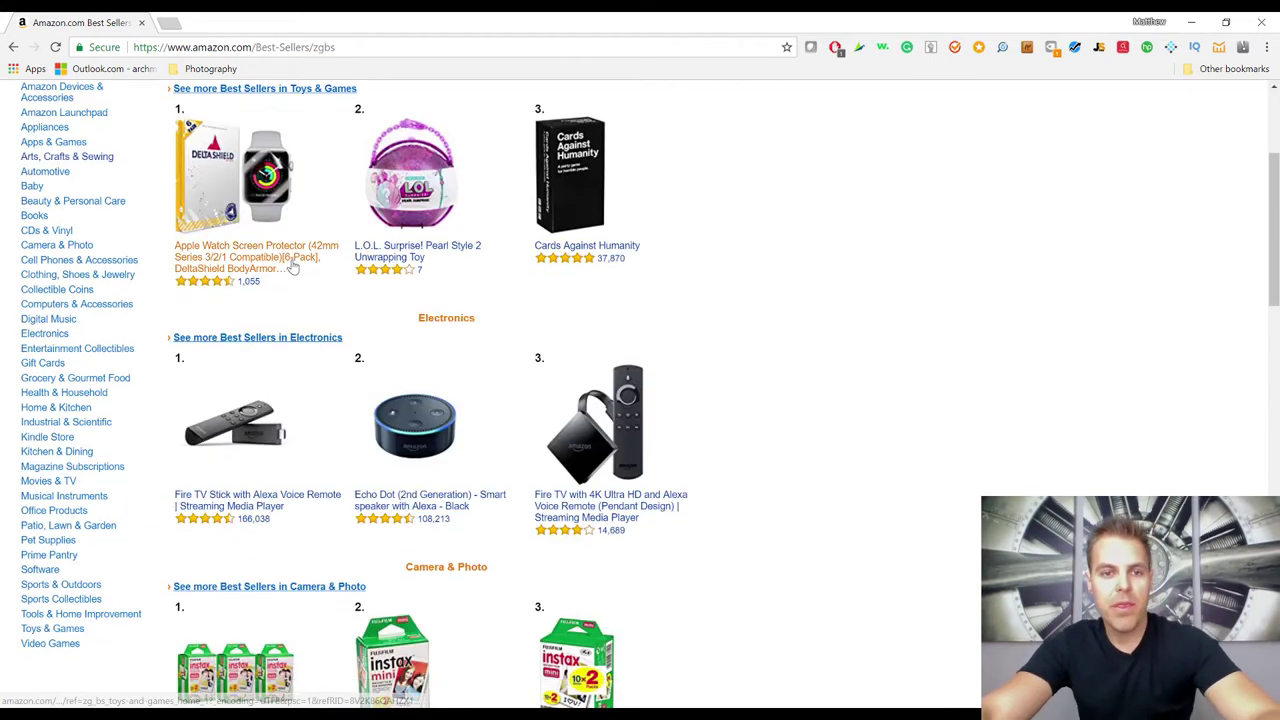
{"action": "scroll", "coordinate": [330, 262], "scroll_direction": "up", "scroll_amount": 1}
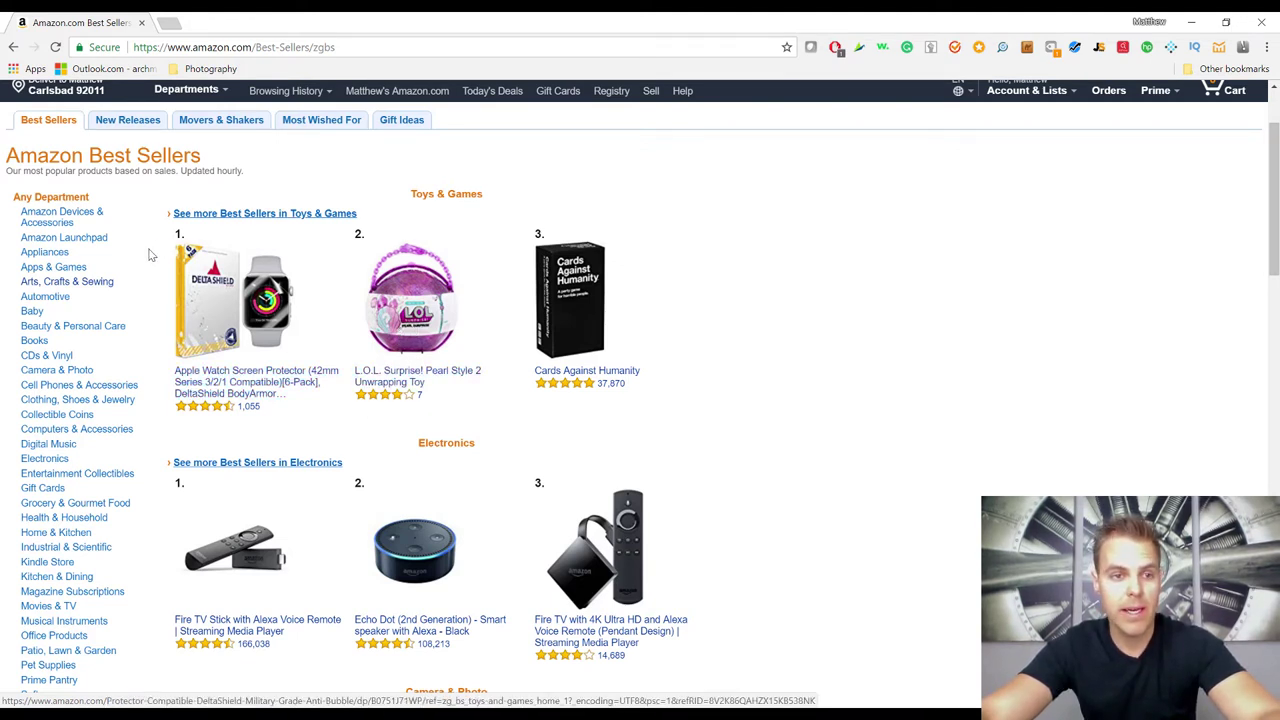
{"action": "left_click", "coordinate": [99, 284]}
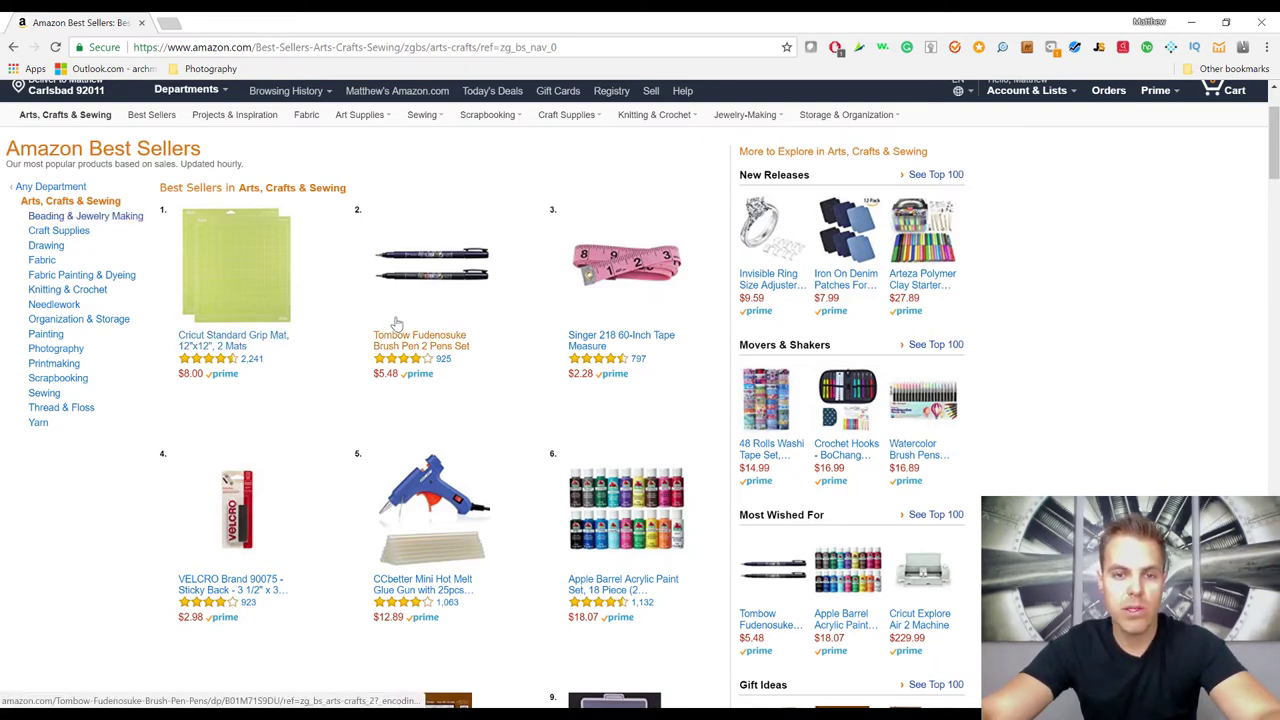
{"action": "scroll", "coordinate": [388, 318], "scroll_direction": "down", "scroll_amount": 3}
{"action": "scroll", "coordinate": [389, 312], "scroll_direction": "up", "scroll_amount": 3}
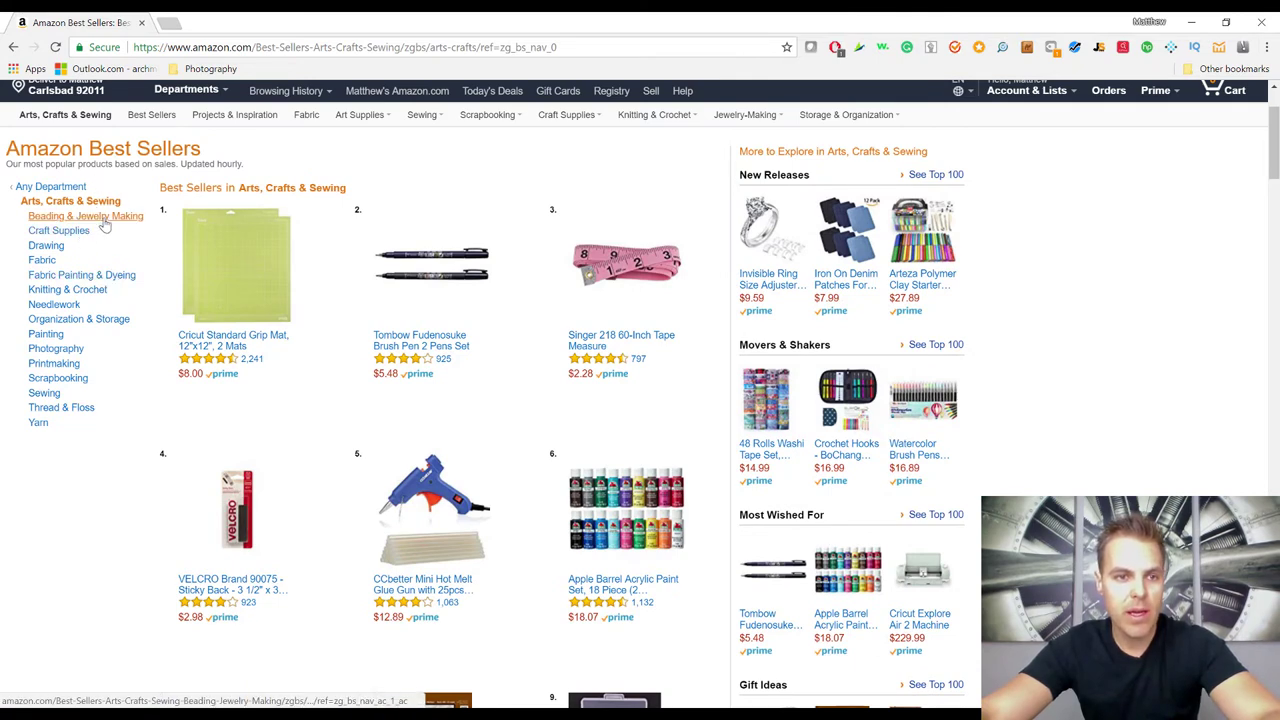
- Narrow the best sellers to Beading & Jewelry Making and look over the top-ranked products
{"action": "left_click", "coordinate": [102, 217]}
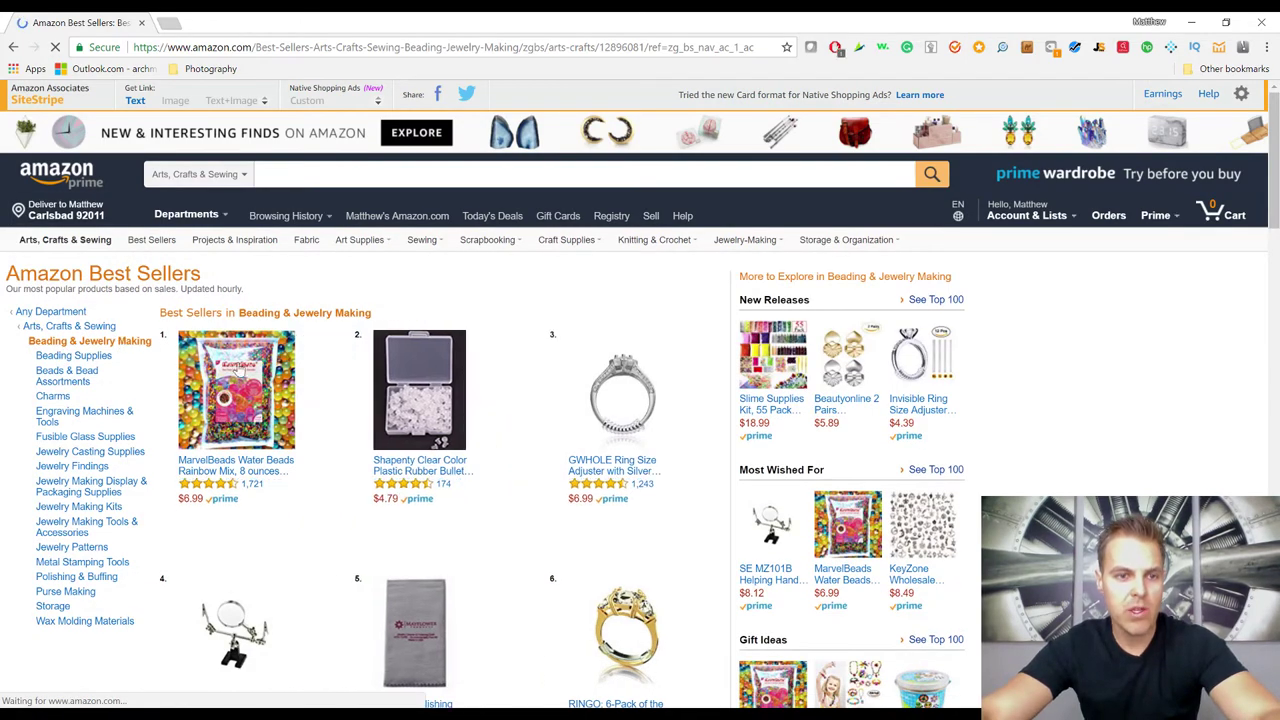
{"action": "scroll", "coordinate": [250, 350], "scroll_direction": "down", "scroll_amount": 1}
{"action": "scroll", "coordinate": [230, 340], "scroll_direction": "down", "scroll_amount": 3}
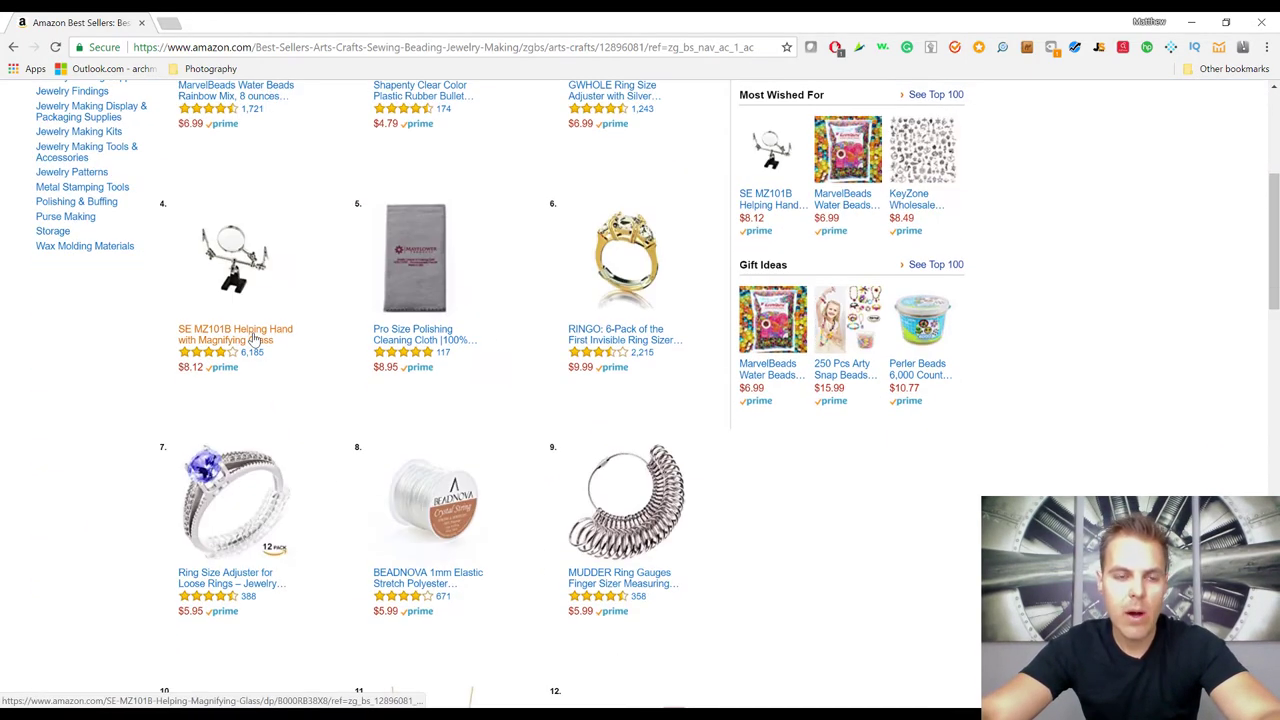
{"action": "scroll", "coordinate": [240, 337], "scroll_direction": "up", "scroll_amount": 5}
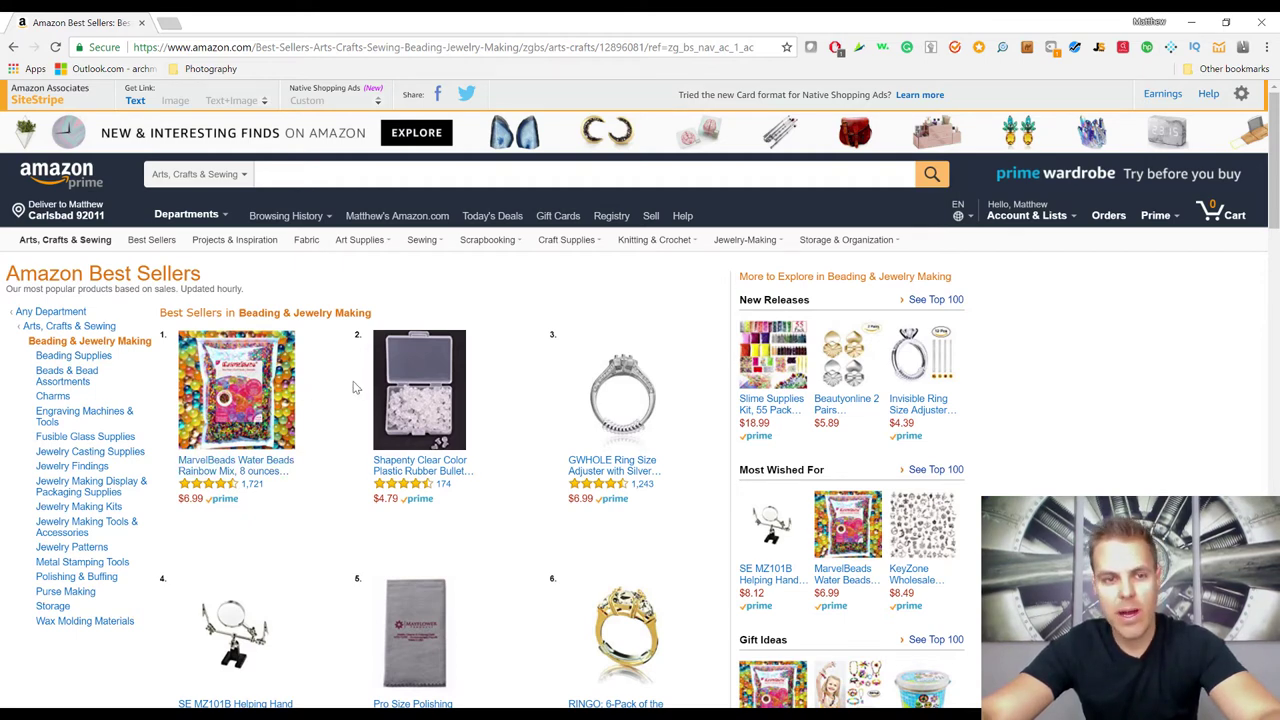
- Examine the prices and review counts of the Beading & Jewelry Making best sellers for items with few reviews
{"action": "scroll", "coordinate": [352, 387], "scroll_direction": "down", "scroll_amount": 1}
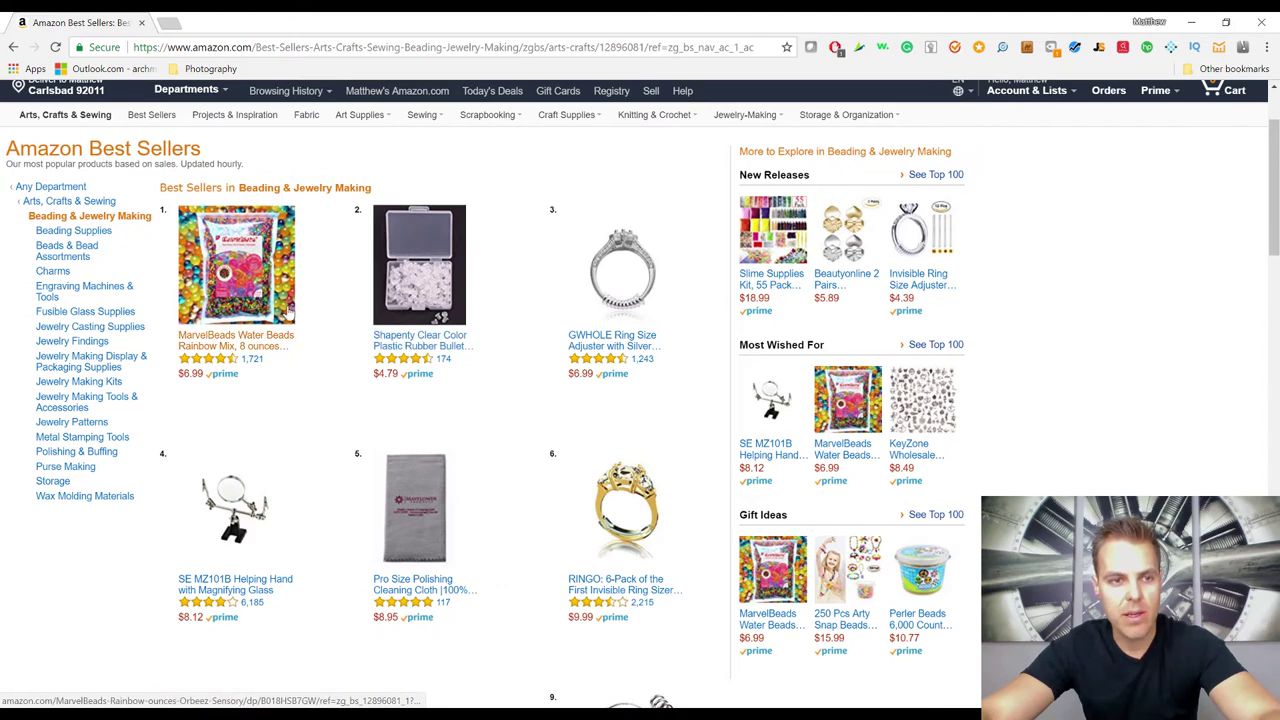
{"action": "scroll", "coordinate": [316, 340], "scroll_direction": "down", "scroll_amount": 1}
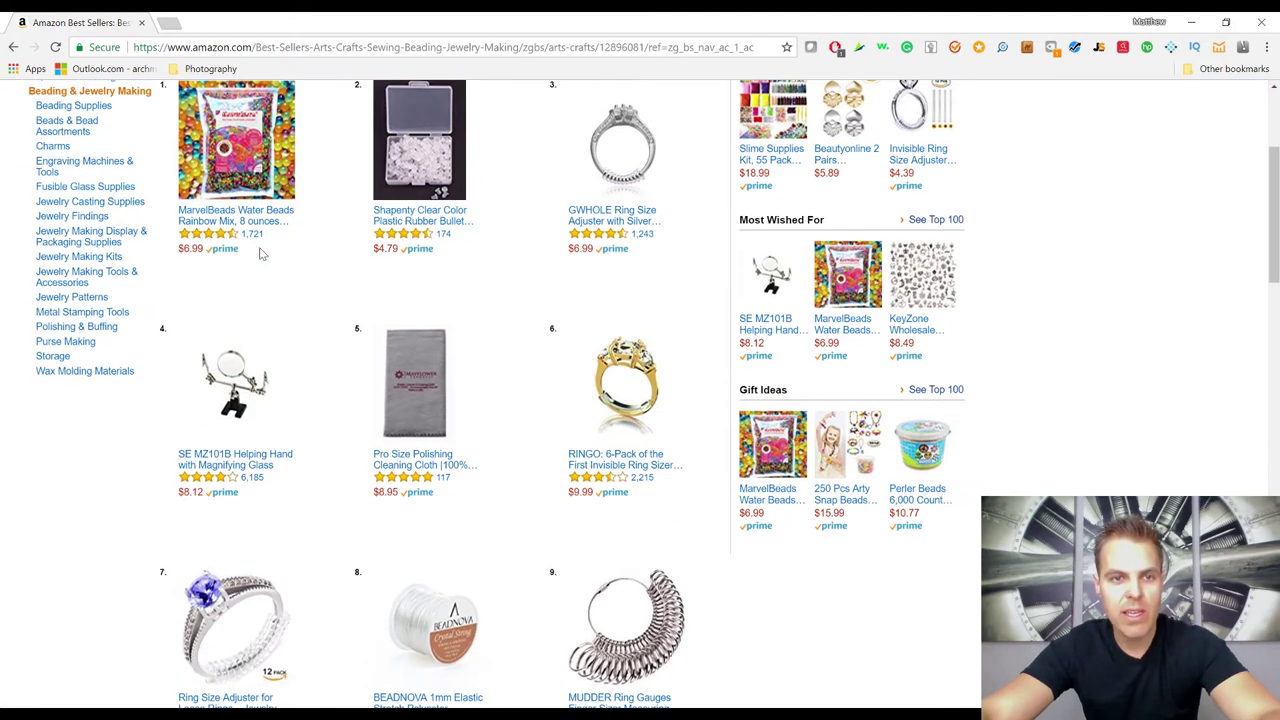
{"action": "scroll", "coordinate": [259, 254], "scroll_direction": "up", "scroll_amount": 1}
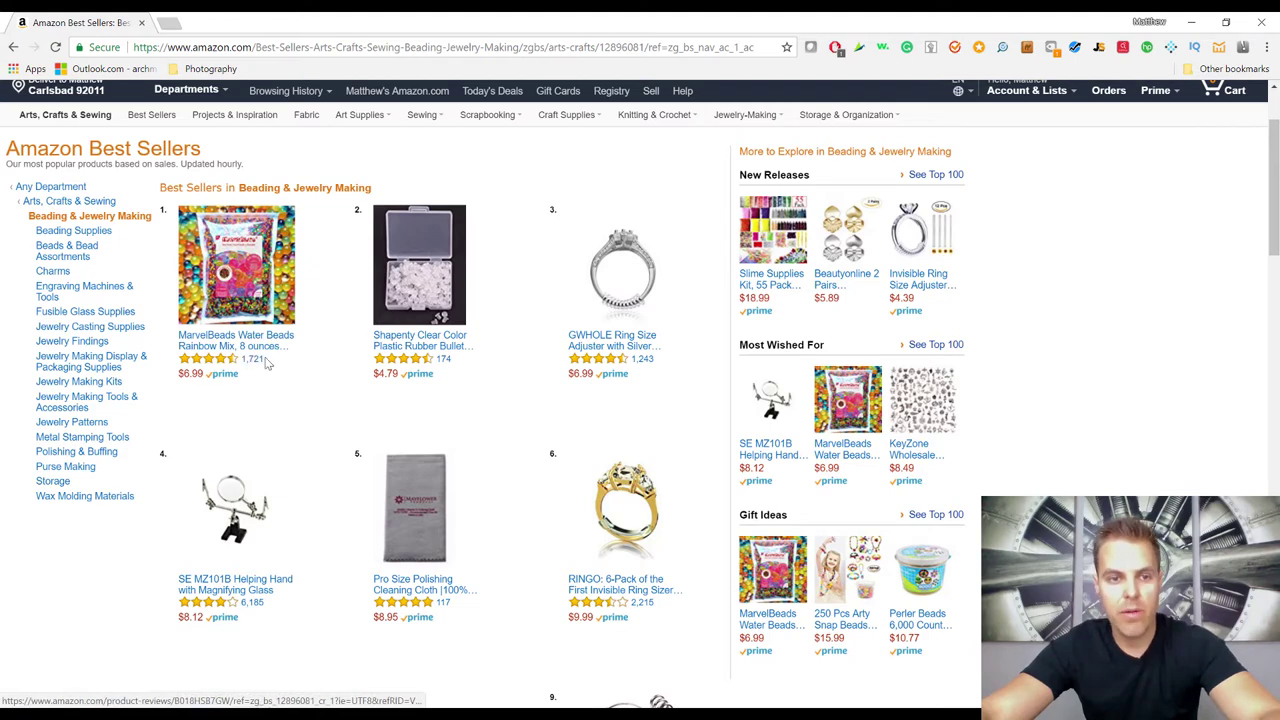
{"action": "scroll", "coordinate": [336, 337], "scroll_direction": "down", "scroll_amount": 1}
{"action": "scroll", "coordinate": [336, 337], "scroll_direction": "down", "scroll_amount": 2}
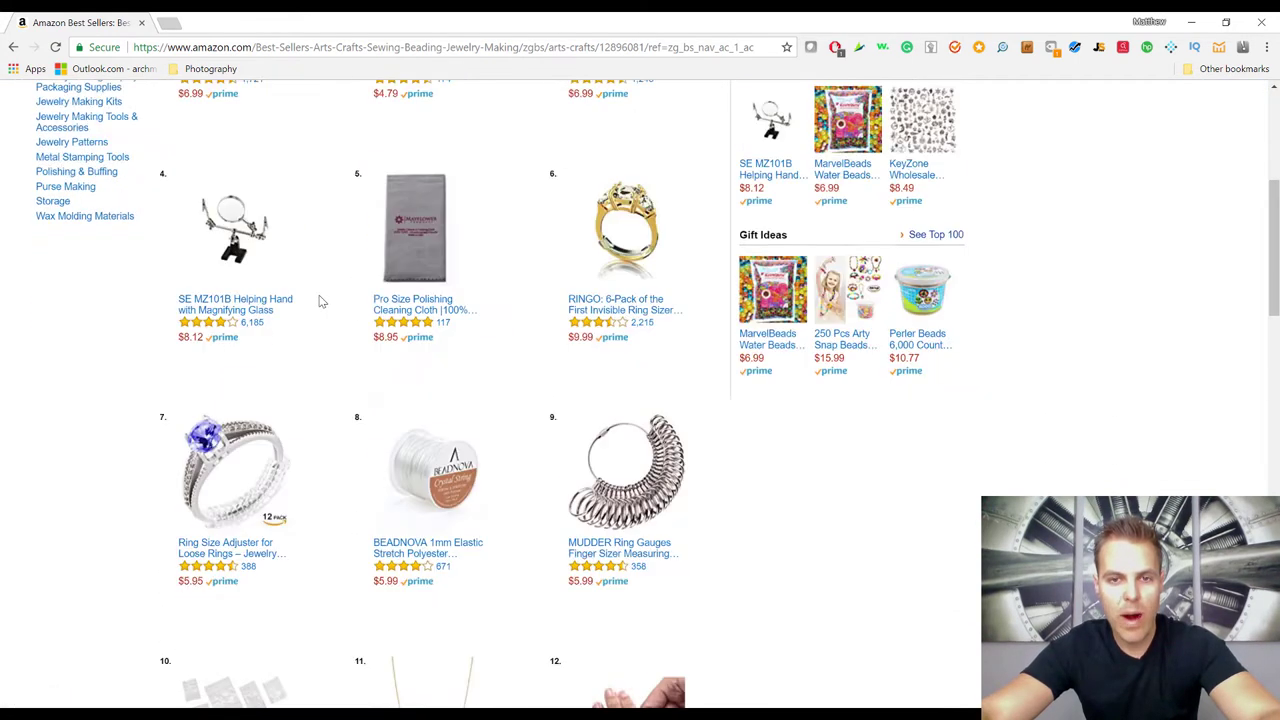
{"action": "scroll", "coordinate": [312, 295], "scroll_direction": "down", "scroll_amount": 1}
{"action": "scroll", "coordinate": [314, 297], "scroll_direction": "up", "scroll_amount": 4}
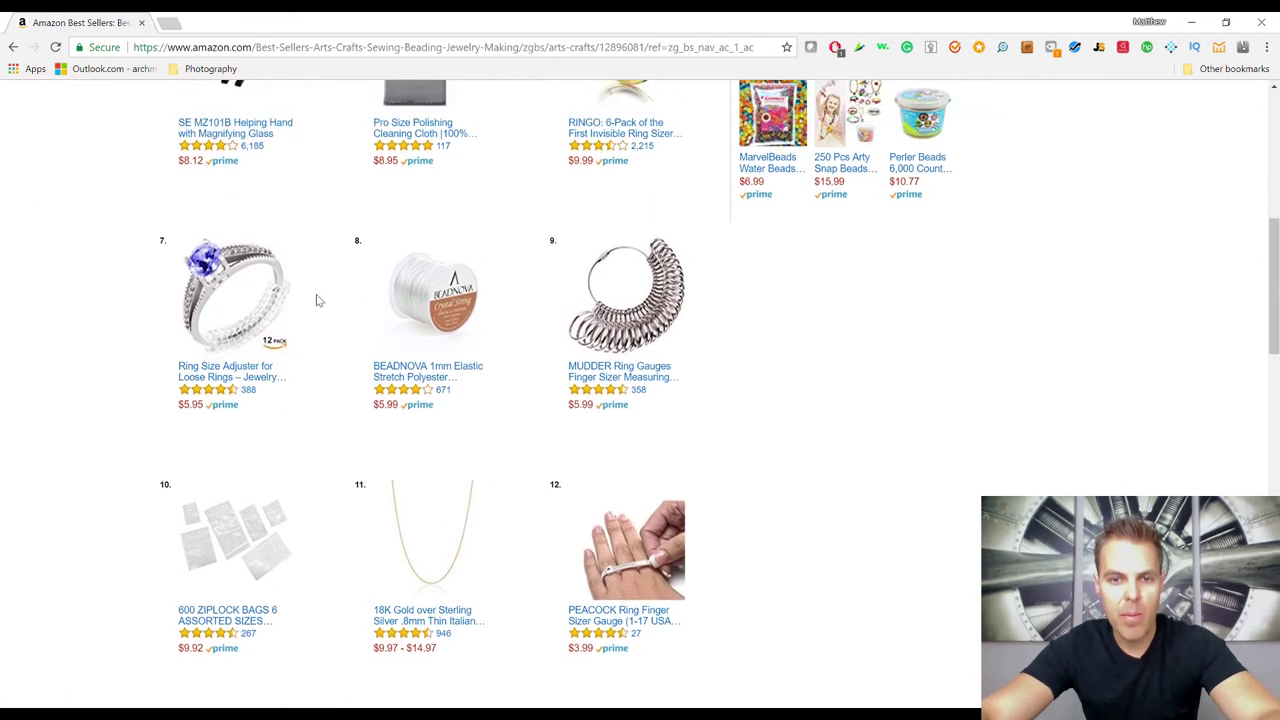
{"action": "scroll", "coordinate": [380, 312], "scroll_direction": "up", "scroll_amount": 1}
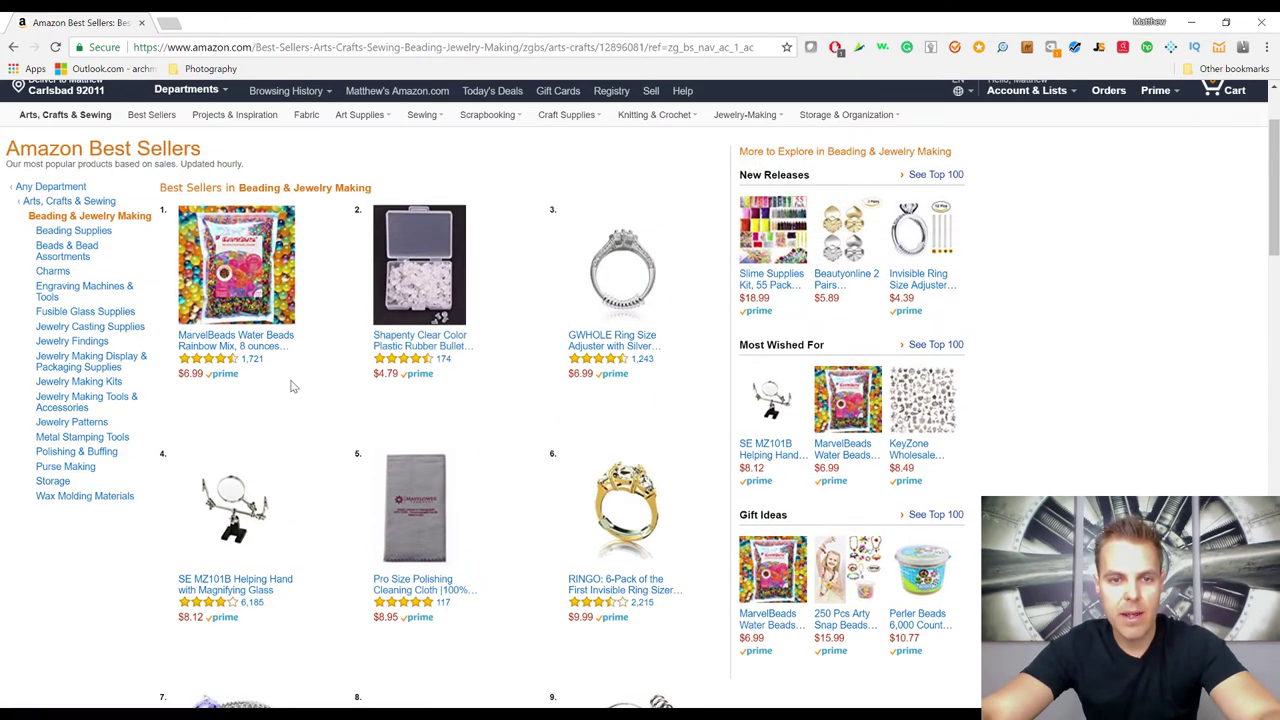
{"action": "scroll", "coordinate": [400, 330], "scroll_direction": "down", "scroll_amount": 1}
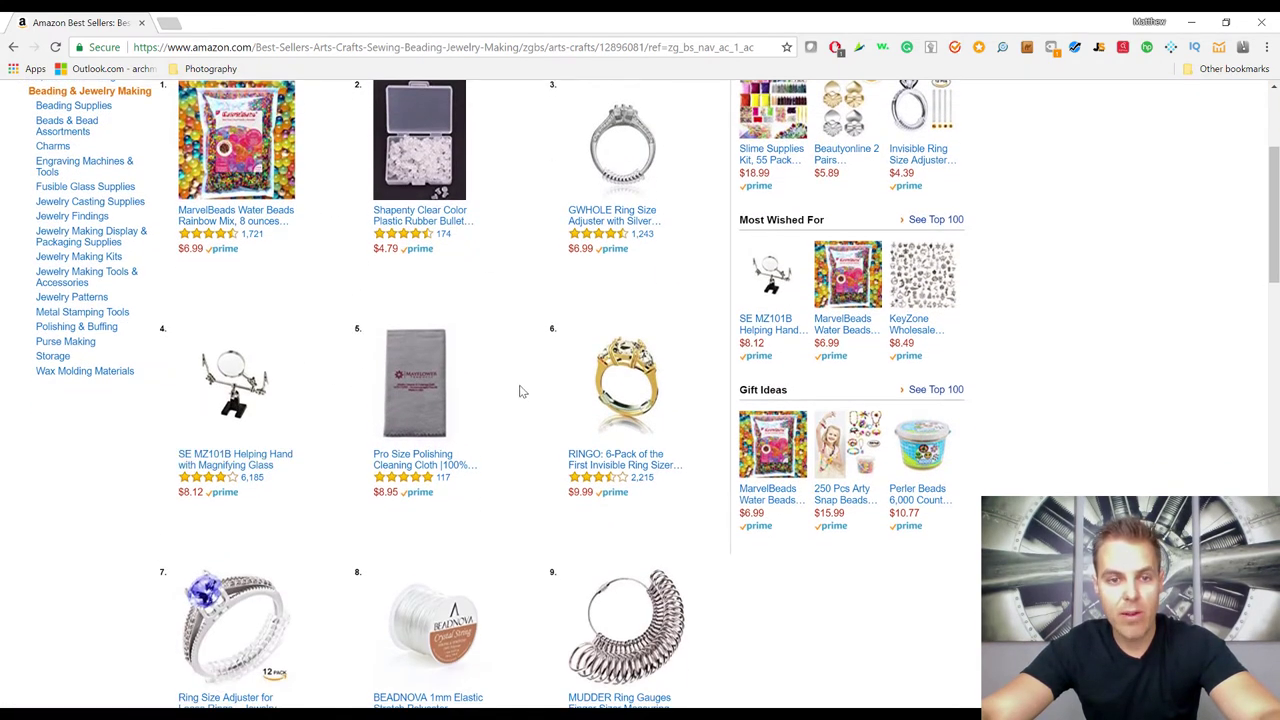
{"action": "scroll", "coordinate": [515, 387], "scroll_direction": "down", "scroll_amount": 1}
{"action": "scroll", "coordinate": [476, 372], "scroll_direction": "down", "scroll_amount": 2}
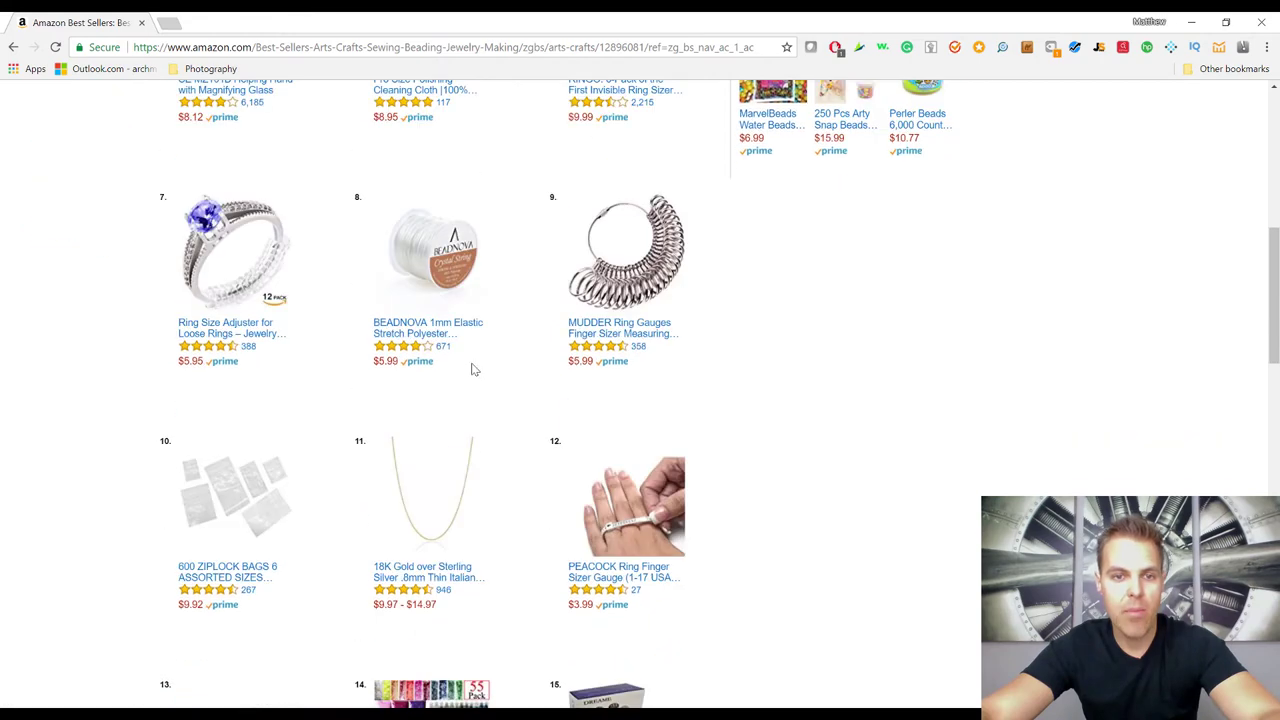
{"action": "scroll", "coordinate": [472, 360], "scroll_direction": "down", "scroll_amount": 1}
{"action": "scroll", "coordinate": [455, 290], "scroll_direction": "down", "scroll_amount": 1}
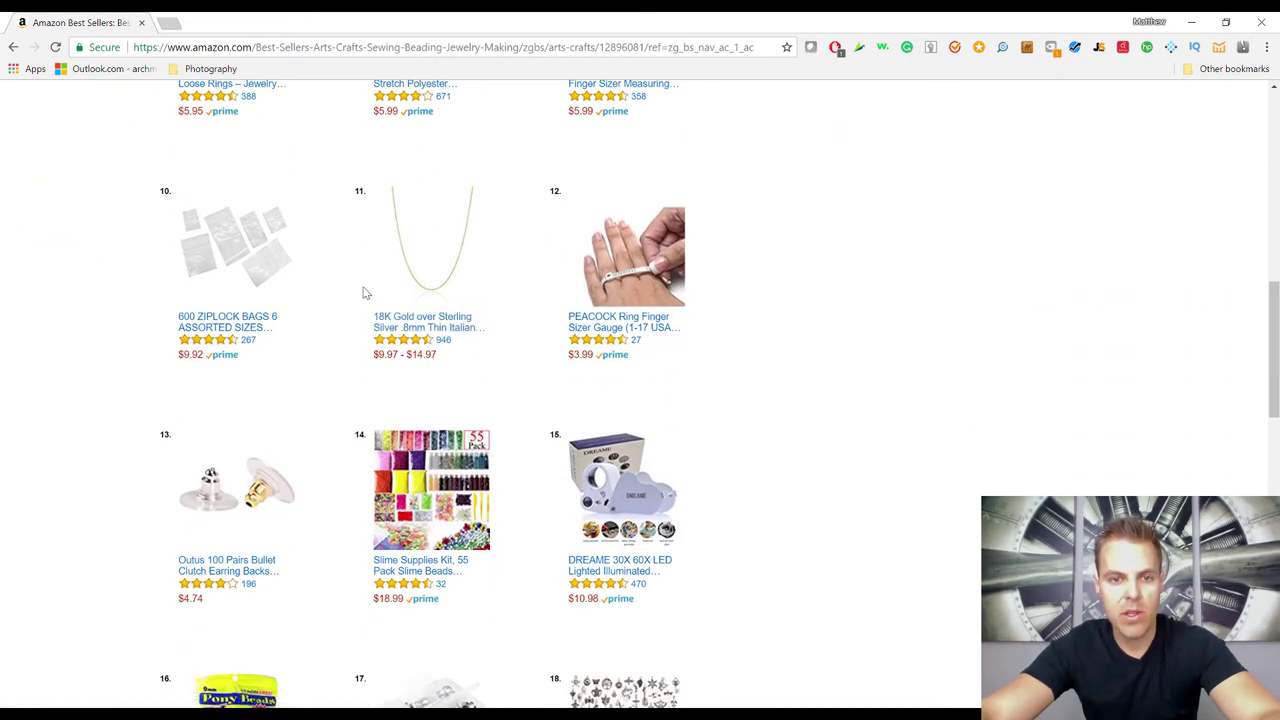
{"action": "scroll", "coordinate": [363, 290], "scroll_direction": "down", "scroll_amount": 2}
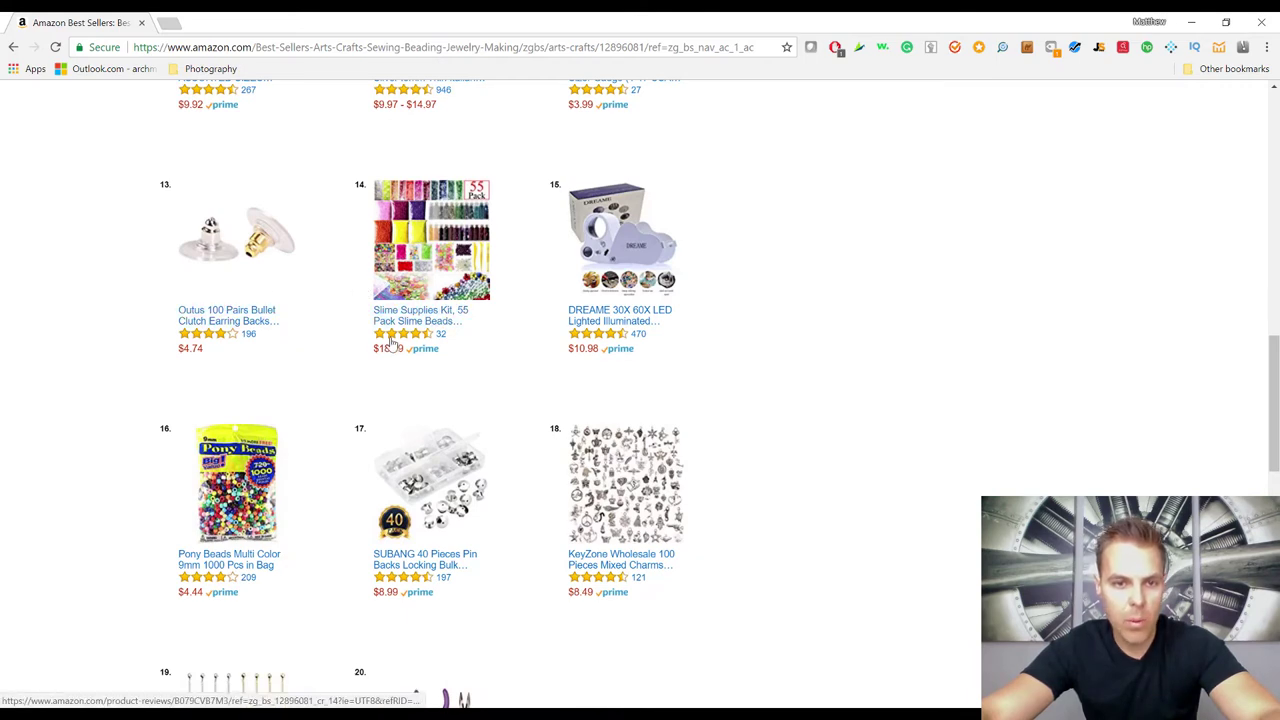
{"action": "scroll", "coordinate": [380, 240], "scroll_direction": "up", "scroll_amount": 4}
{"action": "scroll", "coordinate": [362, 250], "scroll_direction": "down", "scroll_amount": 4}
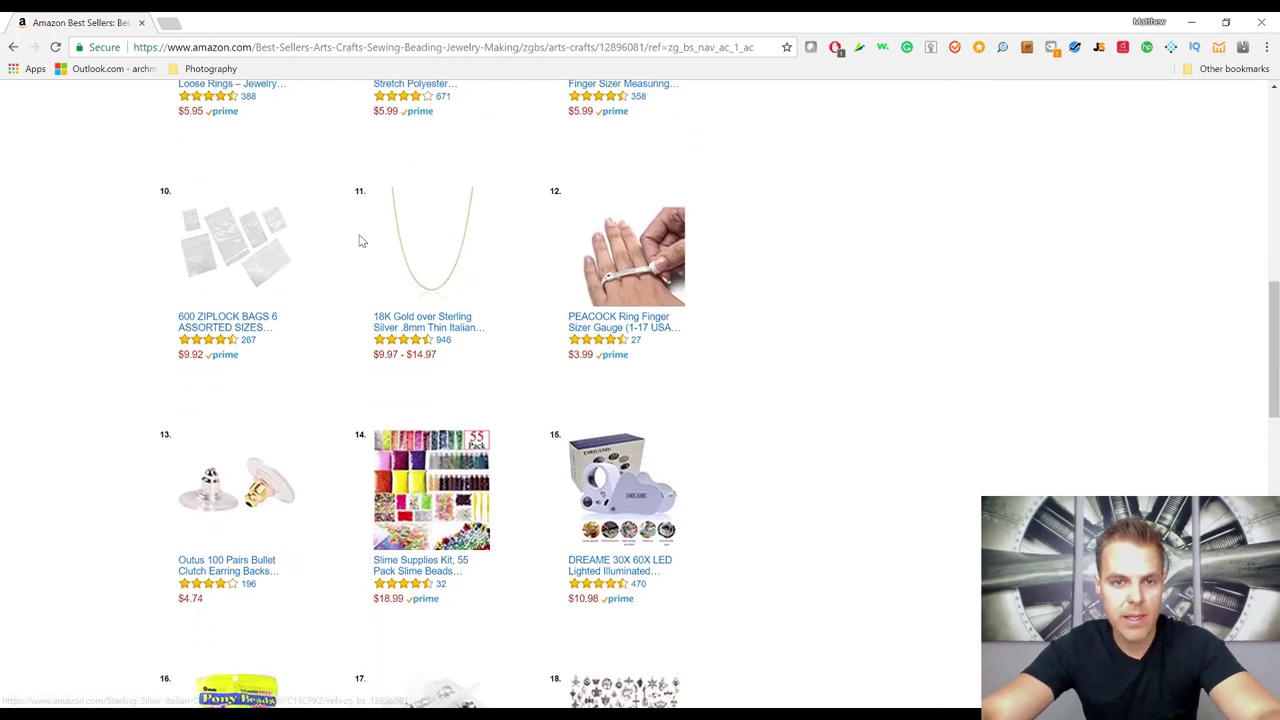
- Open the 55-pack Slime Supplies Kit listing in a new tab and switch to it
{"action": "scroll", "coordinate": [434, 327], "scroll_direction": "down", "scroll_amount": 1}
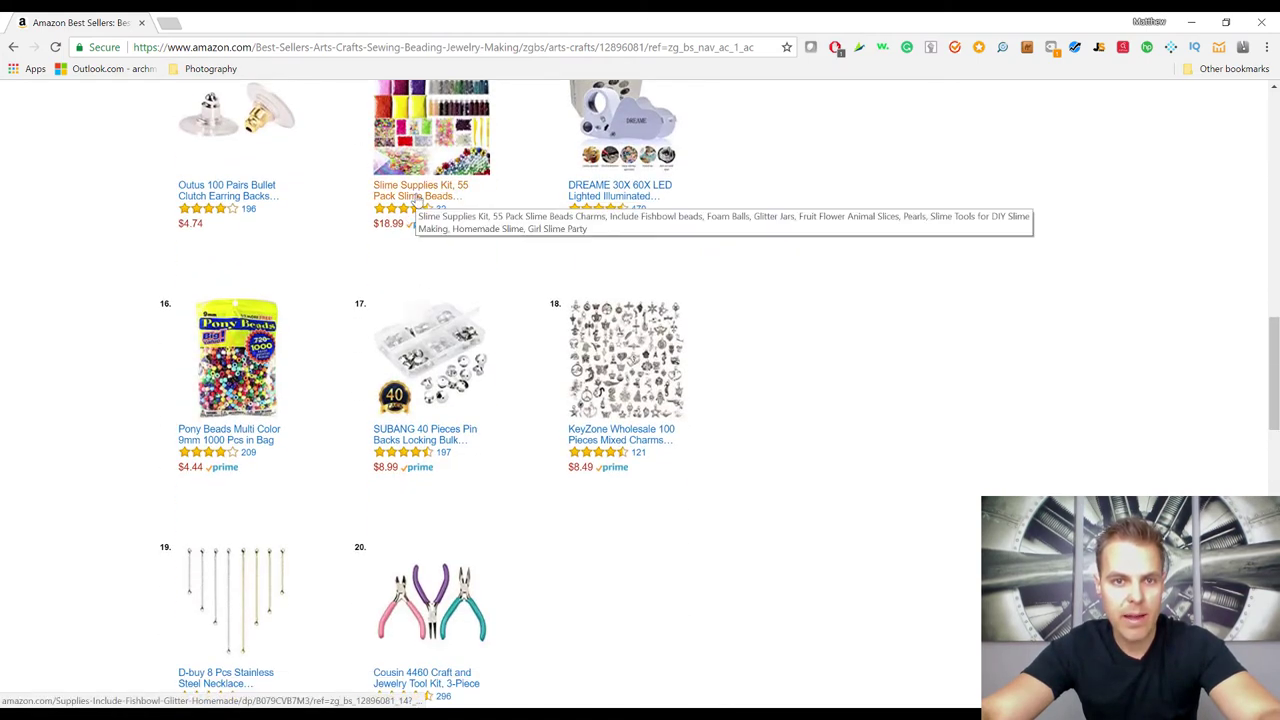
{"action": "right_click", "coordinate": [418, 198]}
{"action": "left_click", "coordinate": [465, 204]}
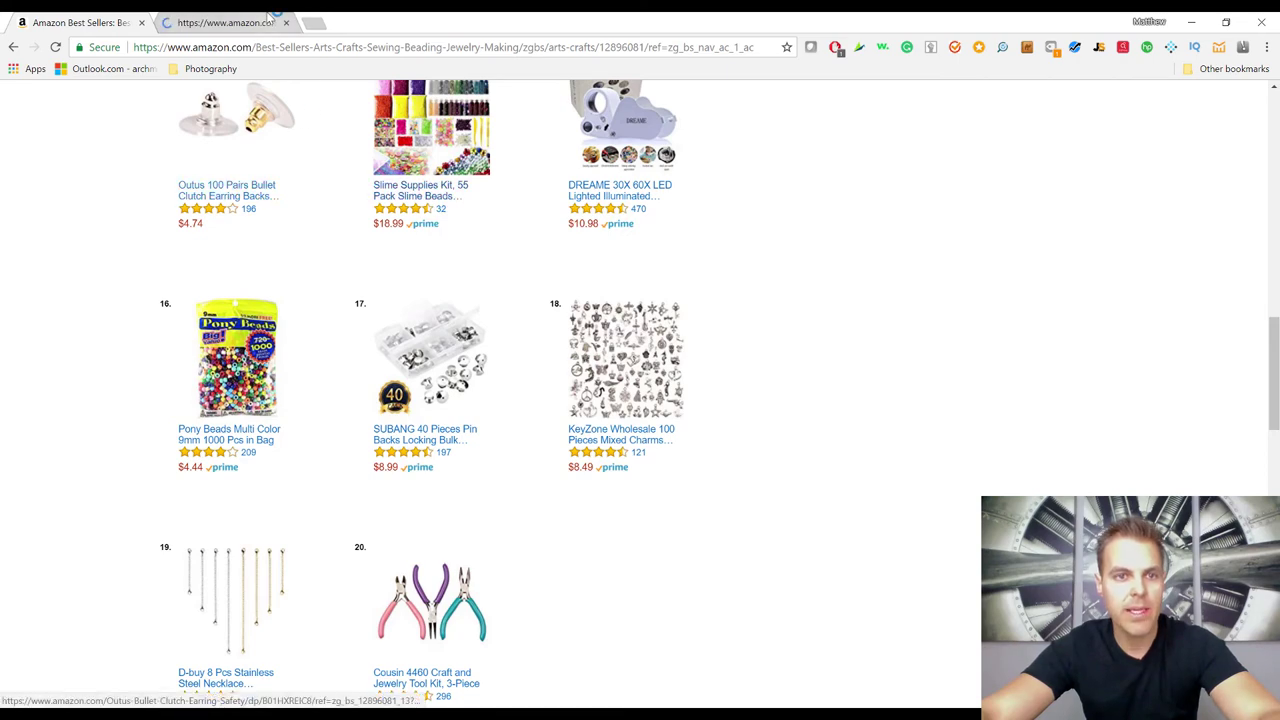
{"action": "left_click", "coordinate": [251, 22]}
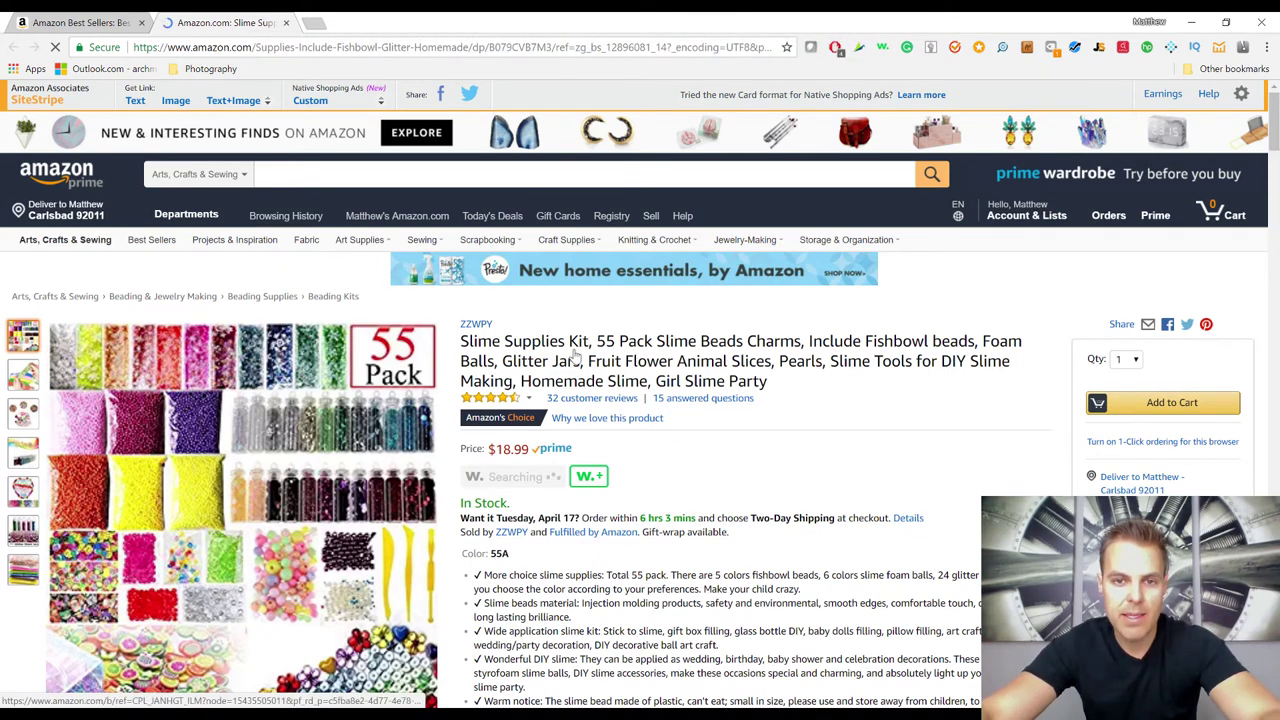
{"action": "scroll", "coordinate": [590, 300], "scroll_direction": "down", "scroll_amount": 2}
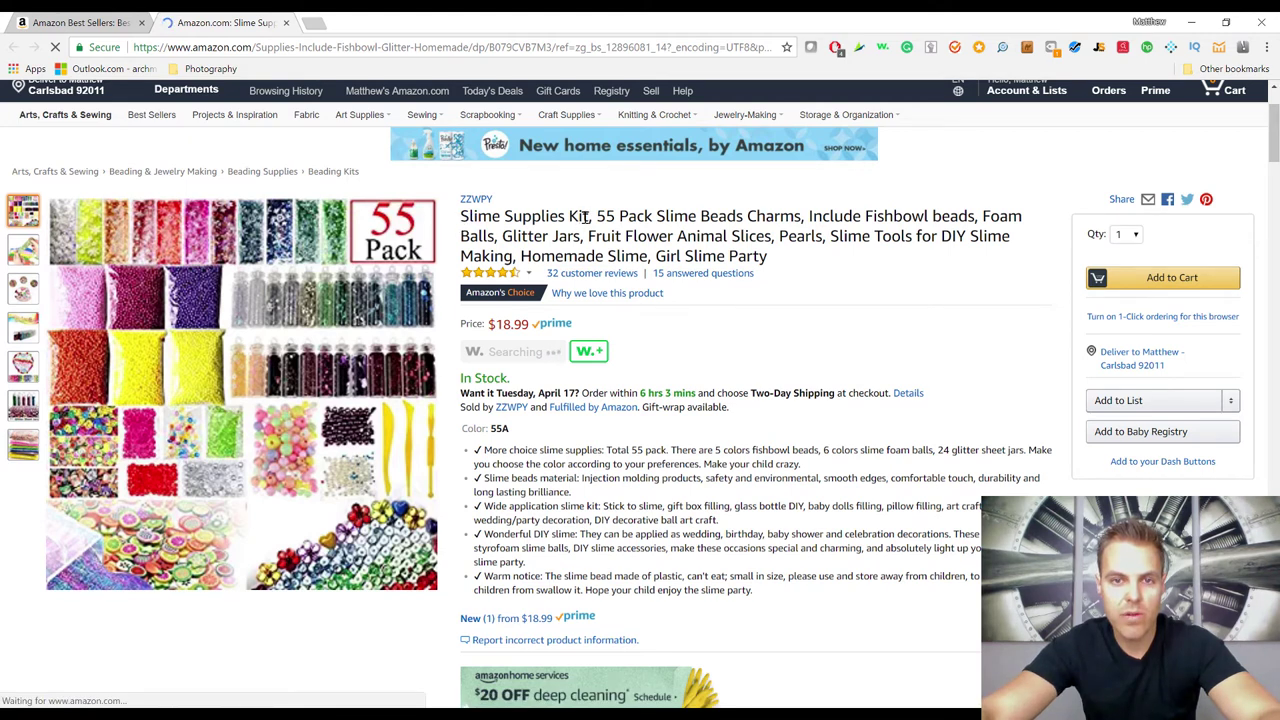
{"action": "left_click_drag", "start_coordinate": [461, 216], "coordinate": [591, 217]}
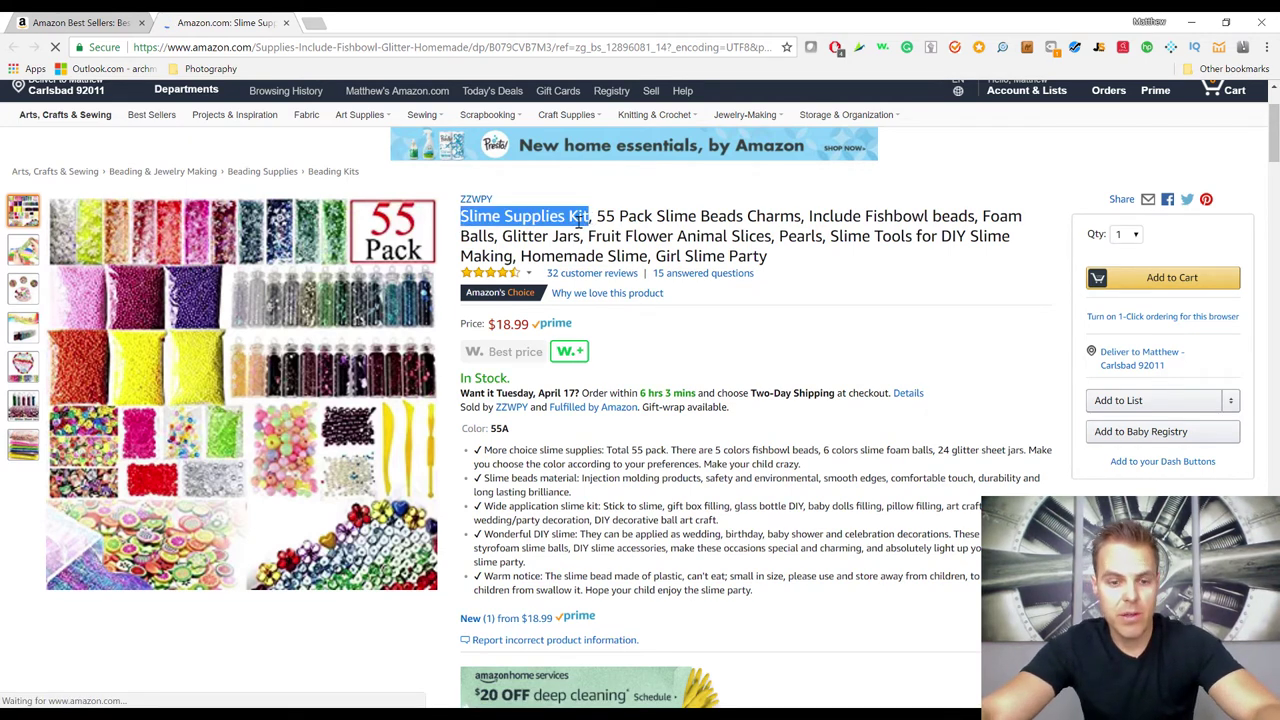
{"action": "left_click", "coordinate": [312, 24]}
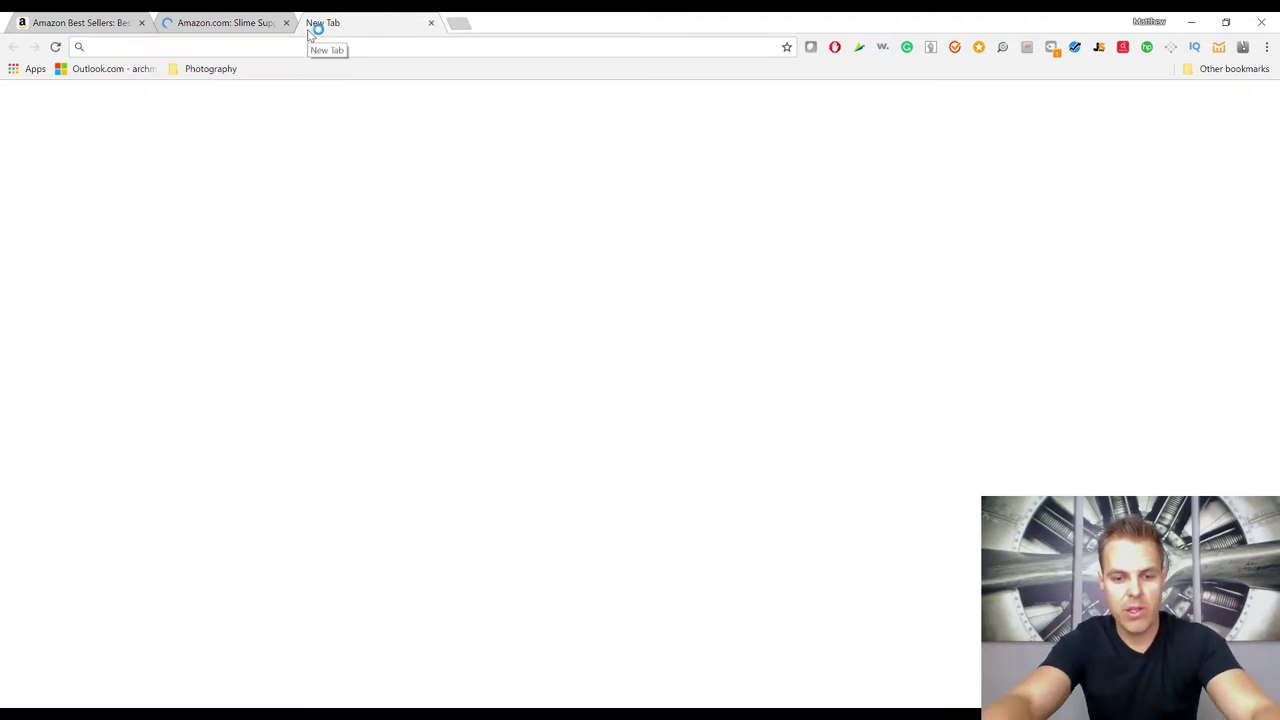
{"action": "type", "text": "ama"}
{"action": "key", "text": "Return"}
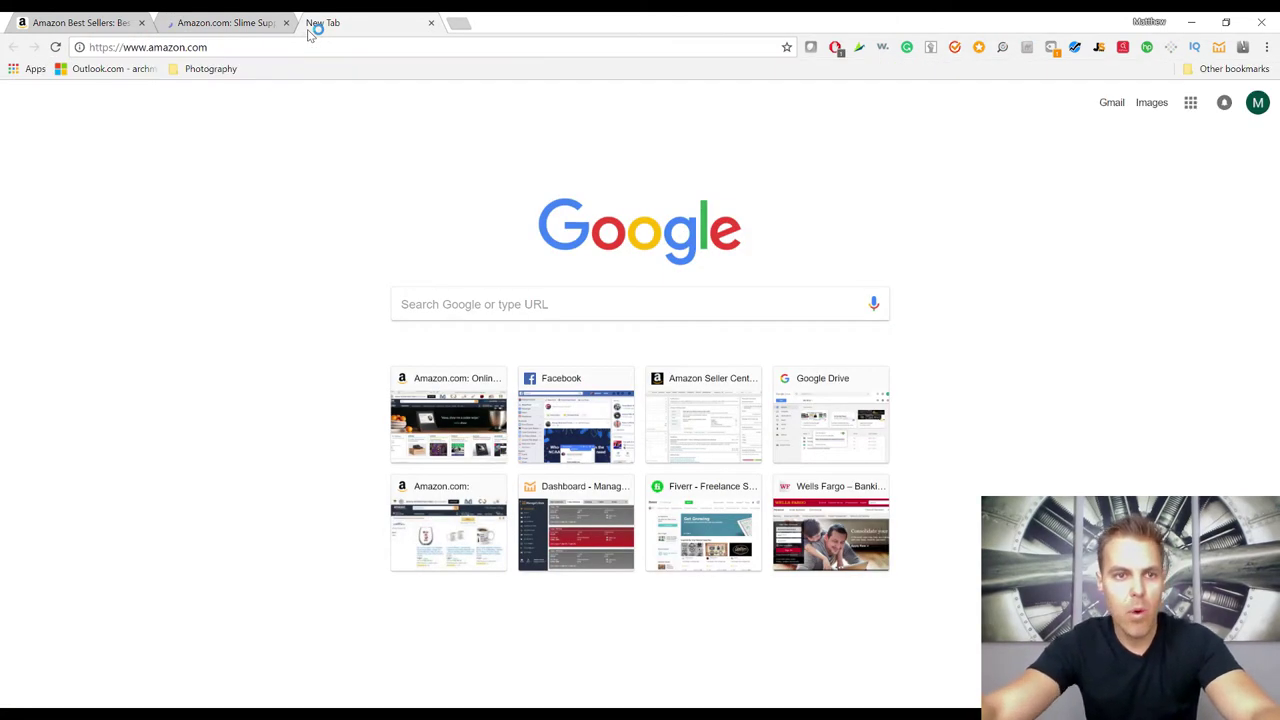
- Return to the slime kit listing, dismiss the Wikibuy popup, and open the profile of the seller ZZWPY
{"action": "left_click", "coordinate": [268, 20]}
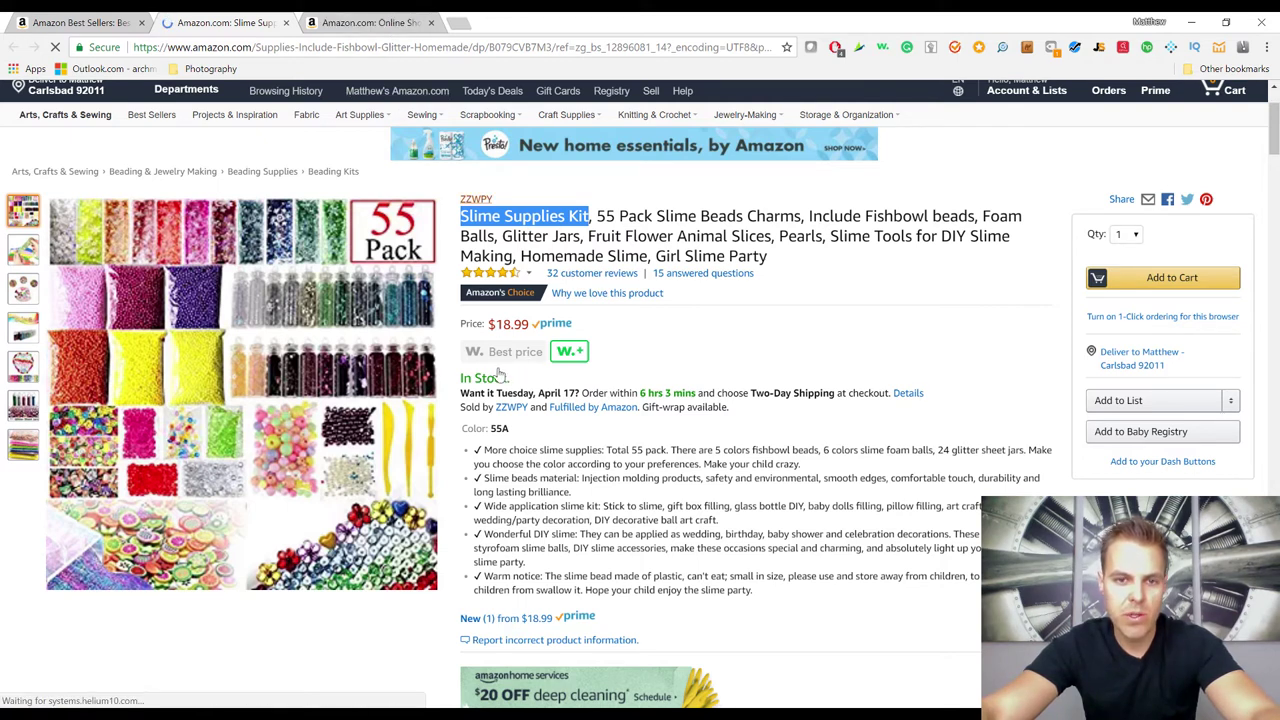
{"action": "scroll", "coordinate": [527, 360], "scroll_direction": "down", "scroll_amount": 2}
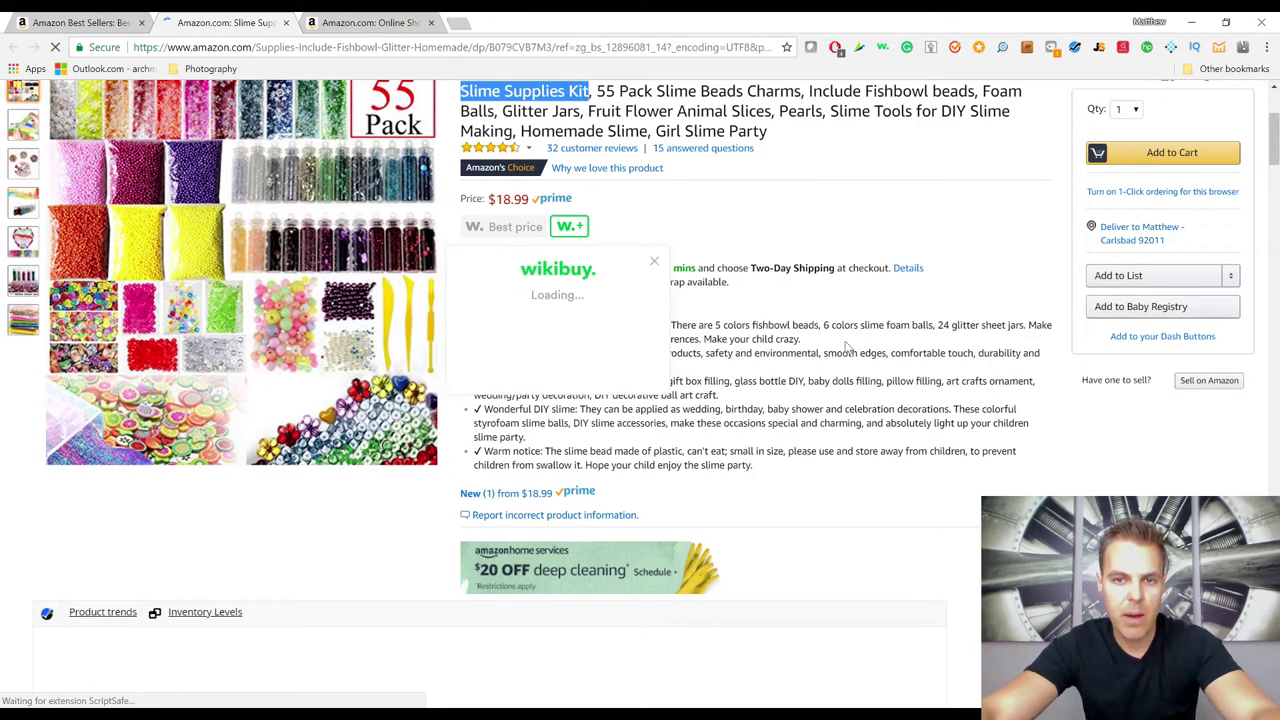
{"action": "left_click", "coordinate": [822, 386]}
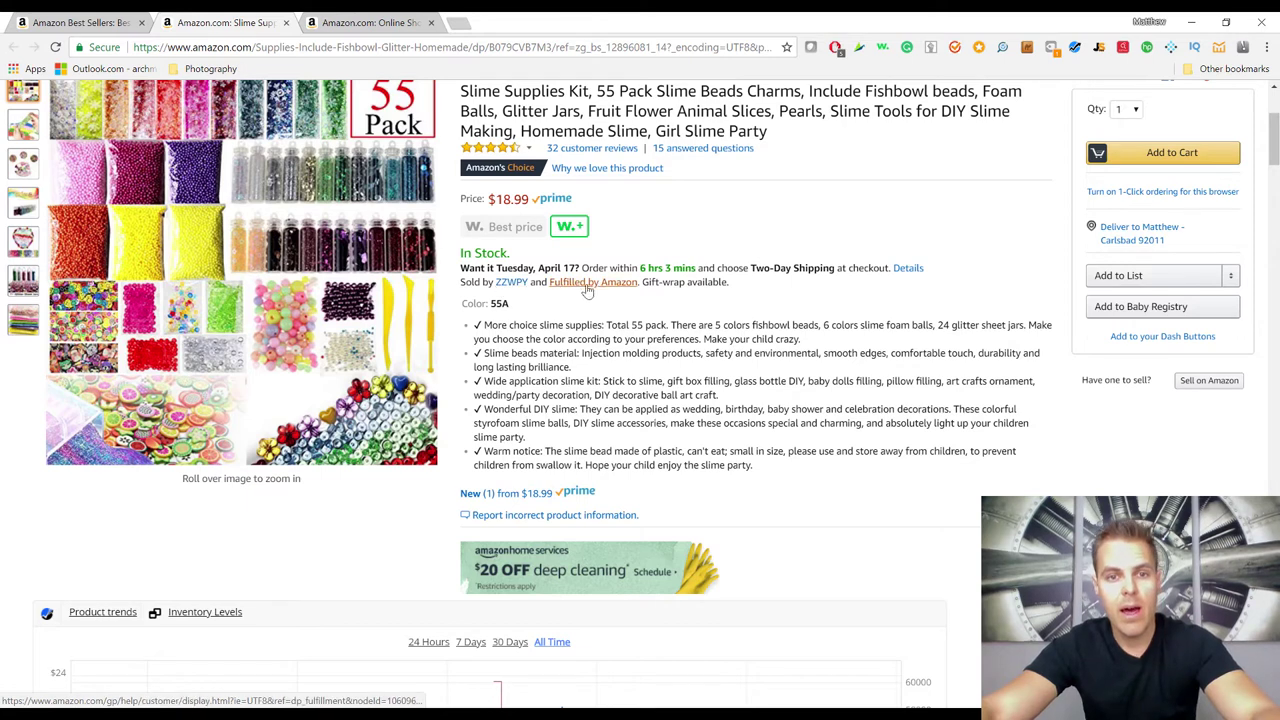
{"action": "left_click", "coordinate": [511, 283]}
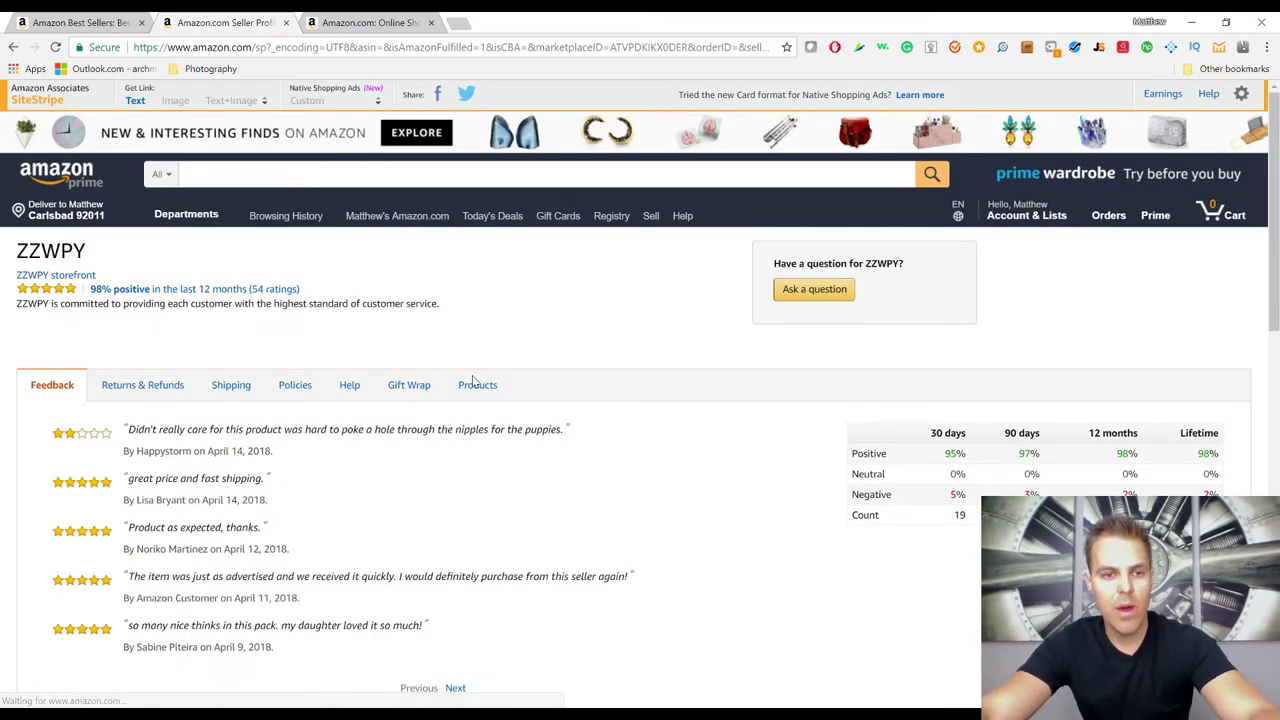
- Review ZZWPY's customer feedback and highlight its 12-month seller rating line
{"action": "scroll", "coordinate": [357, 311], "scroll_direction": "down", "scroll_amount": 2}
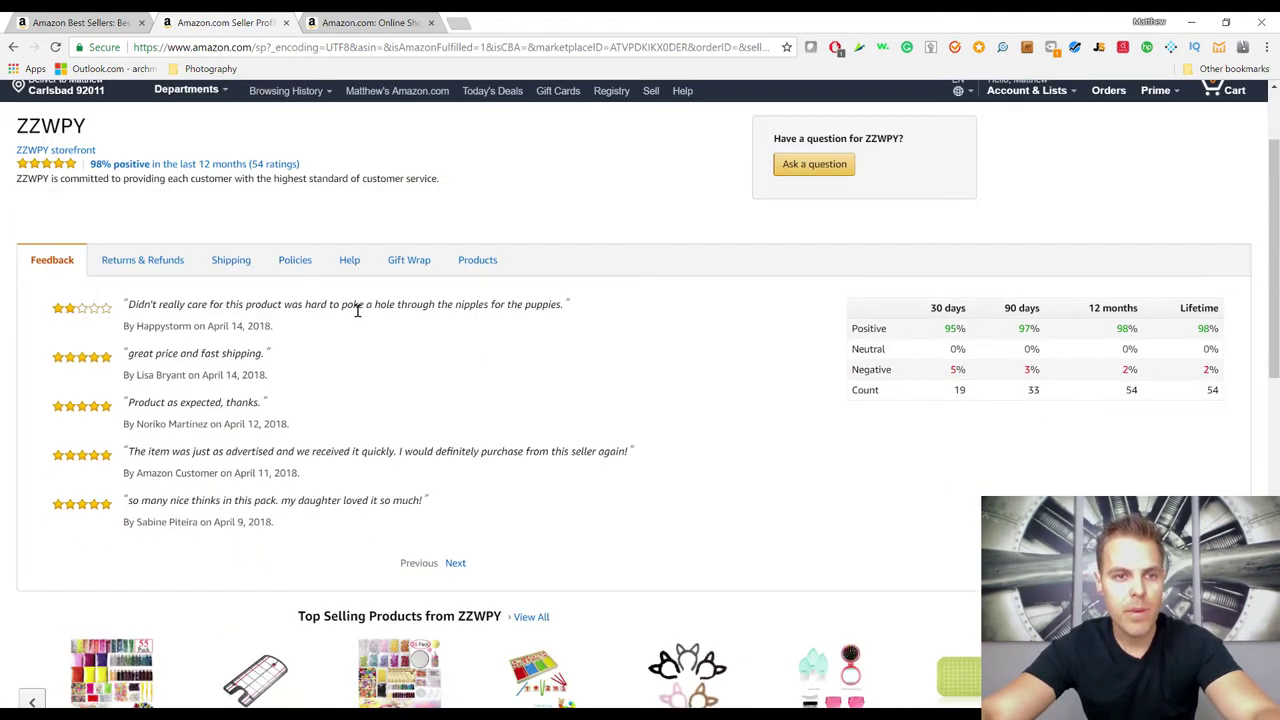
{"action": "scroll", "coordinate": [357, 311], "scroll_direction": "up", "scroll_amount": 2}
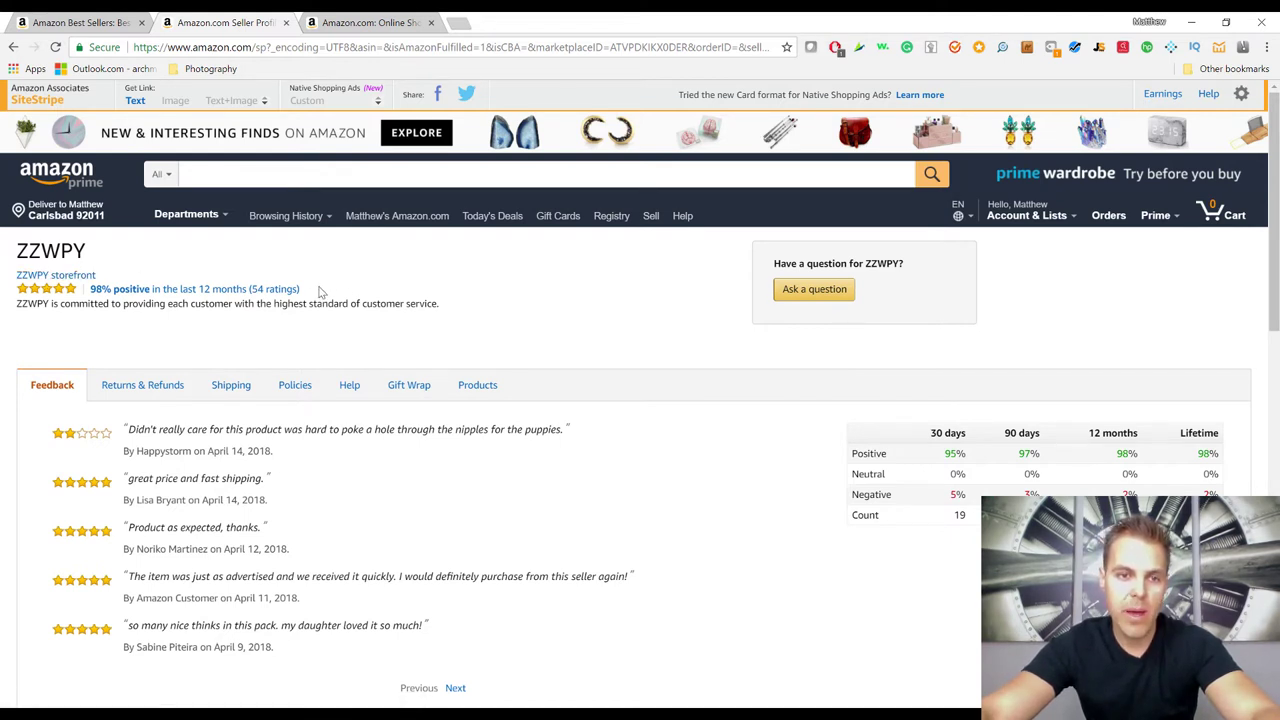
{"action": "left_click_drag", "start_coordinate": [320, 290], "coordinate": [73, 296]}
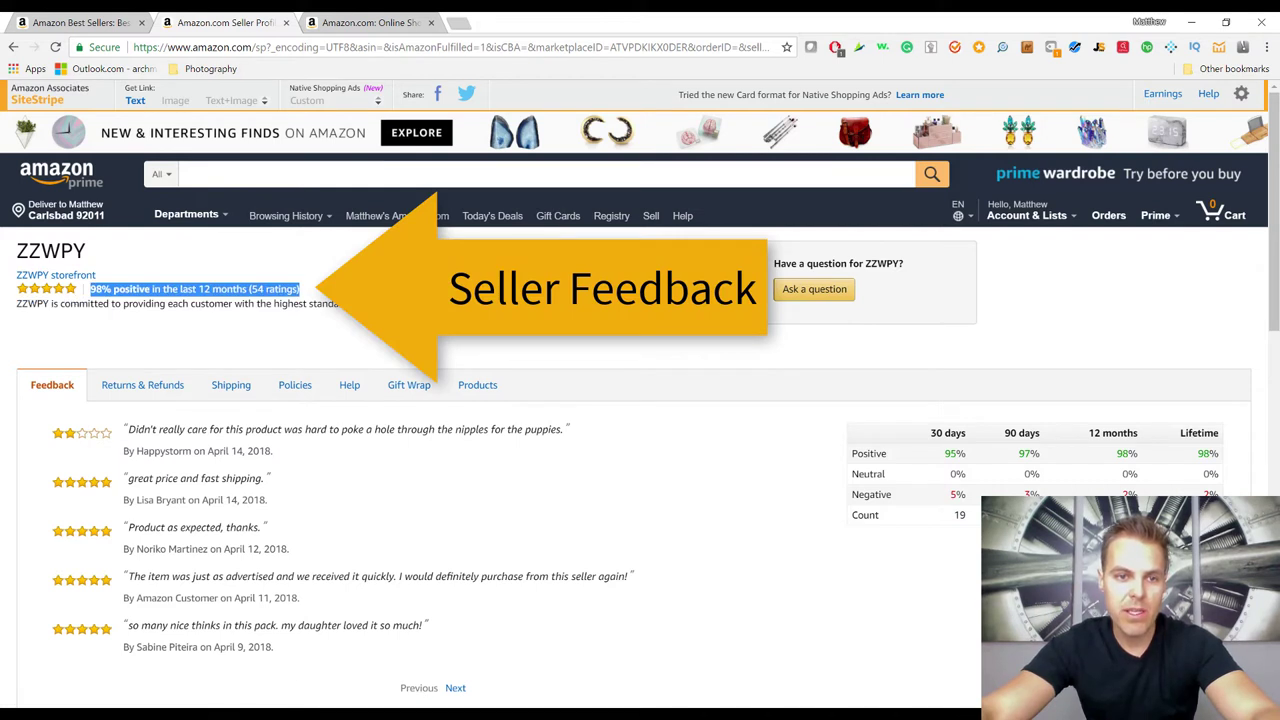
{"action": "left_click", "coordinate": [318, 298]}
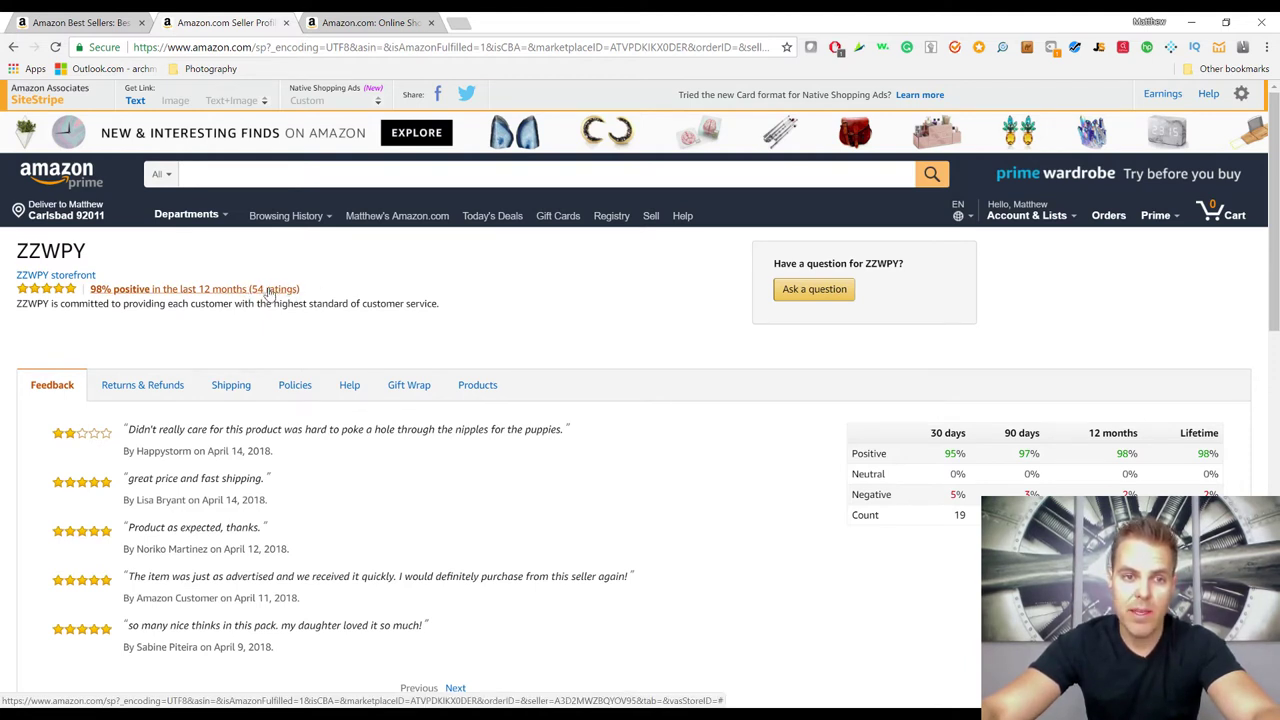
- Open the ZZWPY storefront and look over the seller's product range
{"action": "left_click", "coordinate": [90, 276]}
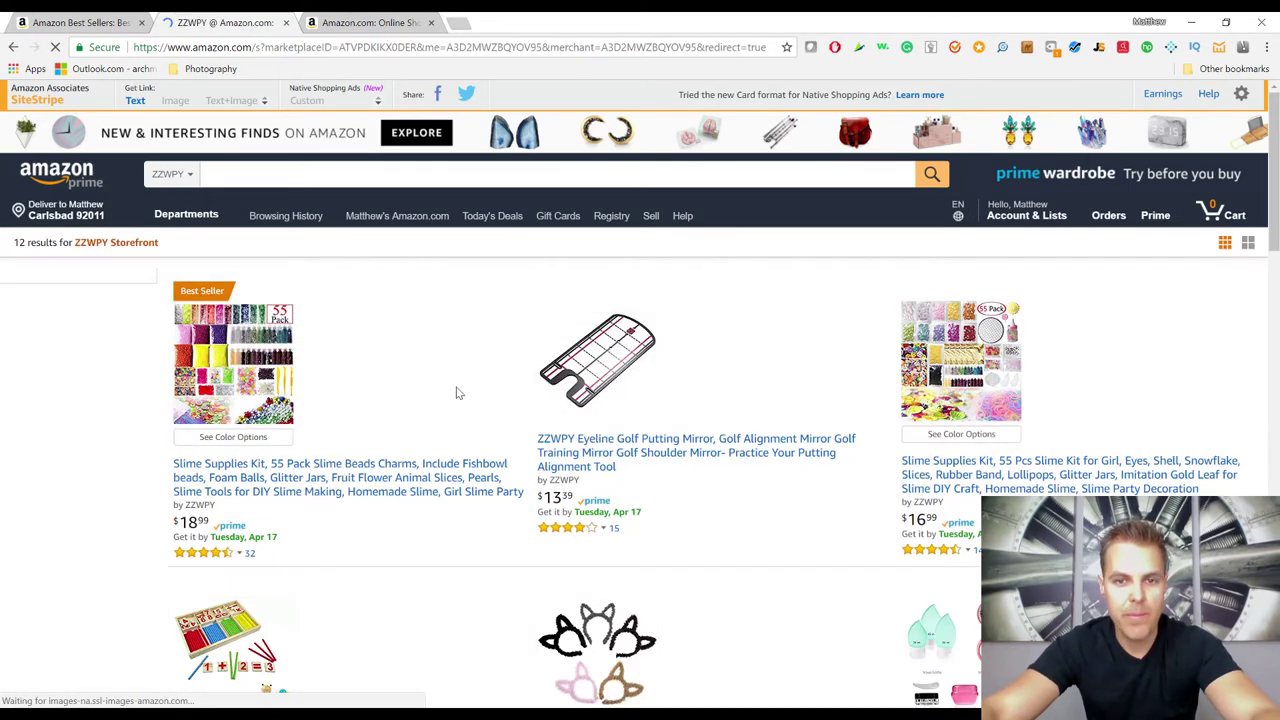
{"action": "scroll", "coordinate": [495, 390], "scroll_direction": "down", "scroll_amount": 1}
{"action": "scroll", "coordinate": [378, 341], "scroll_direction": "up", "scroll_amount": 1}
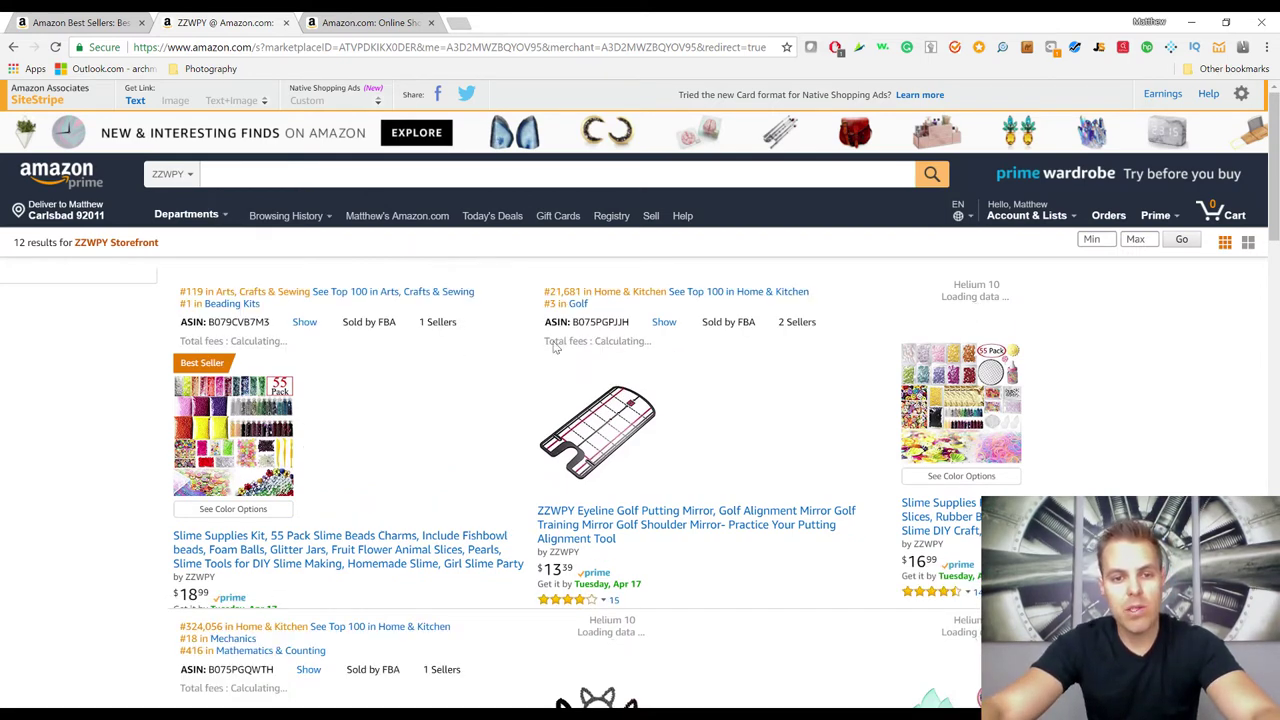
- Look through the rest of the ZZWPY storefront and open the Eyeline golf putting mirror listing in a new tab
{"action": "scroll", "coordinate": [465, 395], "scroll_direction": "down", "scroll_amount": 4}
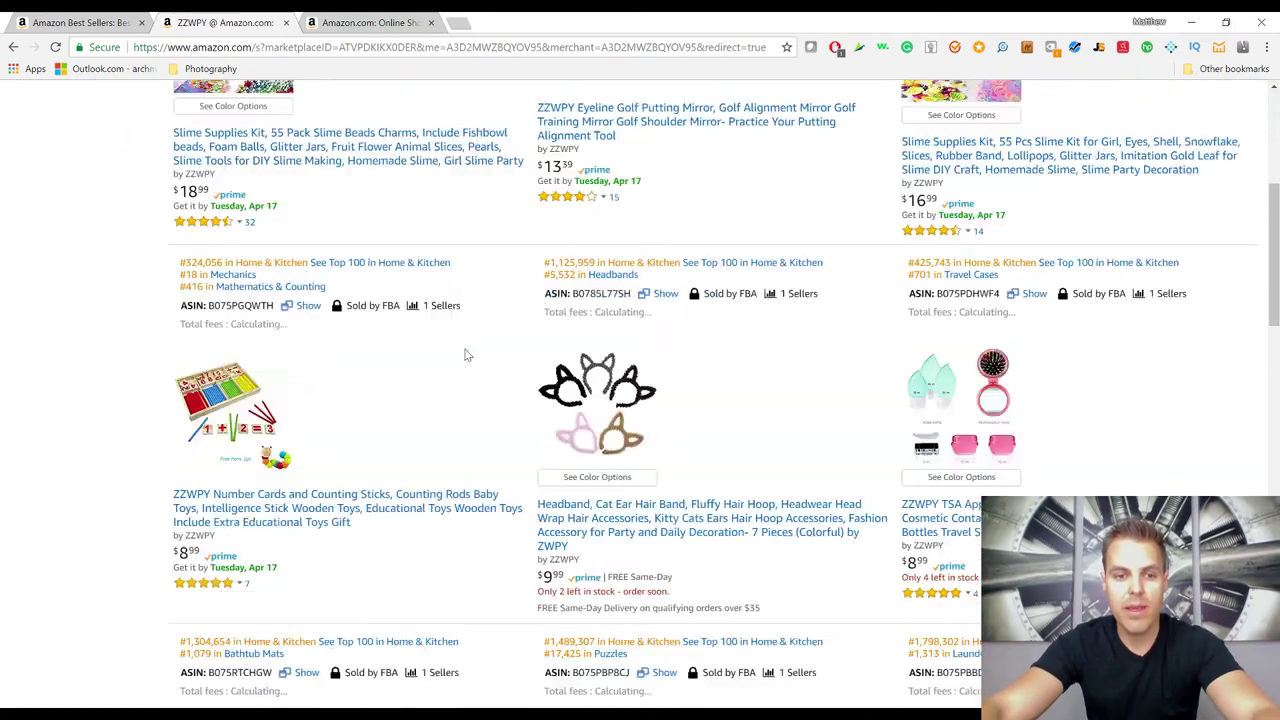
{"action": "scroll", "coordinate": [452, 386], "scroll_direction": "up", "scroll_amount": 5}
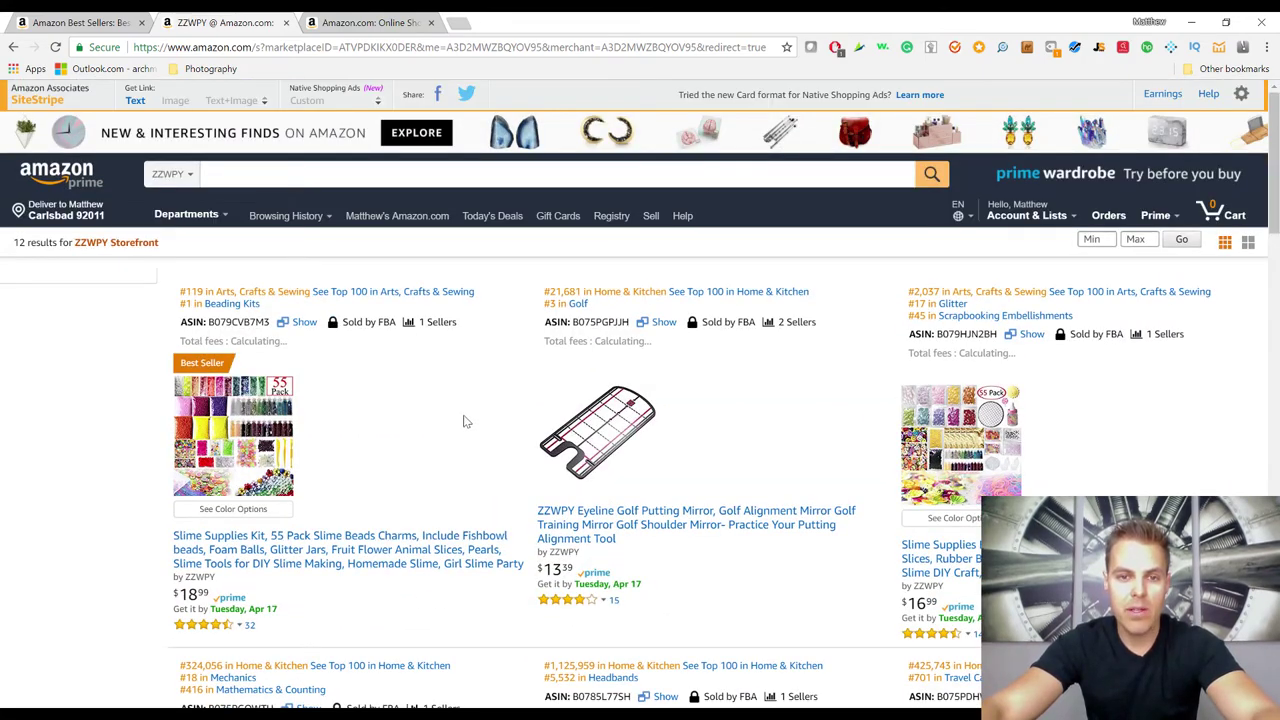
{"action": "scroll", "coordinate": [465, 421], "scroll_direction": "down", "scroll_amount": 10}
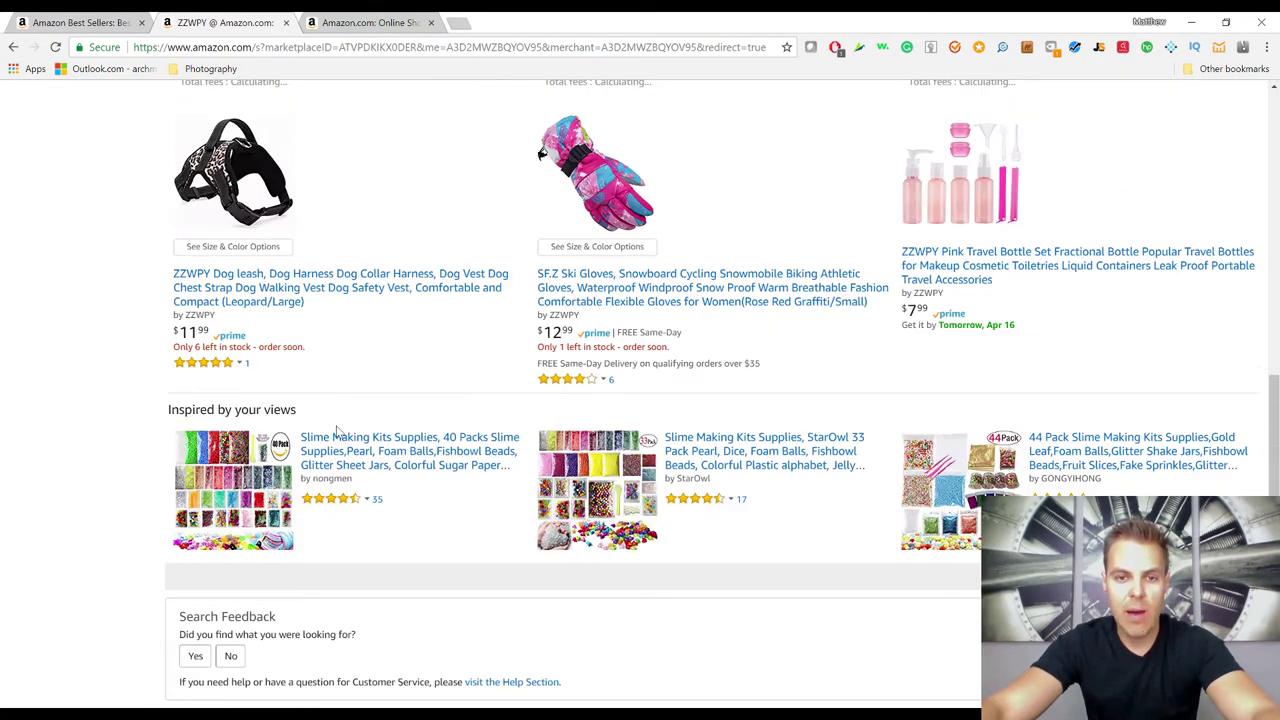
{"action": "scroll", "coordinate": [622, 283], "scroll_direction": "up", "scroll_amount": 3}
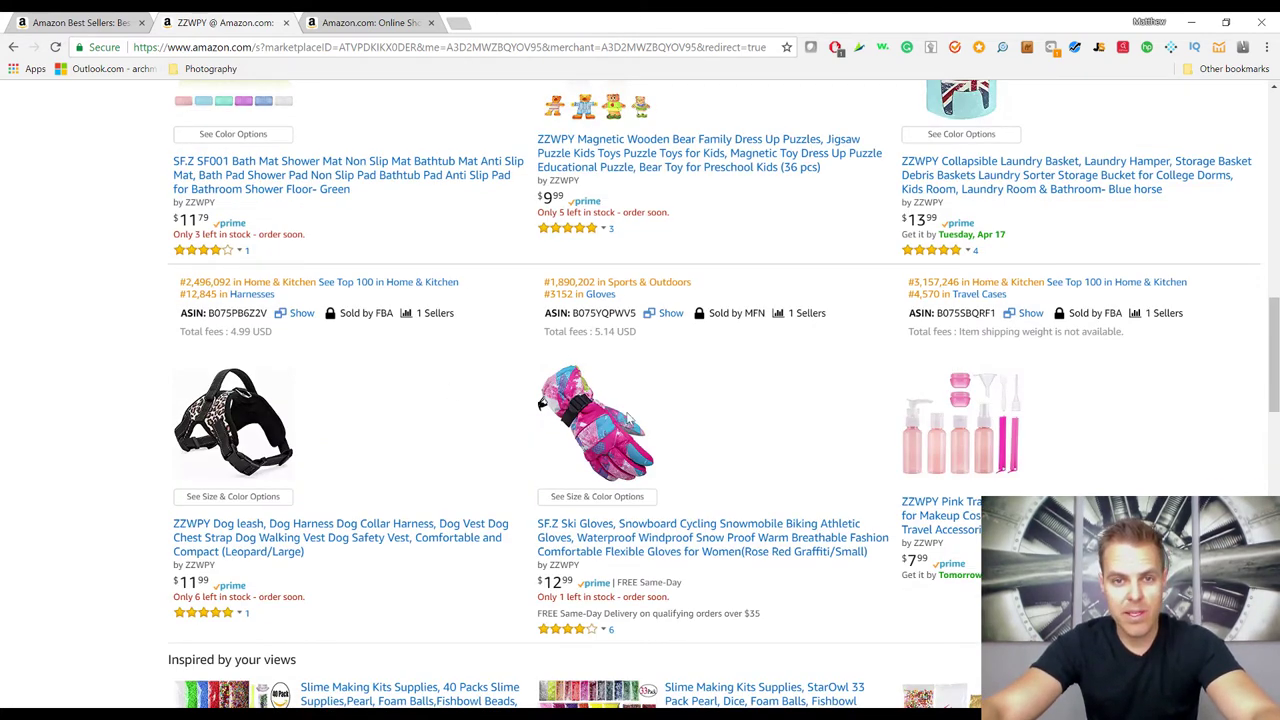
{"action": "scroll", "coordinate": [538, 403], "scroll_direction": "up", "scroll_amount": 10}
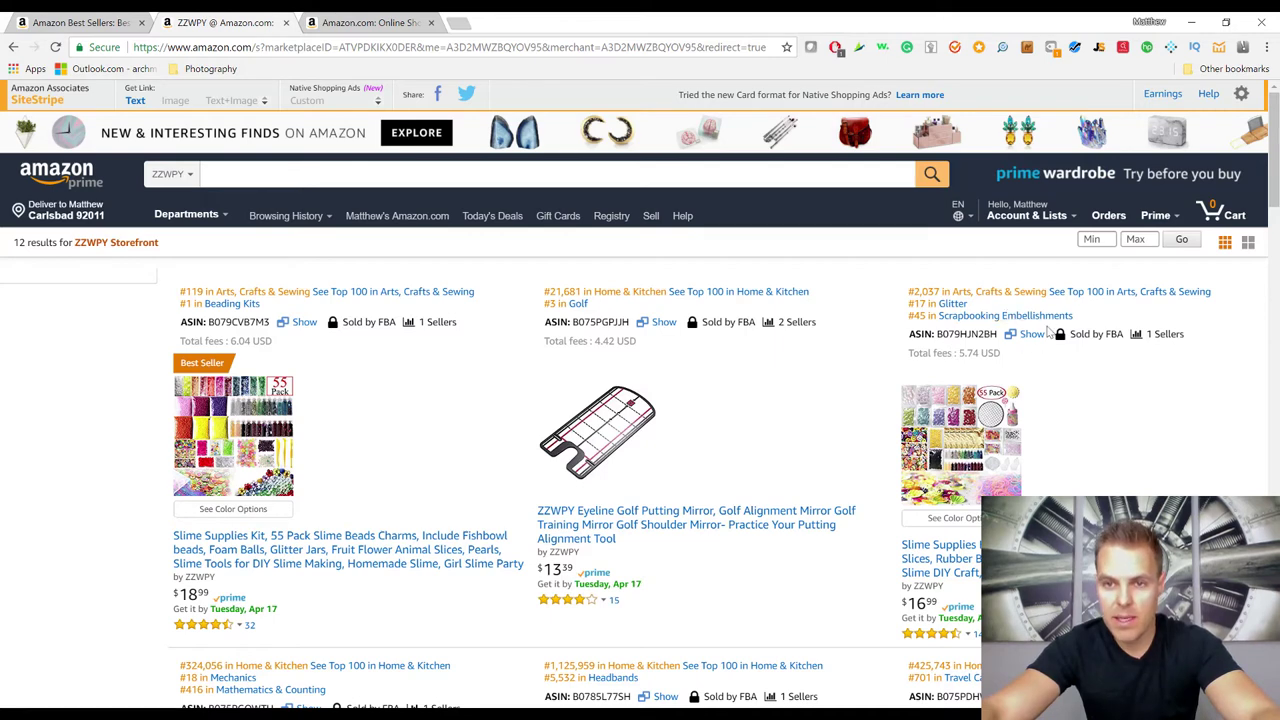
{"action": "scroll", "coordinate": [990, 400], "scroll_direction": "down", "scroll_amount": 1}
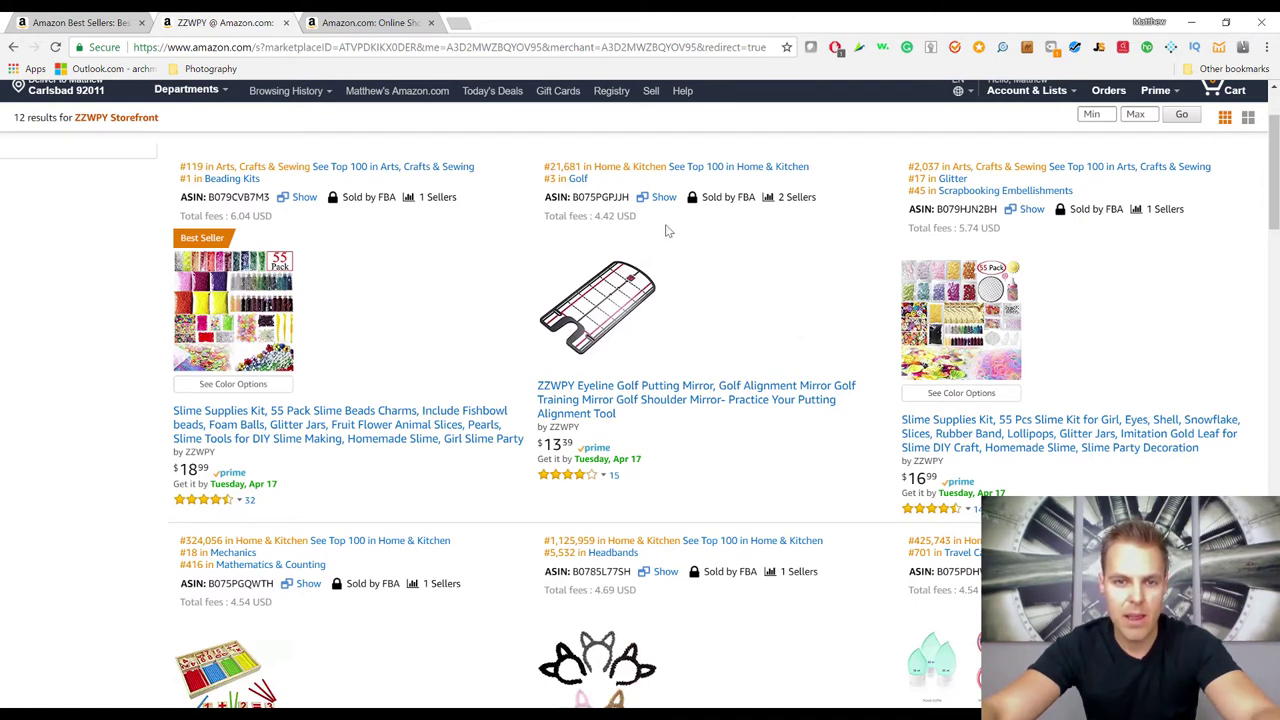
{"action": "right_click", "coordinate": [670, 392]}
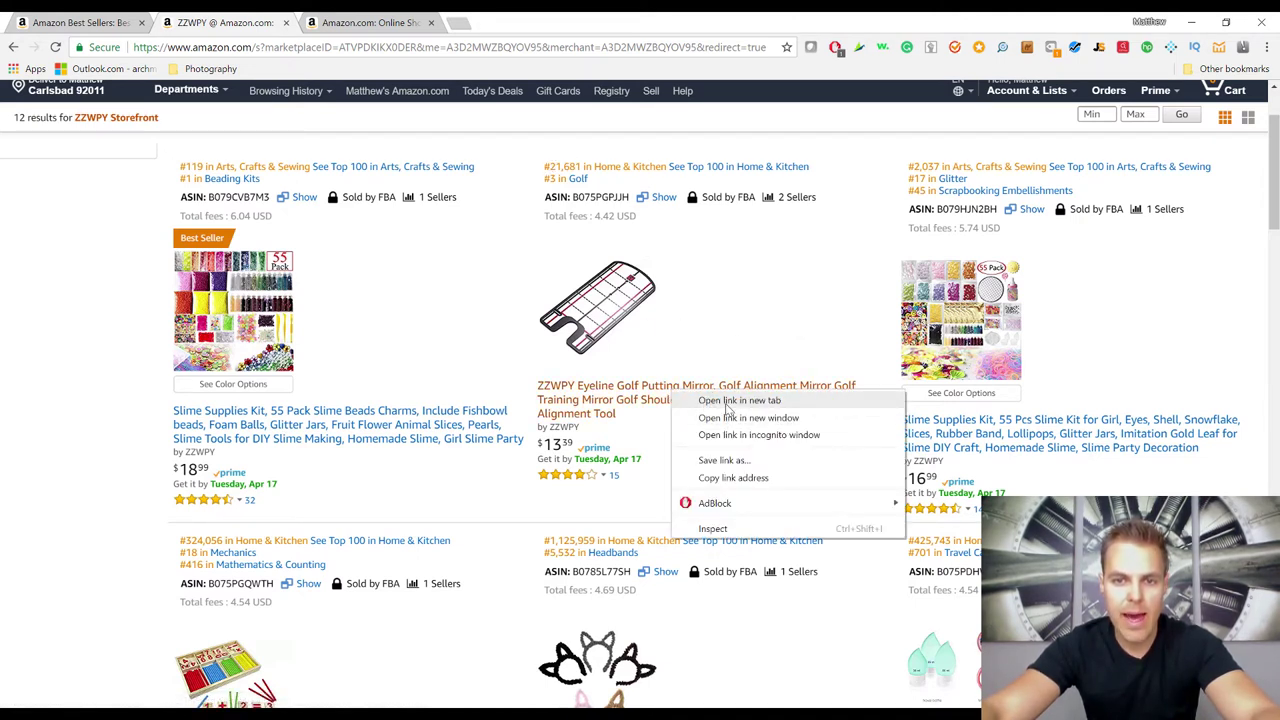
{"action": "left_click", "coordinate": [727, 400]}
- Search all of Amazon for "Slime Supplies Kit" in the open Amazon home page tab
{"action": "left_click", "coordinate": [497, 26]}
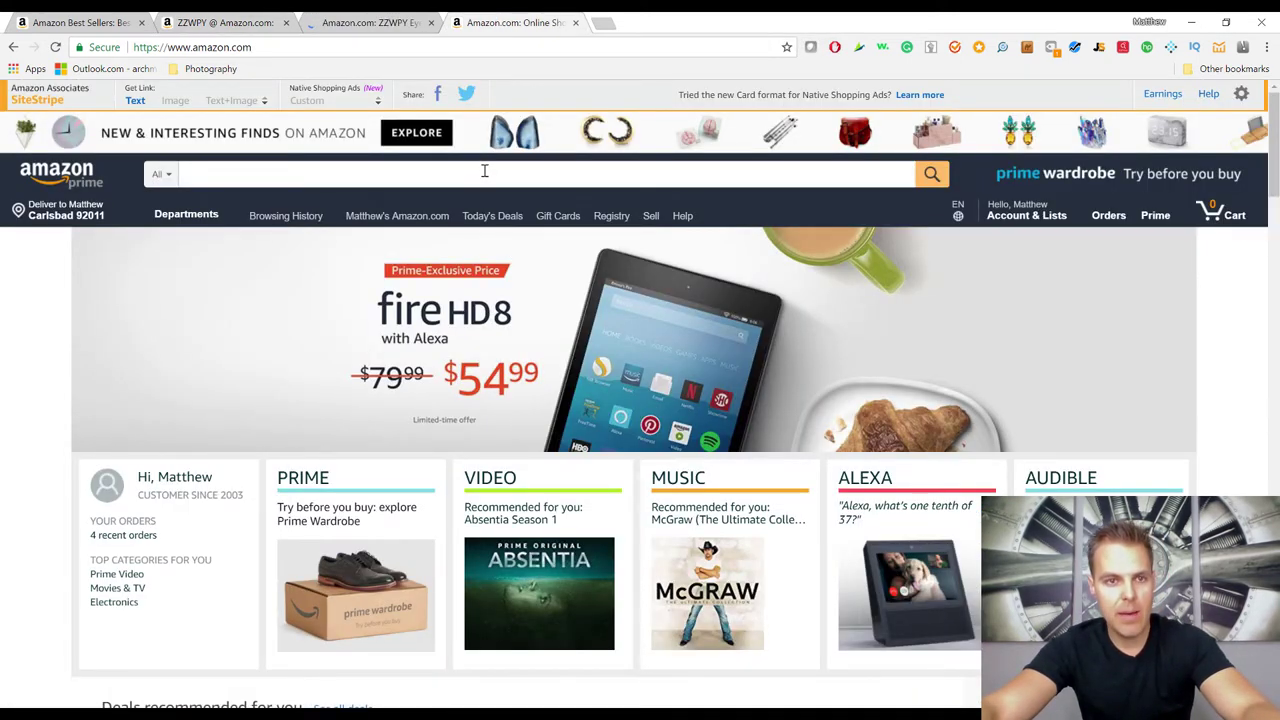
{"action": "left_click", "coordinate": [484, 171]}
{"action": "type", "text": "Slime Supplies Kit"}
{"action": "key", "text": "Return"}
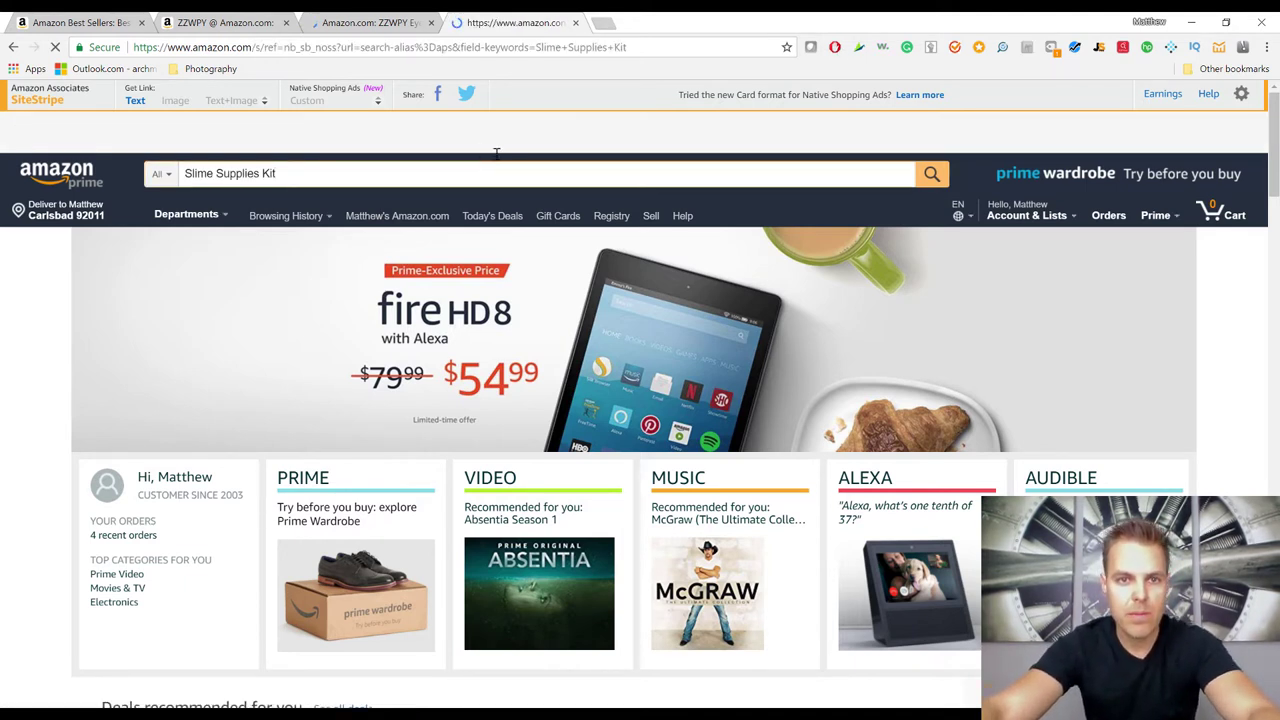
- Copy "Golf Putting Mirror" from the ZZWPY mirror listing's title and search Amazon for it in the same tab
{"action": "left_click", "coordinate": [388, 24]}
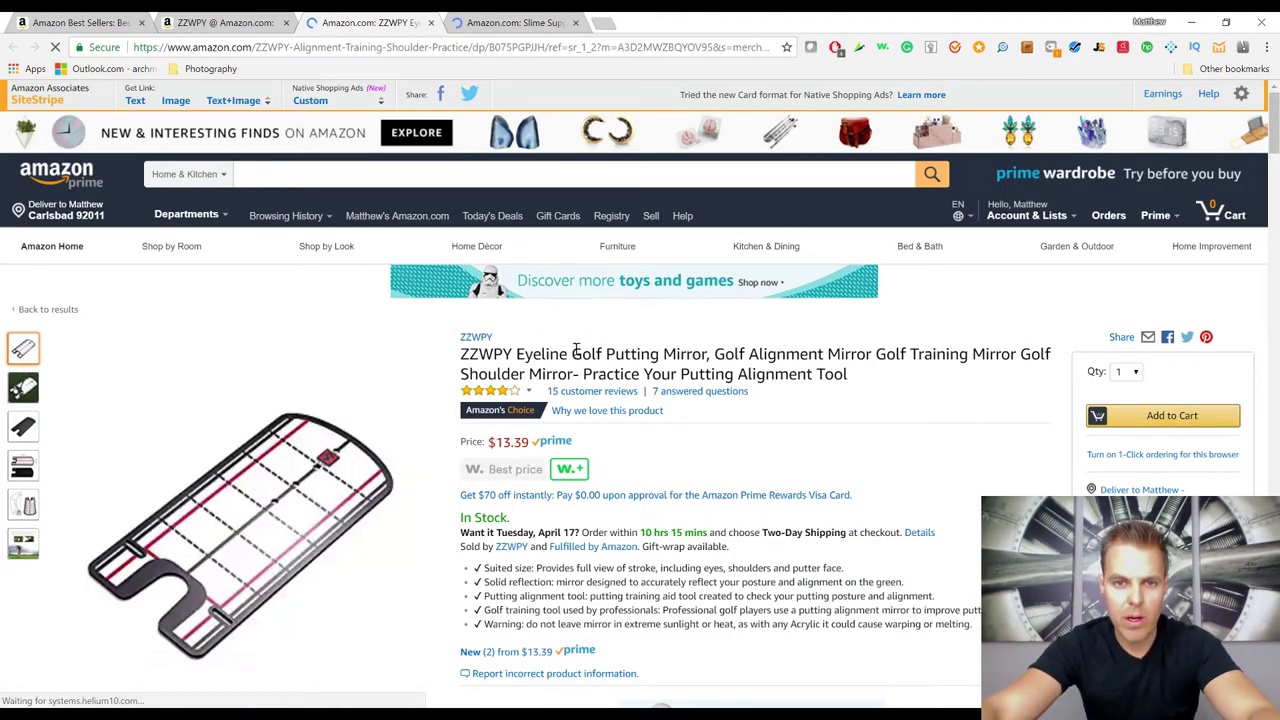
{"action": "left_click_drag", "start_coordinate": [572, 355], "coordinate": [705, 358]}
{"action": "key", "text": "ctrl+c"}
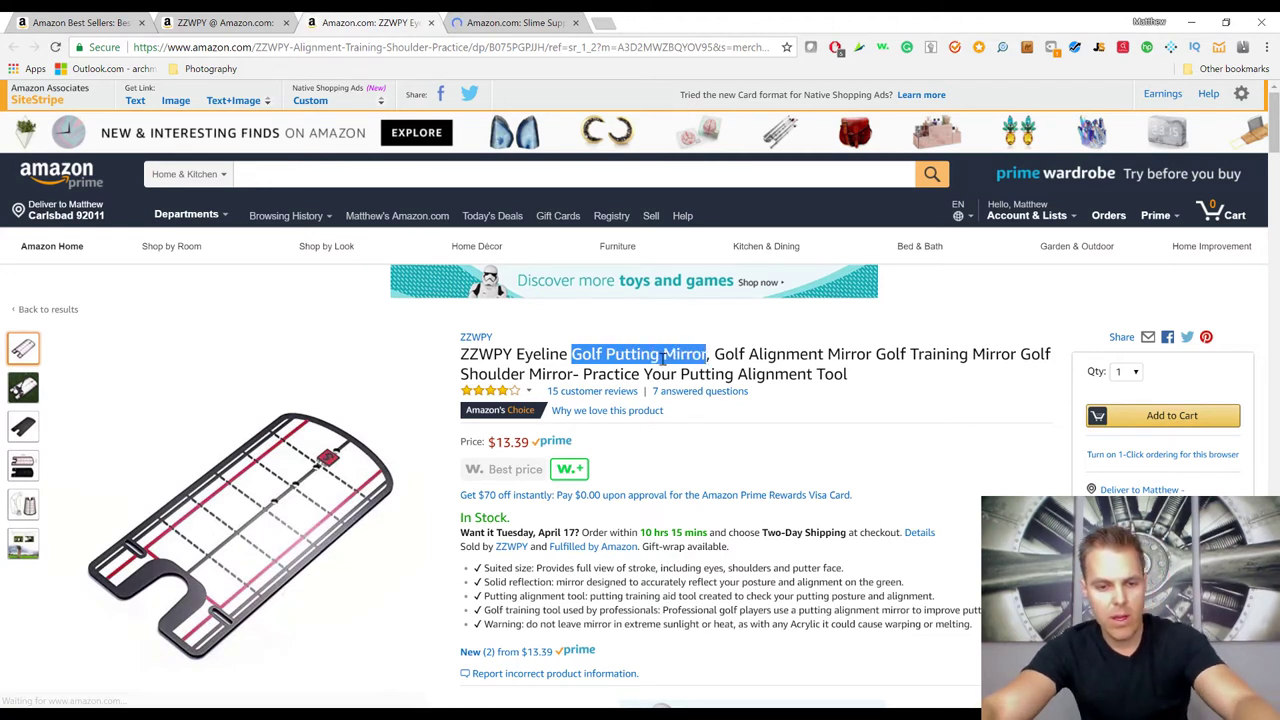
{"action": "left_click", "coordinate": [446, 173]}
{"action": "key", "text": "ctrl+v"}
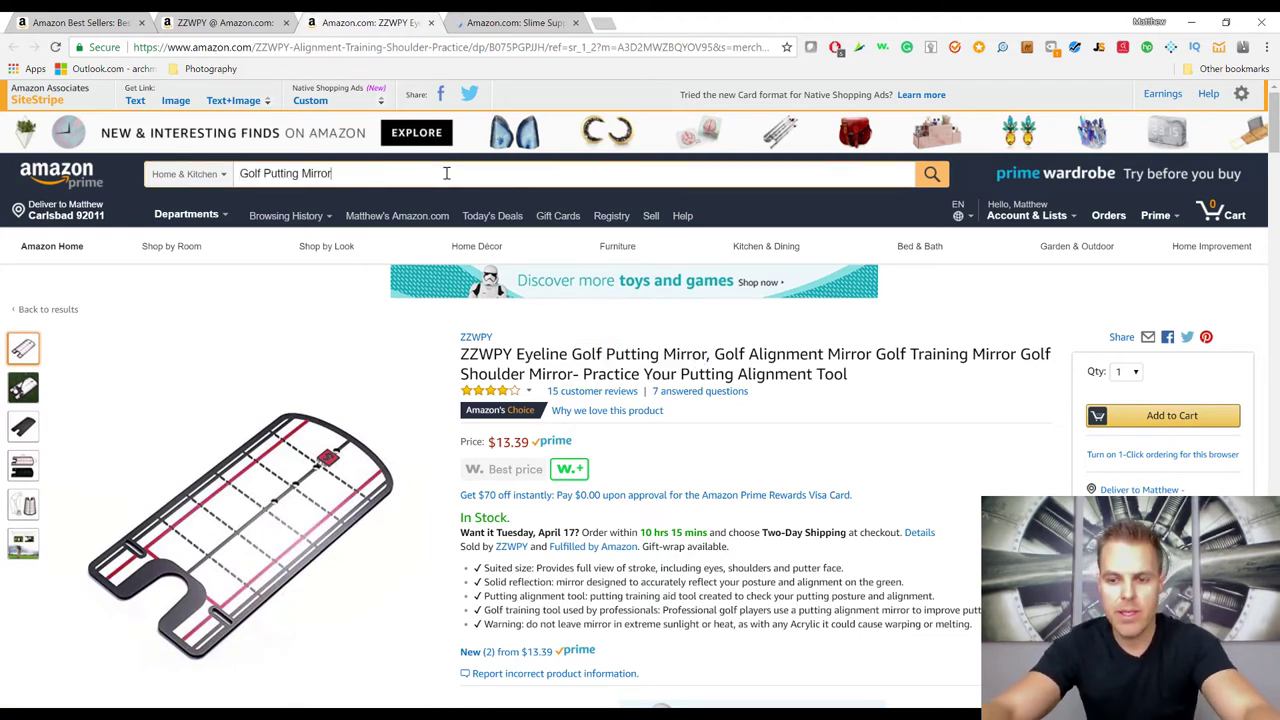
{"action": "key", "text": "Return"}
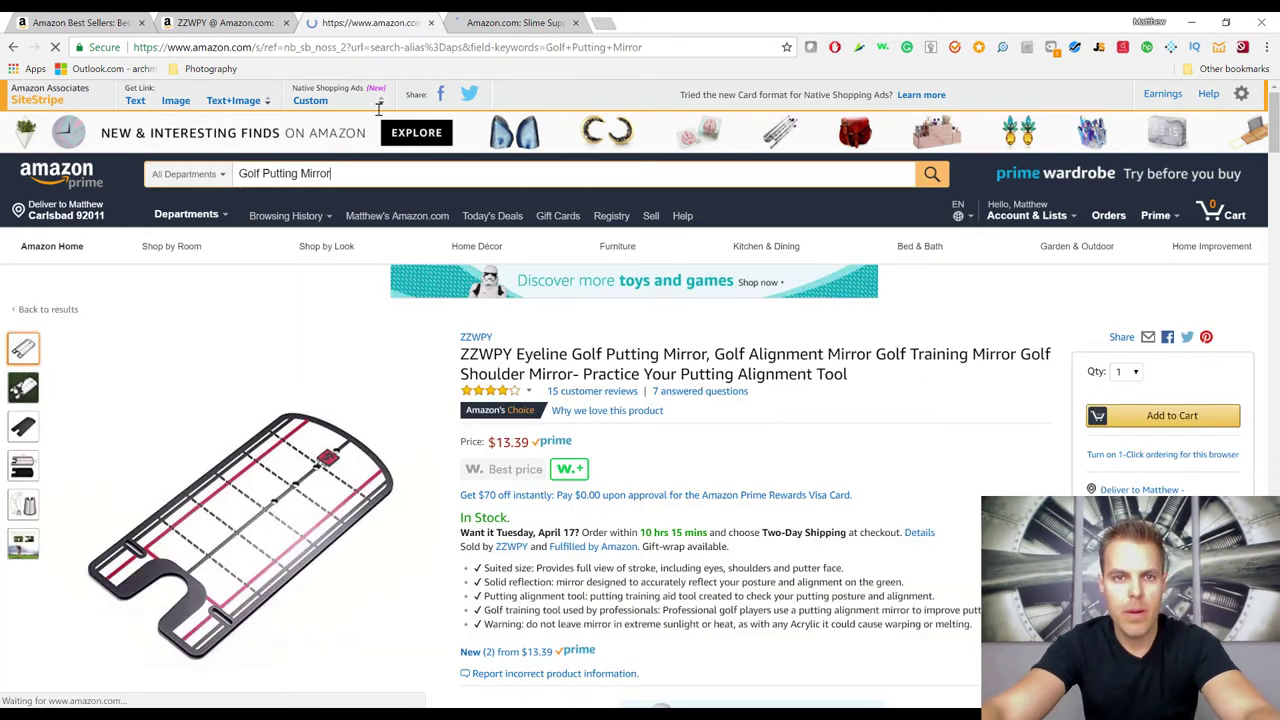
- Run Jungle Scout on the slime supplies kit and golf putting mirror search results
{"action": "left_click", "coordinate": [466, 20]}
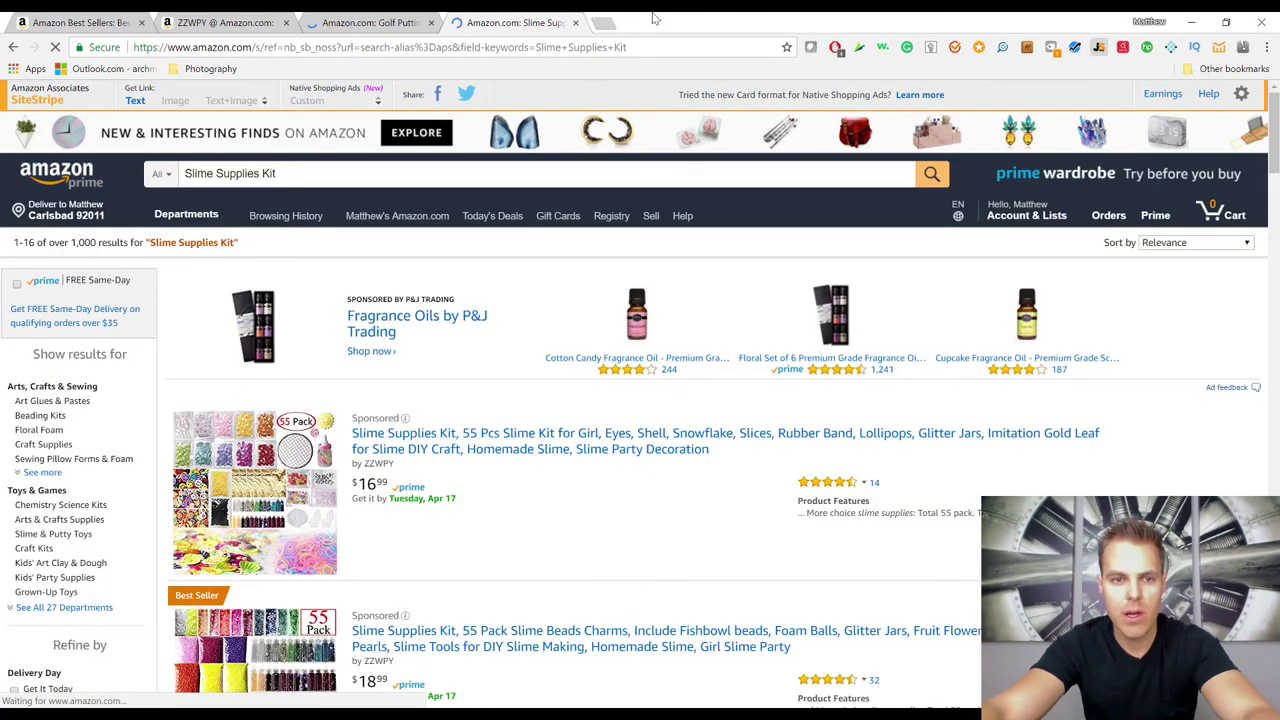
{"action": "left_click", "coordinate": [385, 20]}
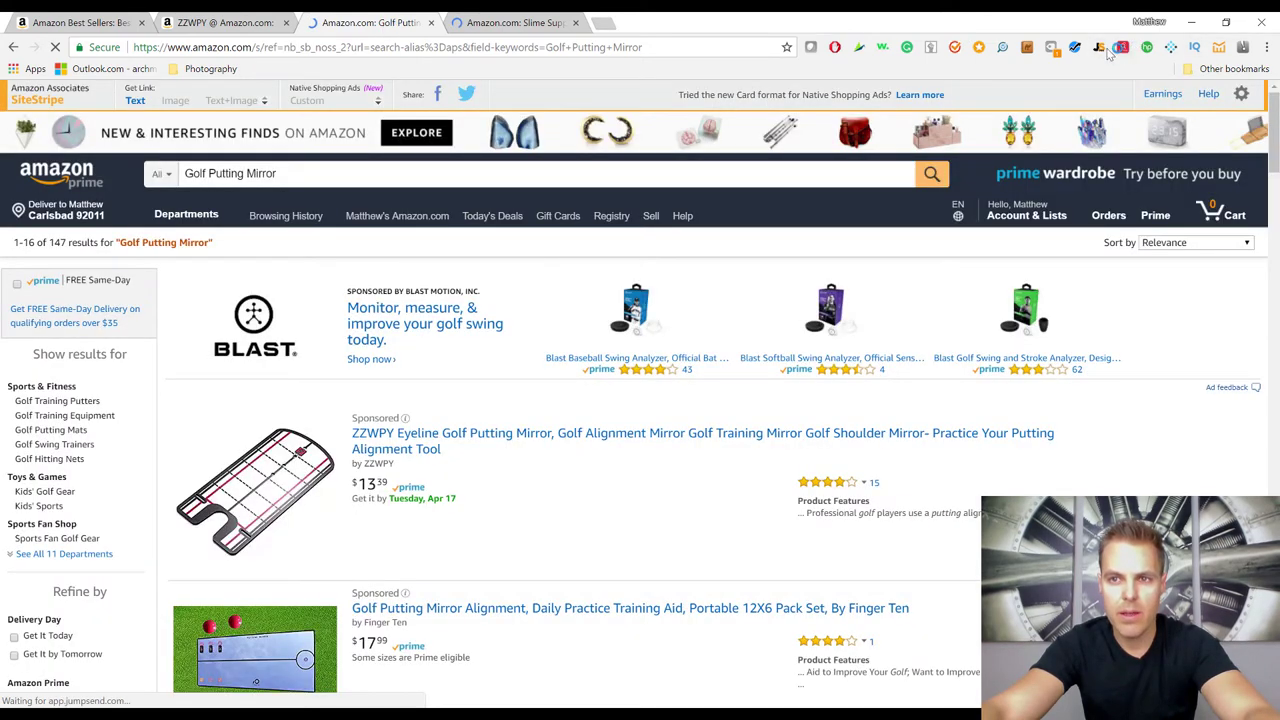
{"action": "left_click", "coordinate": [505, 22]}
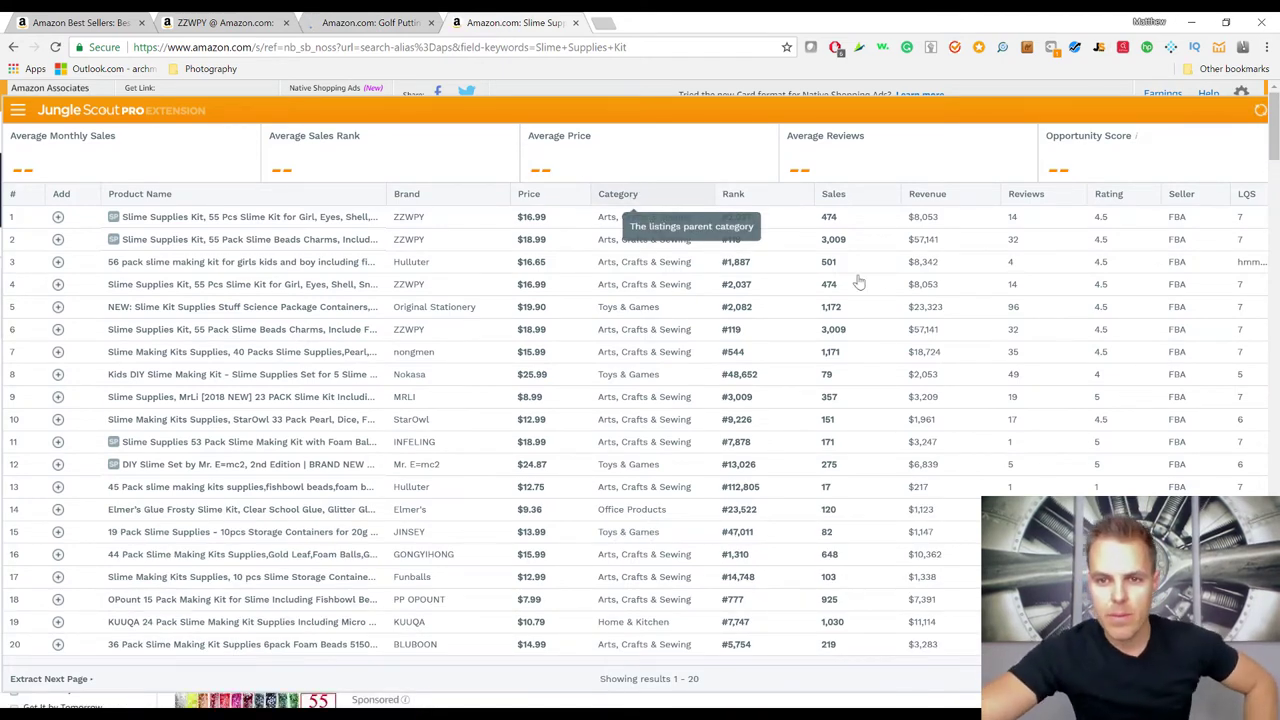
- Rank the slime kit results by highest revenue, remove the duplicate sponsored 55-pack ZZWPY row, and reorder by fewest reviews
{"action": "left_click", "coordinate": [932, 195]}
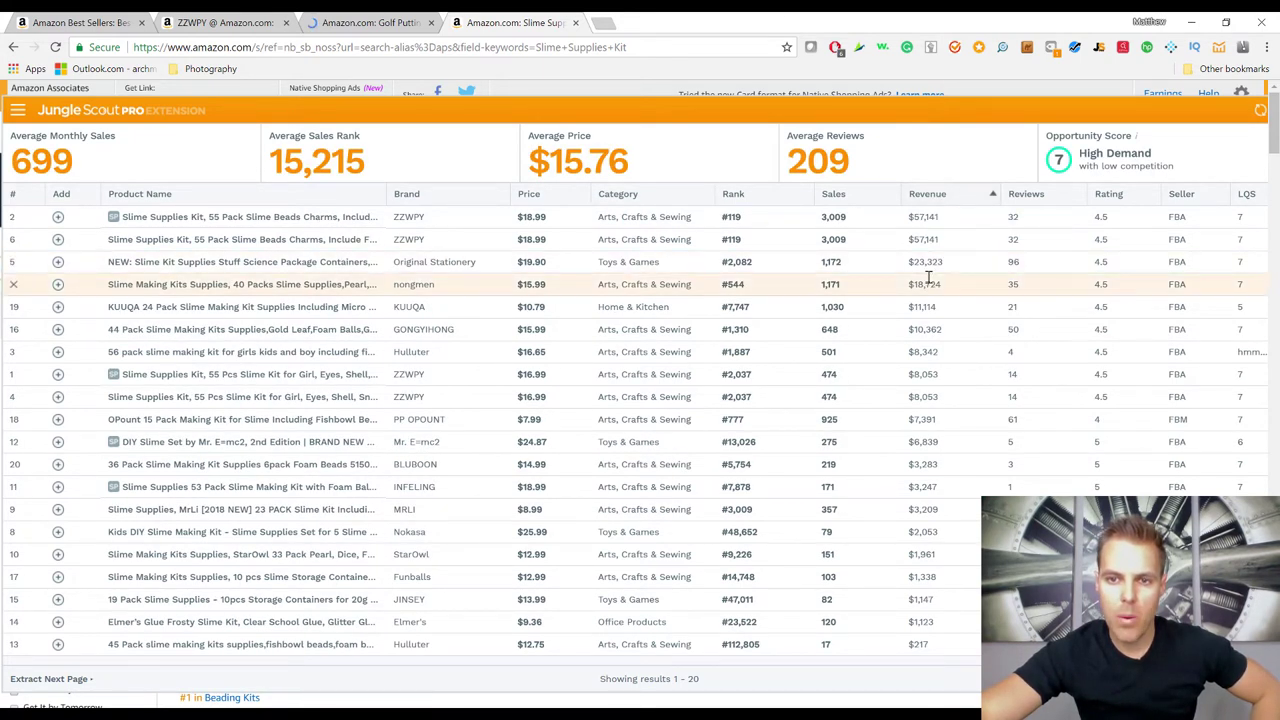
{"action": "left_click", "coordinate": [13, 218]}
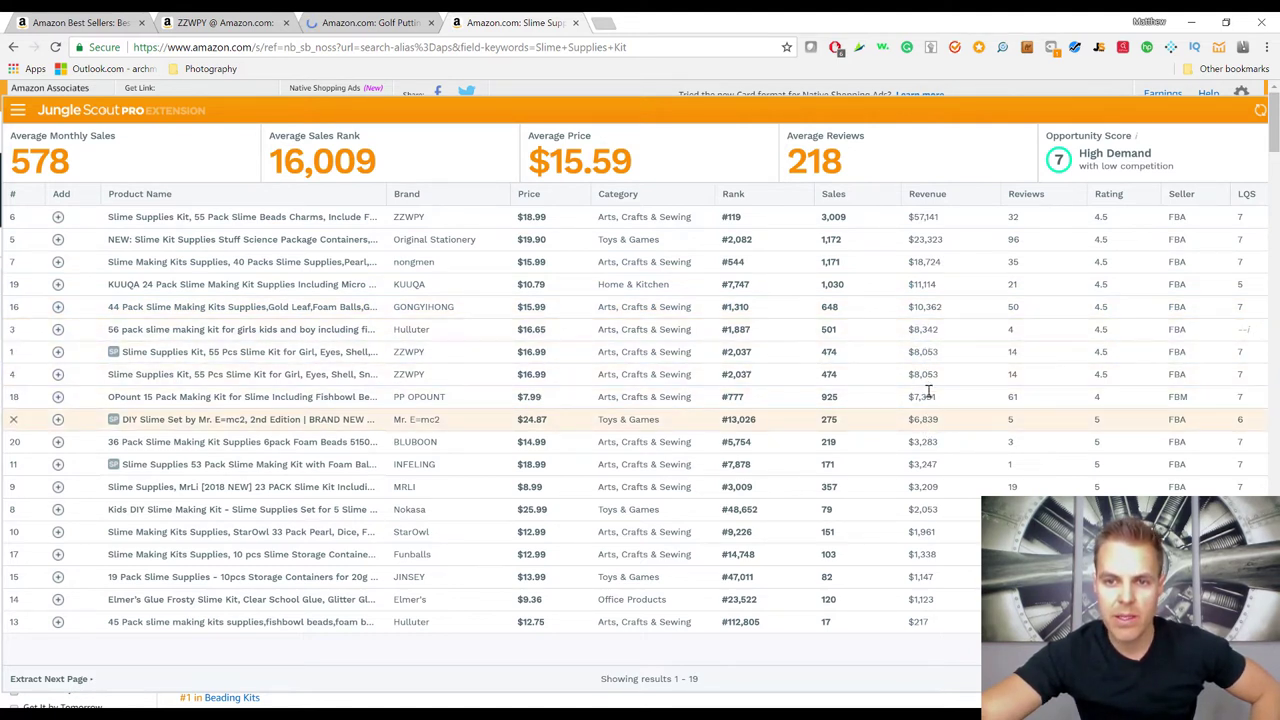
{"action": "left_click", "coordinate": [1026, 195]}
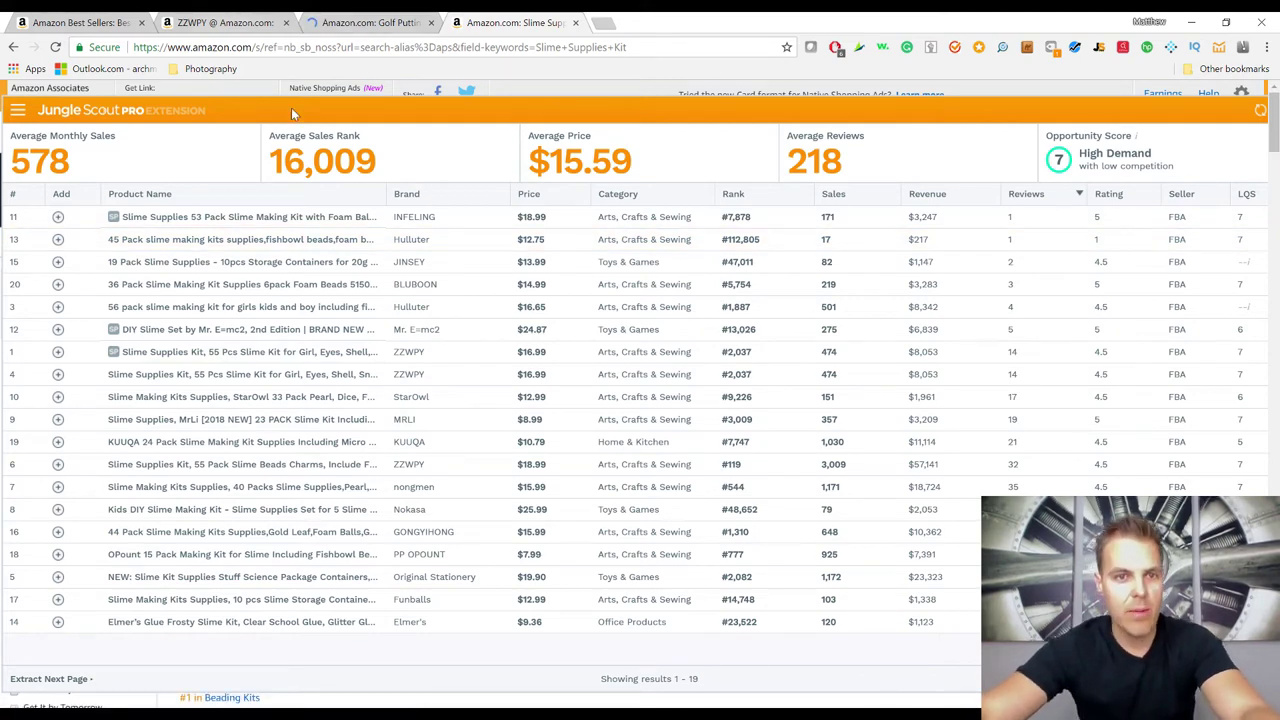
- Close the slime kit search and compare the golf putting mirror results in Jungle Scout by highest revenue and fewest reviews
{"action": "left_click", "coordinate": [373, 20]}
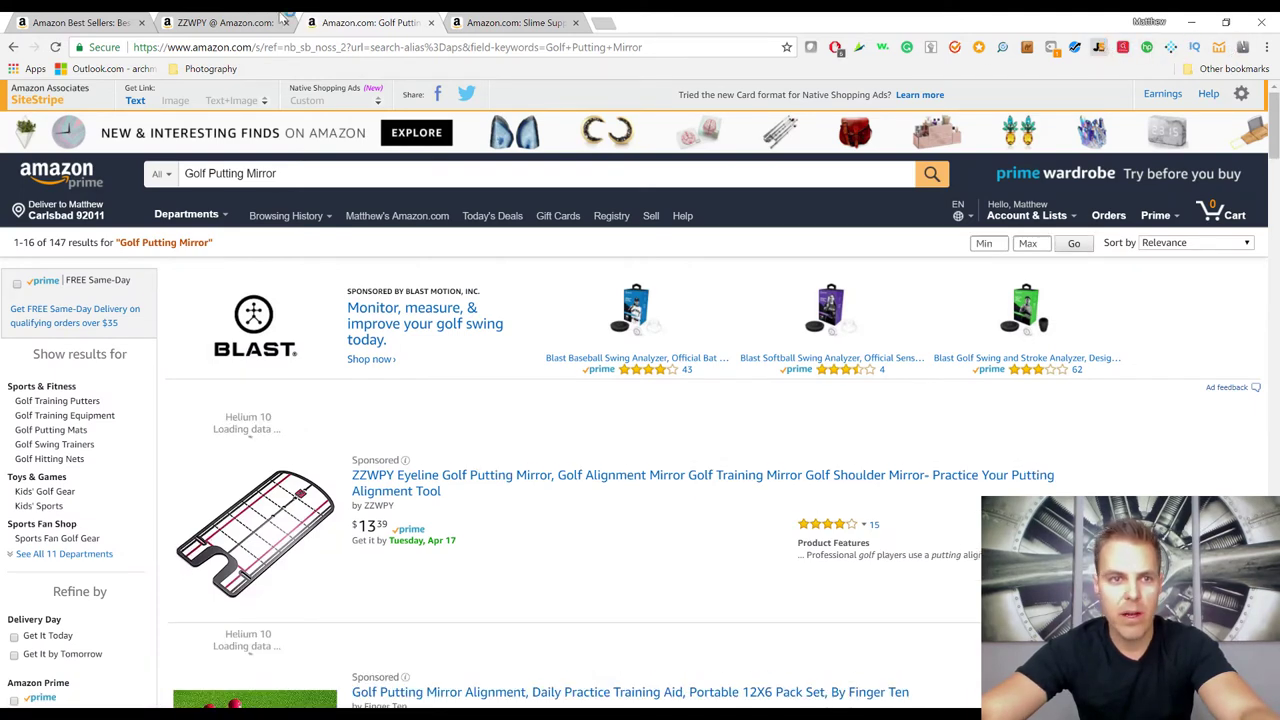
{"action": "left_click", "coordinate": [575, 22]}
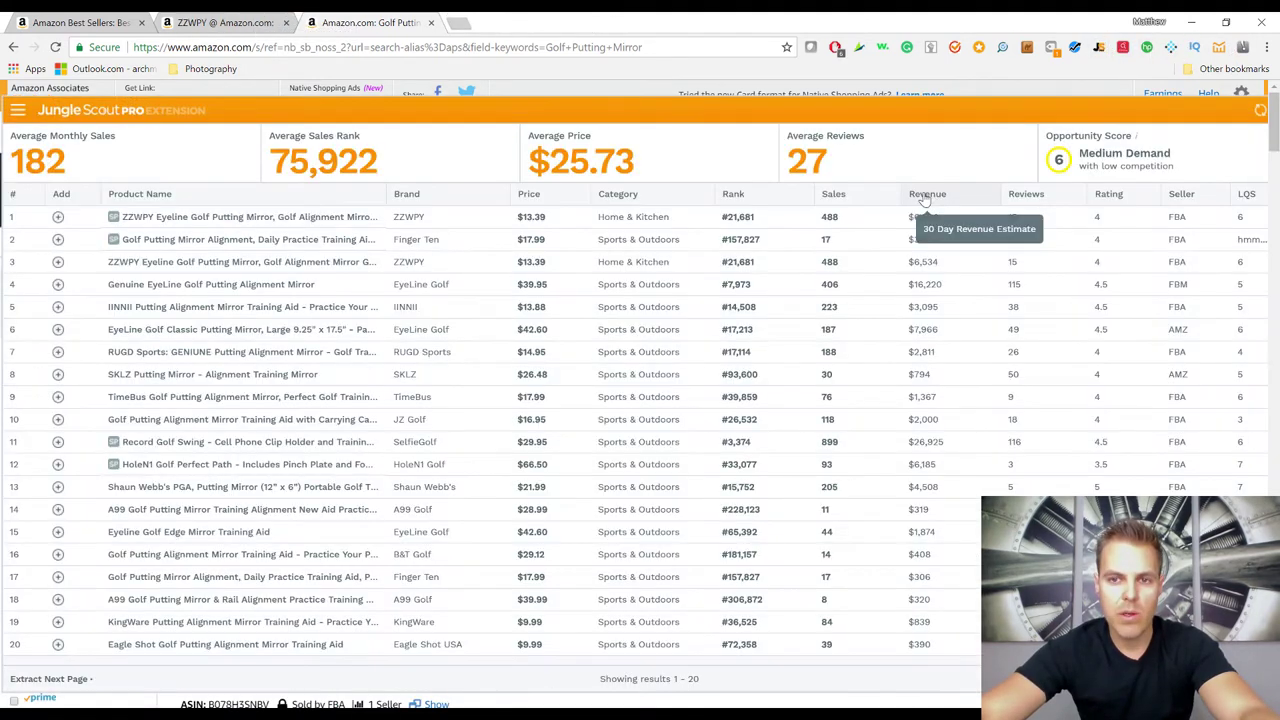
{"action": "left_click", "coordinate": [926, 196]}
{"action": "left_click", "coordinate": [929, 195]}
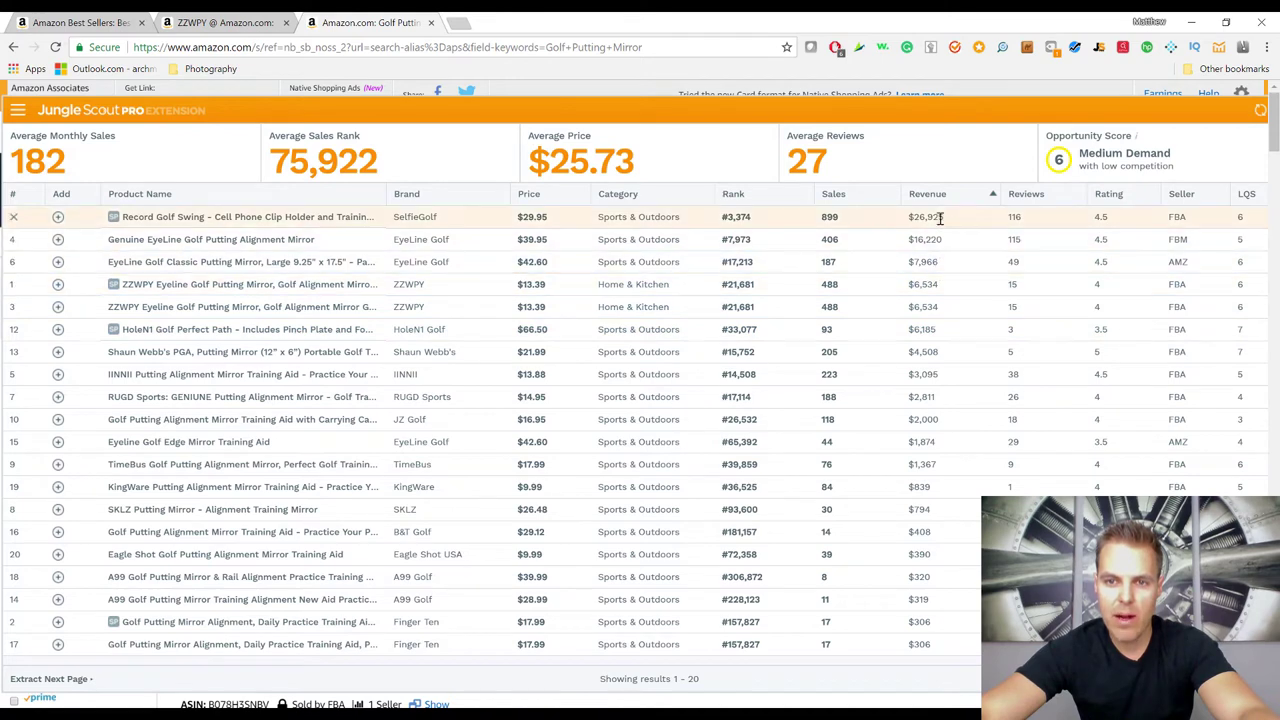
{"action": "left_click", "coordinate": [1026, 194]}
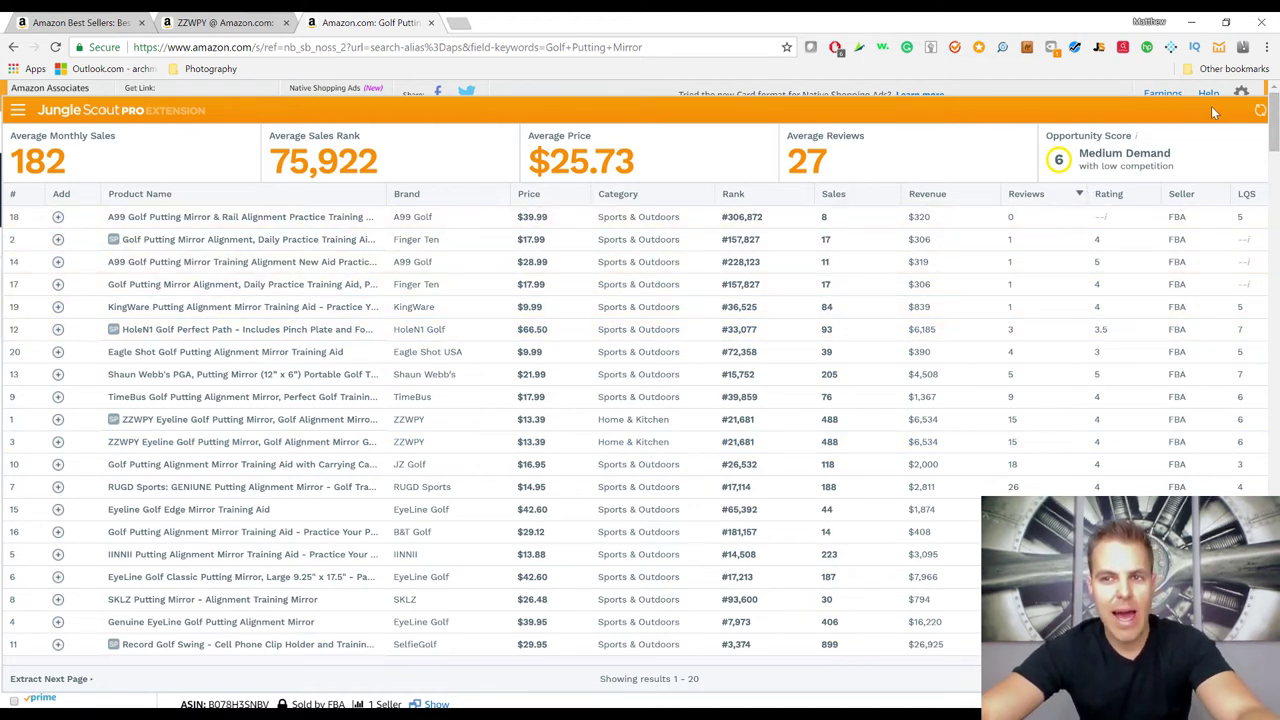
{"action": "left_click_drag", "start_coordinate": [1211, 106], "coordinate": [1169, 116]}
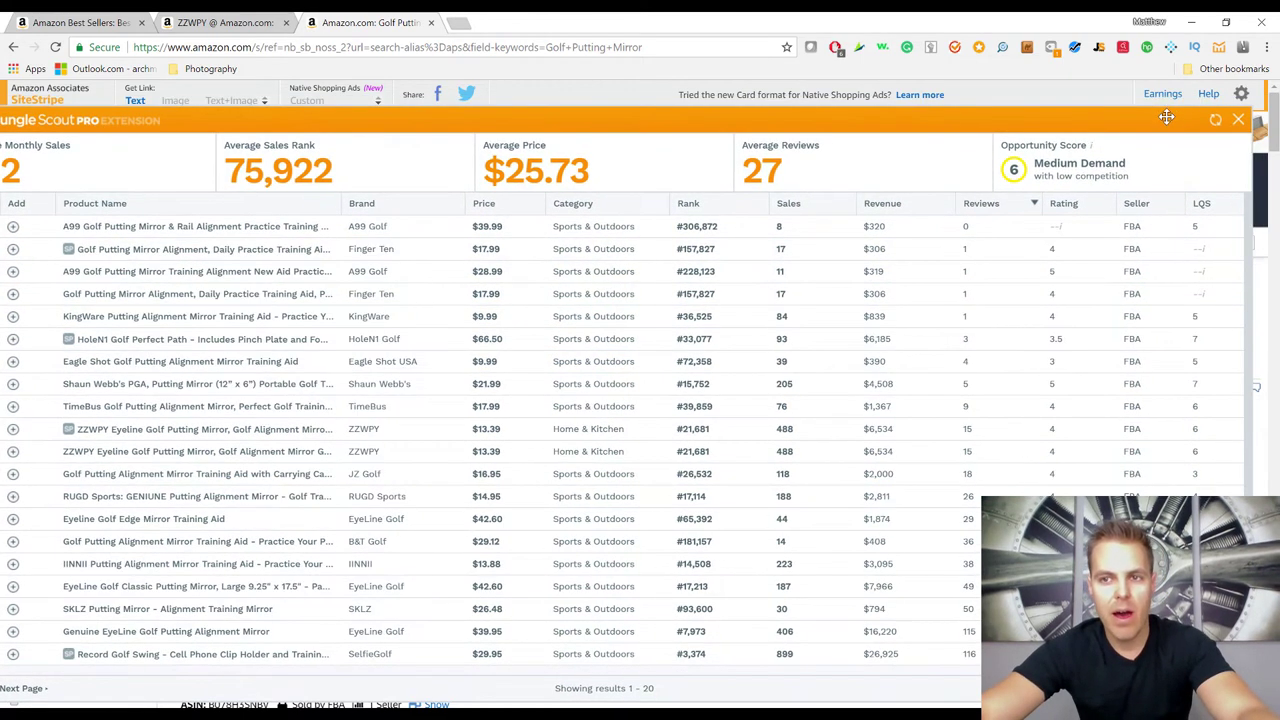
{"action": "left_click", "coordinate": [1240, 119]}
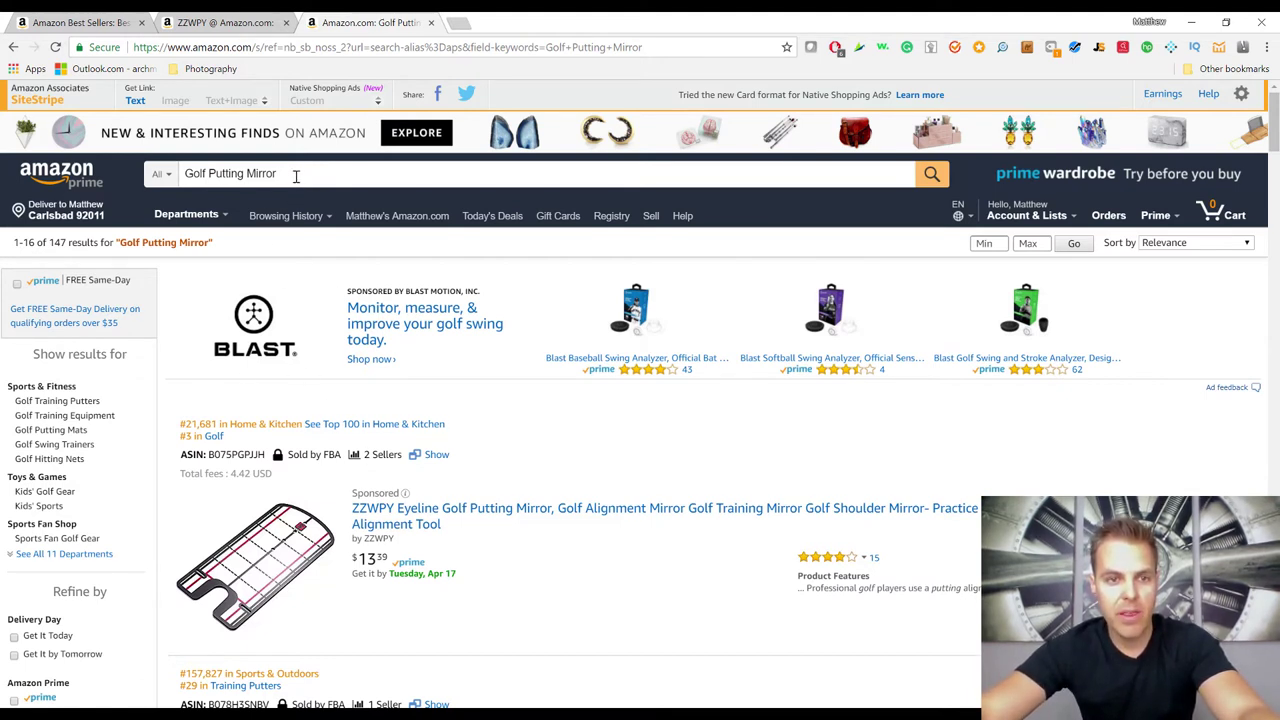
- Copy the search term "Golf Putting Mirror" into the Word product list under Method 2, on a new line below Slime Supplies Kit
{"action": "triple_click", "coordinate": [296, 176]}
{"action": "key", "text": "ctrl+c"}
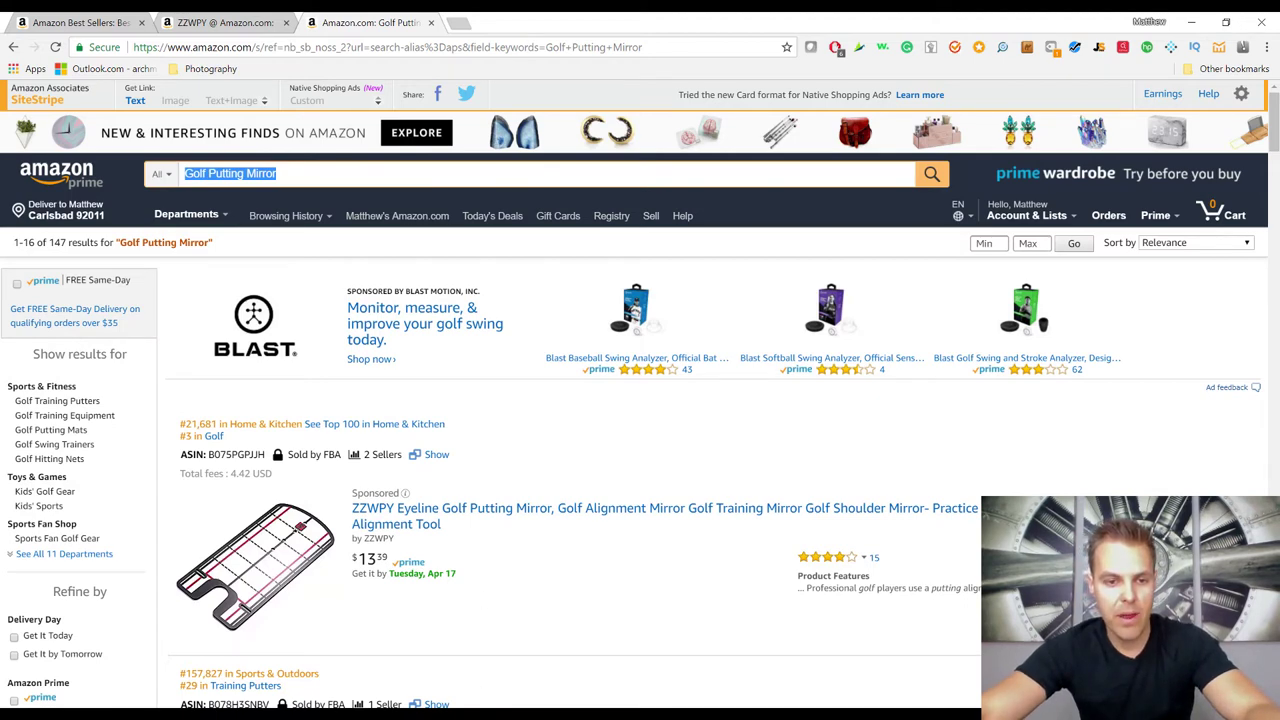
{"action": "key", "text": "alt+Tab"}
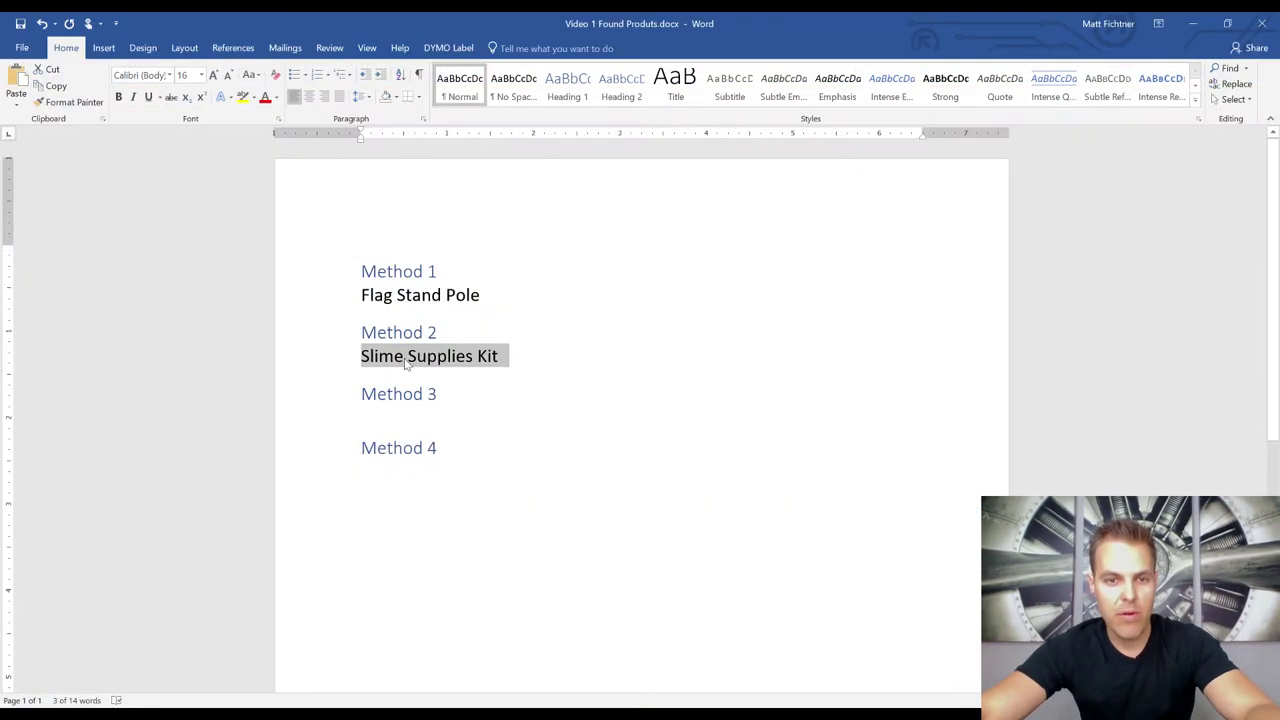
{"action": "left_click", "coordinate": [566, 352]}
{"action": "key", "text": "Return"}
{"action": "key", "text": "ctrl+v"}
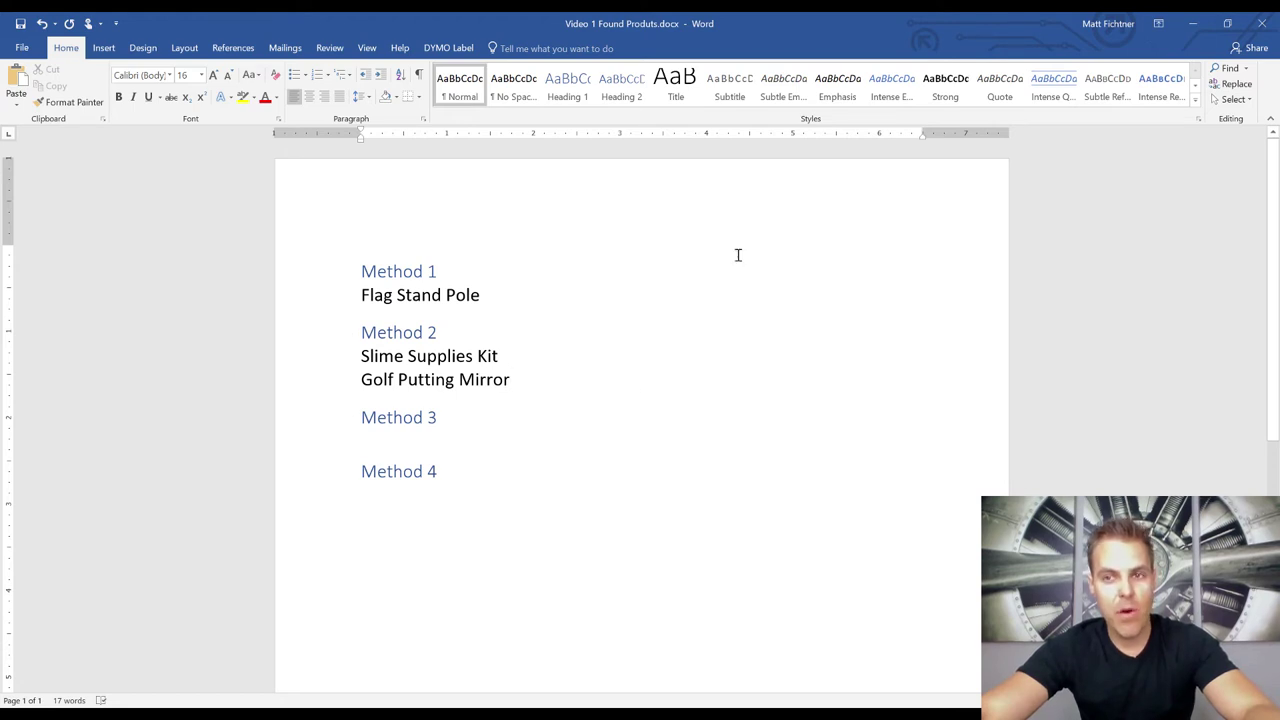
{"action": "left_click", "coordinate": [1192, 23]}
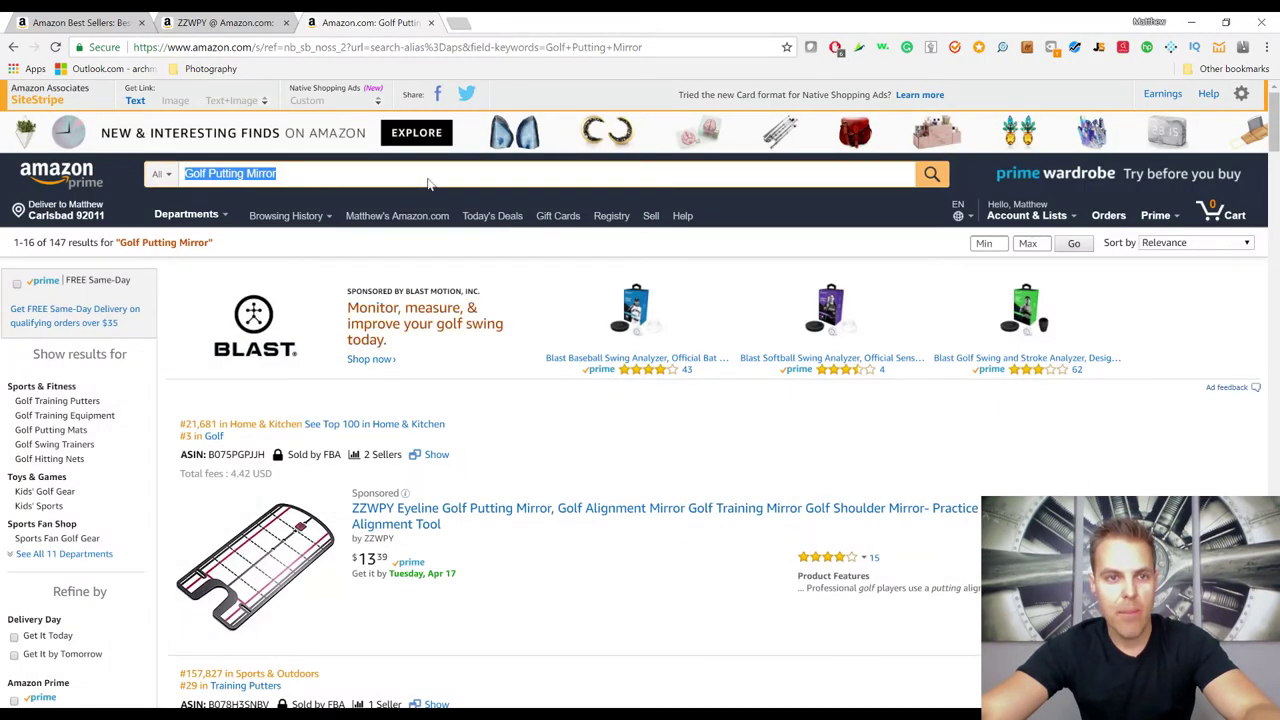
- Revisit the Beading & Jewelry Making best sellers down to the slime supplies kit, and return to the ZZWPY storefront
{"action": "left_click", "coordinate": [105, 22]}
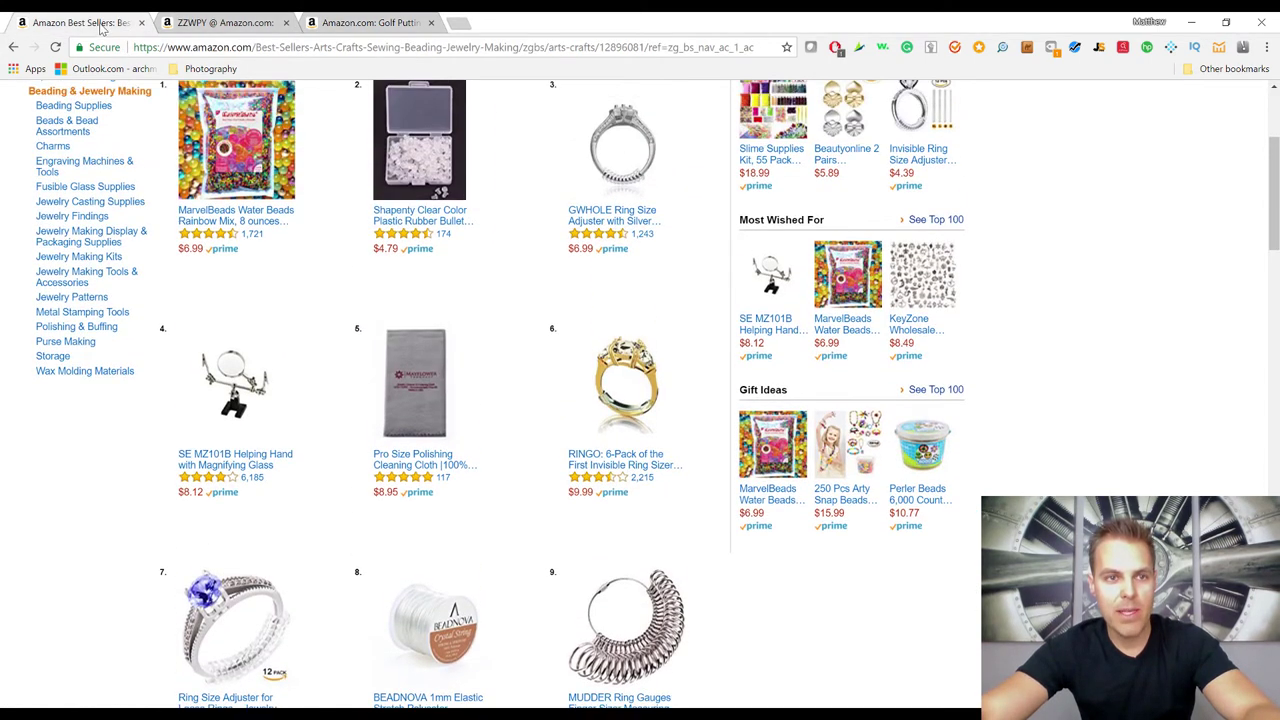
{"action": "scroll", "coordinate": [93, 150], "scroll_direction": "up", "scroll_amount": 3}
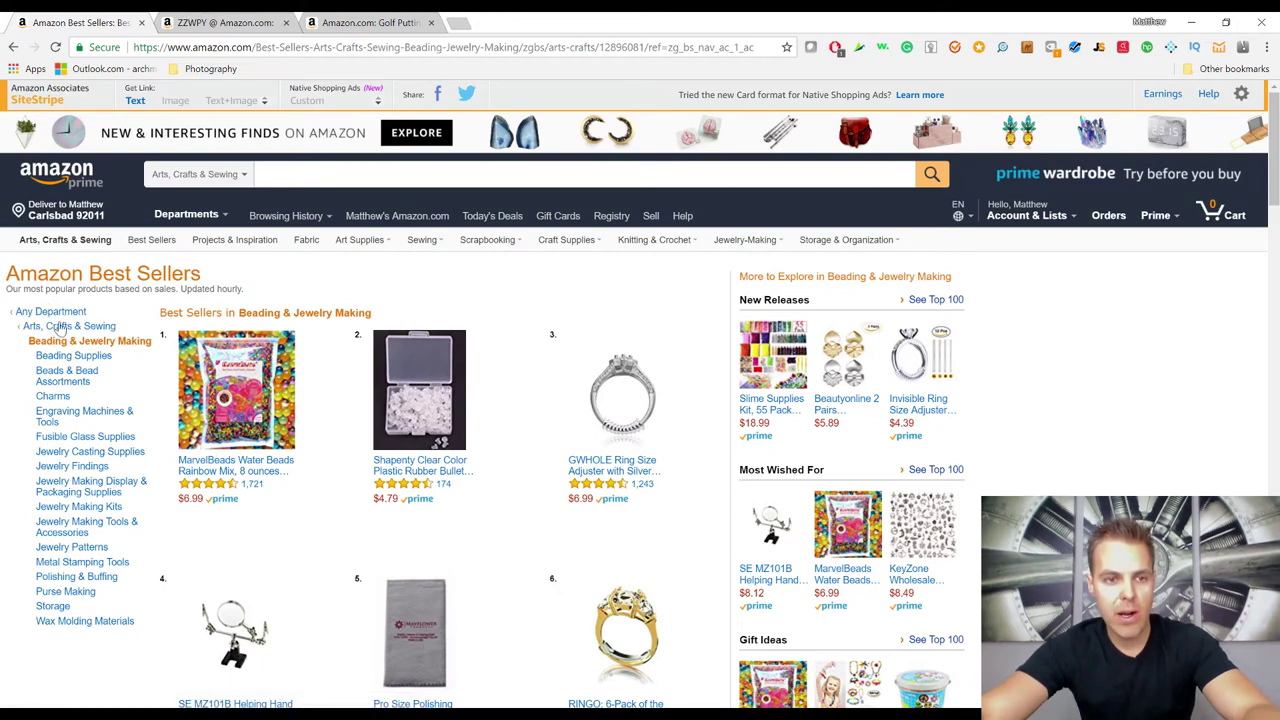
{"action": "scroll", "coordinate": [625, 528], "scroll_direction": "down", "scroll_amount": 3}
{"action": "scroll", "coordinate": [625, 528], "scroll_direction": "down", "scroll_amount": 4}
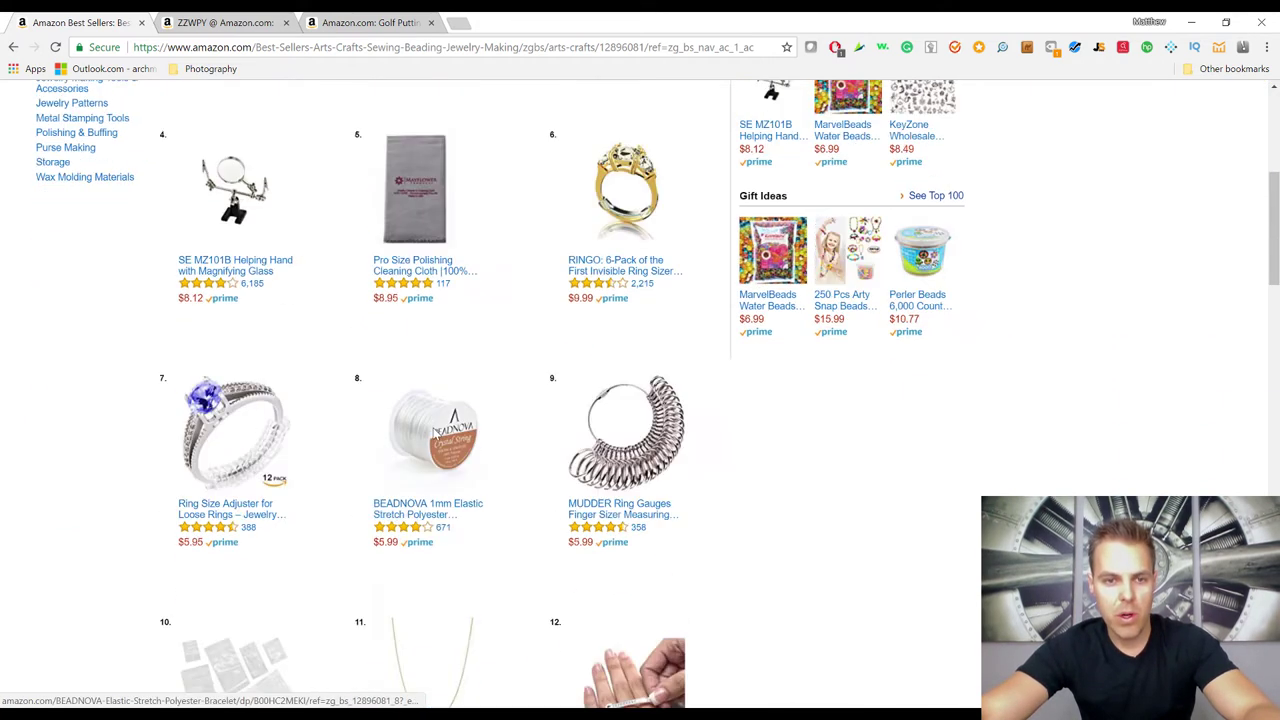
{"action": "scroll", "coordinate": [403, 398], "scroll_direction": "down", "scroll_amount": 1}
{"action": "scroll", "coordinate": [403, 398], "scroll_direction": "down", "scroll_amount": 3}
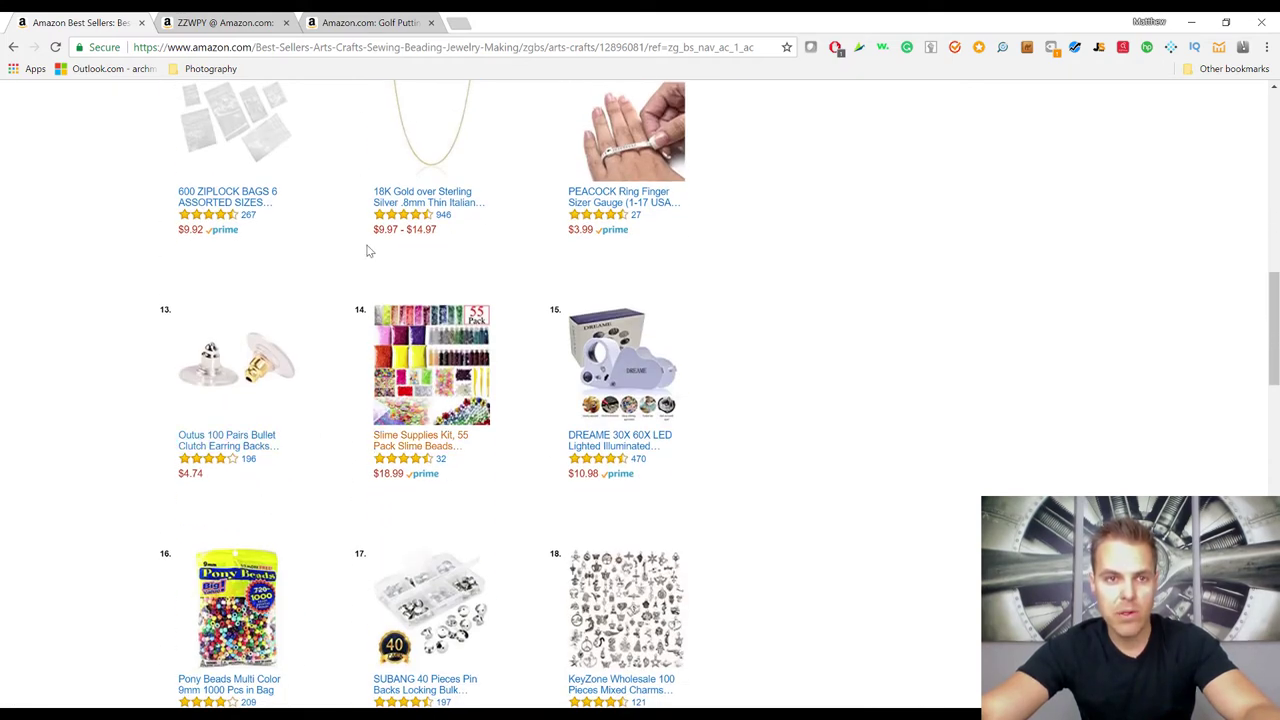
{"action": "left_click", "coordinate": [232, 22]}
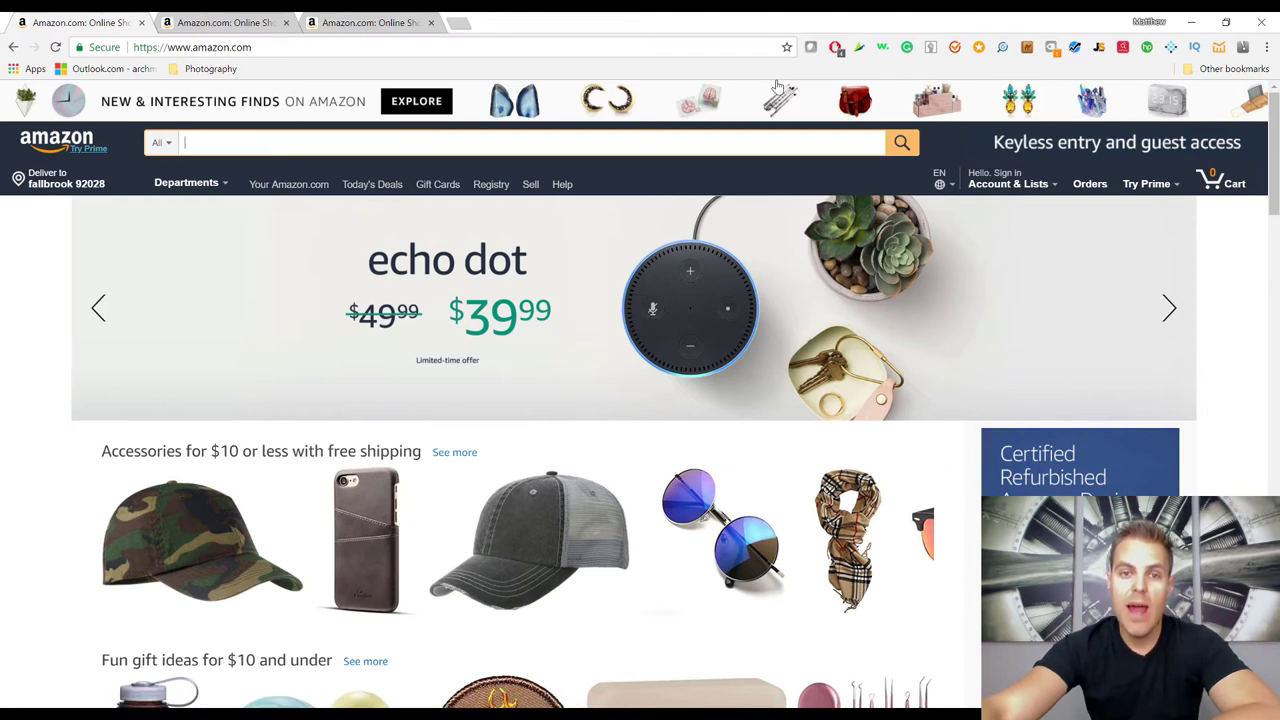
- Browse the search suggestions for "large", "large a" and "large b", and clear the search term
{"action": "left_click", "coordinate": [451, 136]}
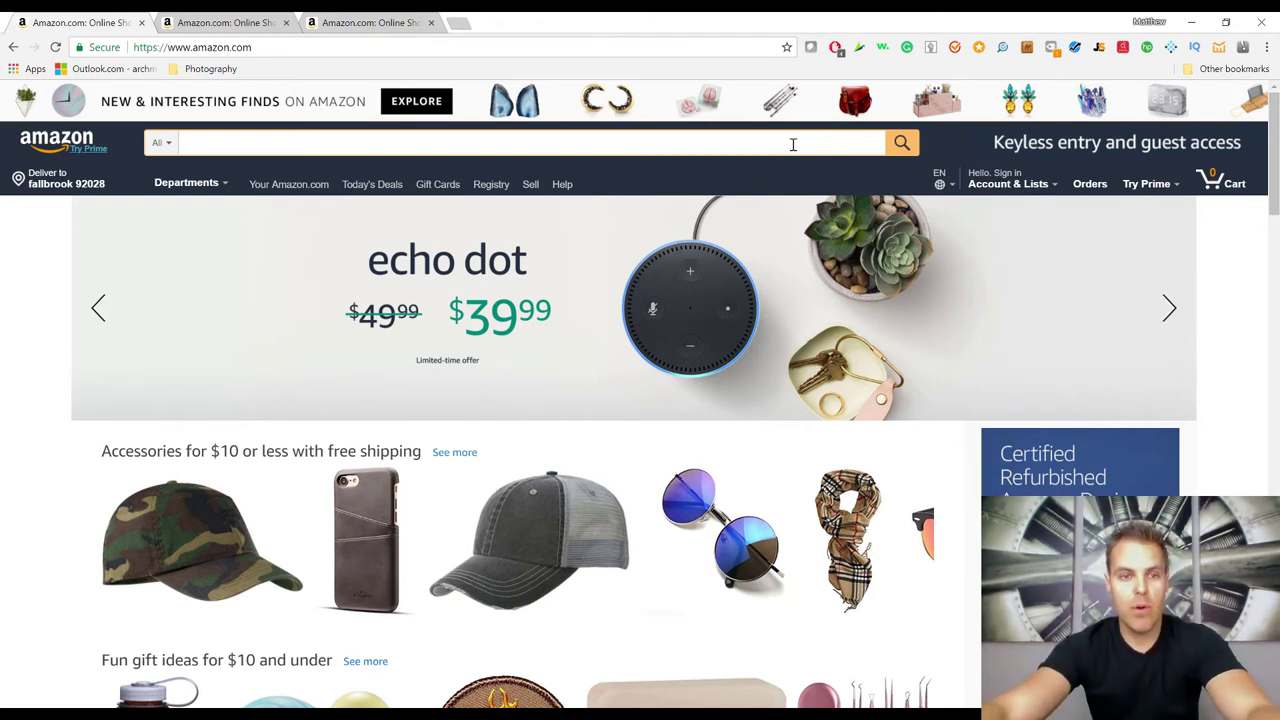
{"action": "type", "text": "arge"}
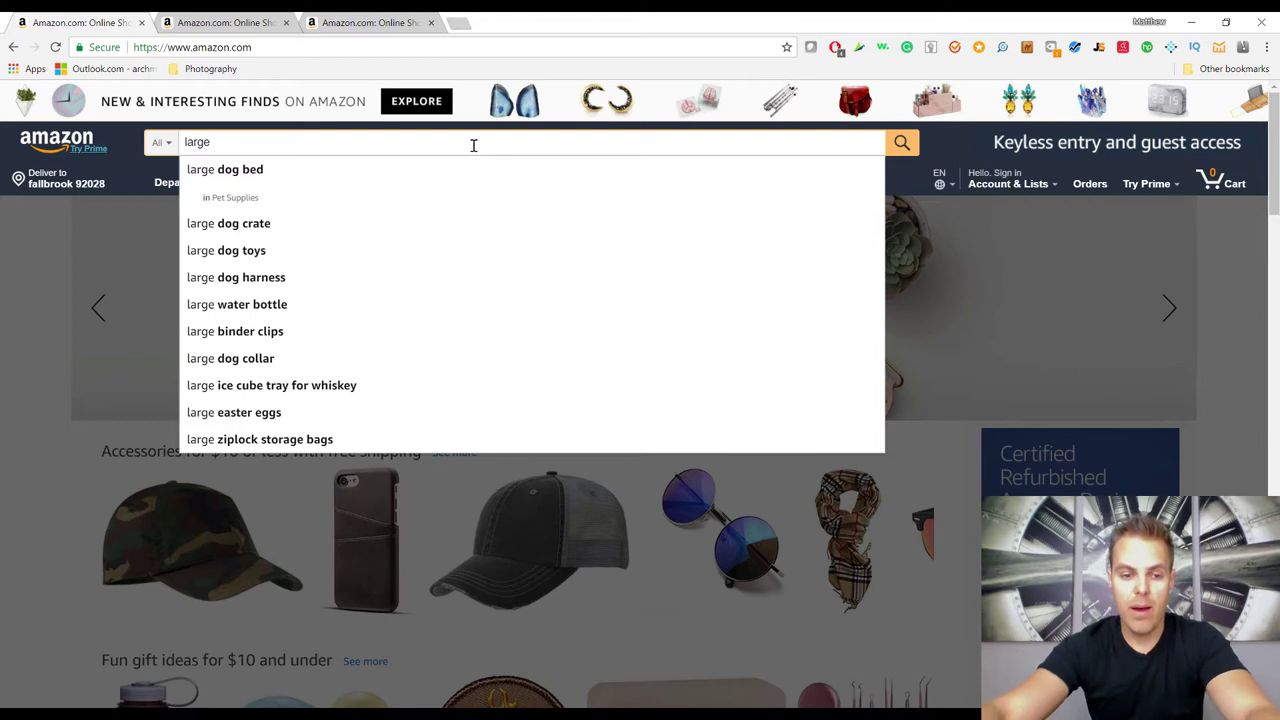
{"action": "type", "text": "a"}
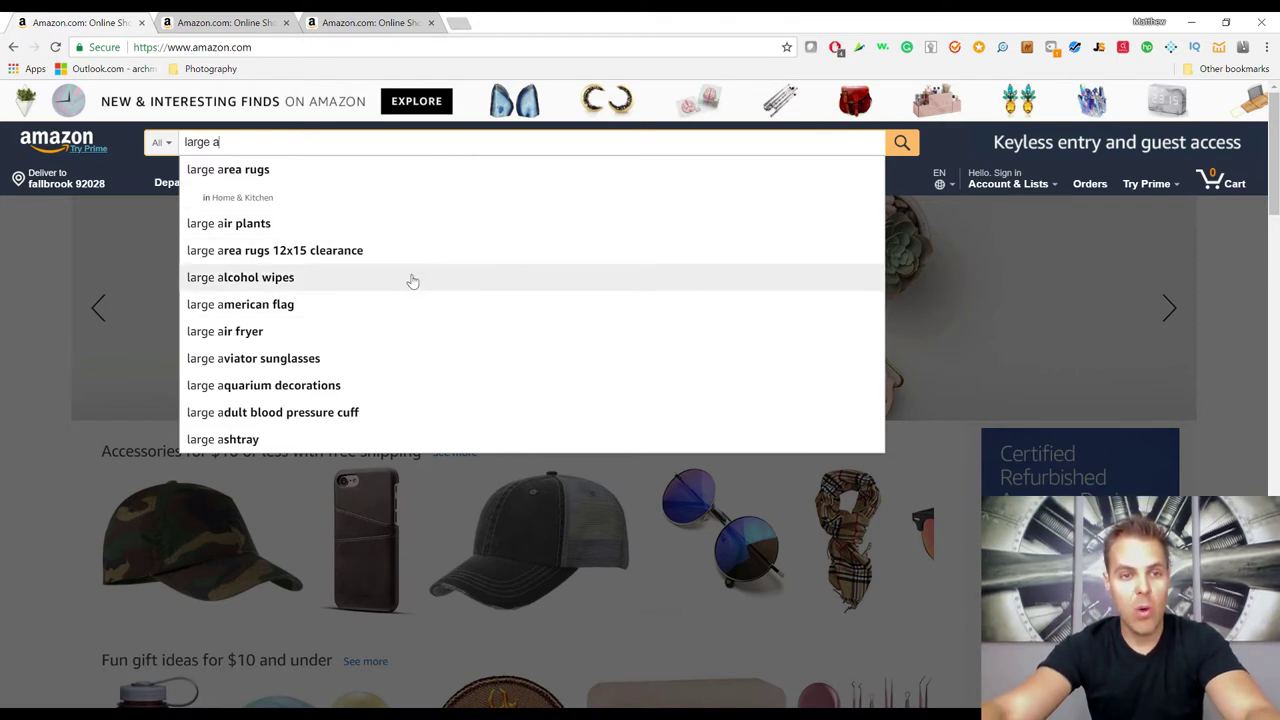
{"action": "key", "text": "BackSpace"}
{"action": "type", "text": "b"}
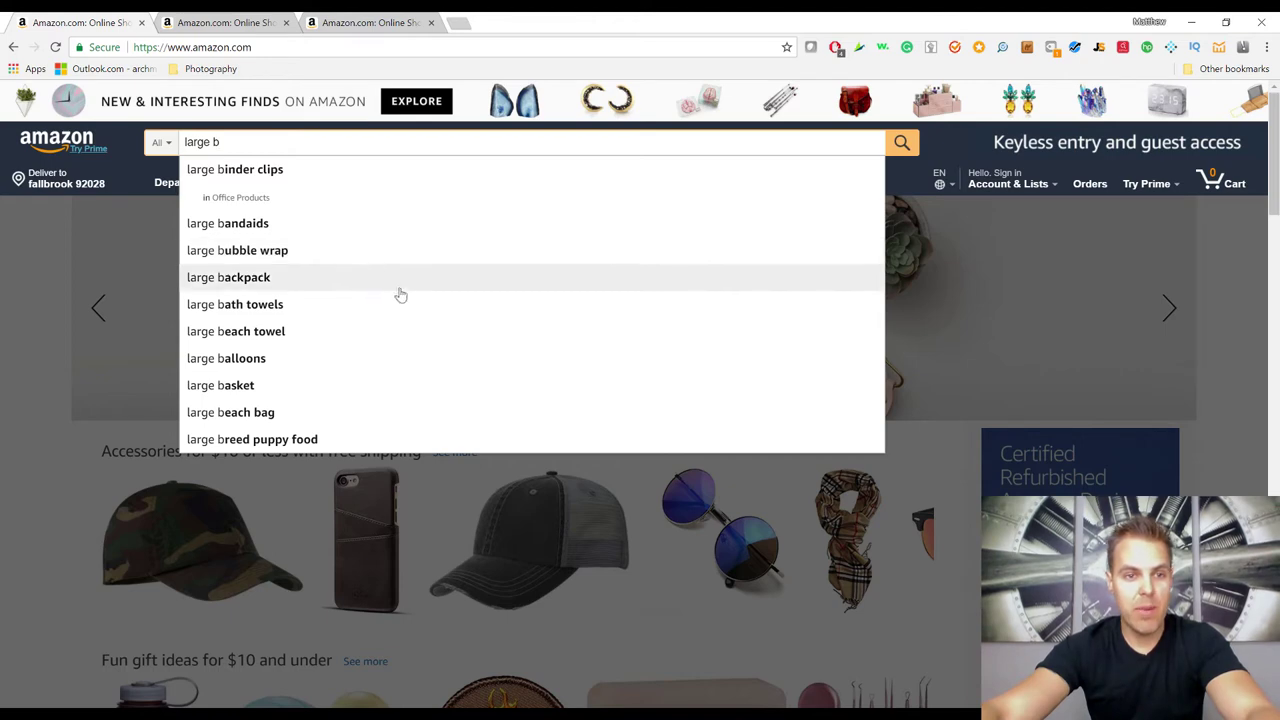
{"action": "key", "text": "BackSpace"}
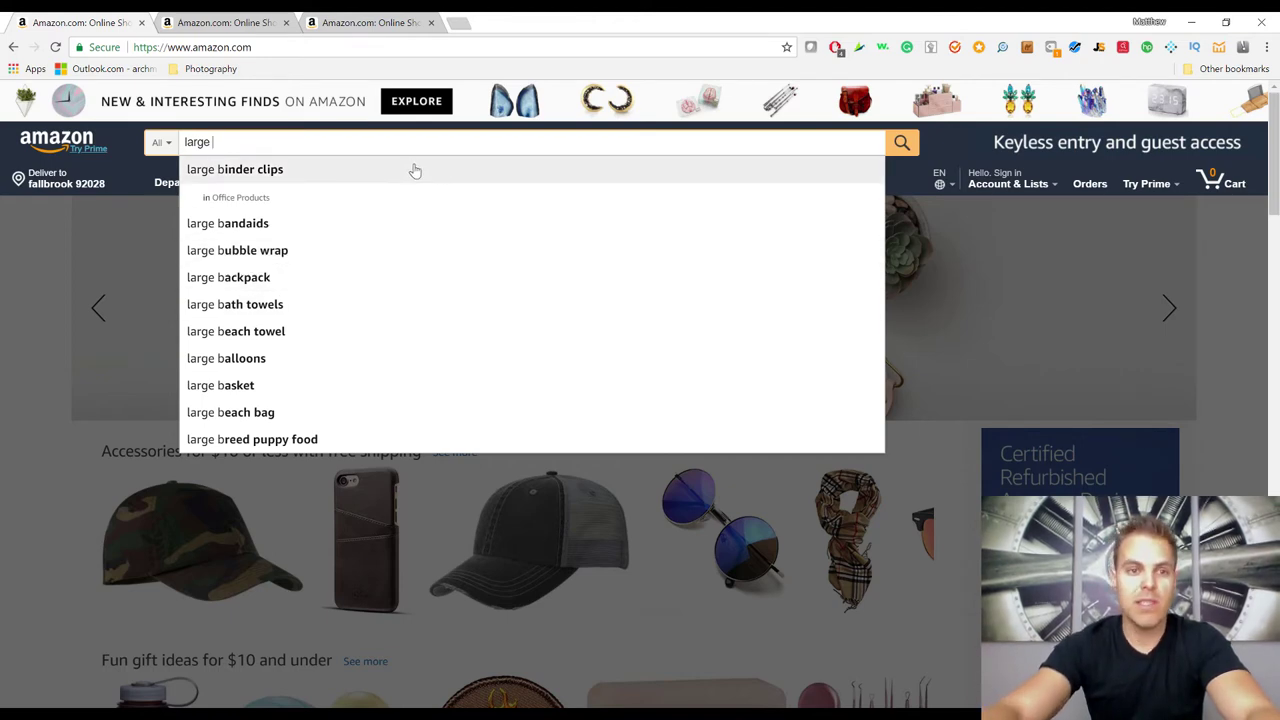
{"action": "key", "text": "BackSpace"}
{"action": "key", "text": "BackSpace"}
{"action": "key", "text": "BackSpace"}
{"action": "key", "text": "BackSpace"}
{"action": "key", "text": "BackSpace"}
{"action": "key", "text": "BackSpace"}
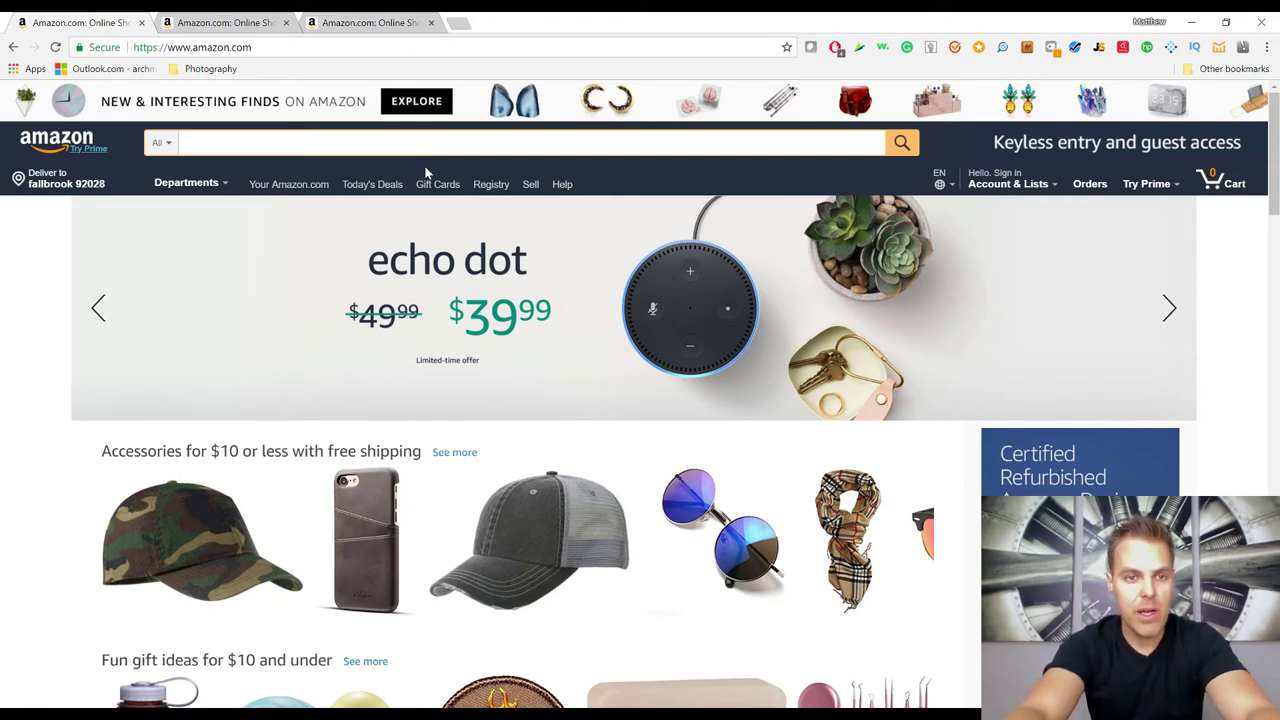
- Search all departments for "outdoor toys", chosen from the suggestions for "outdoor"
{"action": "type", "text": "outdoor"}
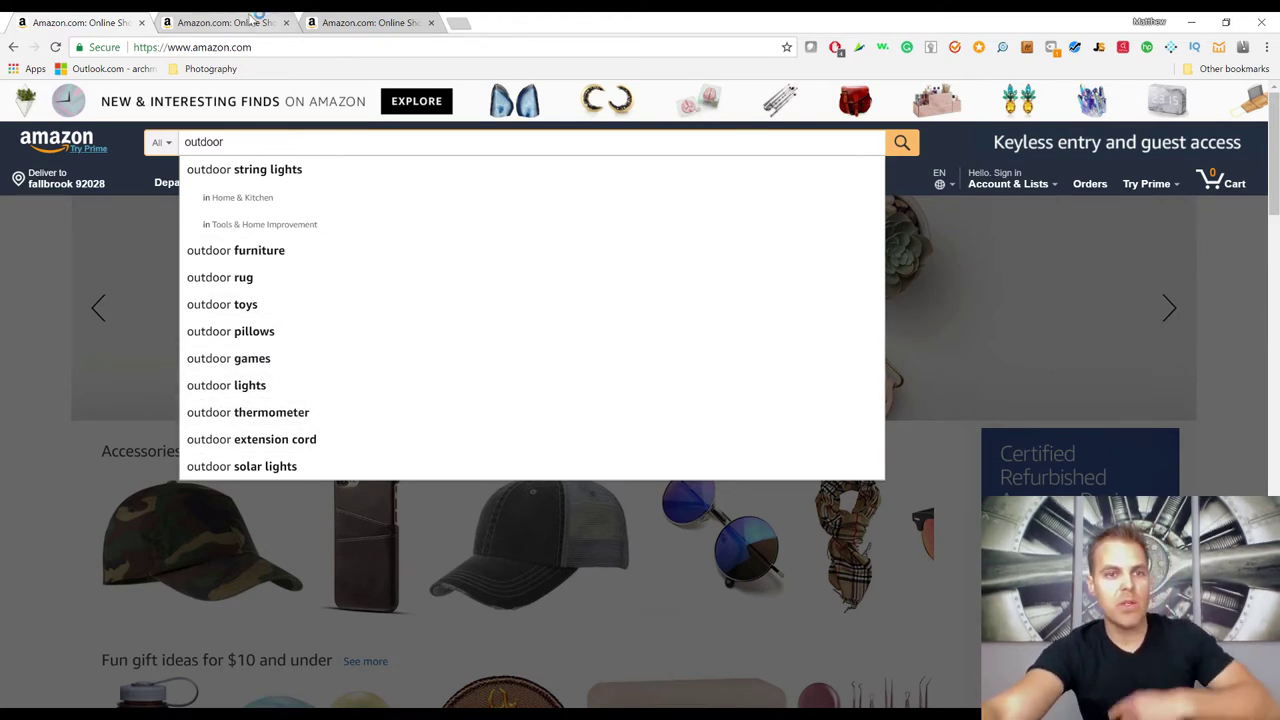
{"action": "left_click", "coordinate": [262, 304]}
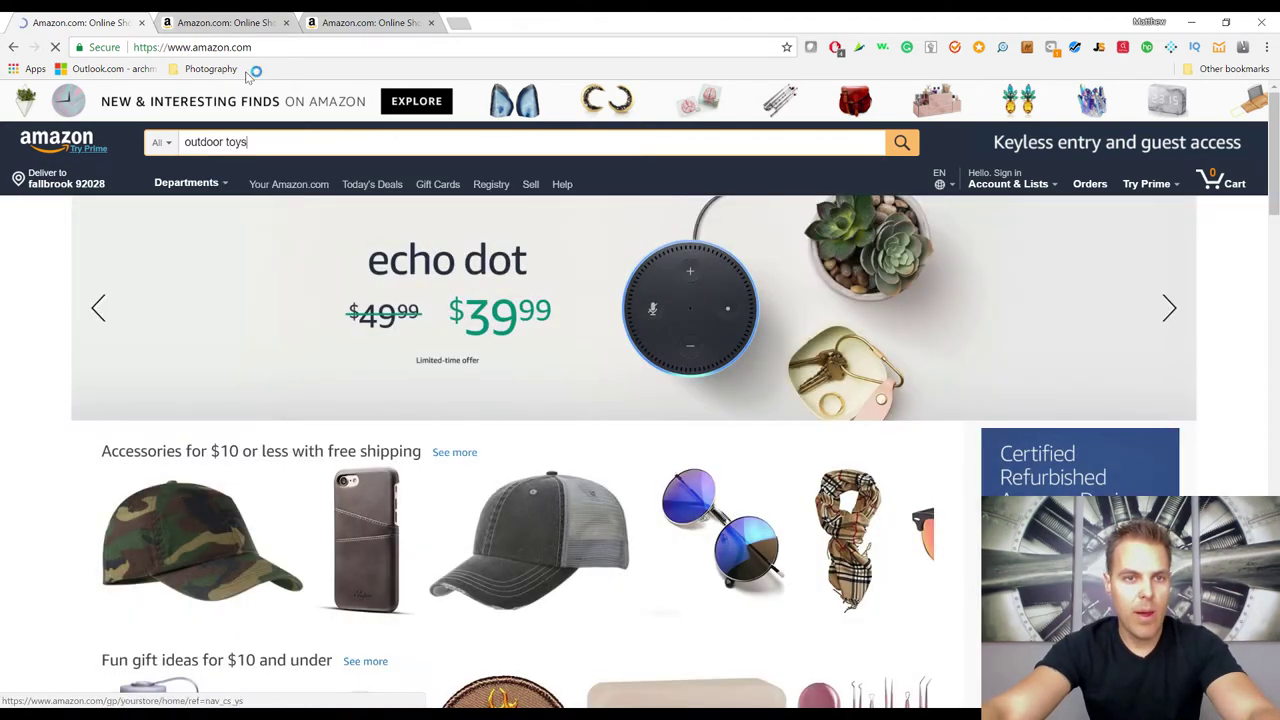
- Search for "outdoor games" in the second Amazon tab and close the unused third tab
{"action": "left_click", "coordinate": [243, 22]}
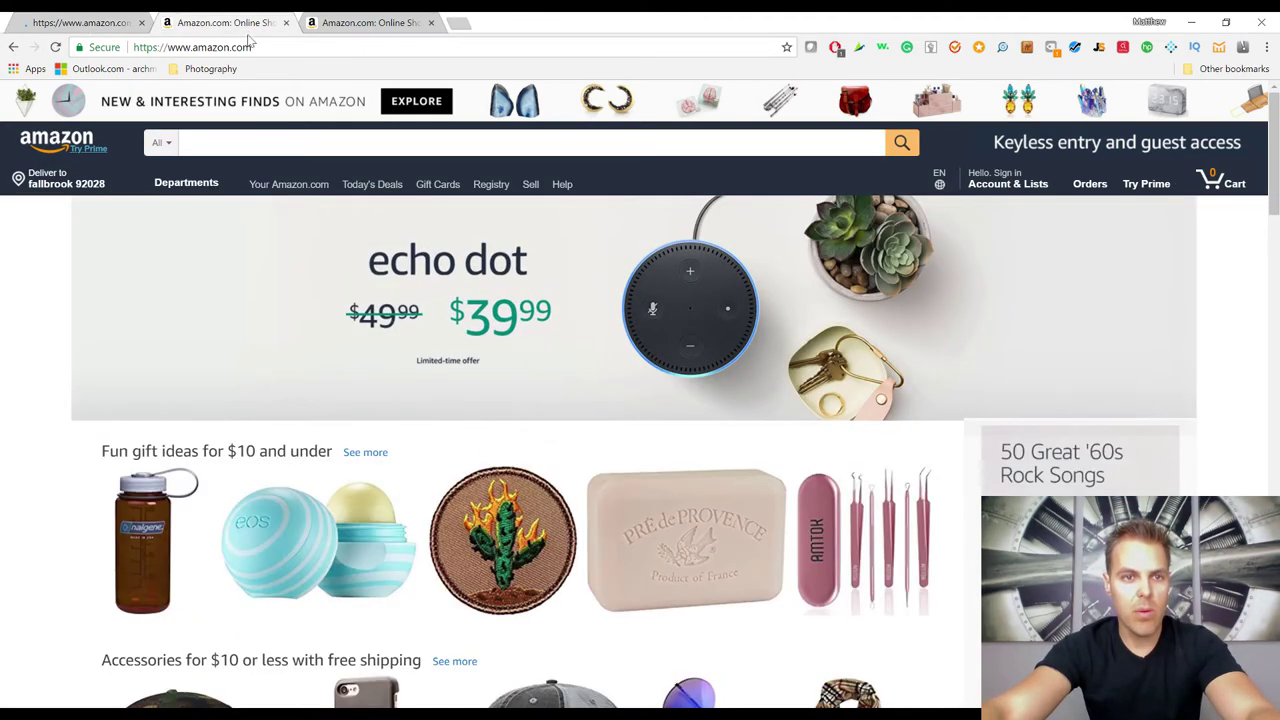
{"action": "left_click", "coordinate": [279, 148]}
{"action": "type", "text": "outdoo"}
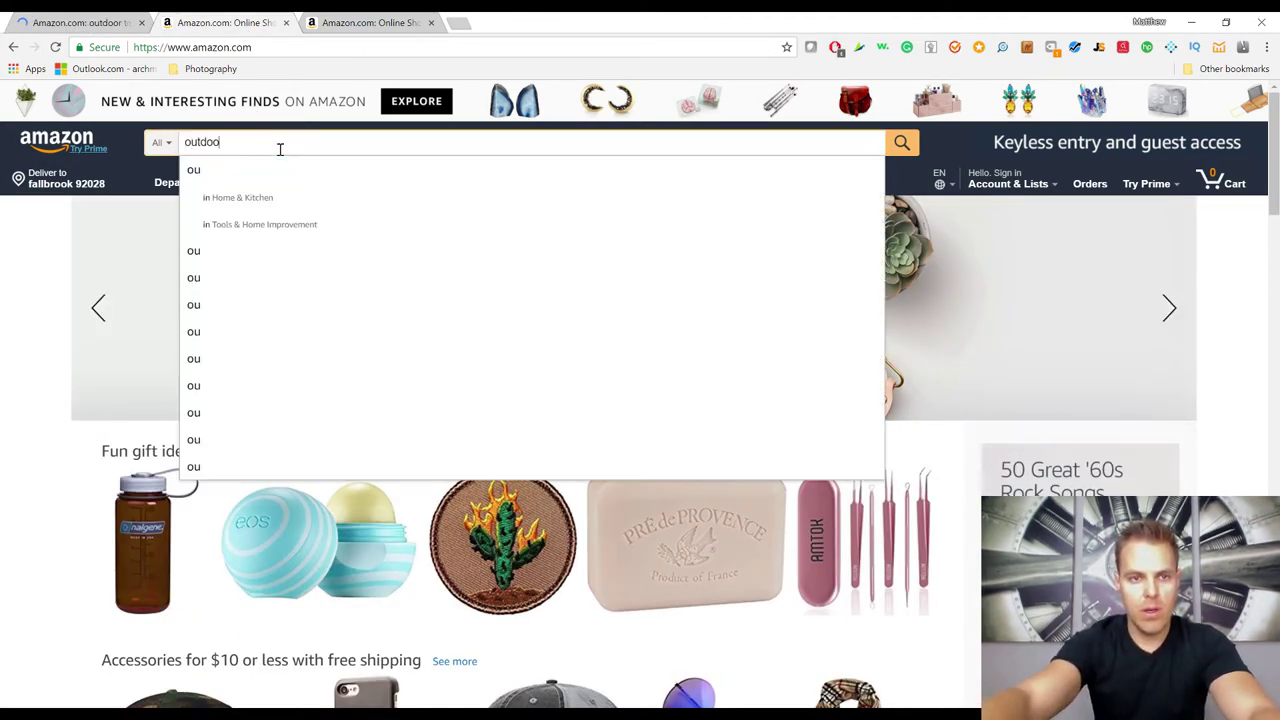
{"action": "type", "text": "rr game"}
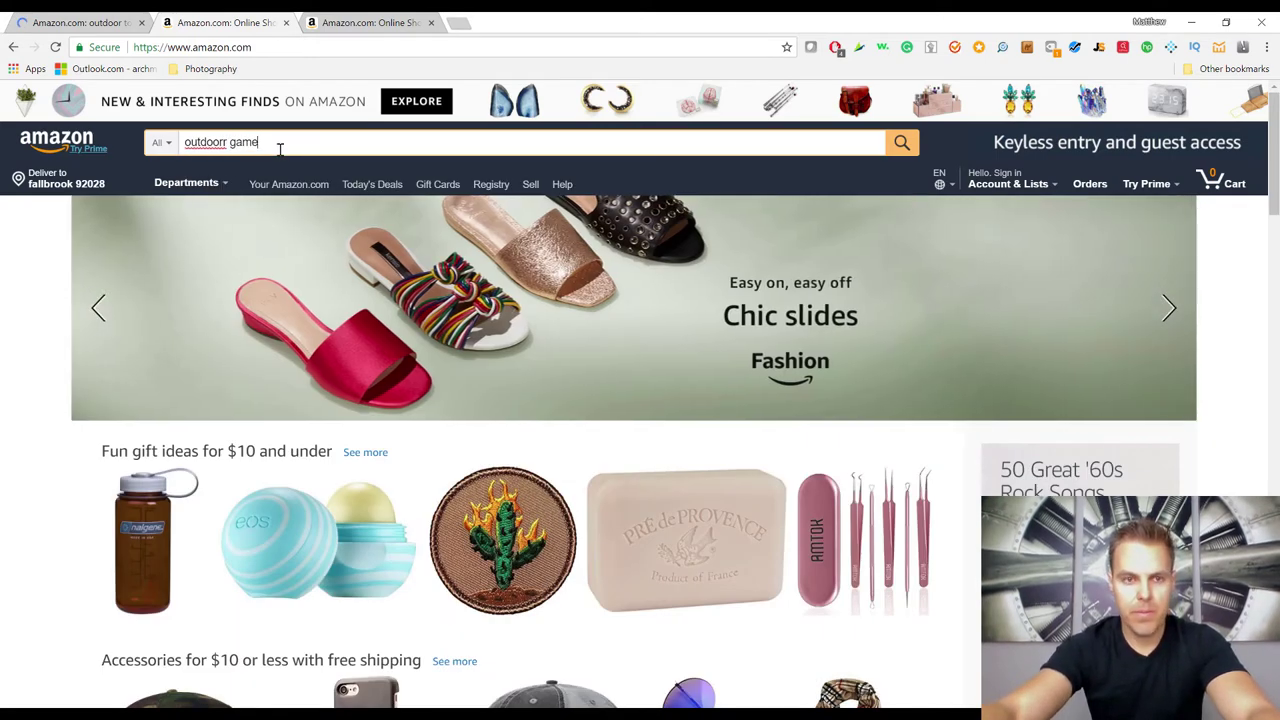
{"action": "type", "text": "s"}
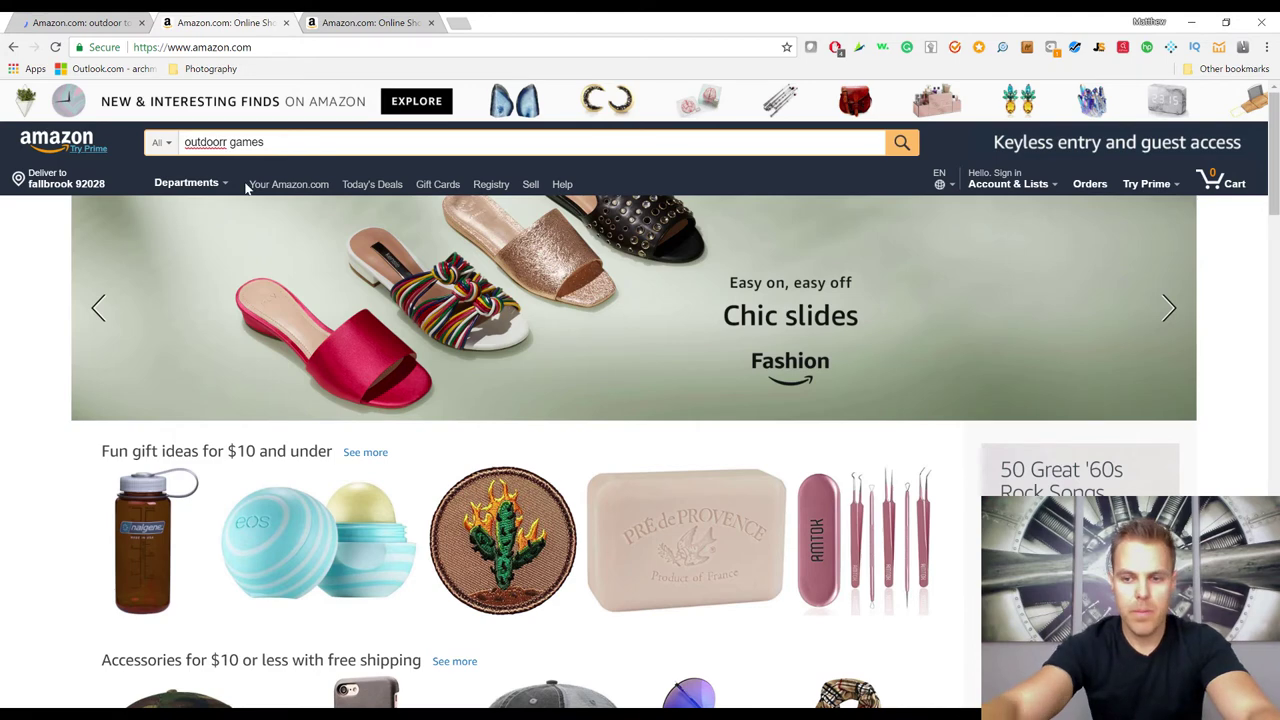
{"action": "key", "text": "Left"}
{"action": "key", "text": "Left"}
{"action": "key", "text": "Left"}
{"action": "key", "text": "Left"}
{"action": "key", "text": "Left"}
{"action": "key", "text": "Left"}
{"action": "key", "text": "BackSpace"}
{"action": "key", "text": "Return"}
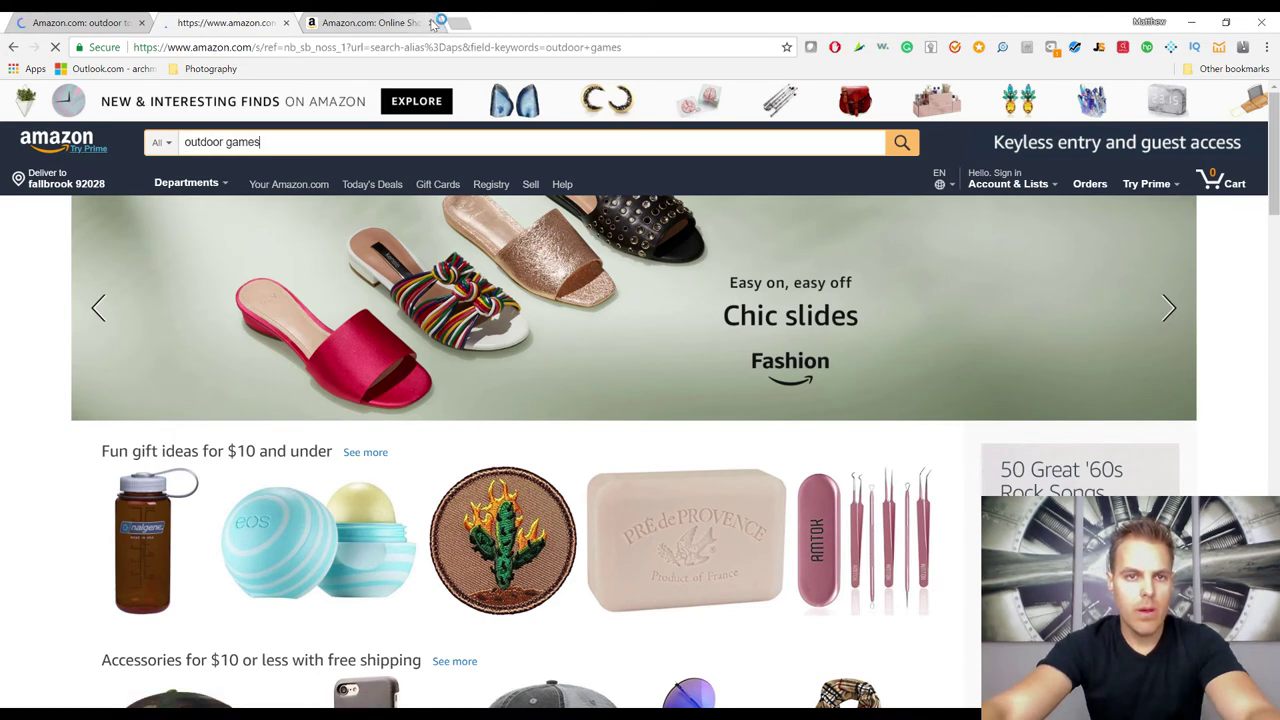
{"action": "left_click", "coordinate": [429, 22]}
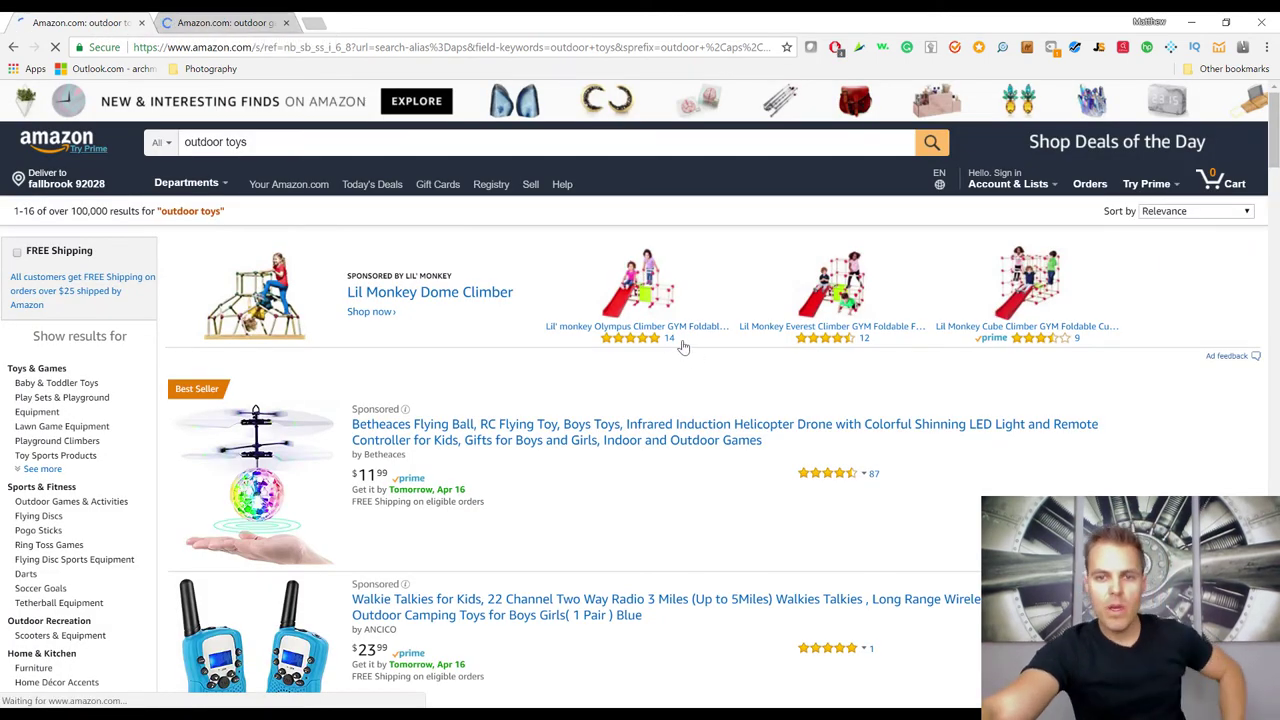
- Look through the outdoor toys results and open the gofindit outdoor nature scavenger hunt card game in a new tab
{"action": "scroll", "coordinate": [598, 351], "scroll_direction": "down", "scroll_amount": 2}
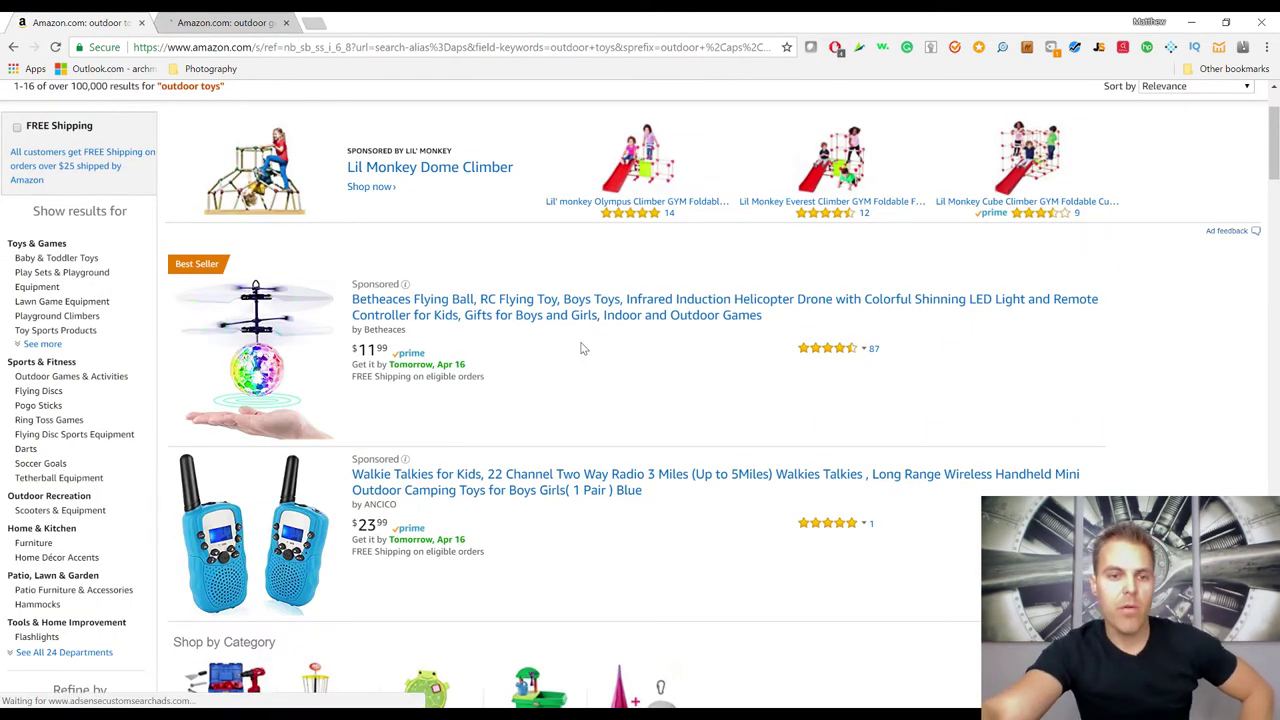
{"action": "scroll", "coordinate": [580, 345], "scroll_direction": "down", "scroll_amount": 2}
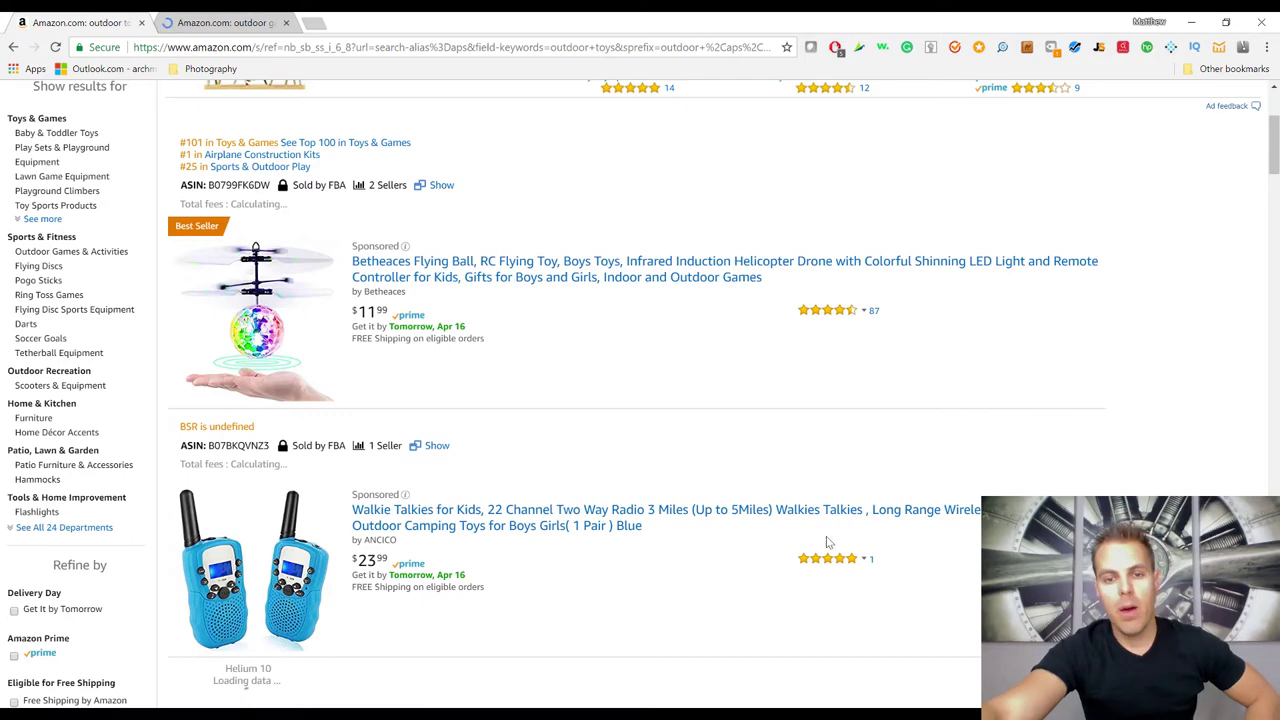
{"action": "scroll", "coordinate": [938, 474], "scroll_direction": "down", "scroll_amount": 2}
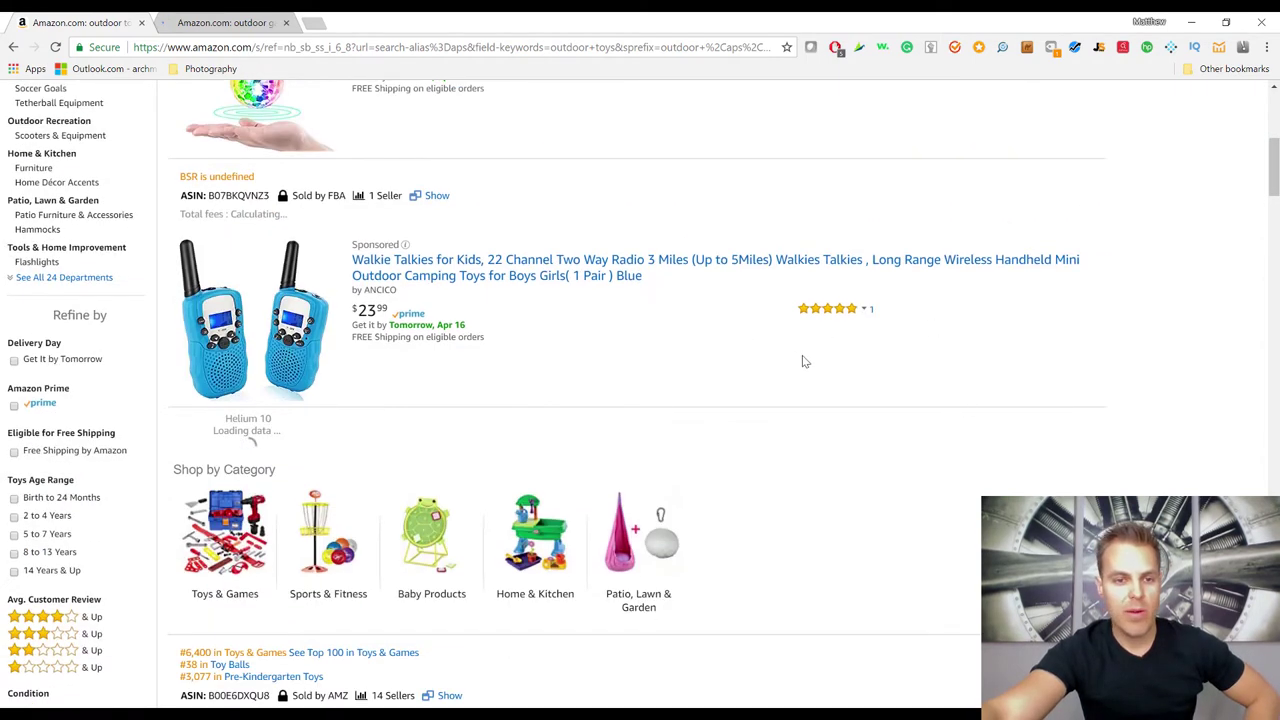
{"action": "scroll", "coordinate": [815, 360], "scroll_direction": "down", "scroll_amount": 2}
{"action": "scroll", "coordinate": [842, 347], "scroll_direction": "down", "scroll_amount": 2}
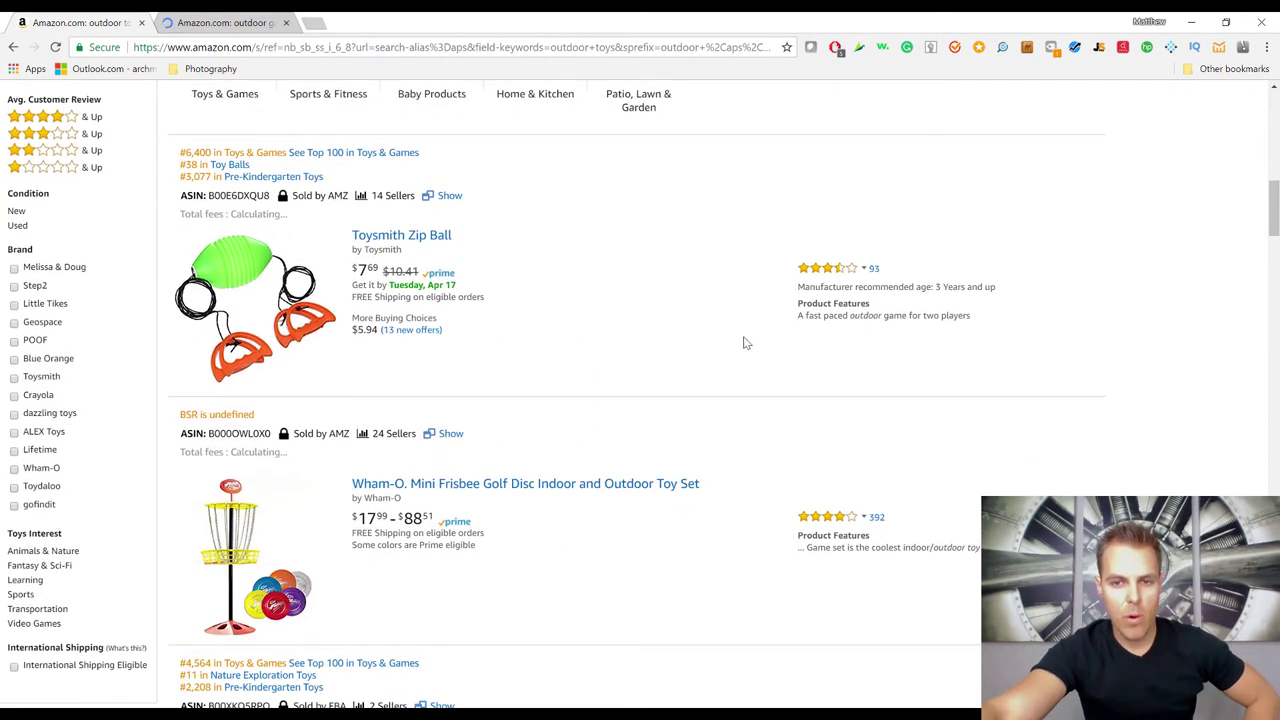
{"action": "scroll", "coordinate": [560, 390], "scroll_direction": "down", "scroll_amount": 3}
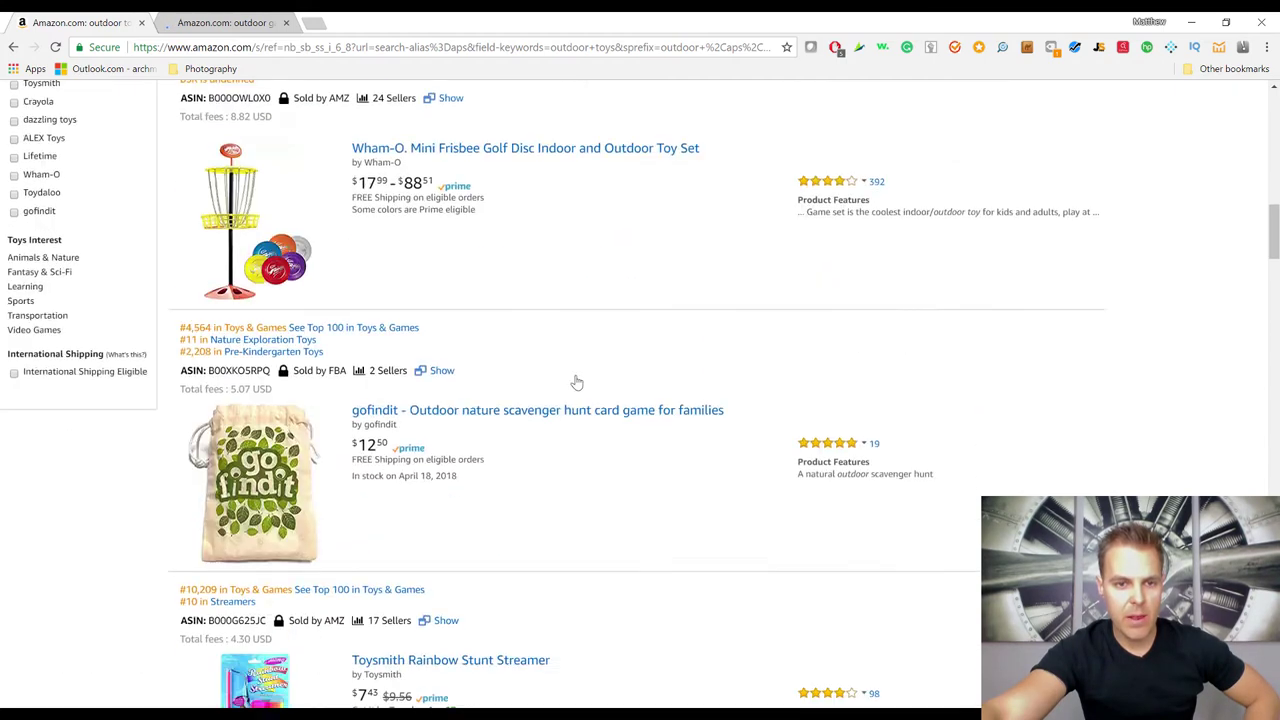
{"action": "scroll", "coordinate": [917, 358], "scroll_direction": "up", "scroll_amount": 1}
{"action": "scroll", "coordinate": [917, 358], "scroll_direction": "up", "scroll_amount": 1}
{"action": "scroll", "coordinate": [686, 363], "scroll_direction": "down", "scroll_amount": 2}
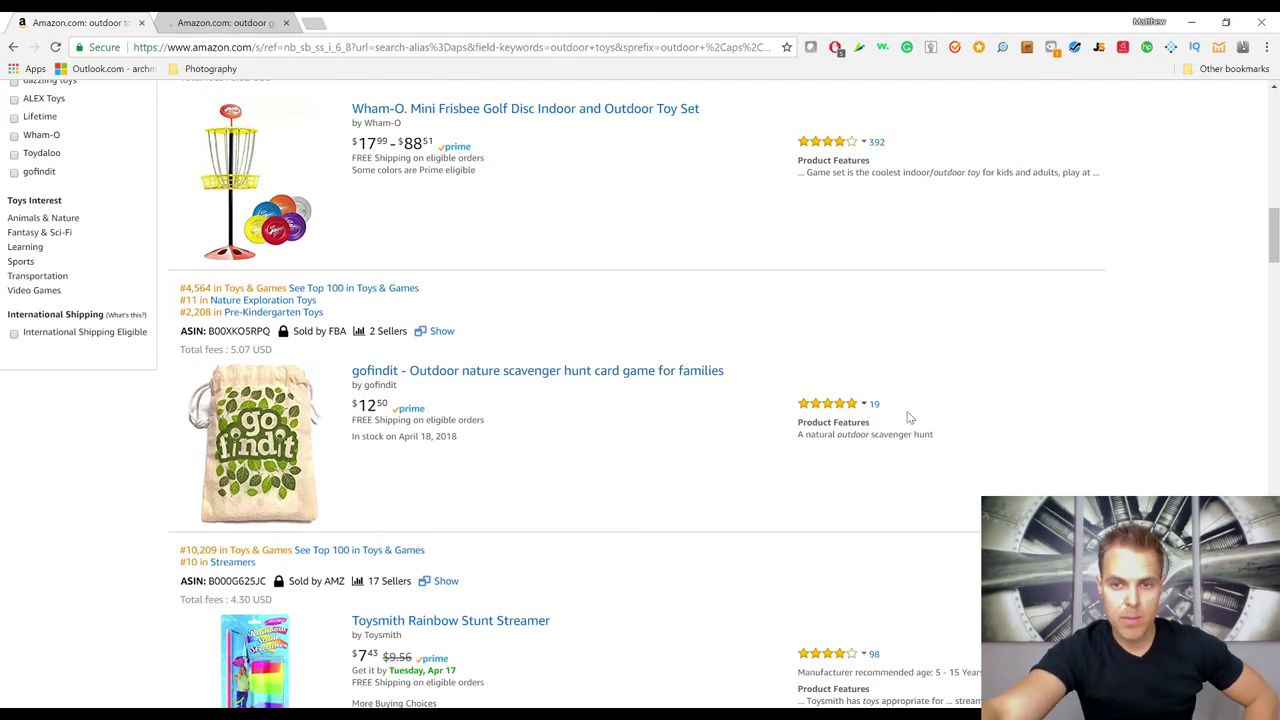
{"action": "scroll", "coordinate": [629, 351], "scroll_direction": "down", "scroll_amount": 1}
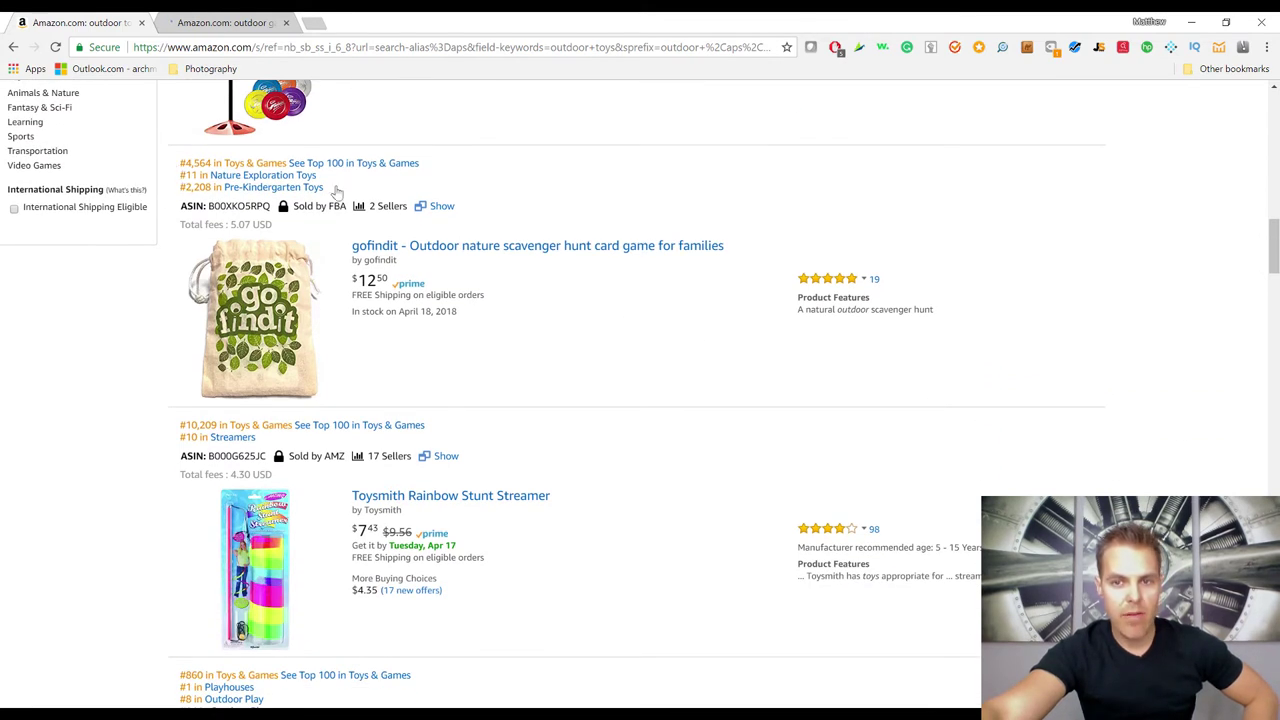
{"action": "right_click", "coordinate": [582, 248]}
{"action": "left_click", "coordinate": [650, 259]}
- Open the Moody Goat outdoor explorer gear play set from the outdoor toys results in a new tab
{"action": "scroll", "coordinate": [506, 320], "scroll_direction": "down", "scroll_amount": 3}
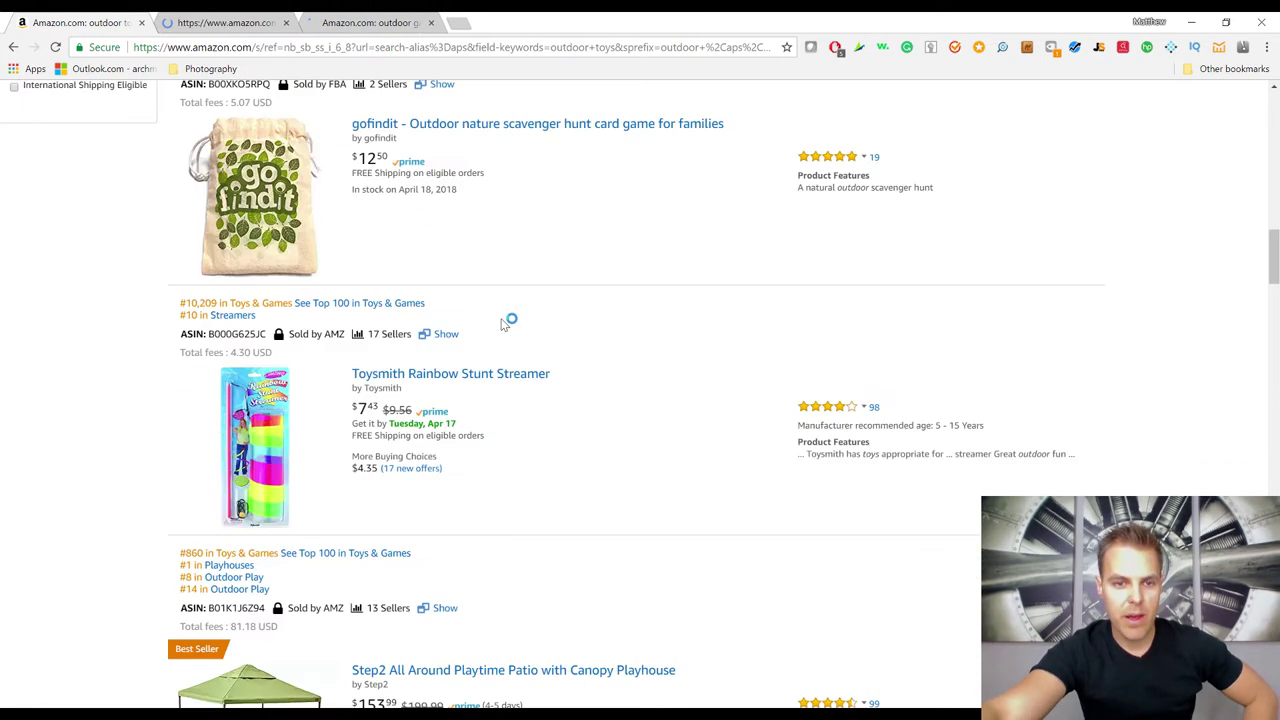
{"action": "scroll", "coordinate": [507, 318], "scroll_direction": "down", "scroll_amount": 3}
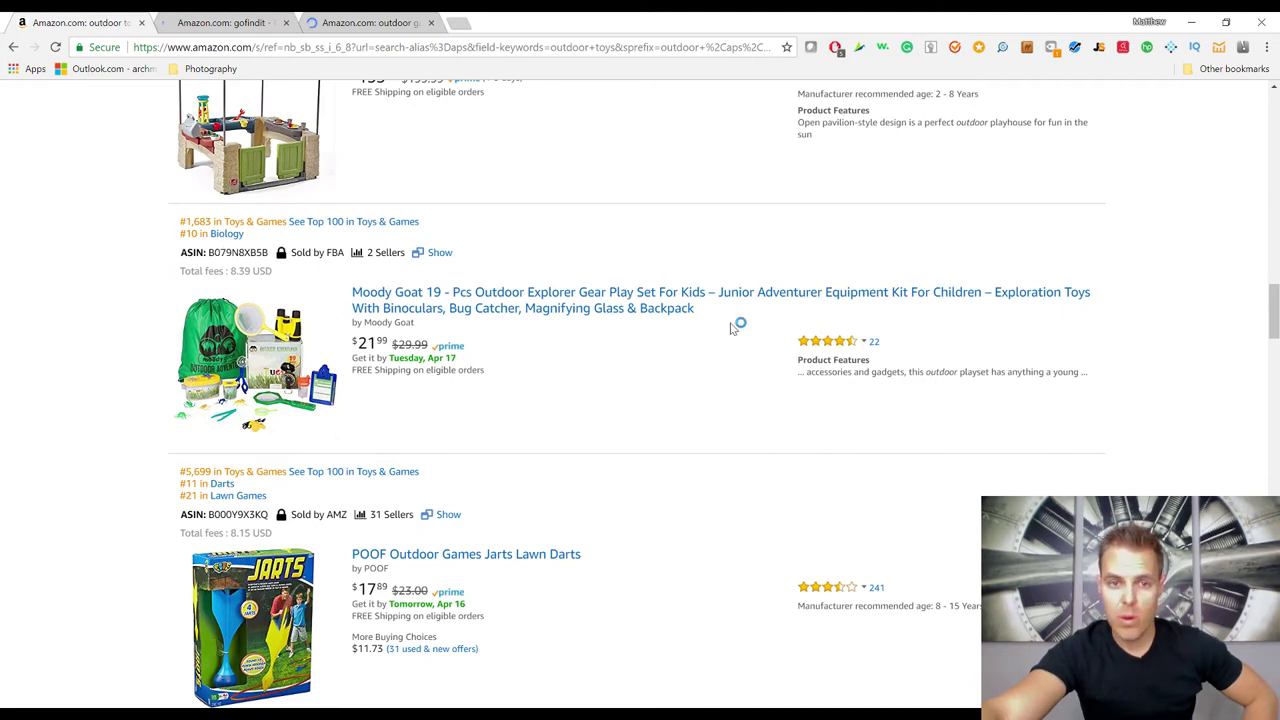
{"action": "right_click", "coordinate": [572, 306]}
{"action": "left_click", "coordinate": [640, 320]}
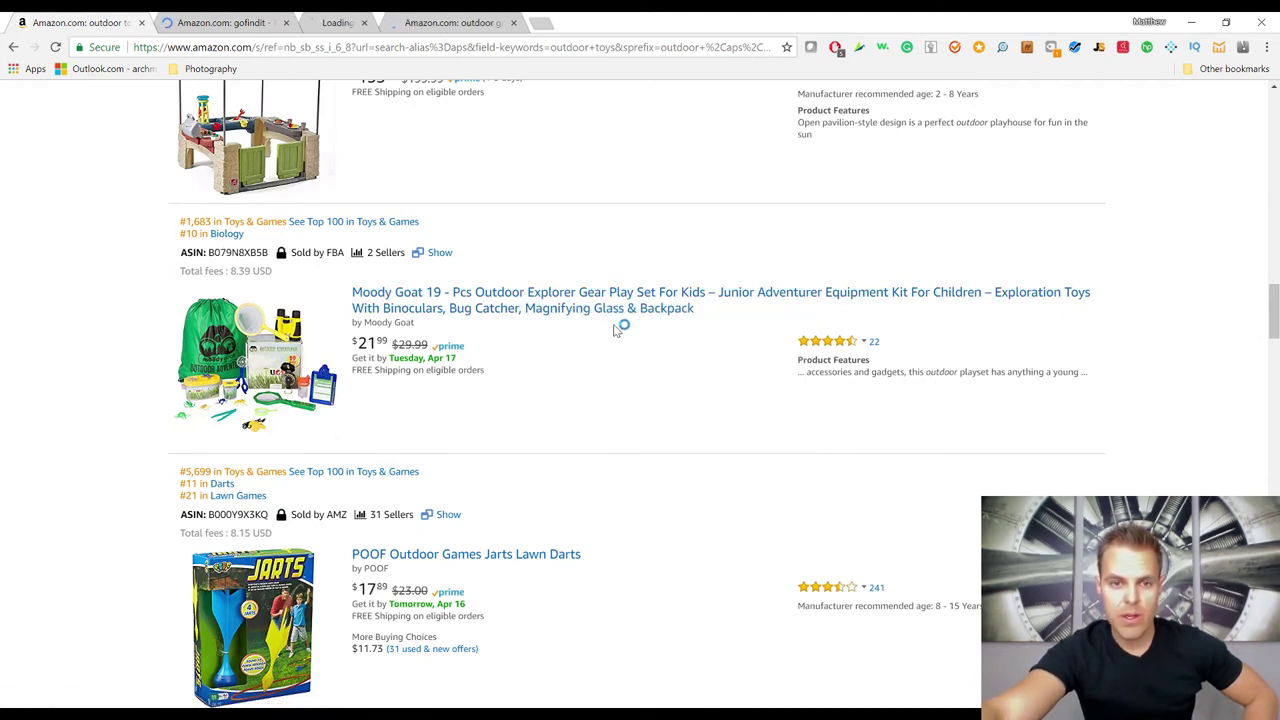
- Open the Fun Little Toys 15-piece kid's garden tool and beach sand toy set from further down the outdoor toys results
{"action": "scroll", "coordinate": [447, 352], "scroll_direction": "down", "scroll_amount": 3}
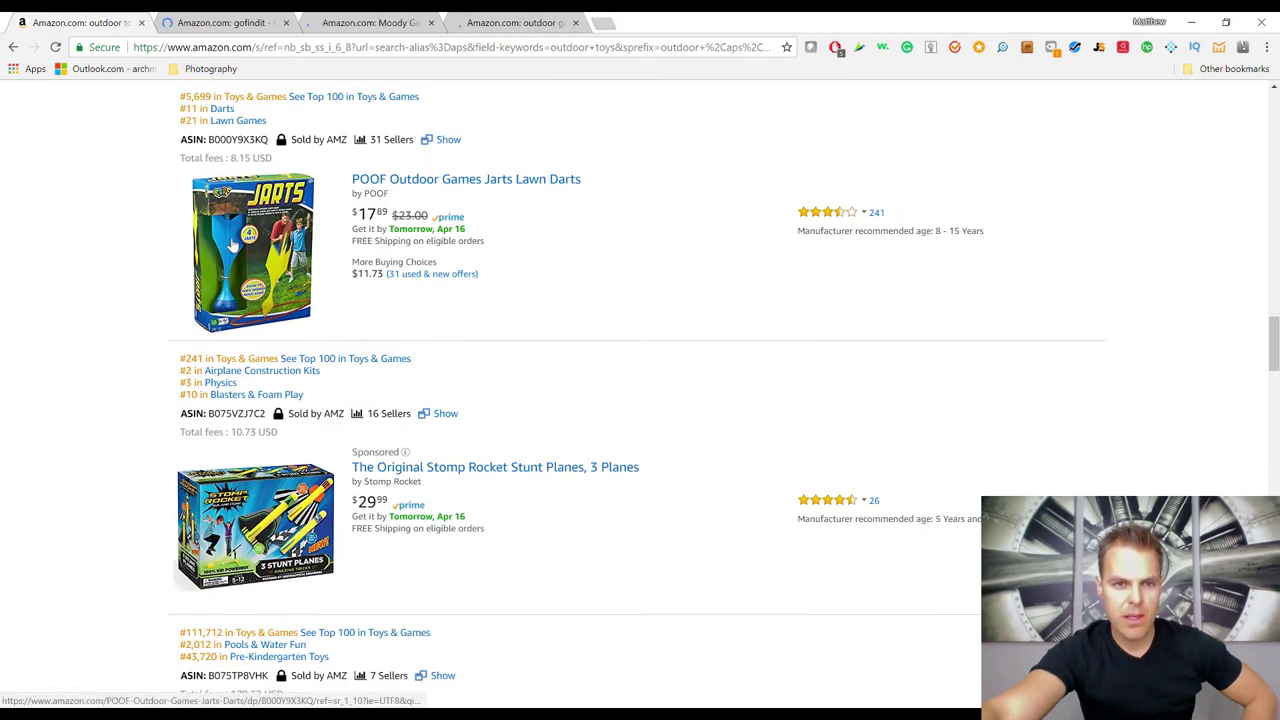
{"action": "scroll", "coordinate": [172, 372], "scroll_direction": "down", "scroll_amount": 6}
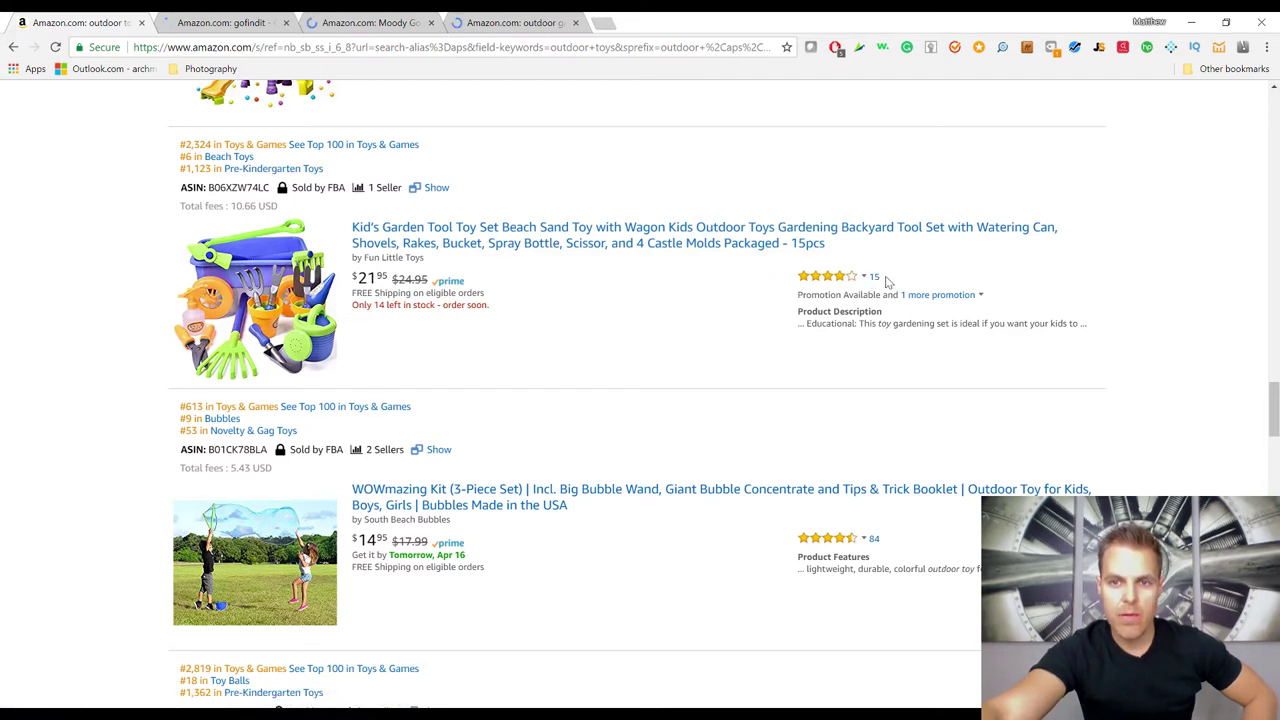
{"action": "left_click", "coordinate": [715, 250]}
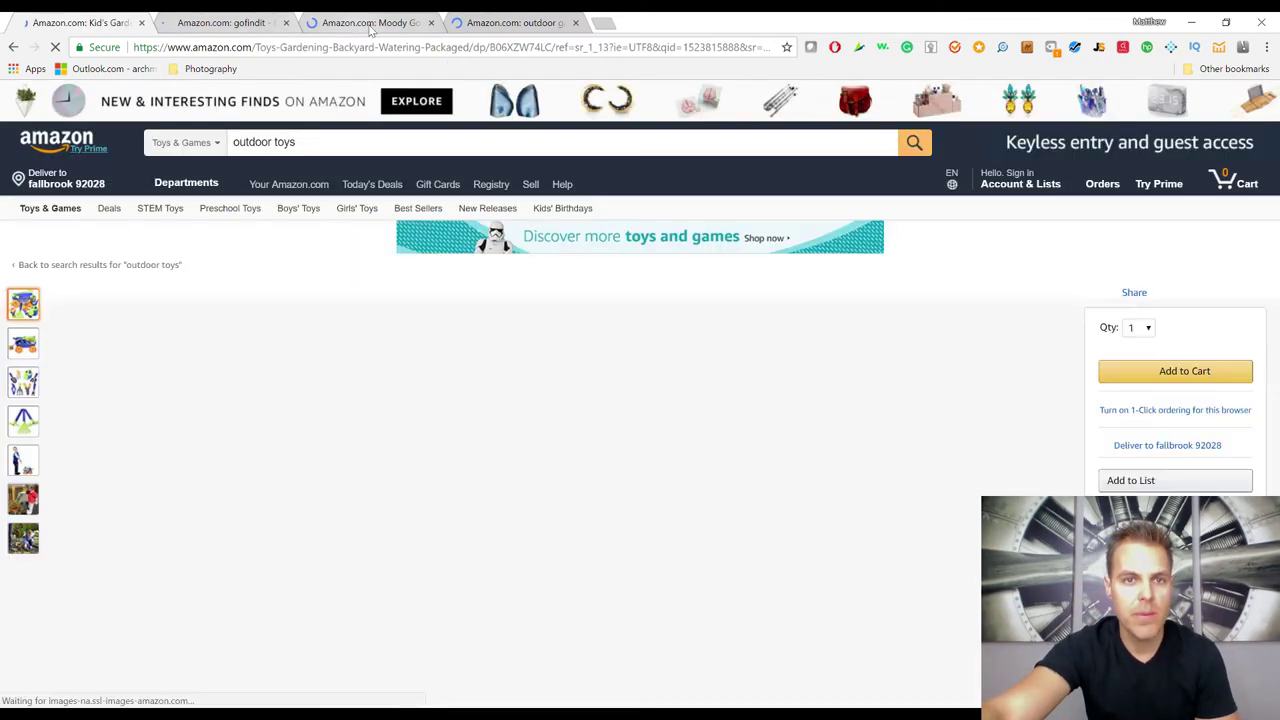
- Check the outdoor games results and the opened product tabs, and return to the kid's garden tool set listing
{"action": "left_click", "coordinate": [500, 20]}
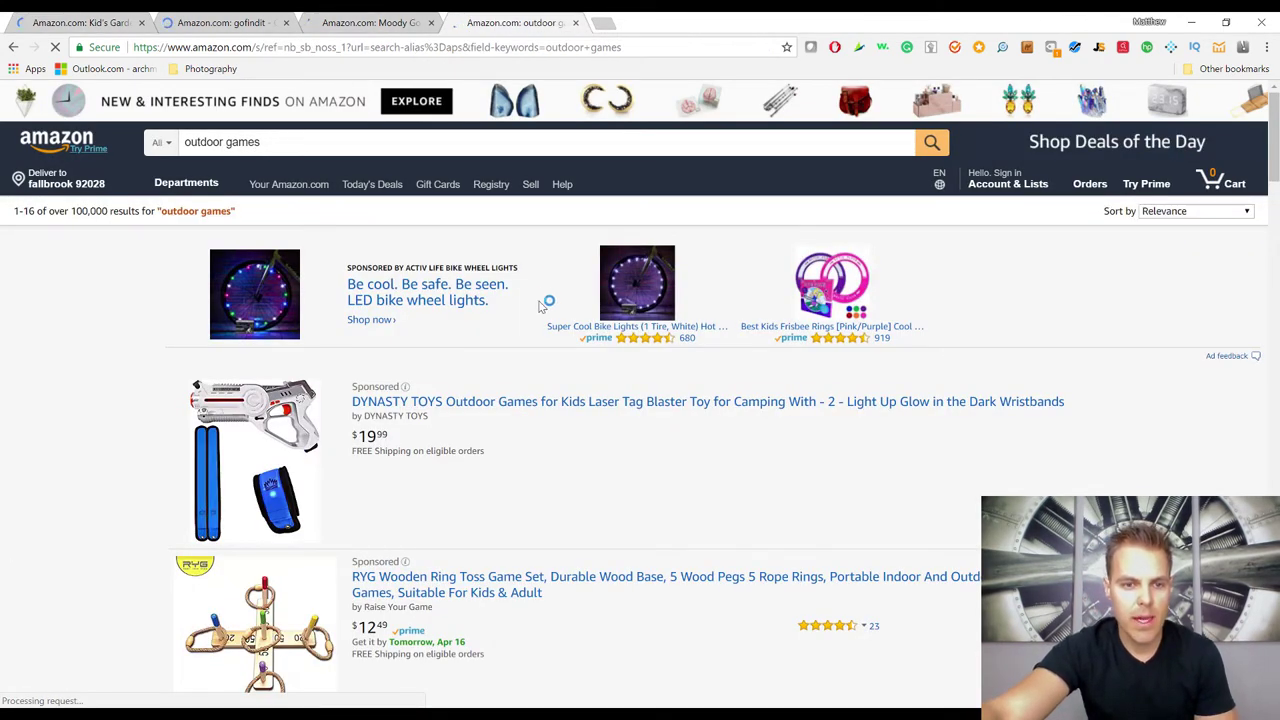
{"action": "scroll", "coordinate": [689, 391], "scroll_direction": "down", "scroll_amount": 4}
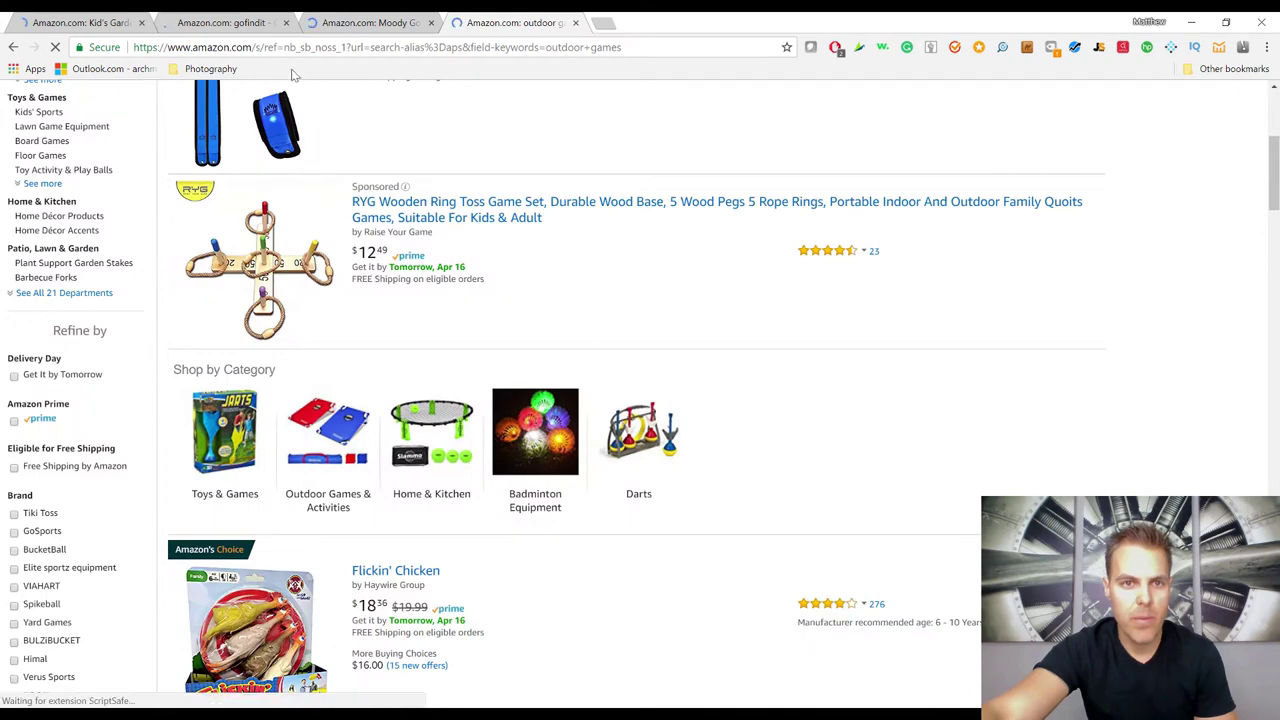
{"action": "left_click", "coordinate": [358, 20]}
{"action": "left_click", "coordinate": [162, 25]}
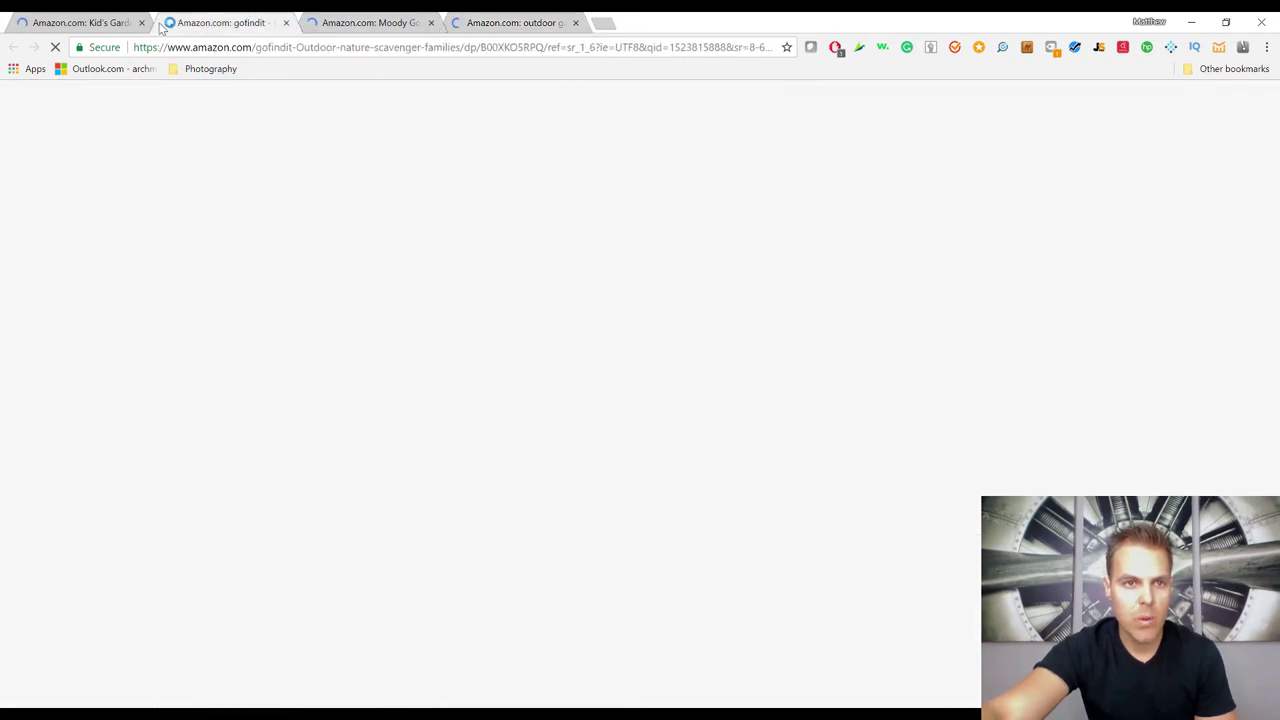
{"action": "left_click", "coordinate": [82, 24]}
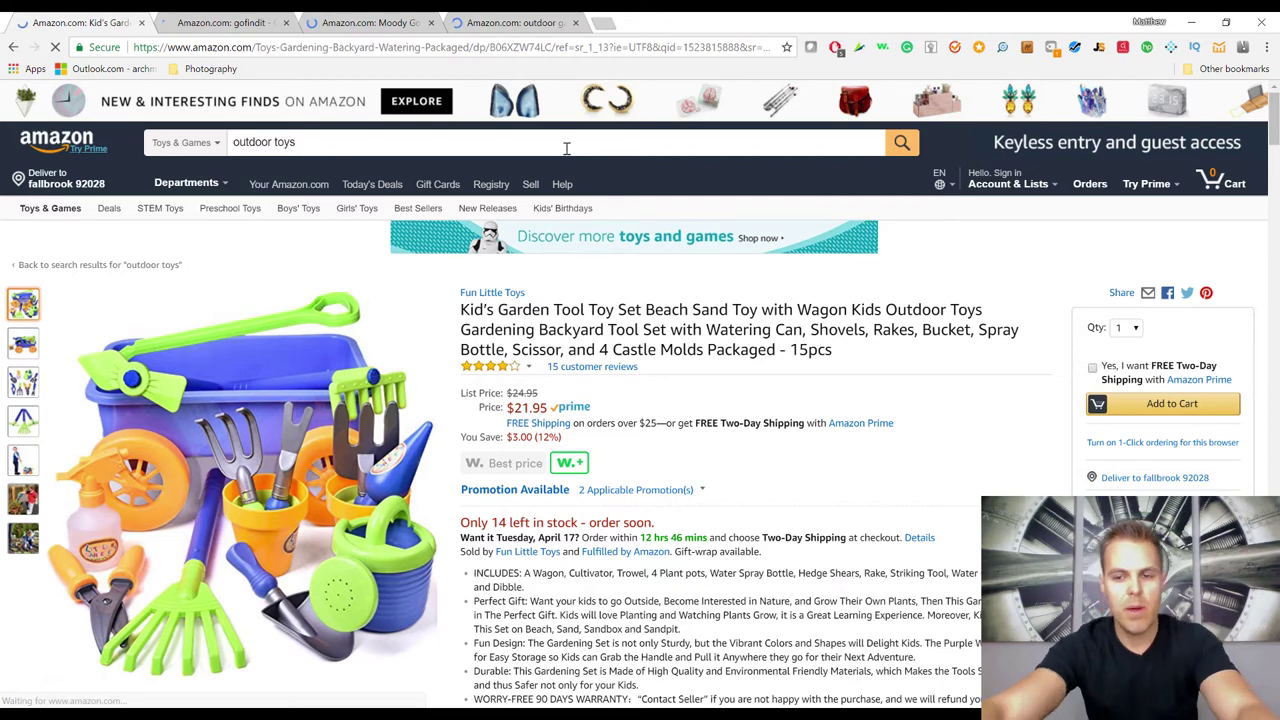
- Replace the search term on the garden tool set page and search Toys & Games for "kids toy beach set"
{"action": "left_click", "coordinate": [349, 143]}
{"action": "key", "text": "ctrl+a"}
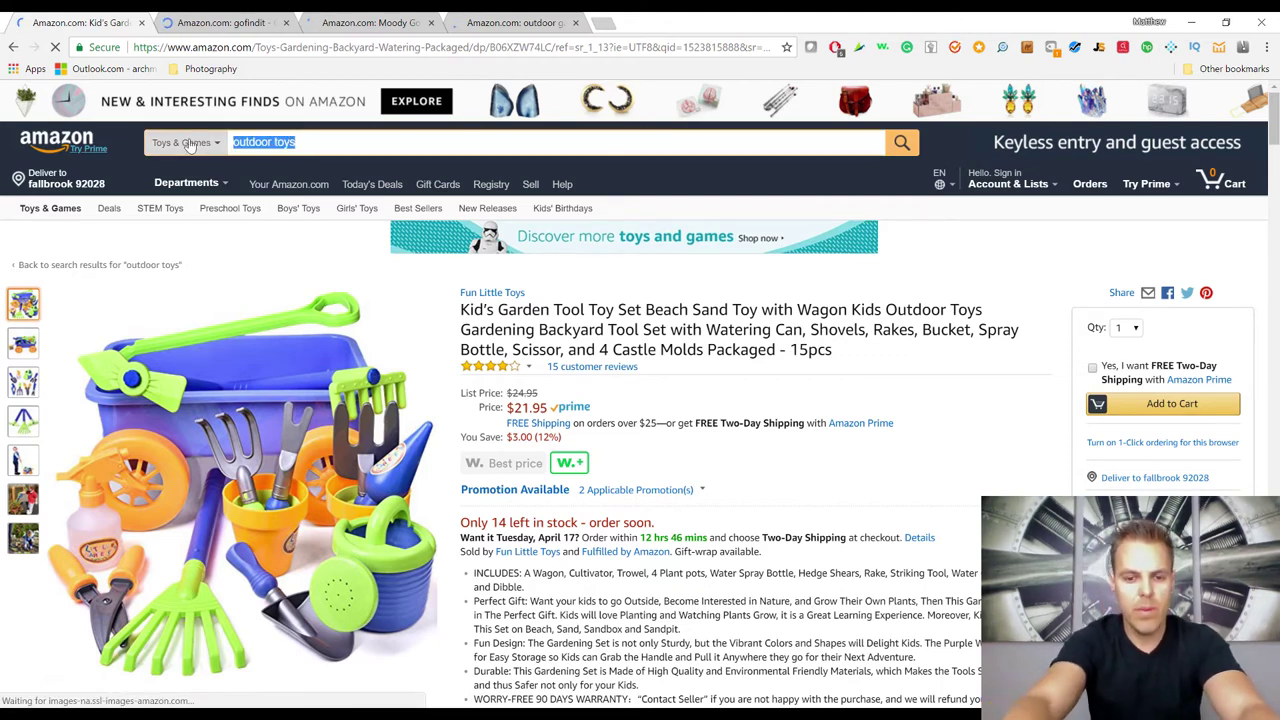
{"action": "type", "text": "kids toy "}
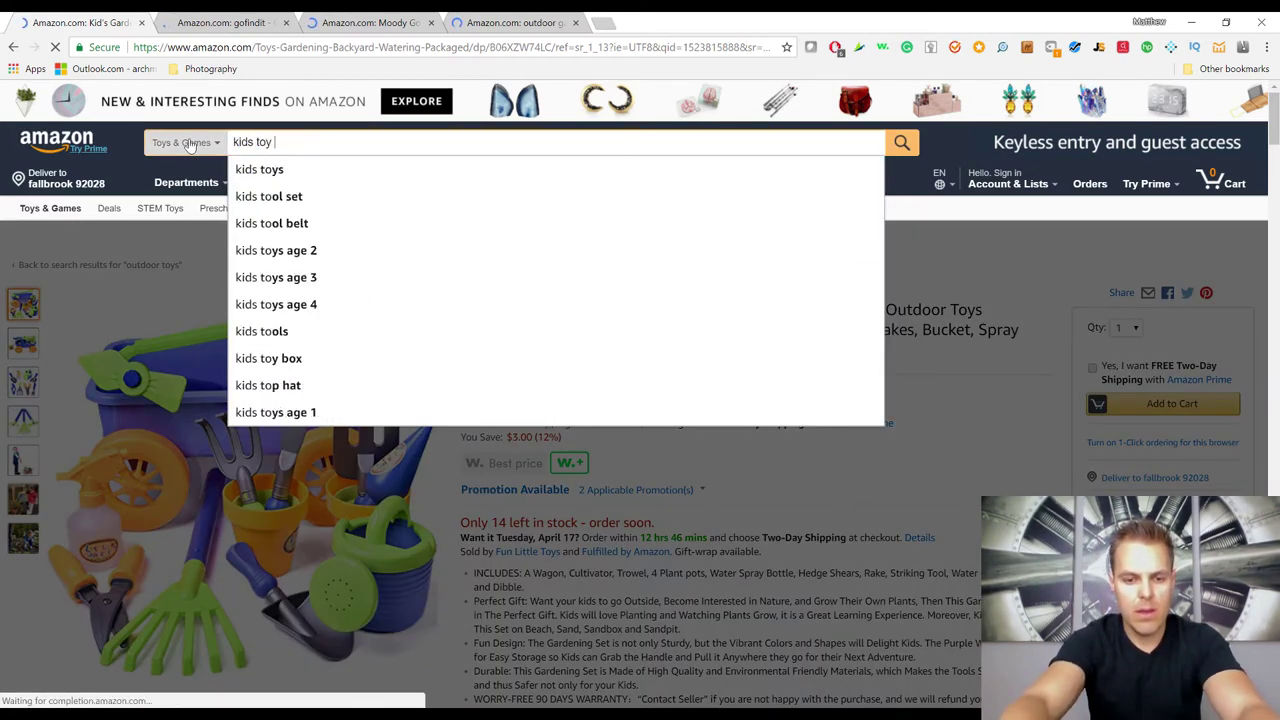
{"action": "type", "text": "beach set"}
{"action": "key", "text": "Return"}
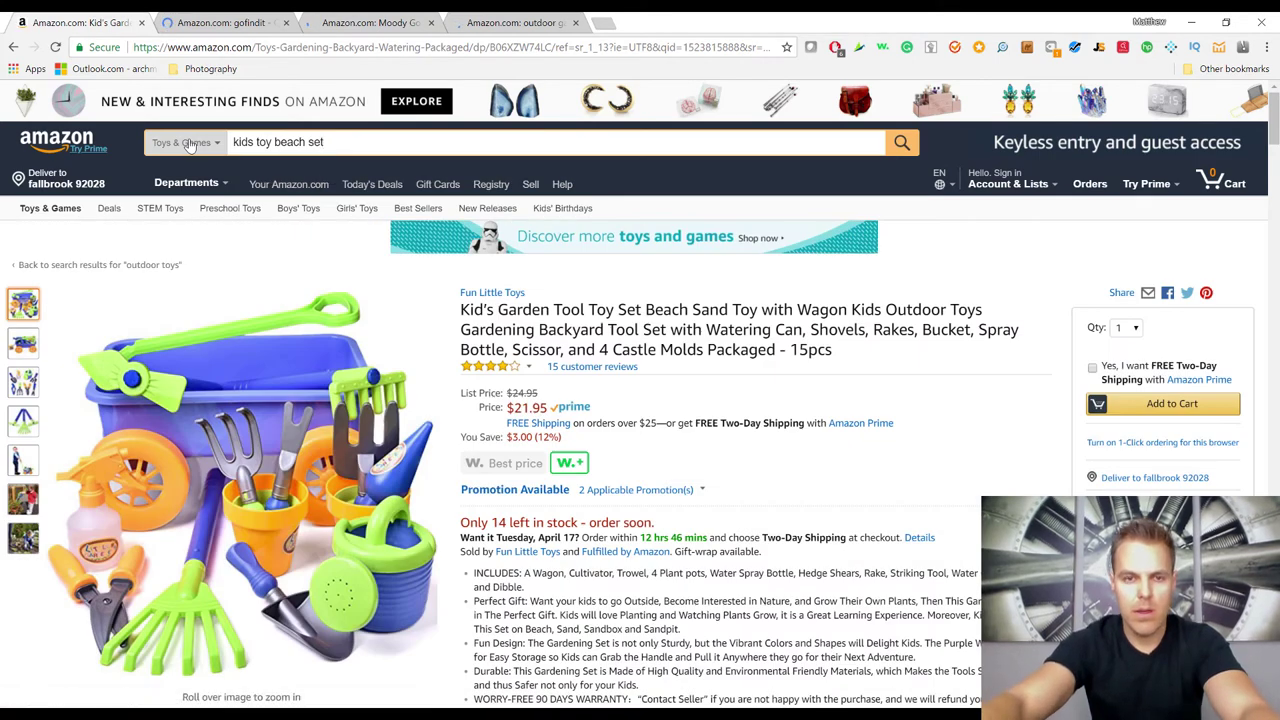
- From the gofindit listing, search Toys & Games for the suggested keyword "scavenger hunt game"
{"action": "left_click", "coordinate": [240, 22]}
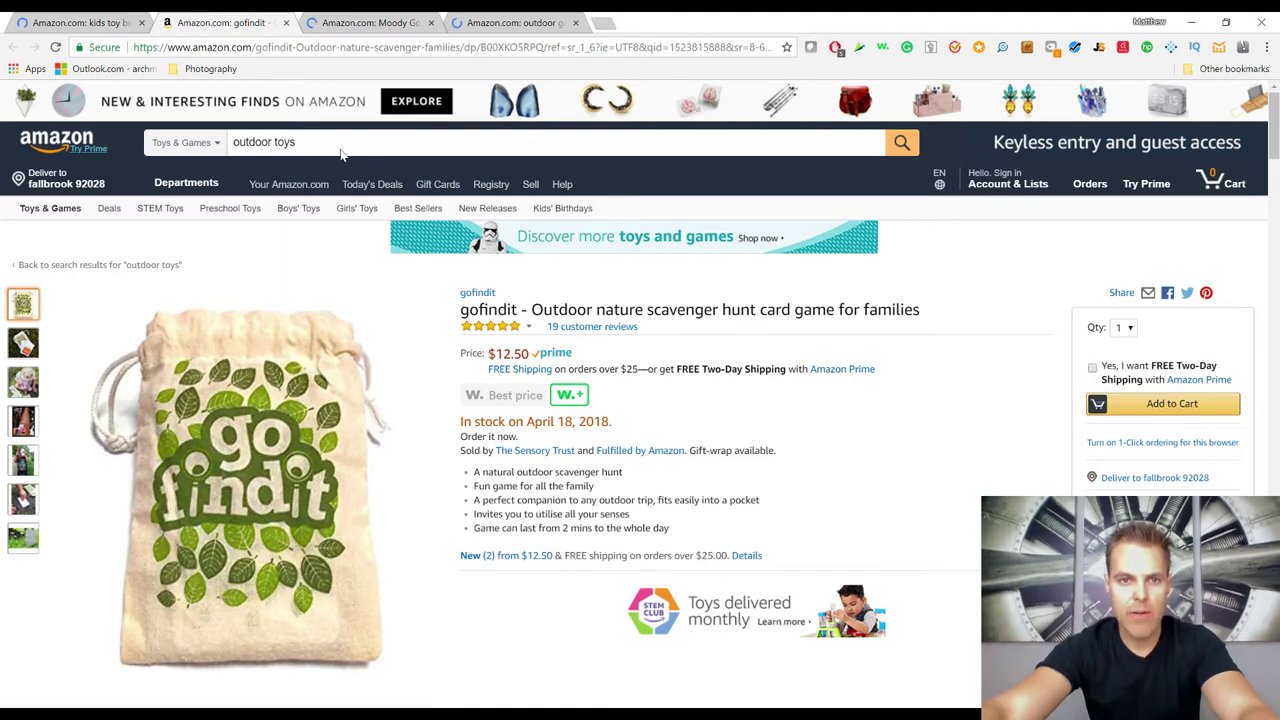
{"action": "left_click_drag", "start_coordinate": [314, 141], "coordinate": [213, 135]}
{"action": "type", "text": "scavenger"}
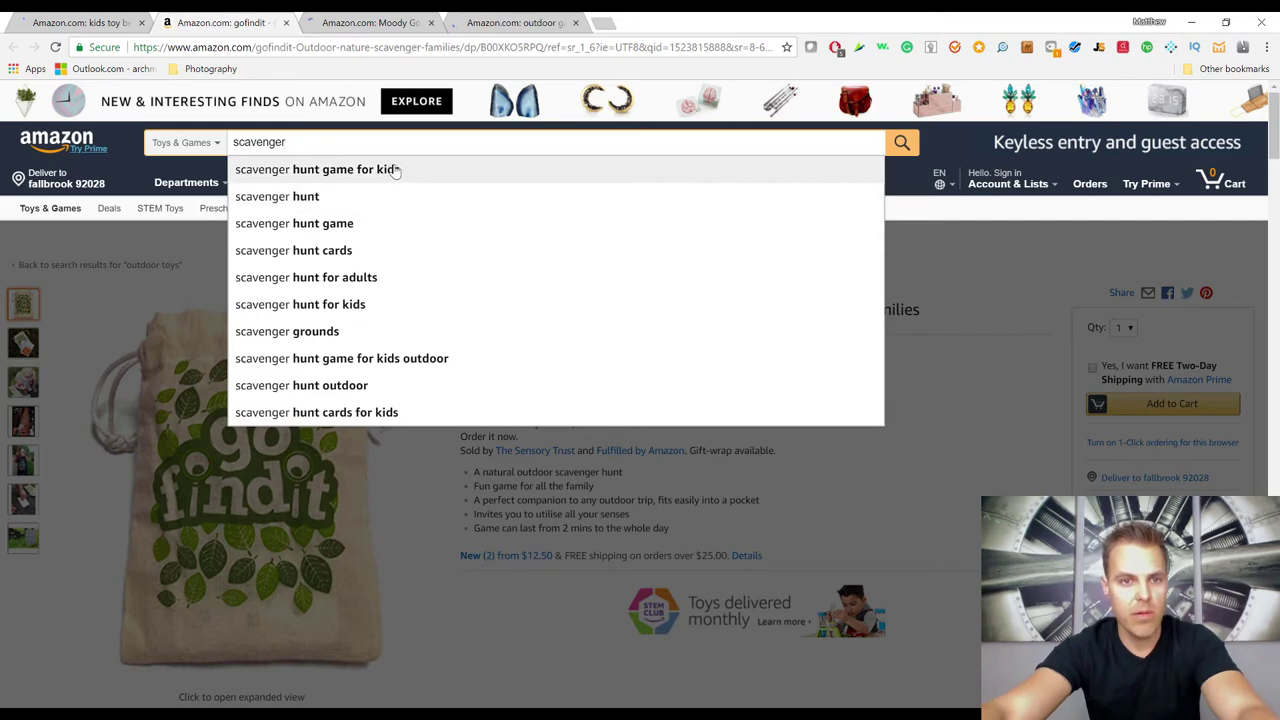
{"action": "left_click", "coordinate": [355, 228]}
- From the Moody Goat explorer gear listing, search Toys & Games for the suggested keyword "explorer kit"
{"action": "left_click", "coordinate": [364, 22]}
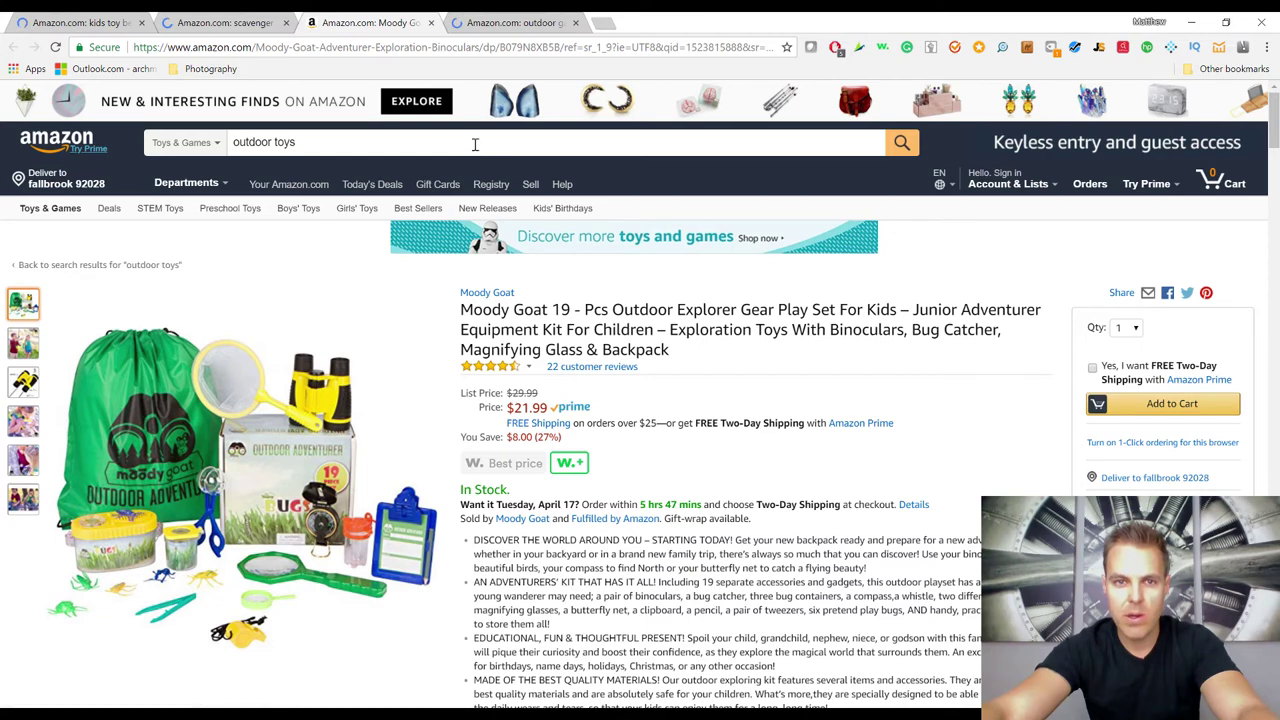
{"action": "left_click_drag", "start_coordinate": [475, 144], "coordinate": [188, 150]}
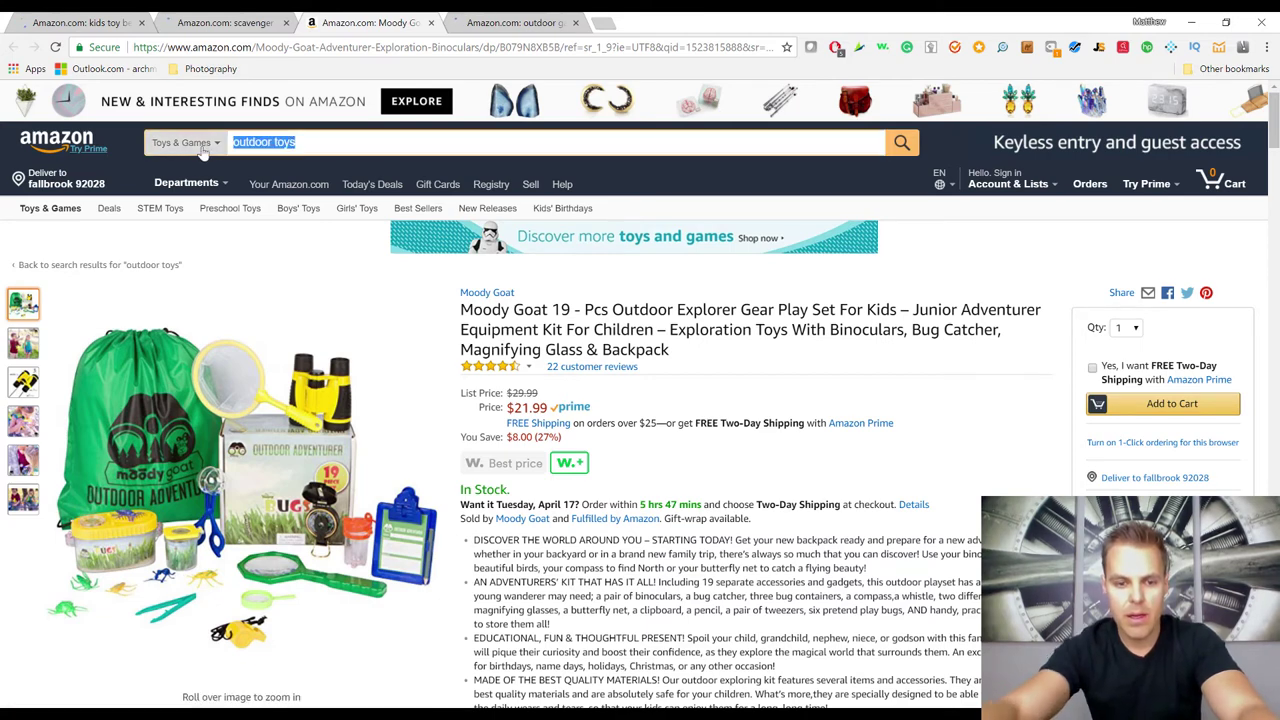
{"action": "type", "text": "explorer"}
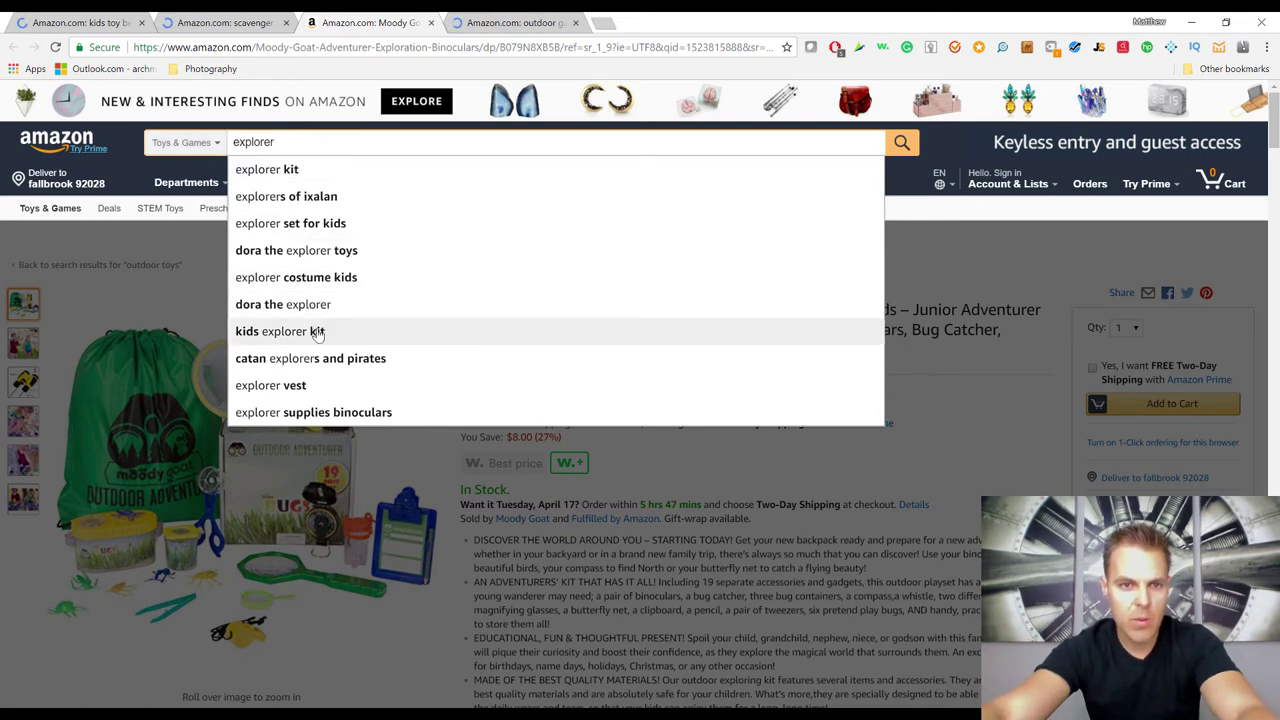
{"action": "left_click", "coordinate": [292, 172]}
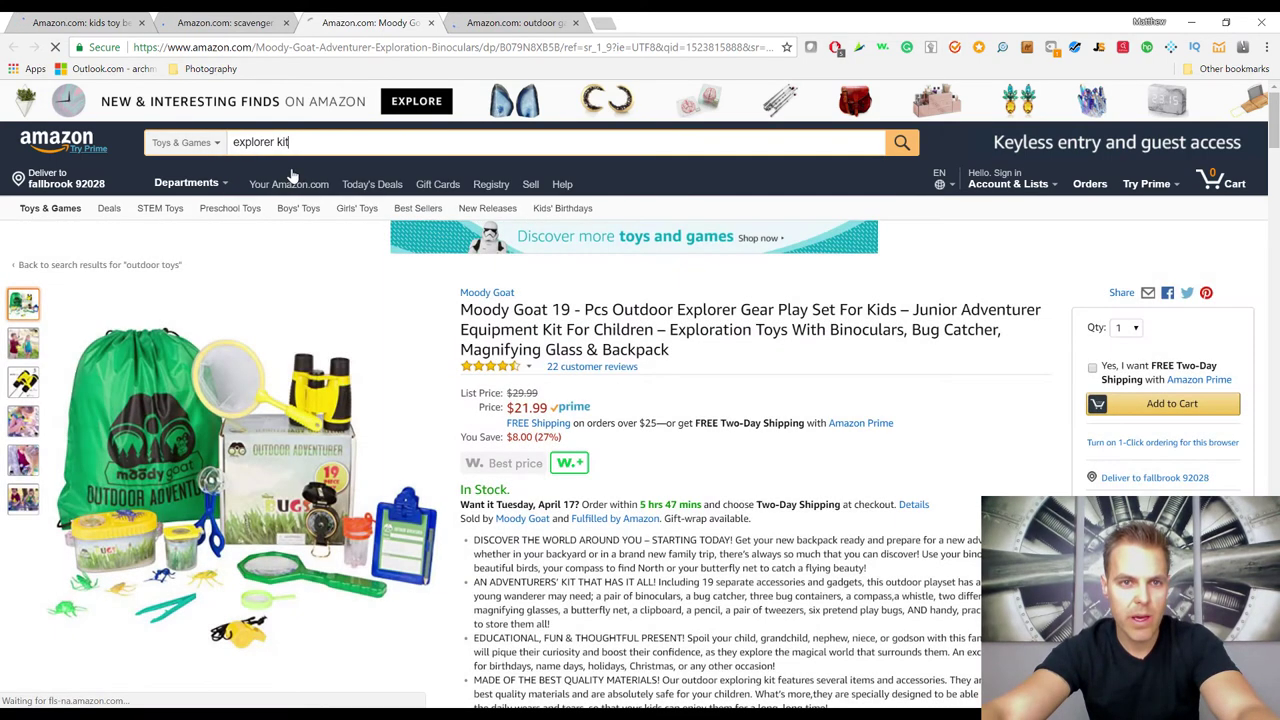
- Open the GoSports Giant Wooden Playing Dice Set from the outdoor games results in a new tab
{"action": "left_click", "coordinate": [495, 24]}
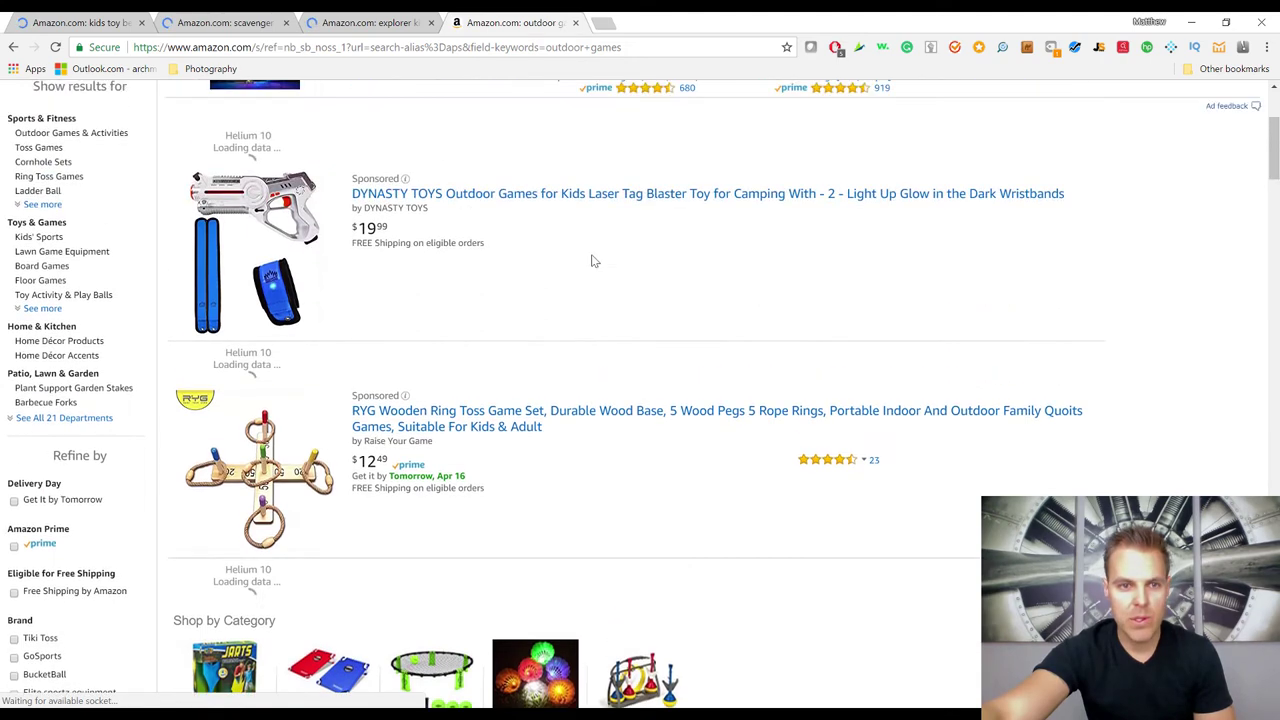
{"action": "scroll", "coordinate": [600, 280], "scroll_direction": "up", "scroll_amount": 1}
{"action": "scroll", "coordinate": [620, 306], "scroll_direction": "up", "scroll_amount": 2}
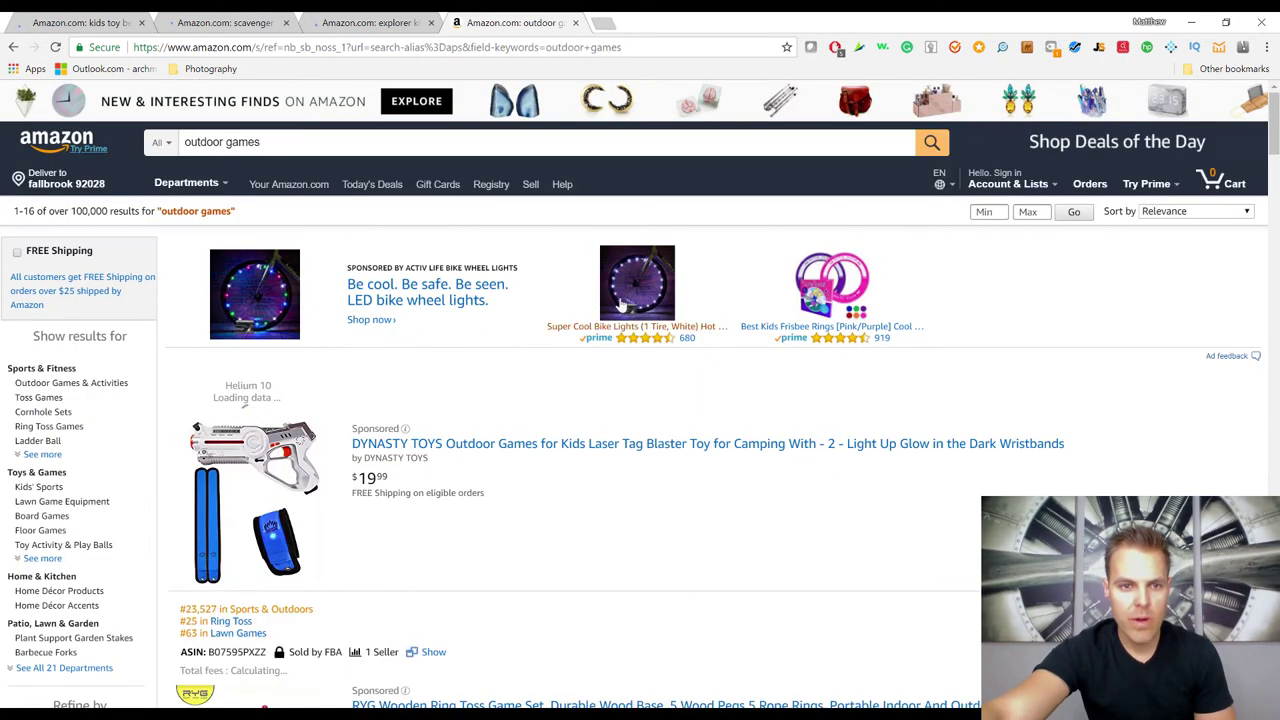
{"action": "scroll", "coordinate": [620, 306], "scroll_direction": "down", "scroll_amount": 3}
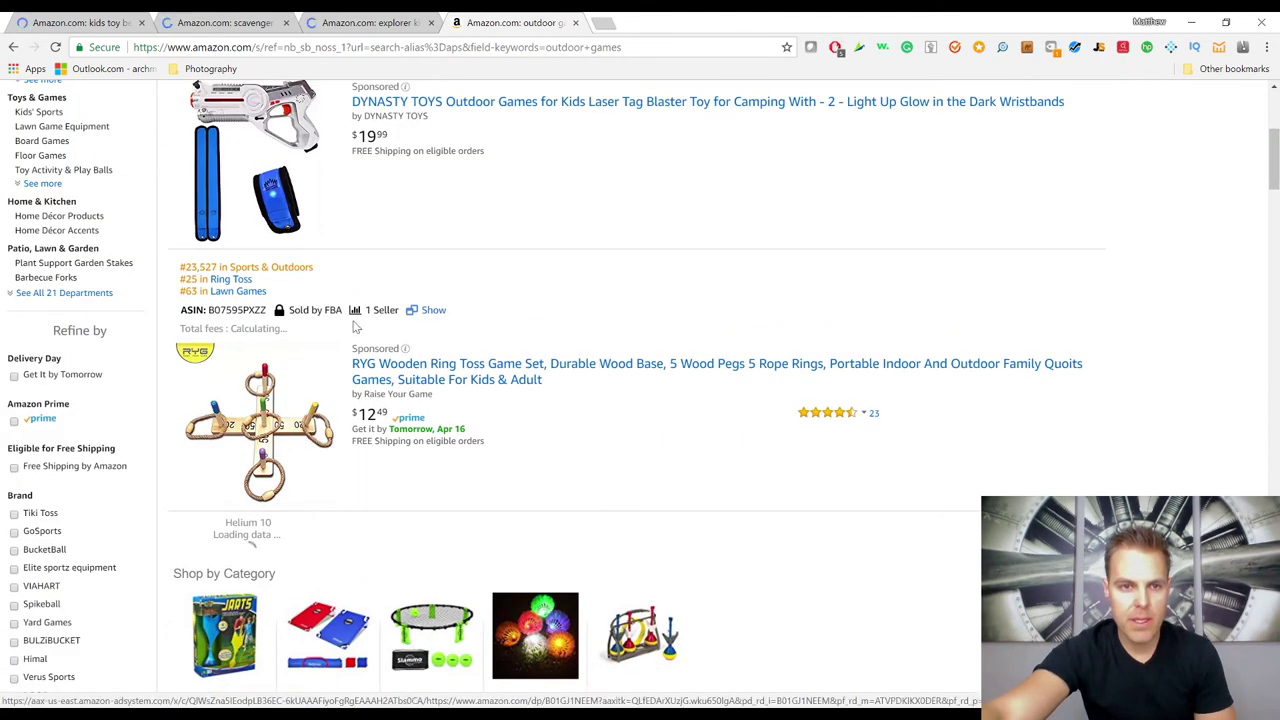
{"action": "scroll", "coordinate": [274, 285], "scroll_direction": "down", "scroll_amount": 2}
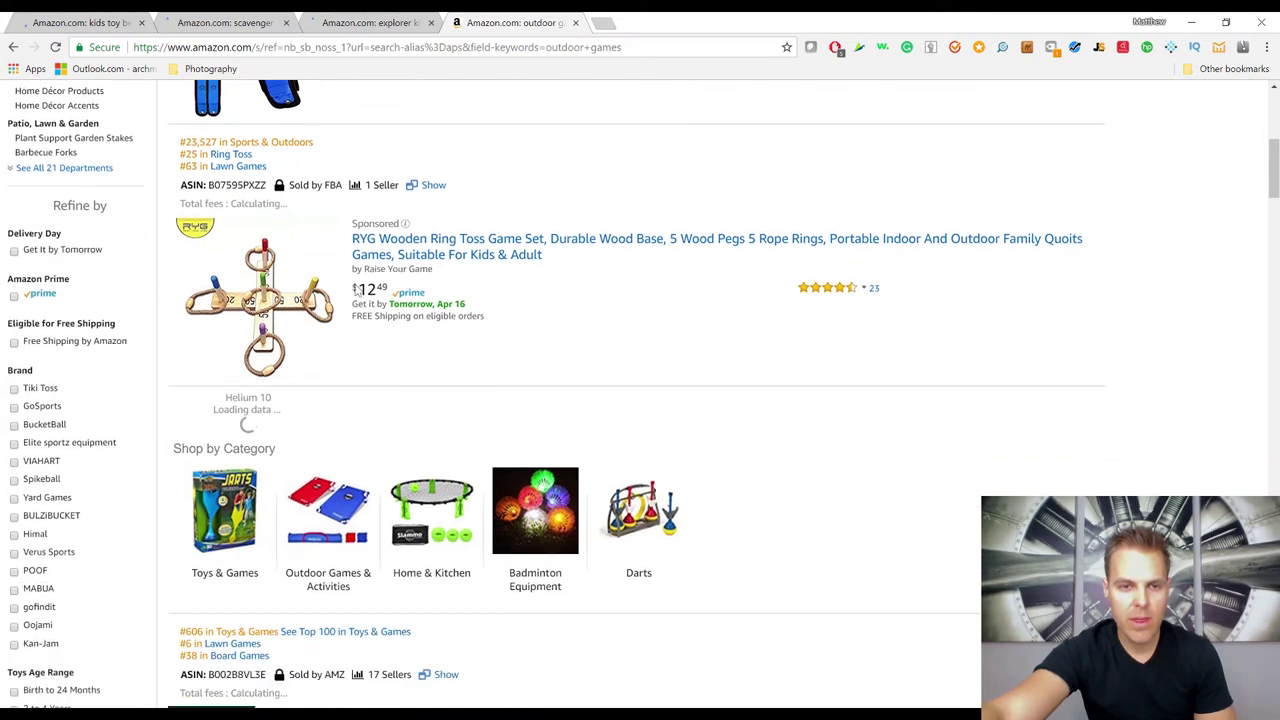
{"action": "scroll", "coordinate": [392, 288], "scroll_direction": "down", "scroll_amount": 3}
{"action": "scroll", "coordinate": [440, 266], "scroll_direction": "down", "scroll_amount": 3}
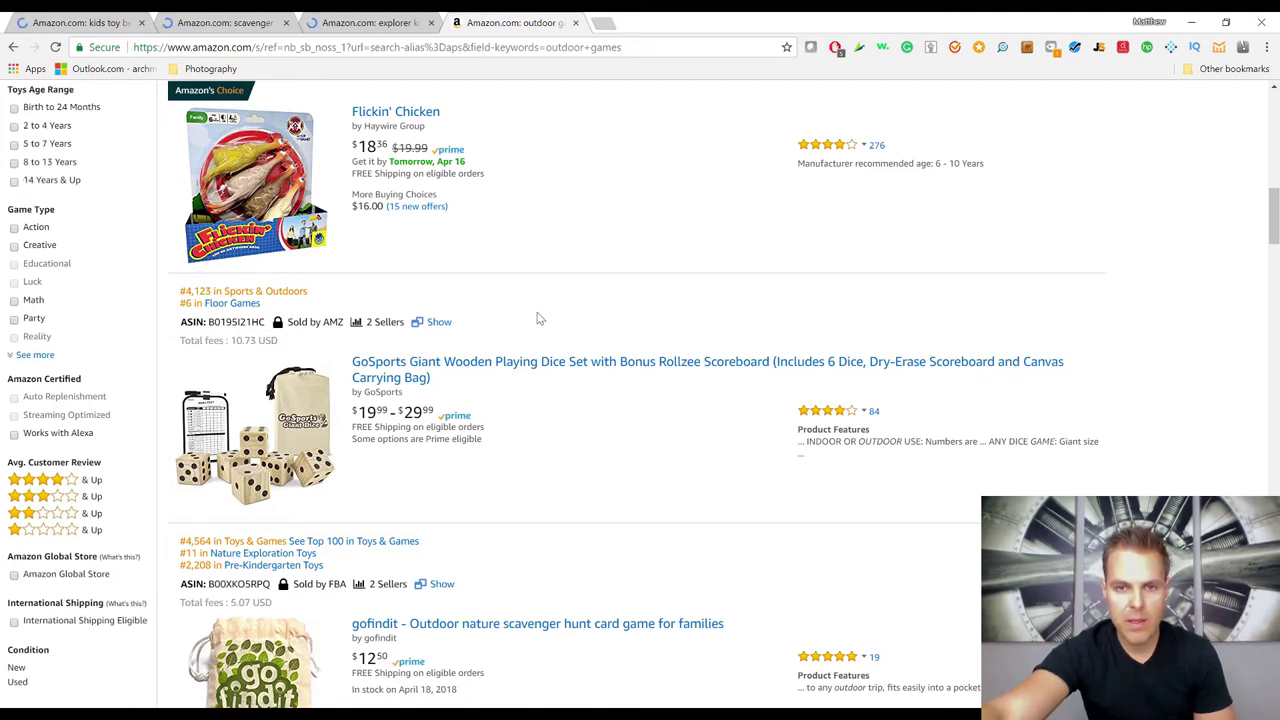
{"action": "scroll", "coordinate": [800, 300], "scroll_direction": "down", "scroll_amount": 1}
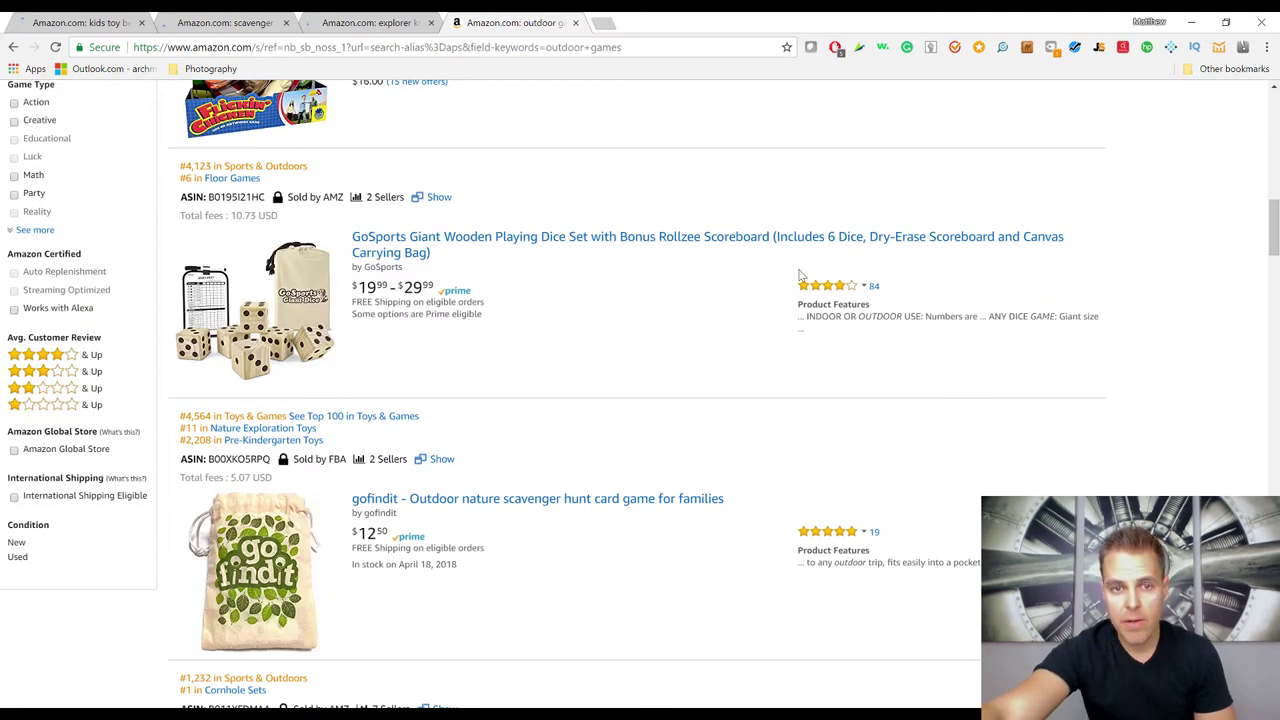
{"action": "right_click", "coordinate": [487, 245]}
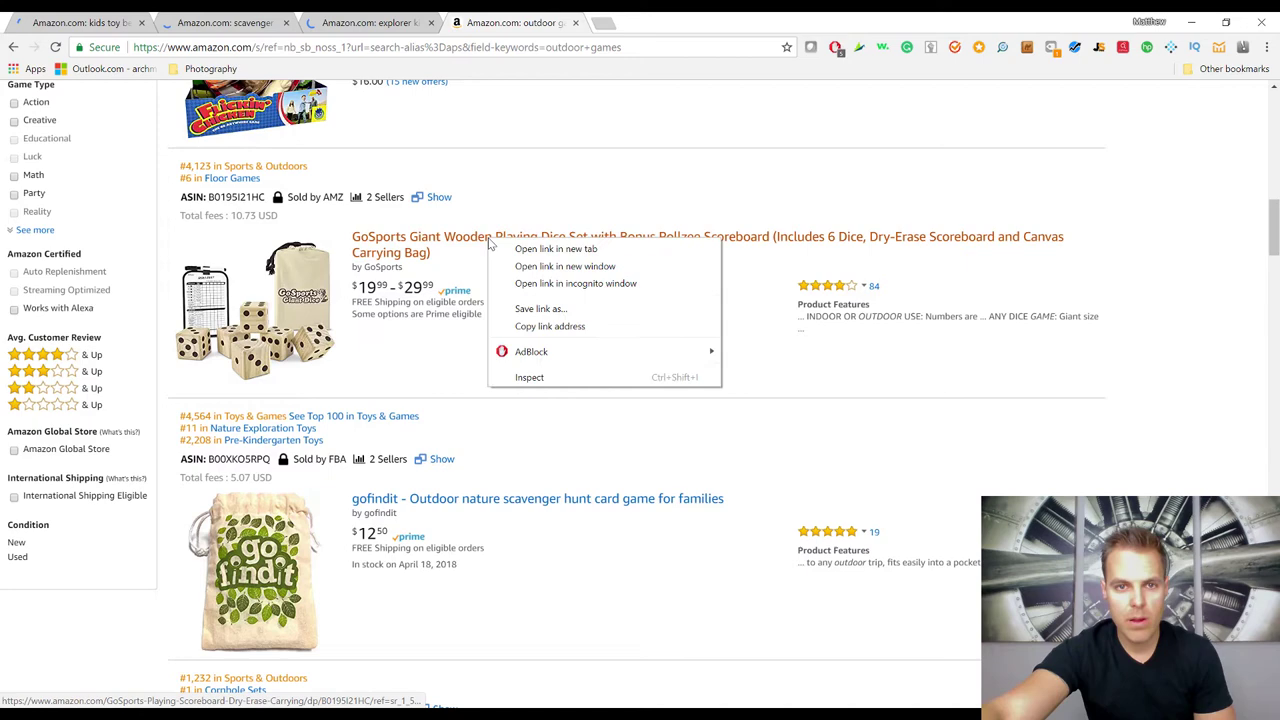
{"action": "left_click", "coordinate": [542, 252]}
- Examine the remaining outdoor games results for further product ideas and close that results page
{"action": "scroll", "coordinate": [551, 355], "scroll_direction": "down", "scroll_amount": 2}
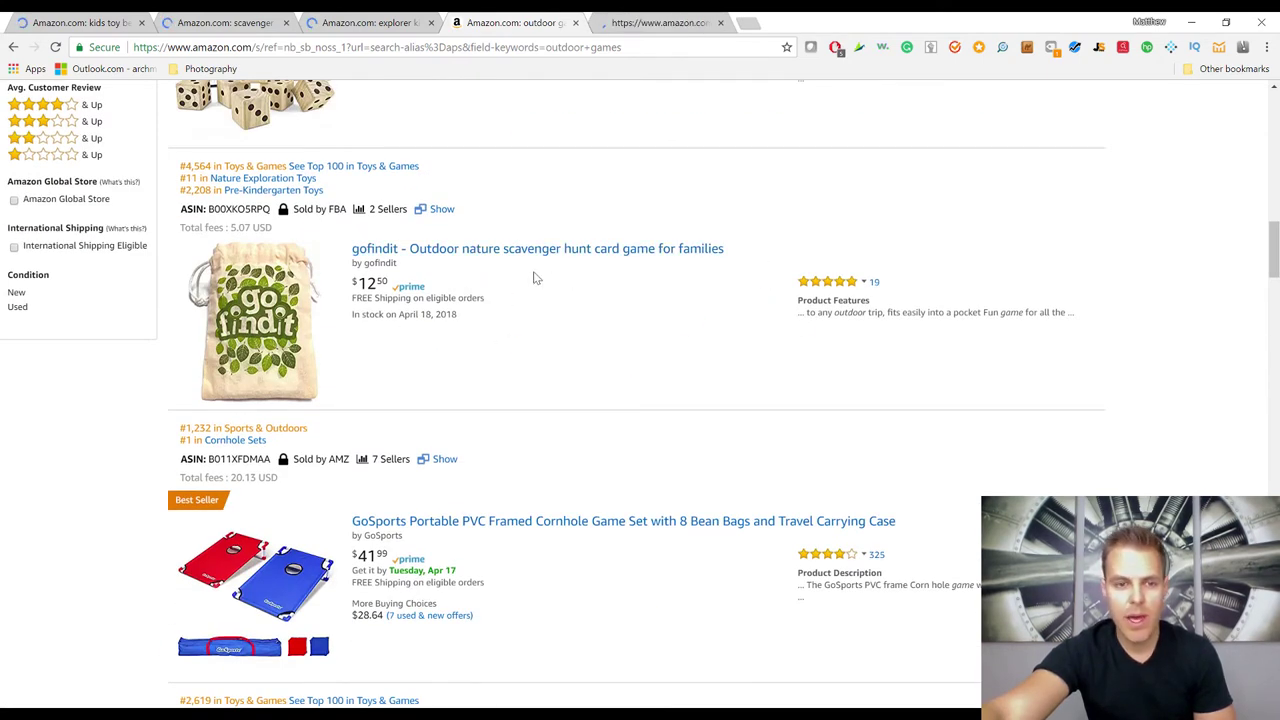
{"action": "scroll", "coordinate": [536, 276], "scroll_direction": "down", "scroll_amount": 4}
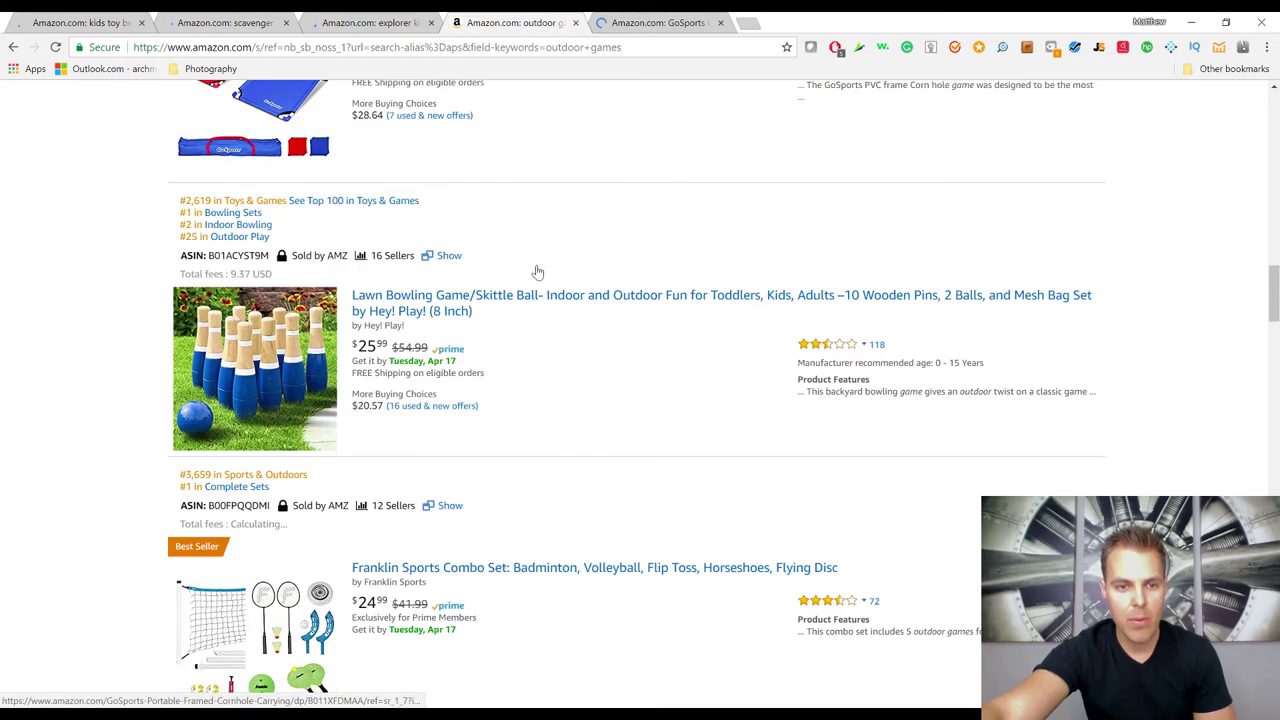
{"action": "scroll", "coordinate": [537, 270], "scroll_direction": "down", "scroll_amount": 4}
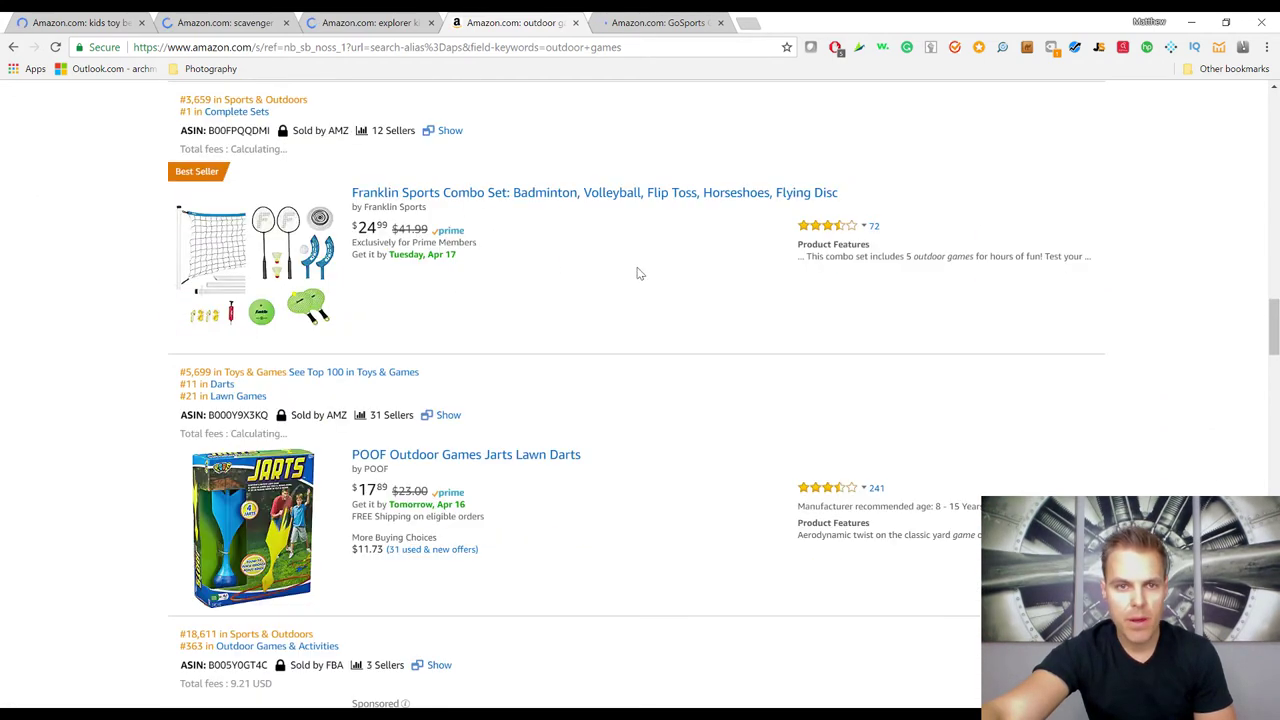
{"action": "scroll", "coordinate": [381, 229], "scroll_direction": "down", "scroll_amount": 5}
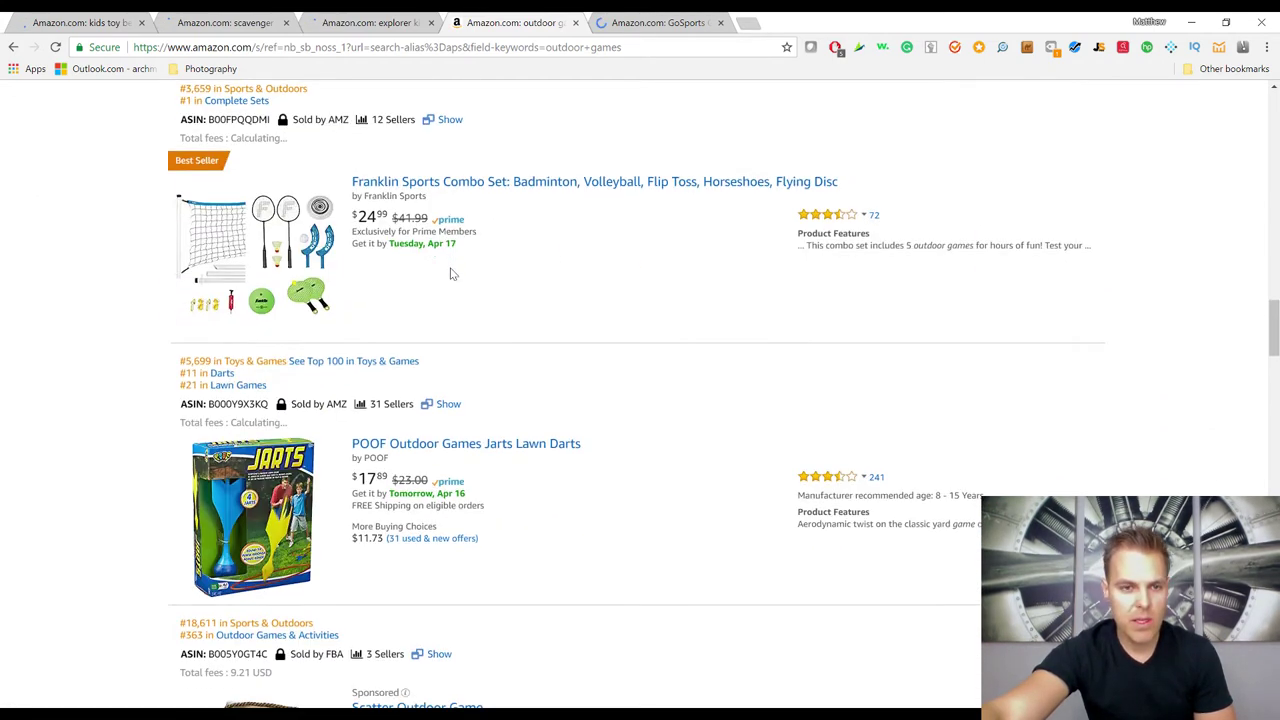
{"action": "scroll", "coordinate": [455, 263], "scroll_direction": "down", "scroll_amount": 8}
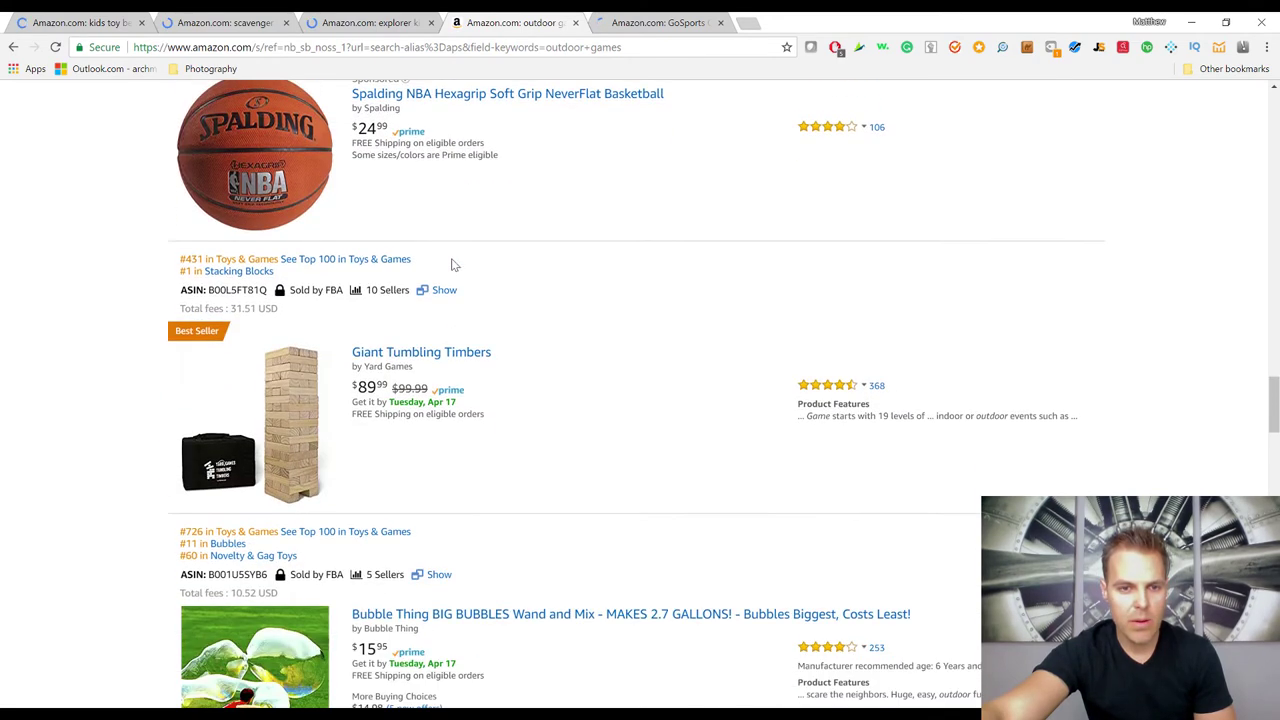
{"action": "scroll", "coordinate": [458, 265], "scroll_direction": "down", "scroll_amount": 4}
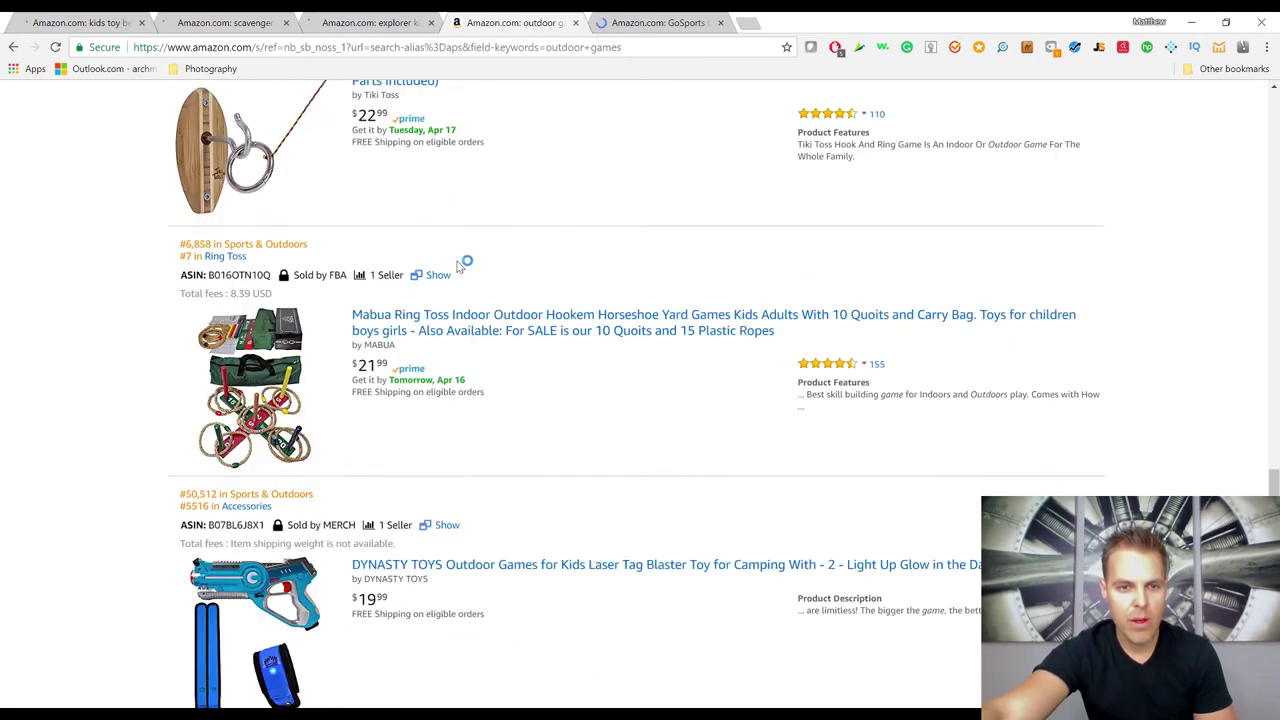
{"action": "scroll", "coordinate": [499, 274], "scroll_direction": "down", "scroll_amount": 2}
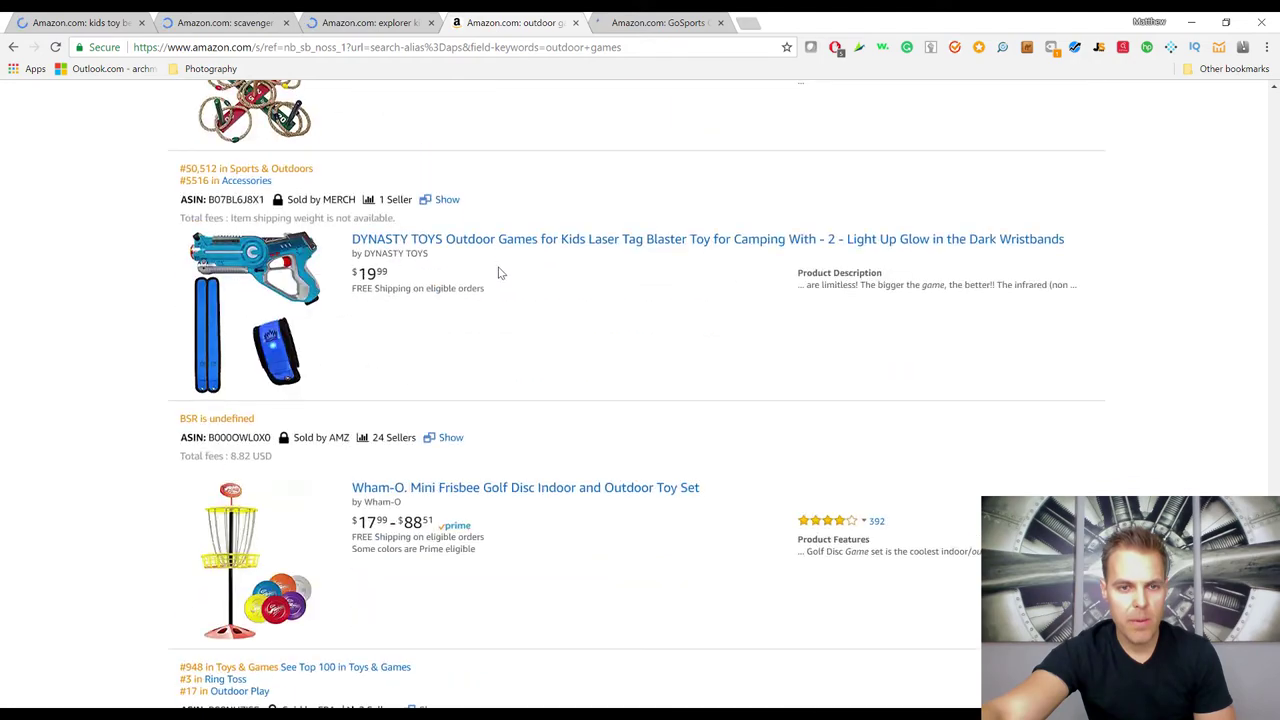
{"action": "scroll", "coordinate": [502, 265], "scroll_direction": "down", "scroll_amount": 12}
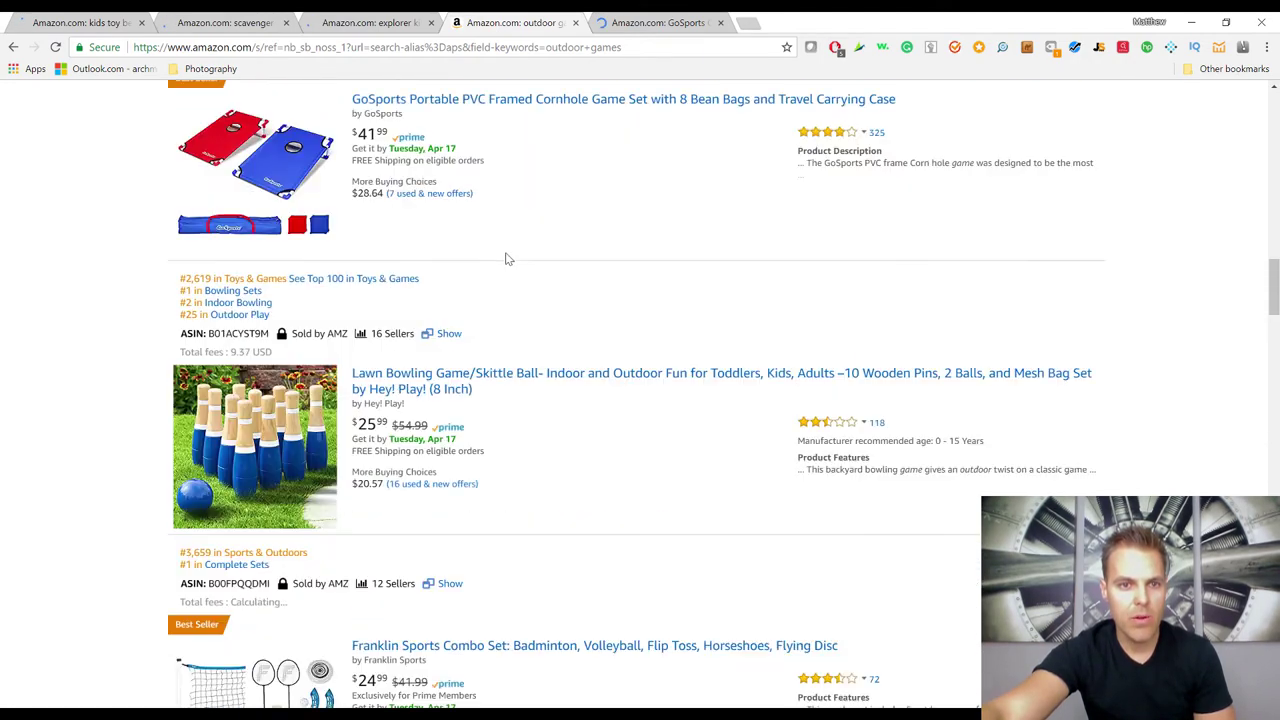
{"action": "scroll", "coordinate": [506, 257], "scroll_direction": "up", "scroll_amount": 15}
{"action": "scroll", "coordinate": [506, 259], "scroll_direction": "up", "scroll_amount": 4}
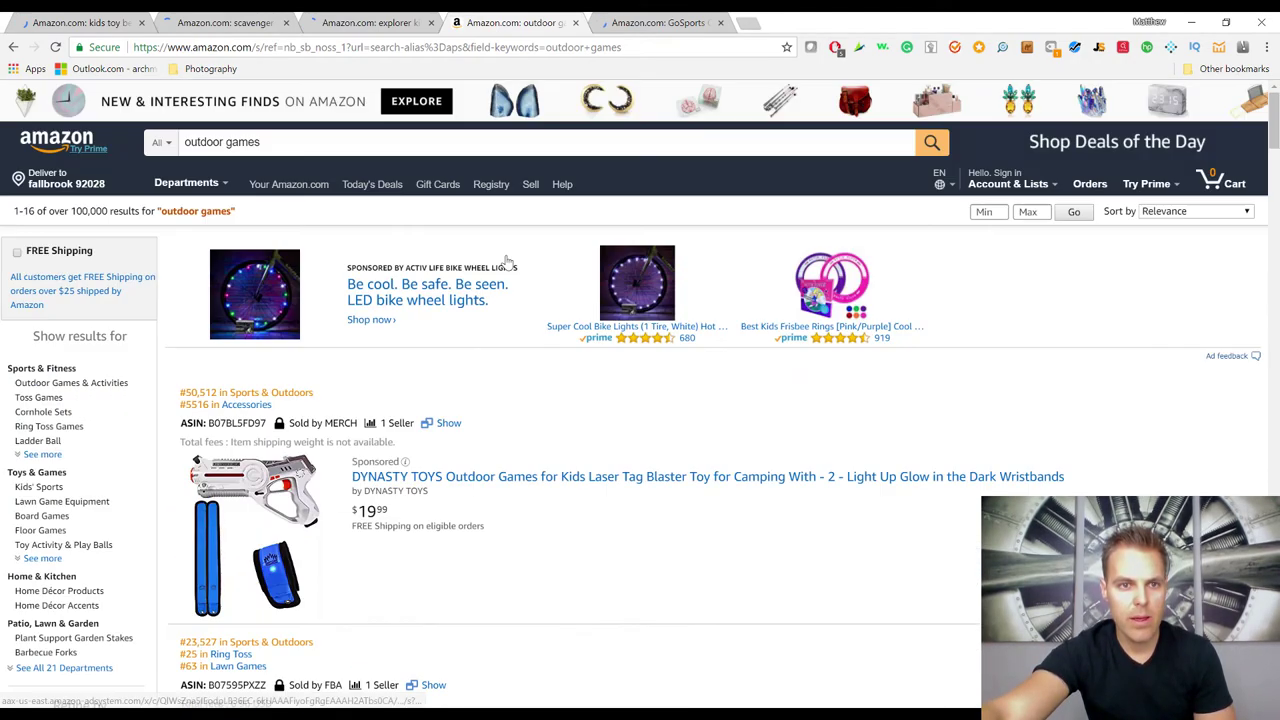
{"action": "left_click", "coordinate": [576, 23]}
- Check the kids toy beach set results, review the scavenger hunt game results and run Jungle Scout on the latter
{"action": "left_click", "coordinate": [85, 22]}
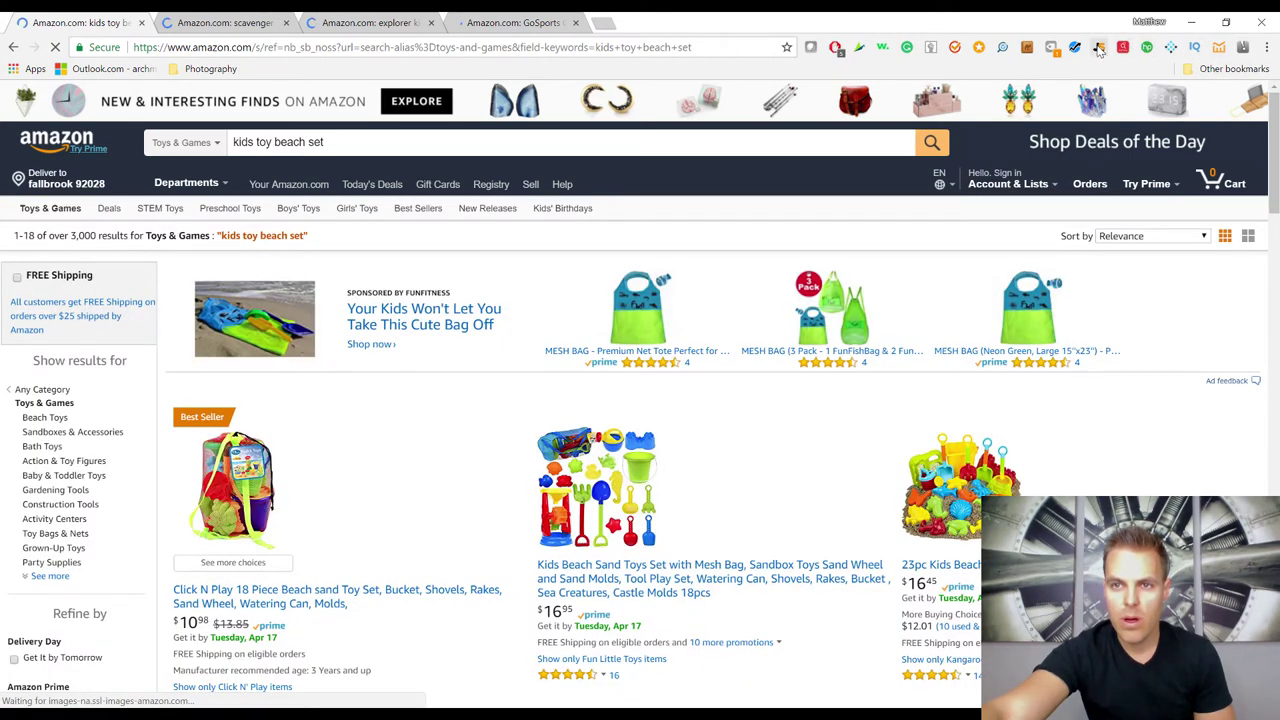
{"action": "left_click", "coordinate": [230, 20]}
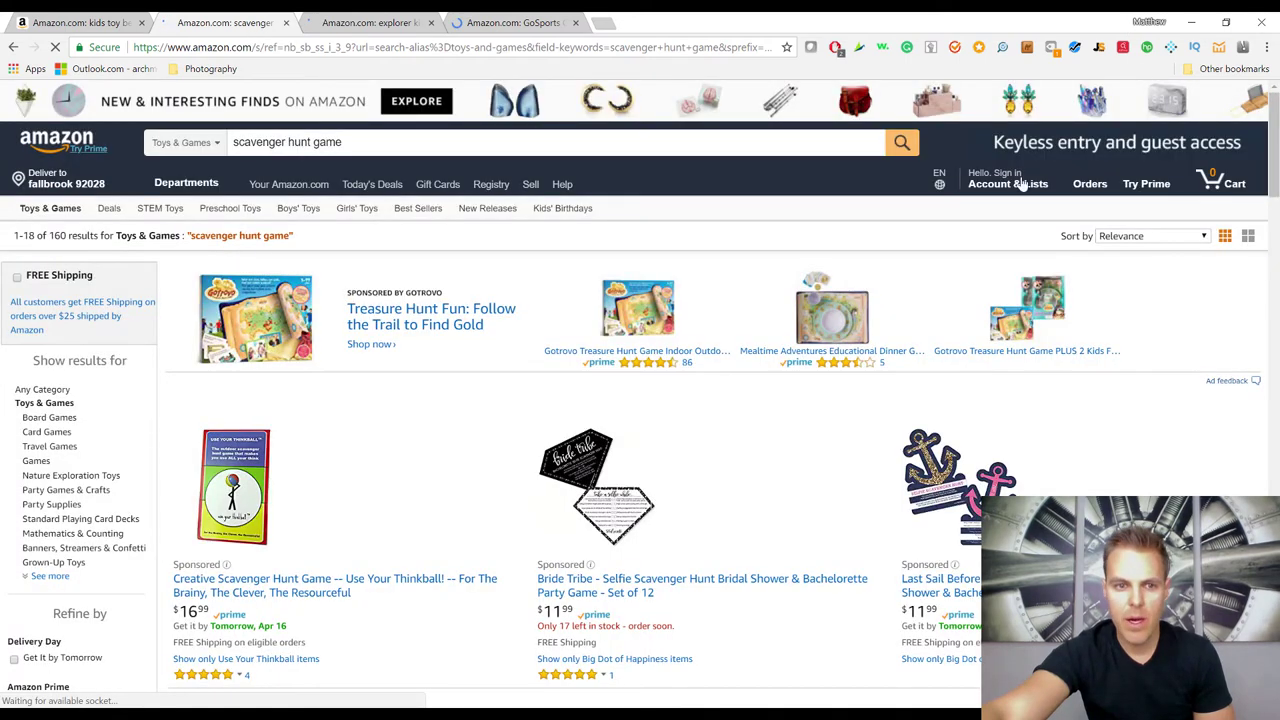
{"action": "scroll", "coordinate": [760, 374], "scroll_direction": "down", "scroll_amount": 4}
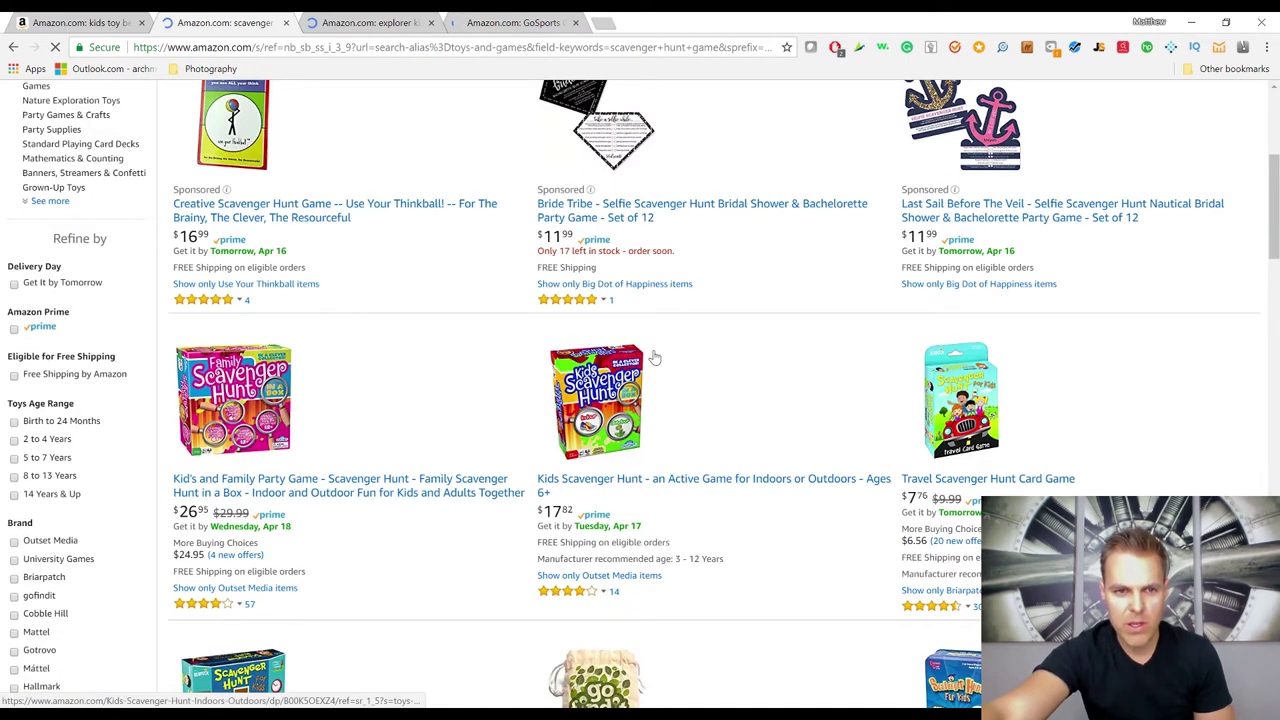
{"action": "scroll", "coordinate": [651, 357], "scroll_direction": "down", "scroll_amount": 3}
{"action": "scroll", "coordinate": [494, 391], "scroll_direction": "down", "scroll_amount": 3}
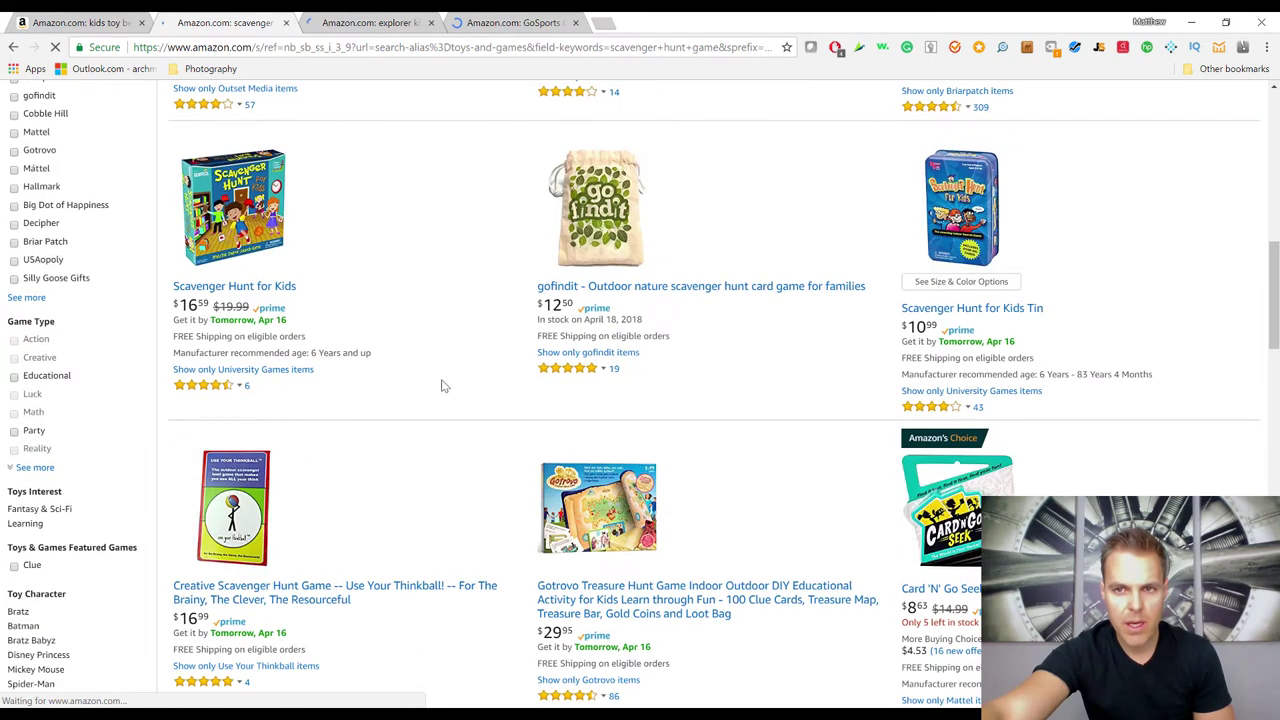
{"action": "scroll", "coordinate": [424, 380], "scroll_direction": "up", "scroll_amount": 3}
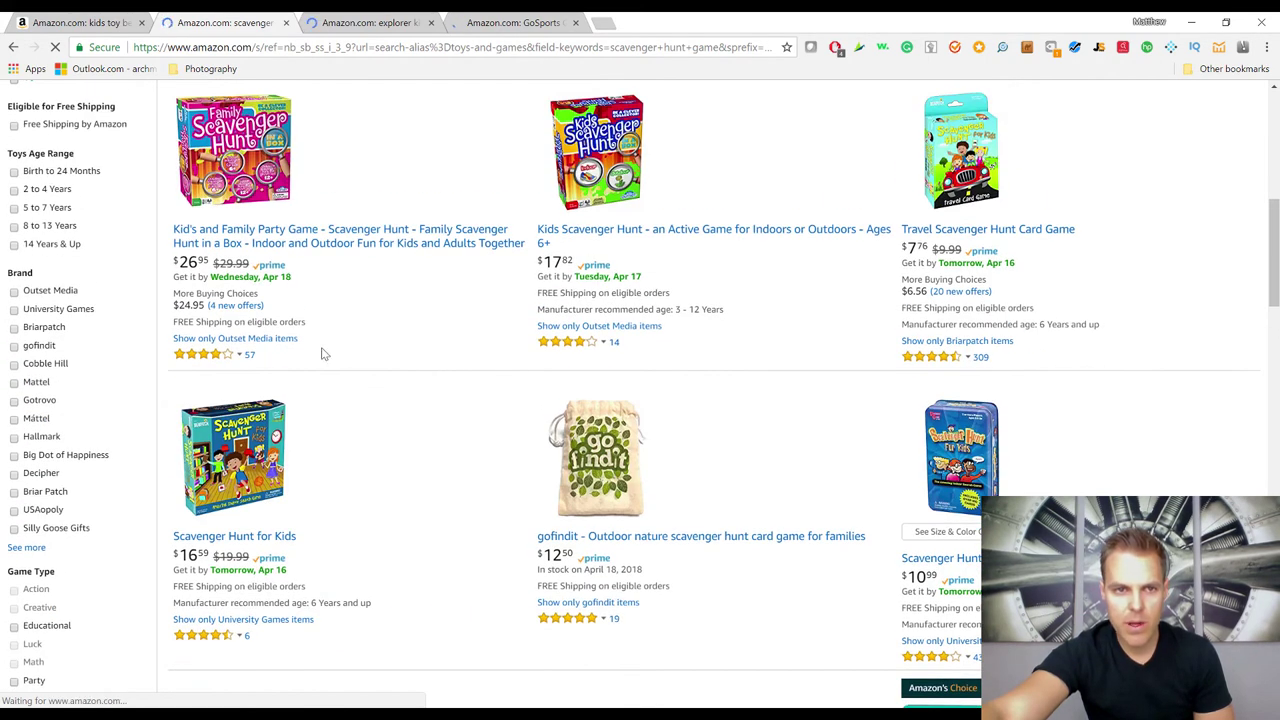
{"action": "scroll", "coordinate": [322, 353], "scroll_direction": "down", "scroll_amount": 3}
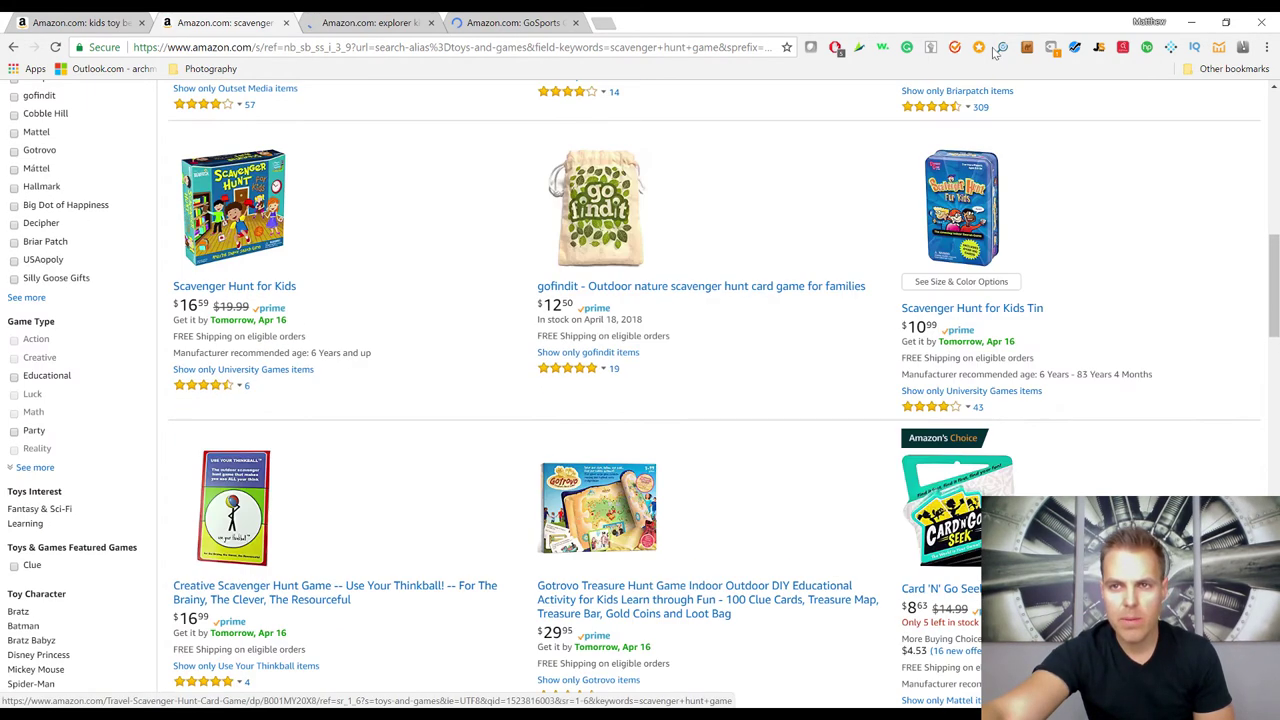
{"action": "left_click", "coordinate": [1098, 48]}
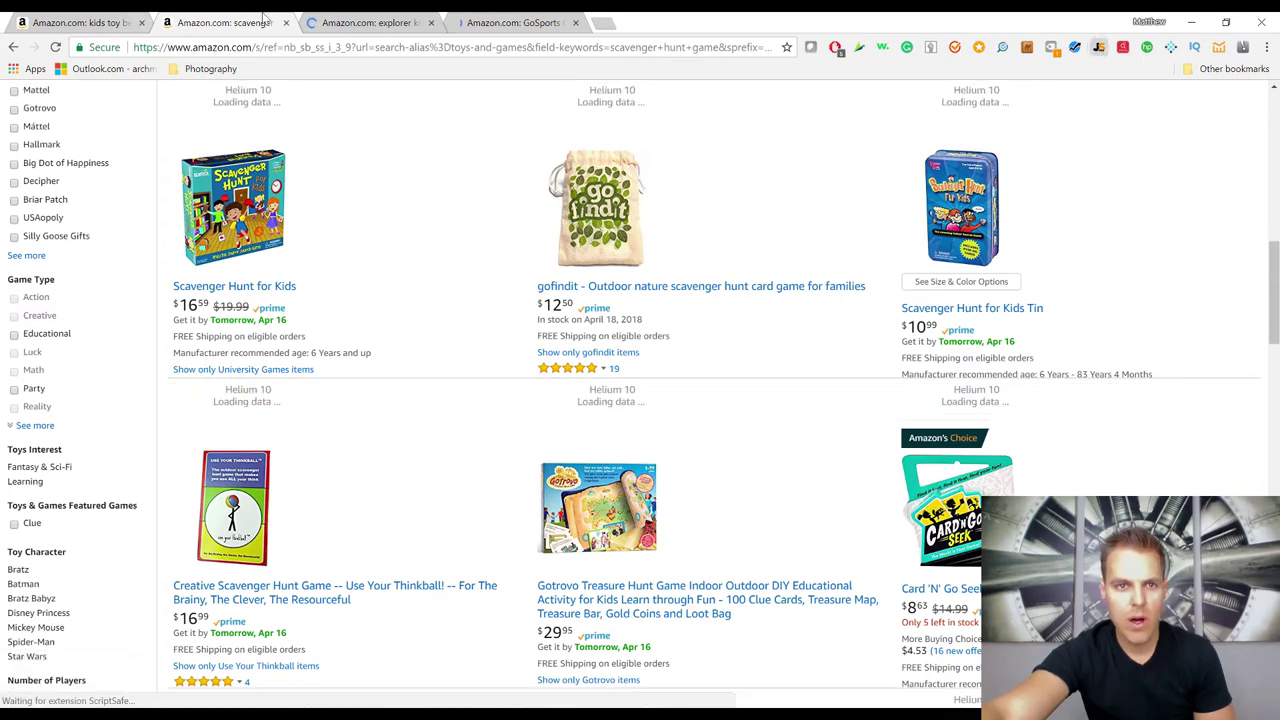
- Look through the explorer kit results for comparable kids' exploration sets and switch to the GoSports giant dice set listing
{"action": "left_click", "coordinate": [365, 22]}
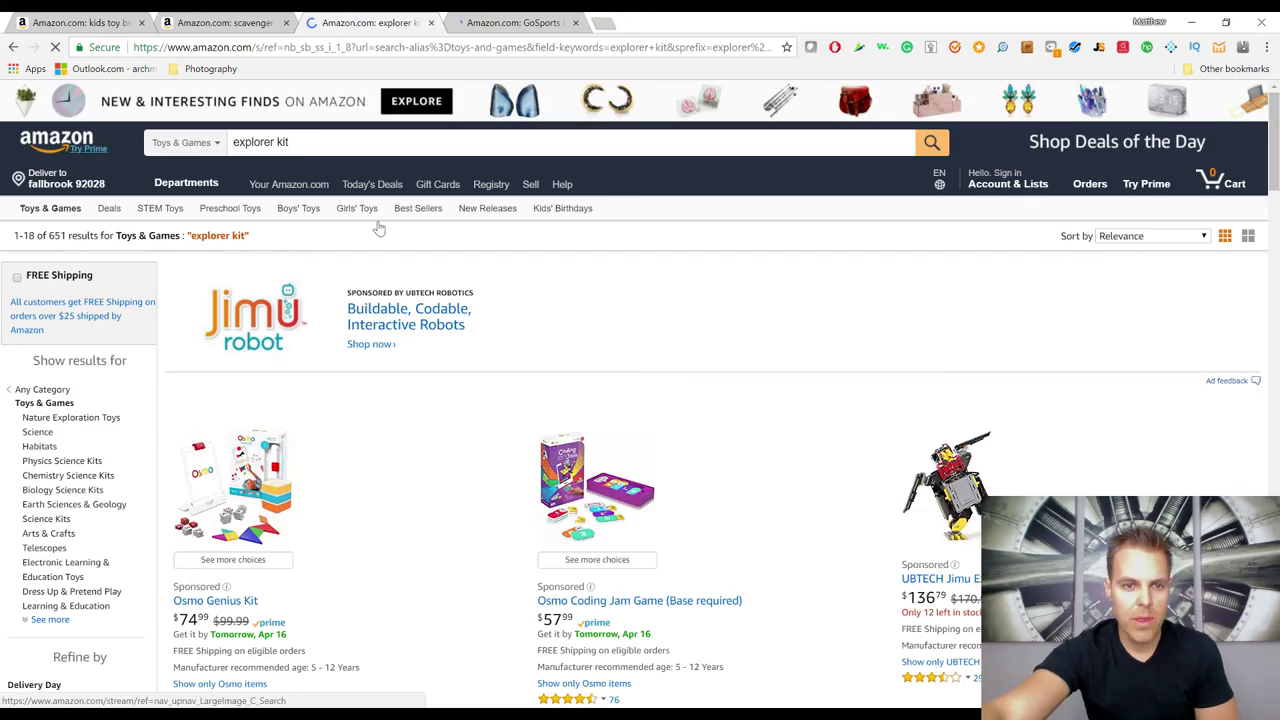
{"action": "scroll", "coordinate": [1063, 334], "scroll_direction": "down", "scroll_amount": 7}
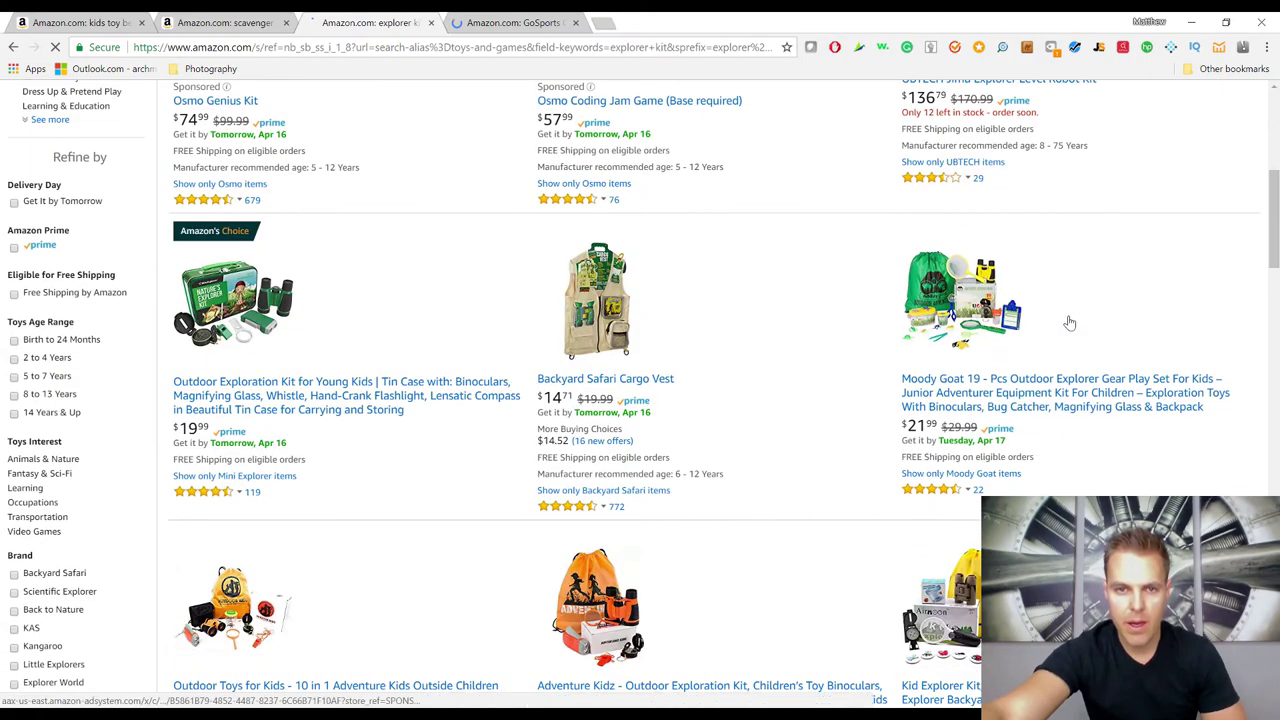
{"action": "scroll", "coordinate": [1036, 316], "scroll_direction": "down", "scroll_amount": 4}
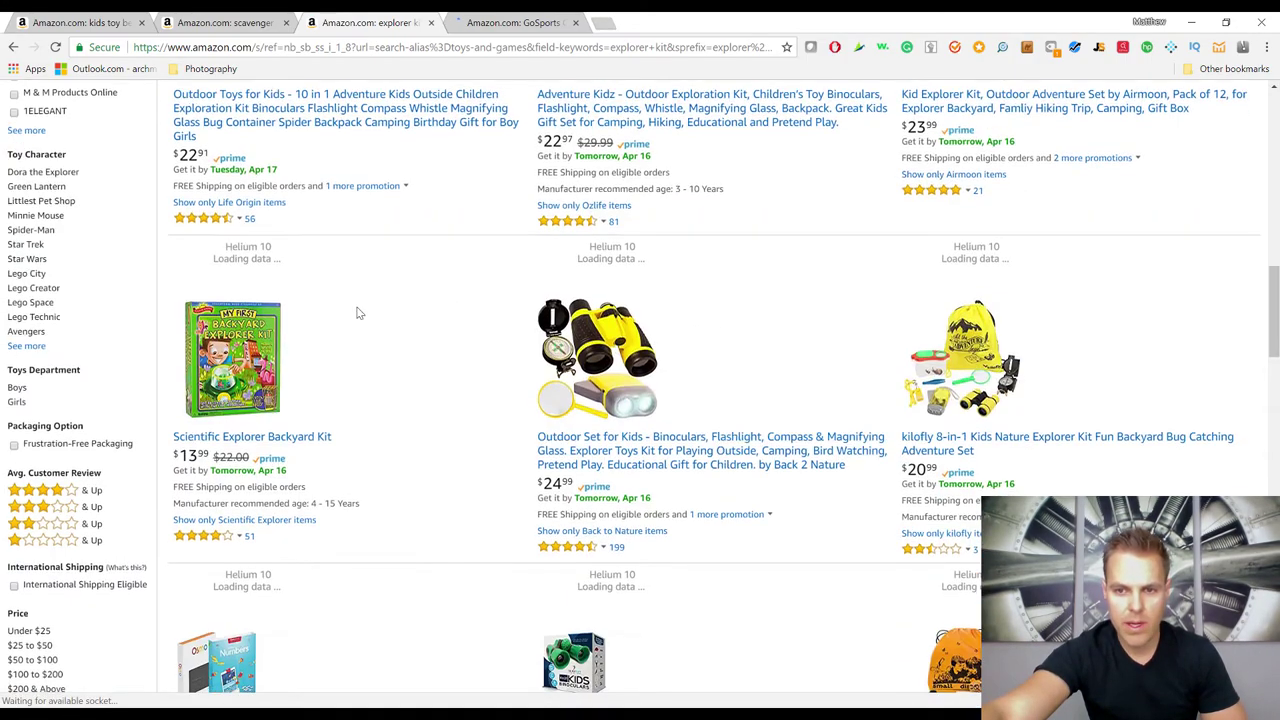
{"action": "scroll", "coordinate": [585, 328], "scroll_direction": "down", "scroll_amount": 3}
{"action": "scroll", "coordinate": [933, 415], "scroll_direction": "up", "scroll_amount": 4}
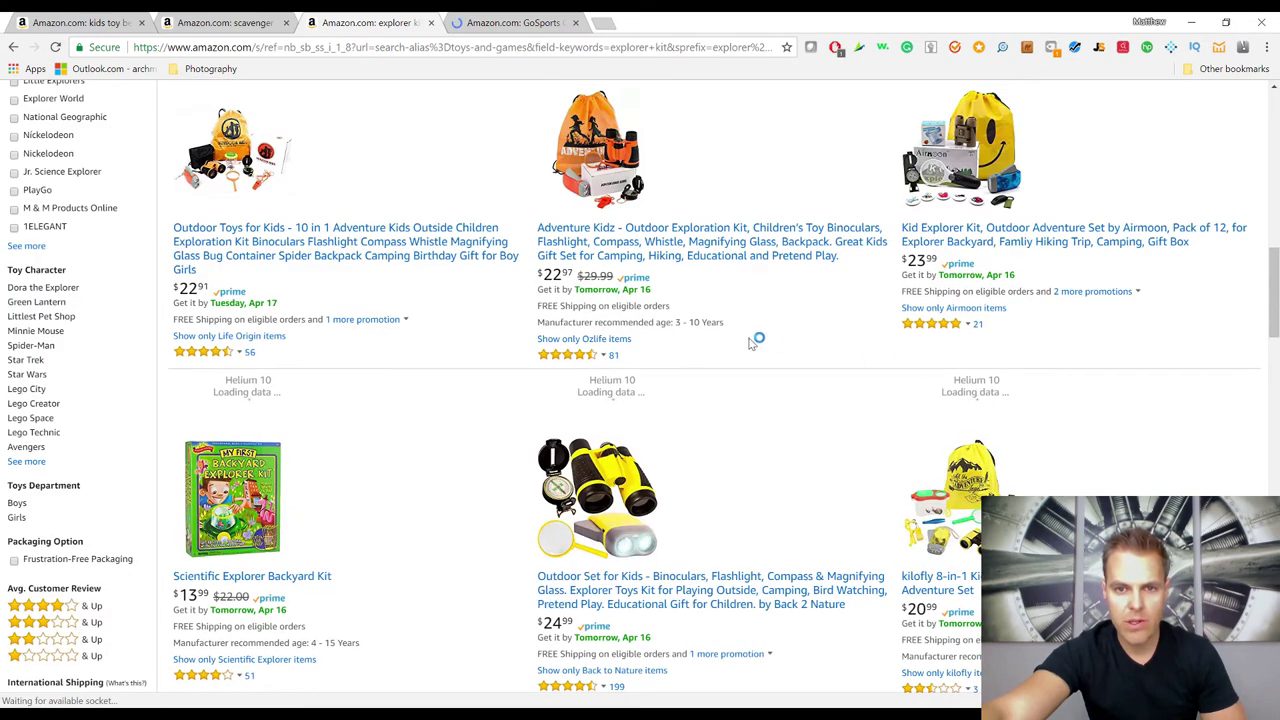
{"action": "scroll", "coordinate": [809, 374], "scroll_direction": "up", "scroll_amount": 3}
{"action": "scroll", "coordinate": [809, 374], "scroll_direction": "up", "scroll_amount": 10}
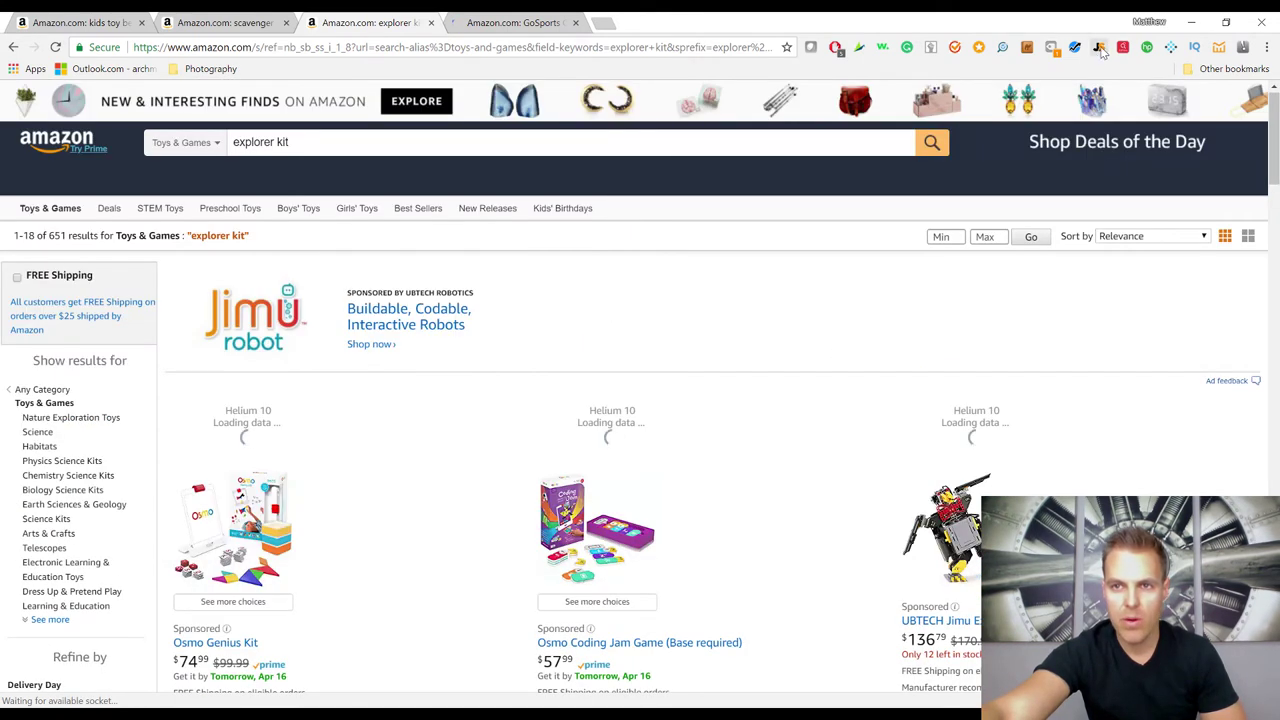
{"action": "left_click", "coordinate": [525, 23]}
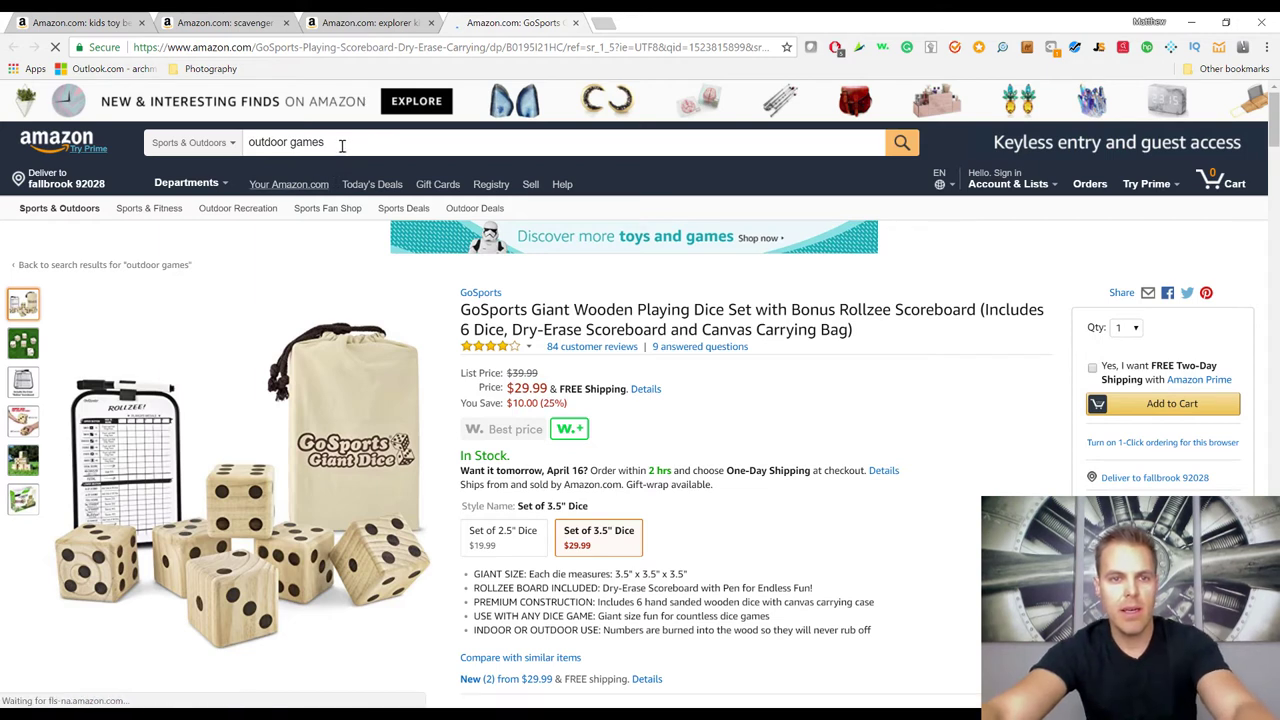
- Search Sports & Outdoors for "giant dice" using the suggested search term
{"action": "triple_click", "coordinate": [242, 142]}
{"action": "type", "text": "giant "}
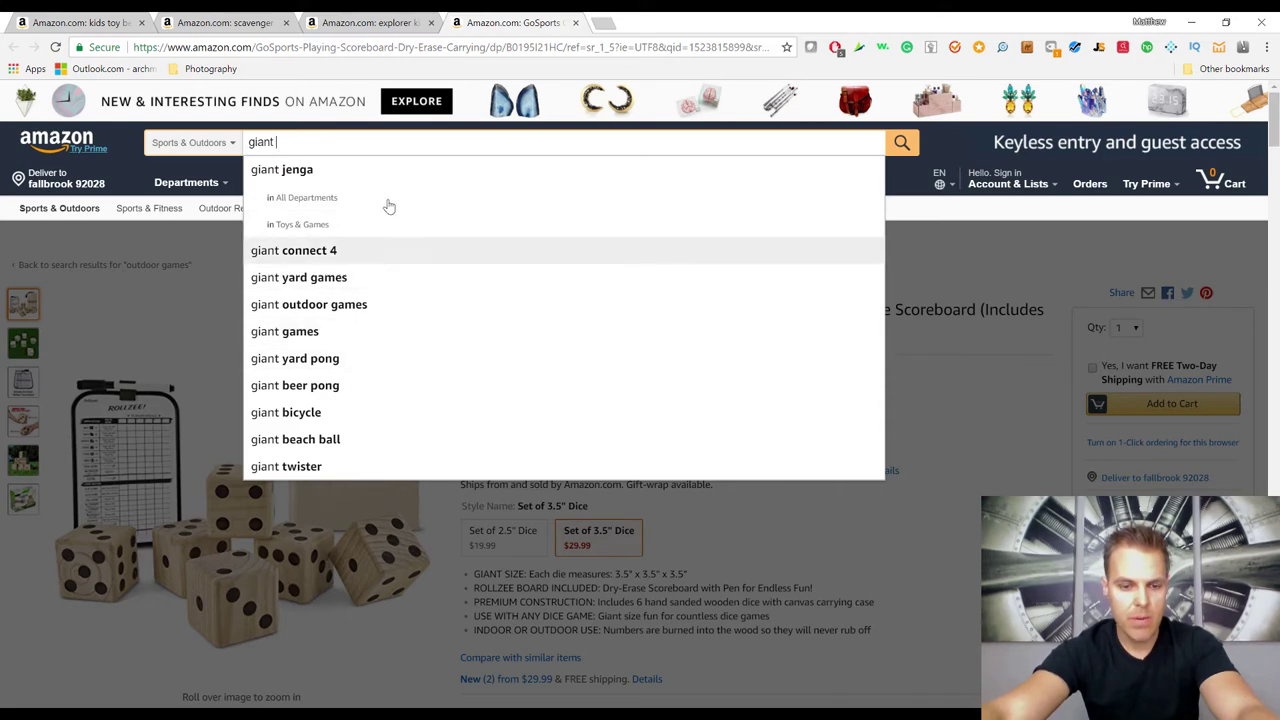
{"action": "type", "text": "d"}
{"action": "left_click", "coordinate": [360, 170]}
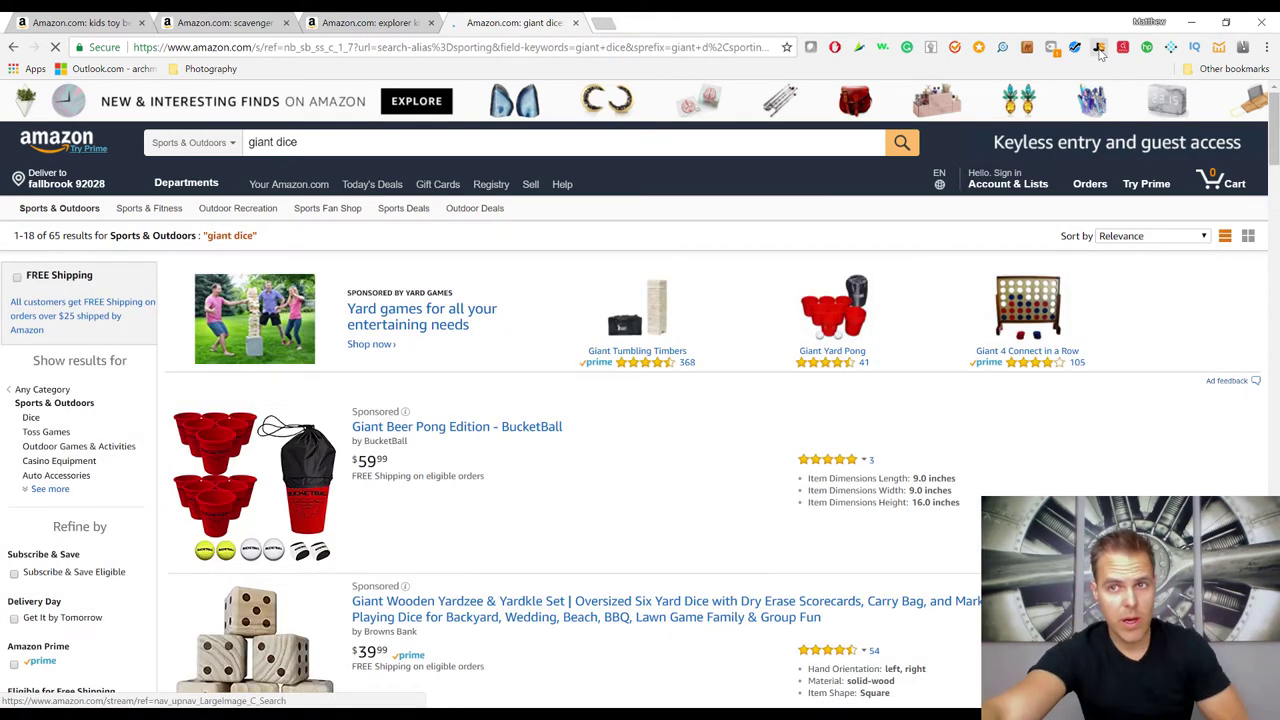
- Run Jungle Scout on the kids toy beach set results and compare the products by highest revenue and by fewest reviews
{"action": "left_click", "coordinate": [50, 18]}
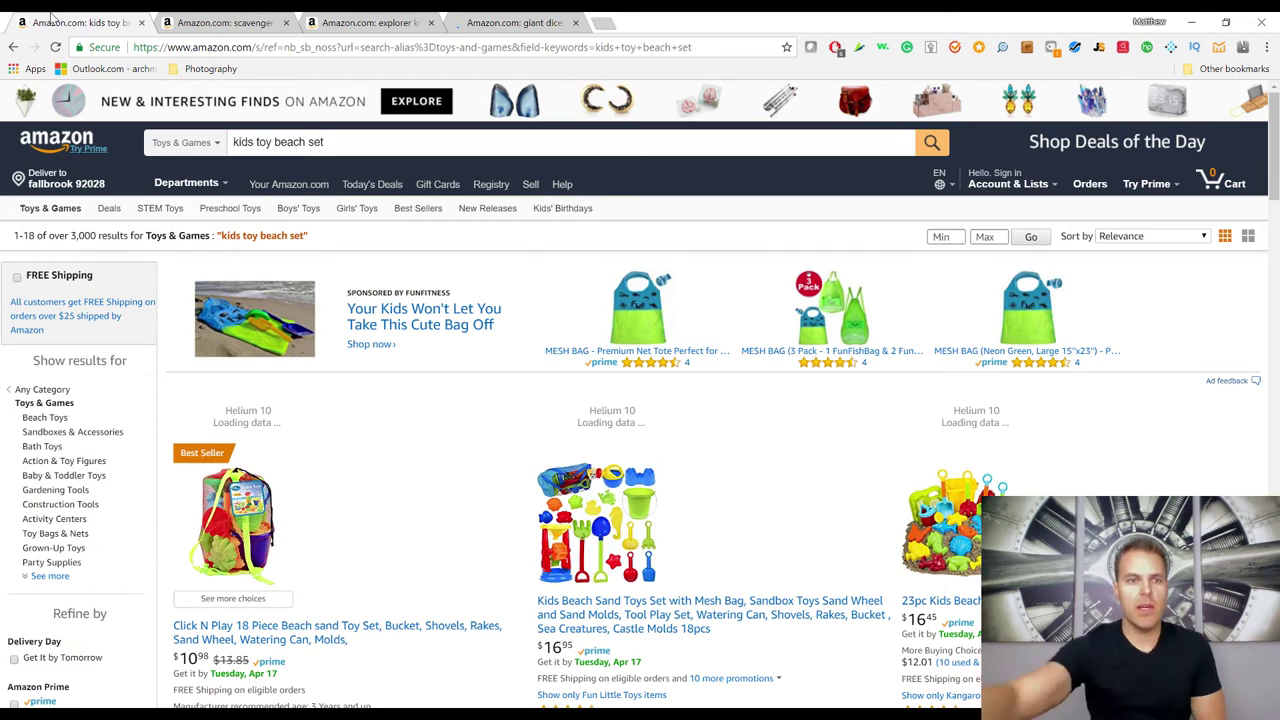
{"action": "left_click", "coordinate": [1075, 47]}
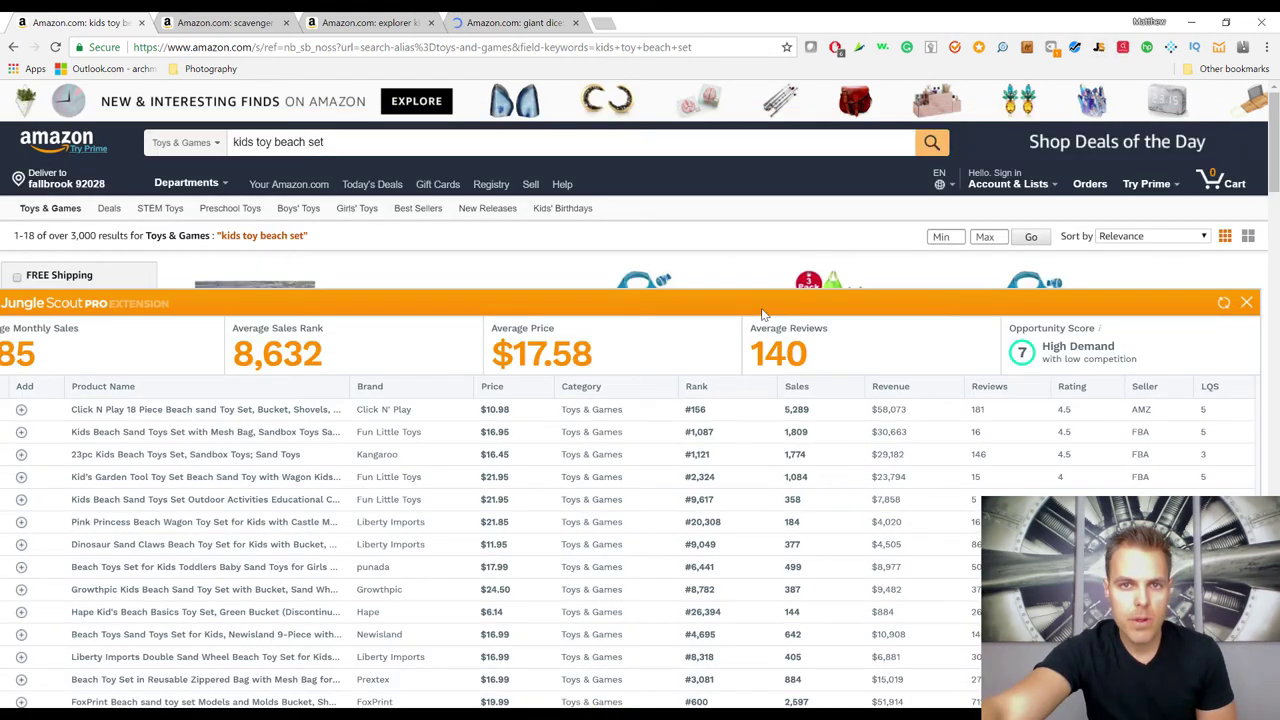
{"action": "left_click_drag", "start_coordinate": [762, 314], "coordinate": [766, 98]}
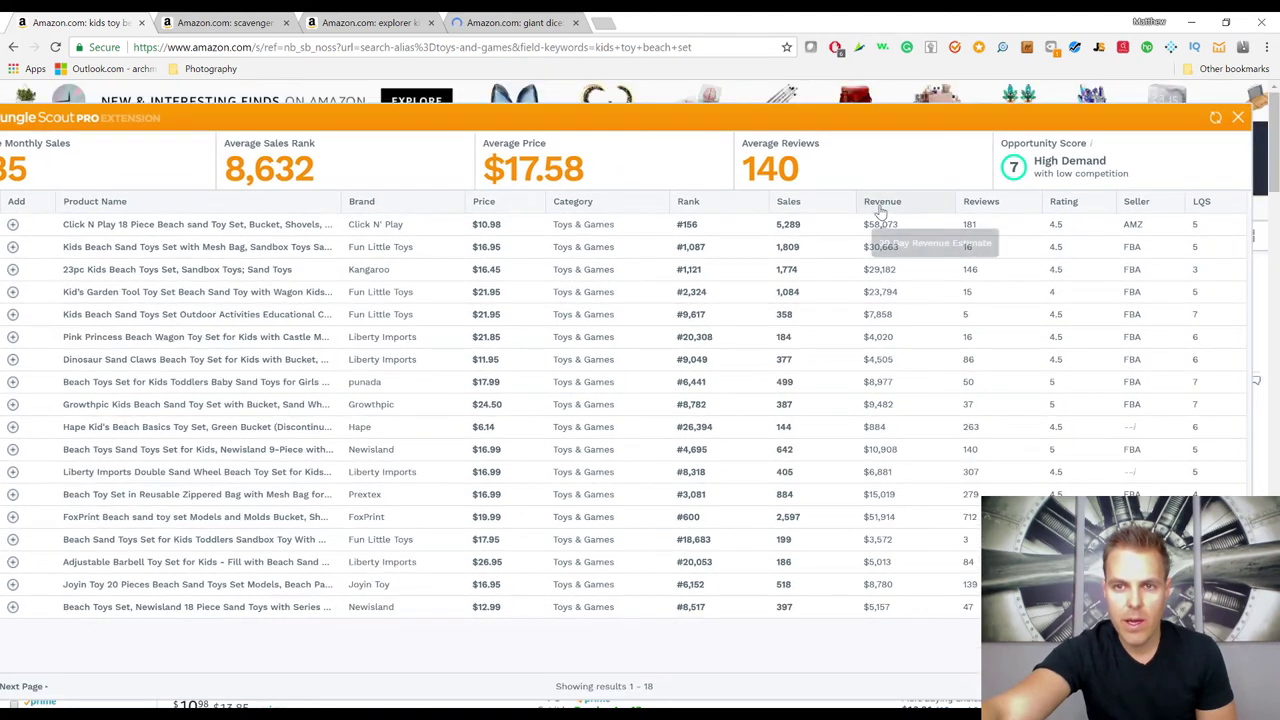
{"action": "left_click", "coordinate": [881, 205]}
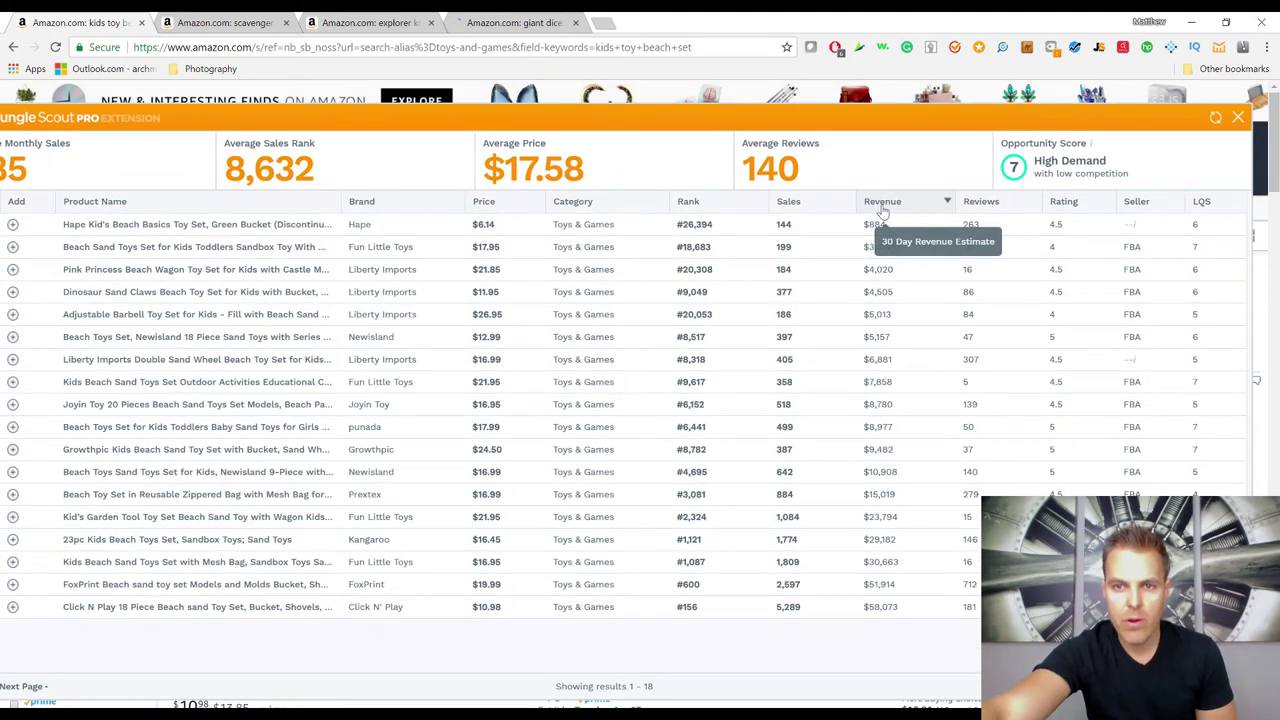
{"action": "left_click", "coordinate": [883, 205]}
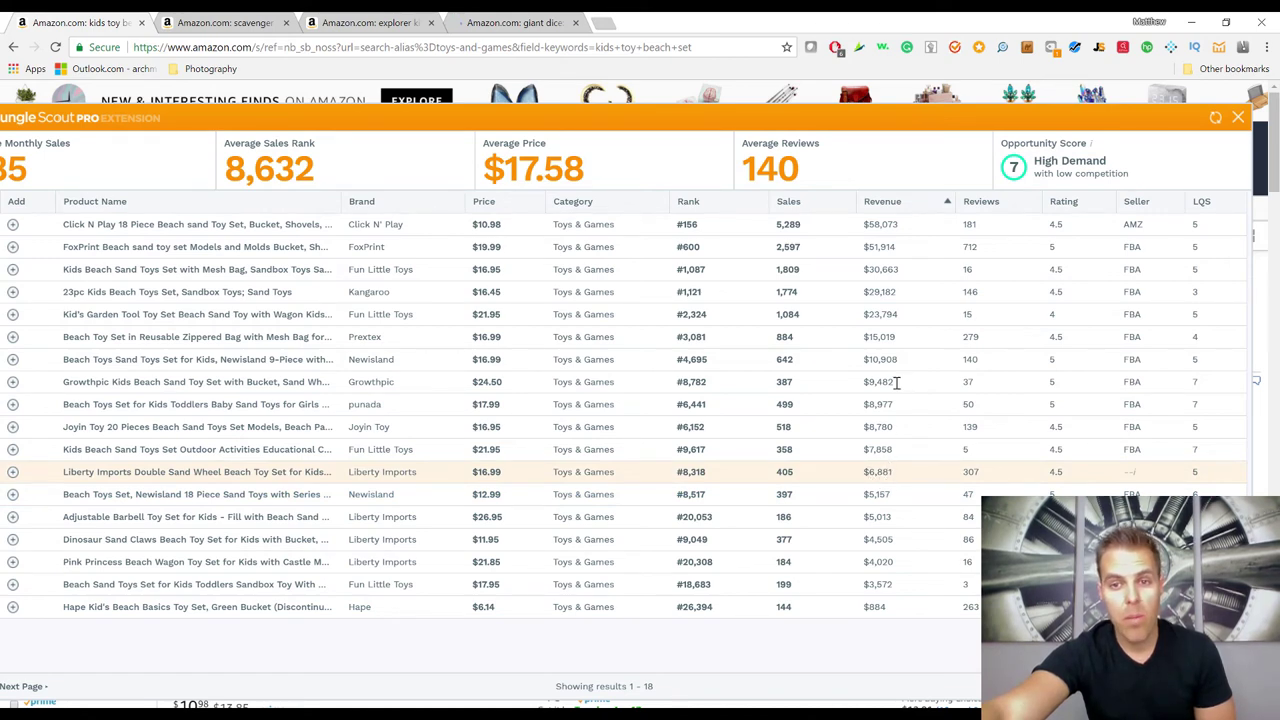
{"action": "left_click", "coordinate": [981, 201]}
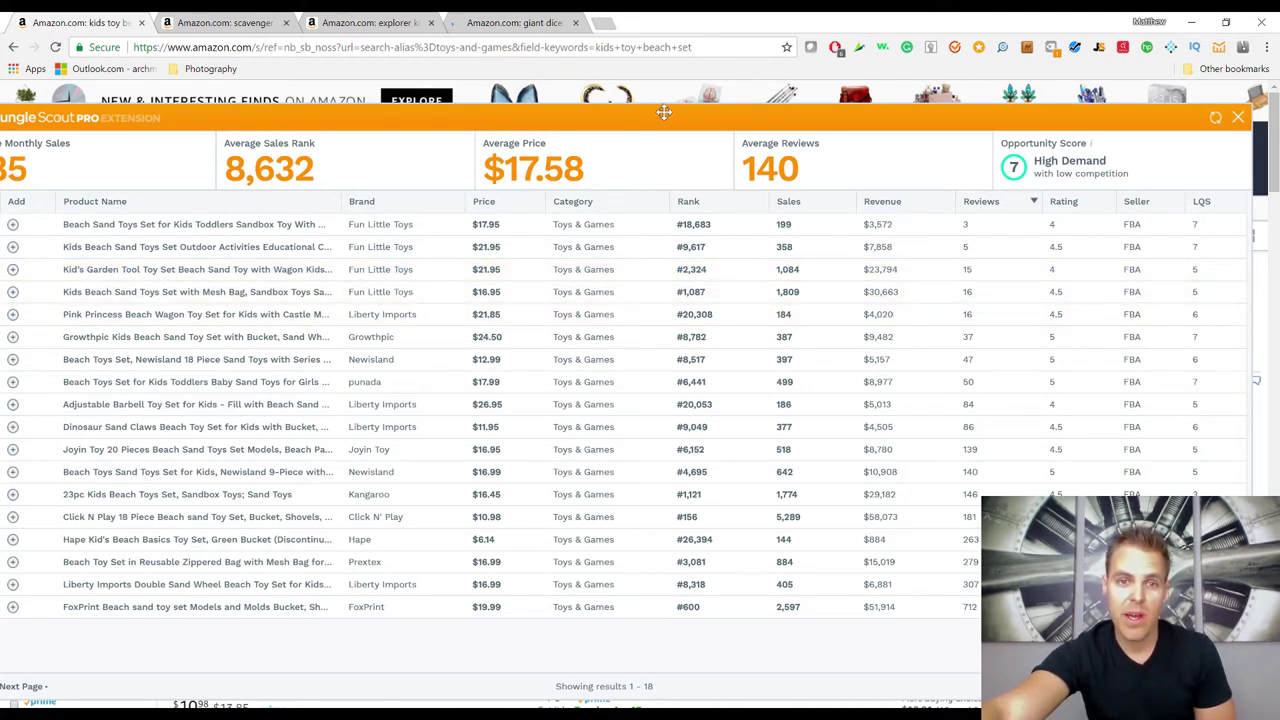
- Copy the beach set search term and record "kids toy beach set" in 16-point text under Method 3 in the Word document
{"action": "left_click_drag", "start_coordinate": [663, 112], "coordinate": [646, 156]}
{"action": "left_click_drag", "start_coordinate": [392, 150], "coordinate": [218, 140]}
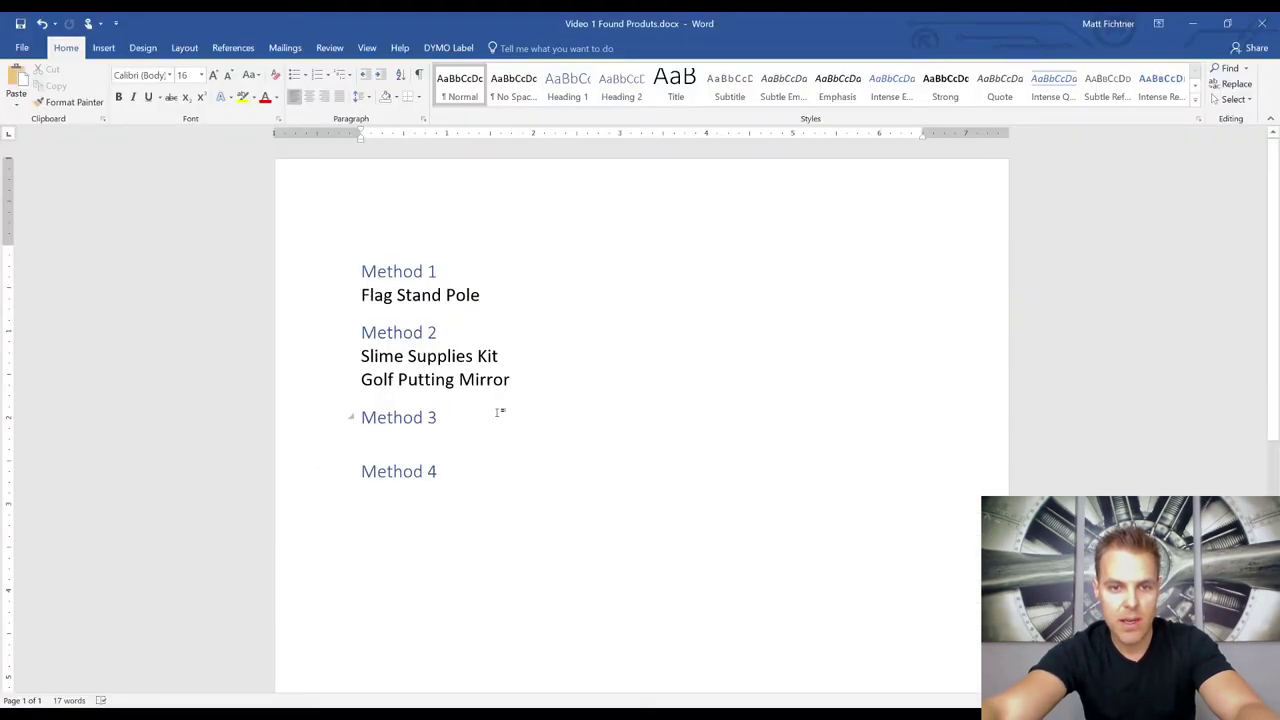
{"action": "left_click", "coordinate": [499, 412]}
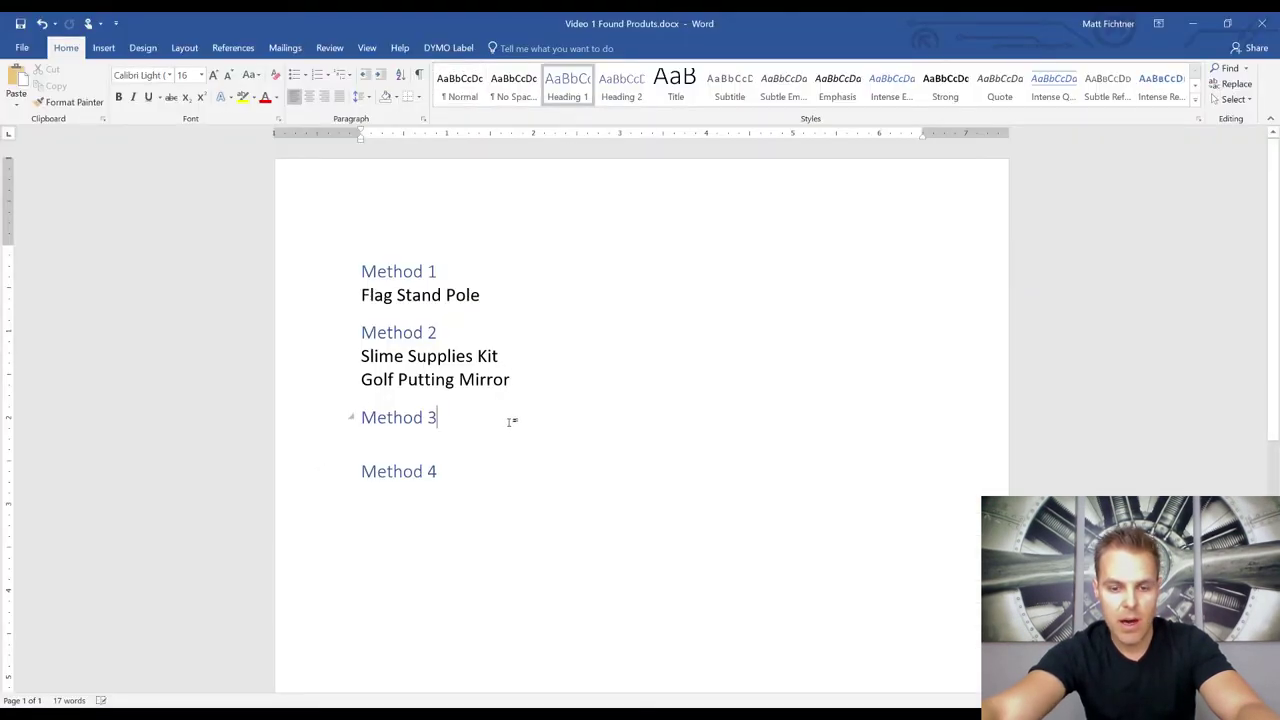
{"action": "key", "text": "Return"}
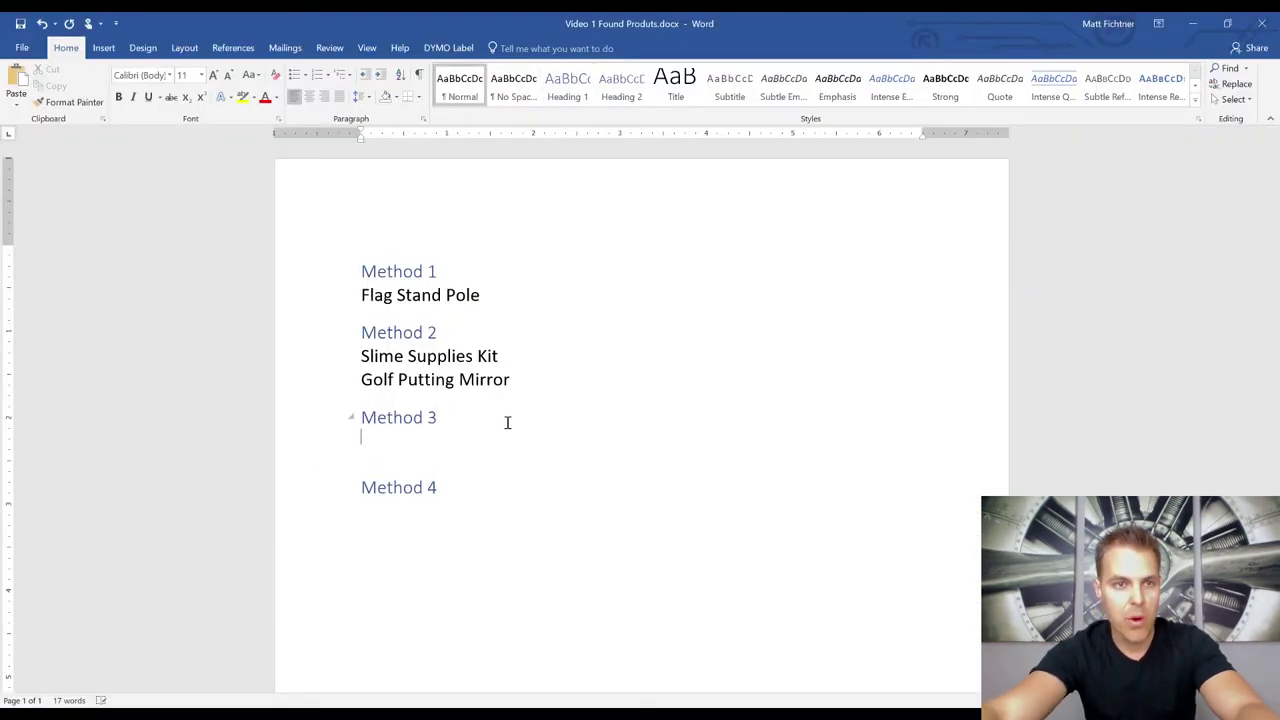
{"action": "left_click", "coordinate": [213, 75]}
{"action": "left_click", "coordinate": [213, 75]}
{"action": "left_click", "coordinate": [213, 75]}
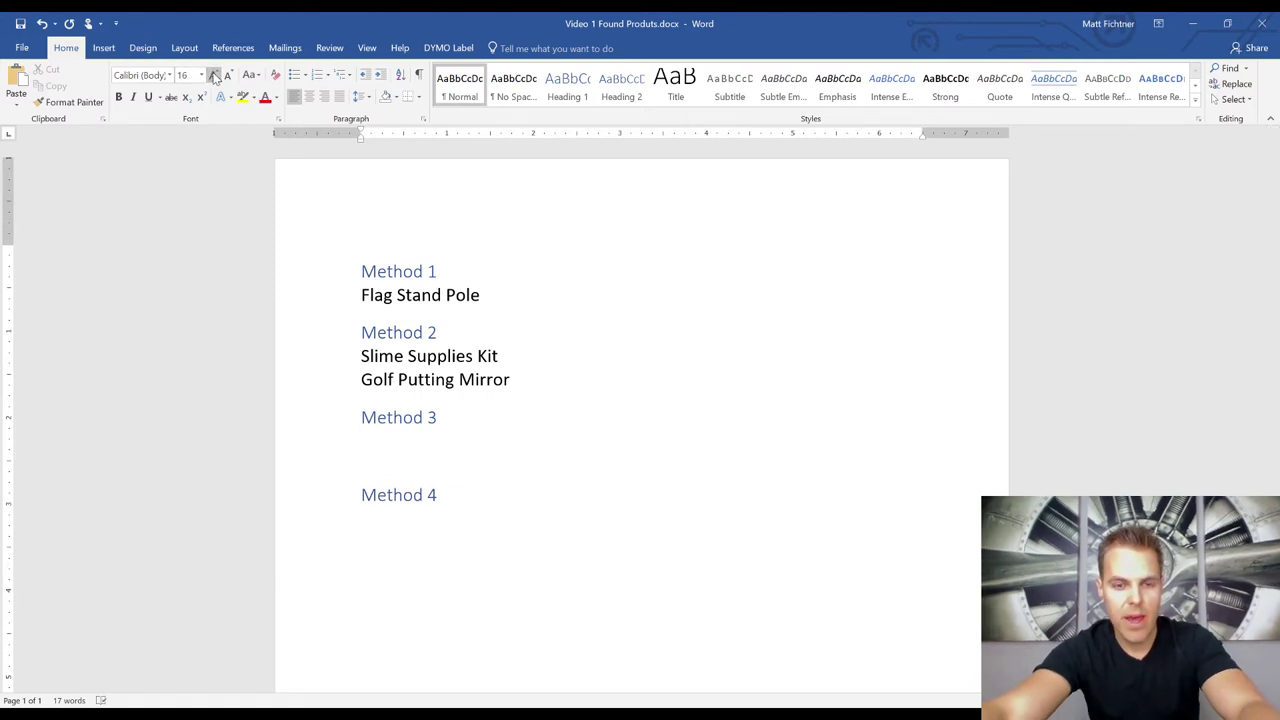
{"action": "type", "text": "kids toy beach set"}
{"action": "key", "text": "Return"}
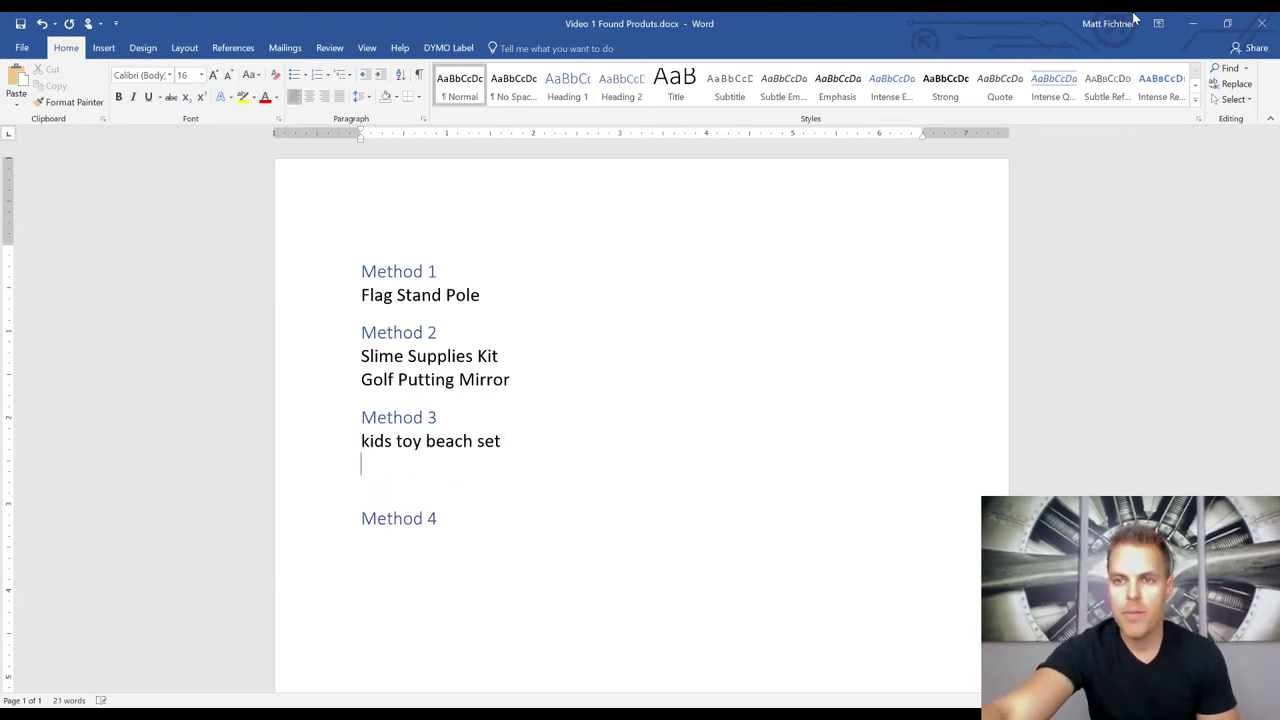
- Return to the browser's scavenger hunt game results and compare the Jungle Scout products by highest revenue and by fewest reviews
{"action": "left_click", "coordinate": [1191, 23]}
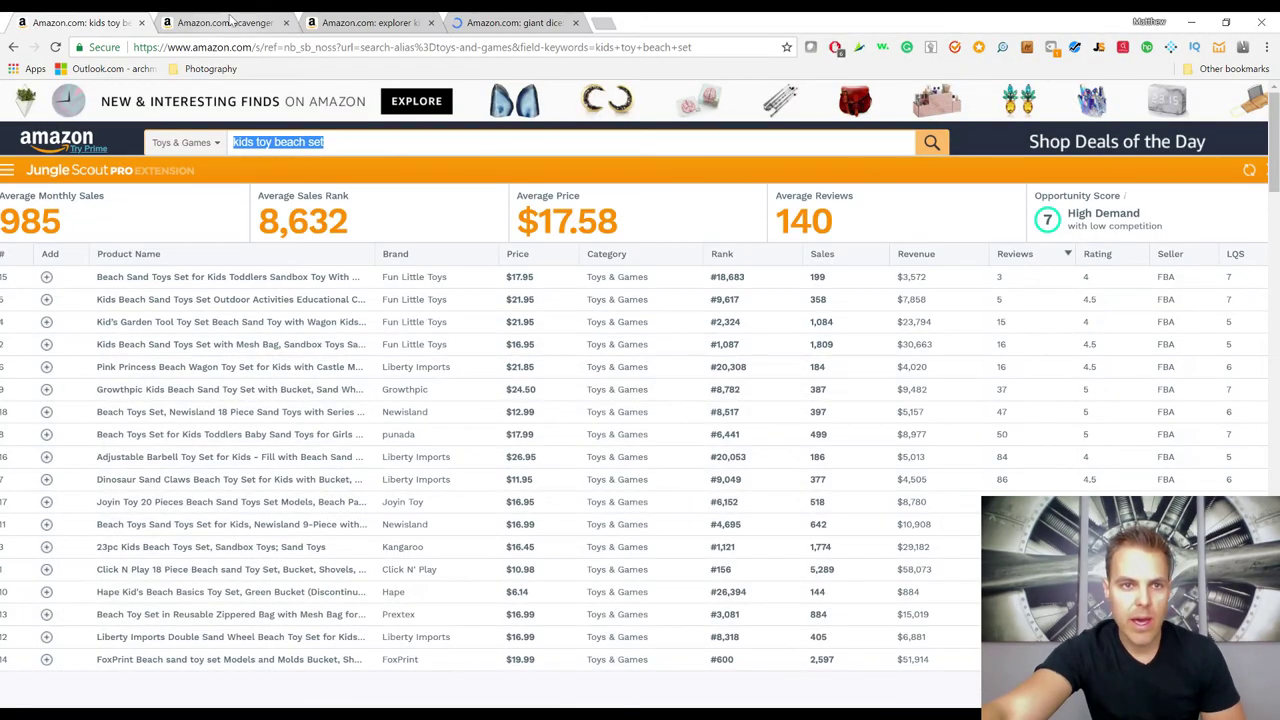
{"action": "left_click", "coordinate": [228, 22]}
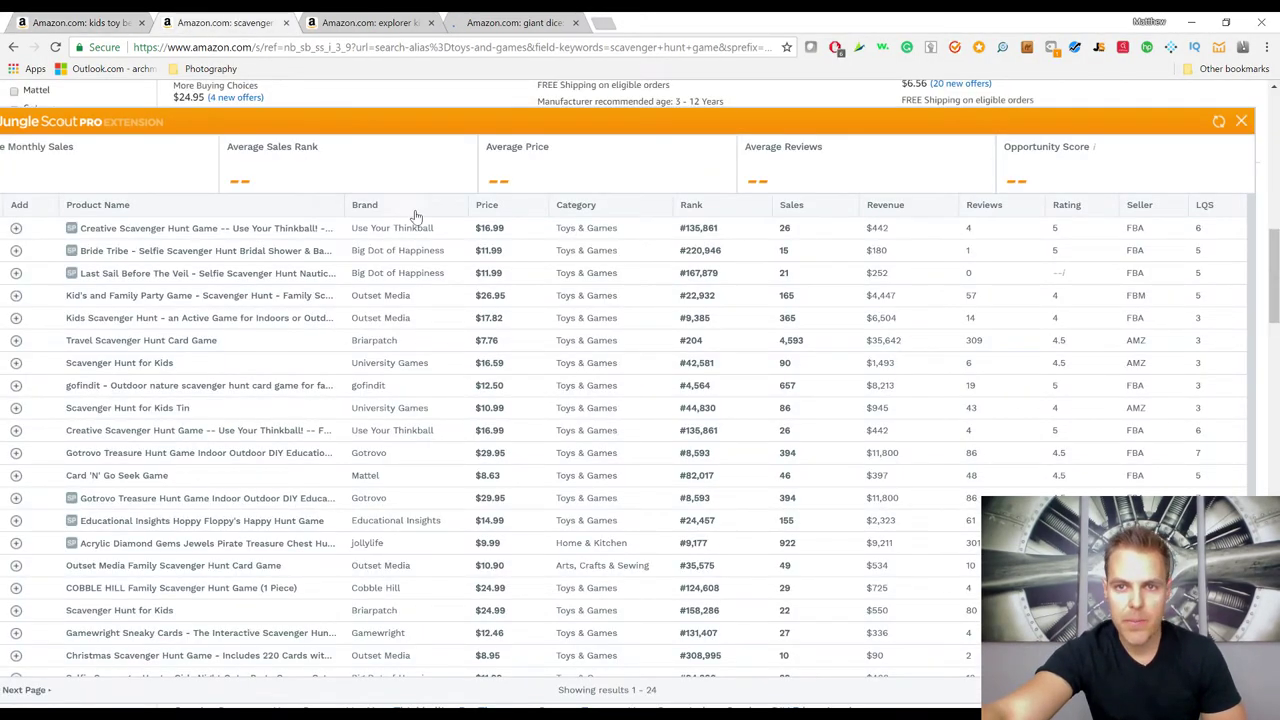
{"action": "left_click", "coordinate": [886, 205]}
{"action": "left_click", "coordinate": [890, 205]}
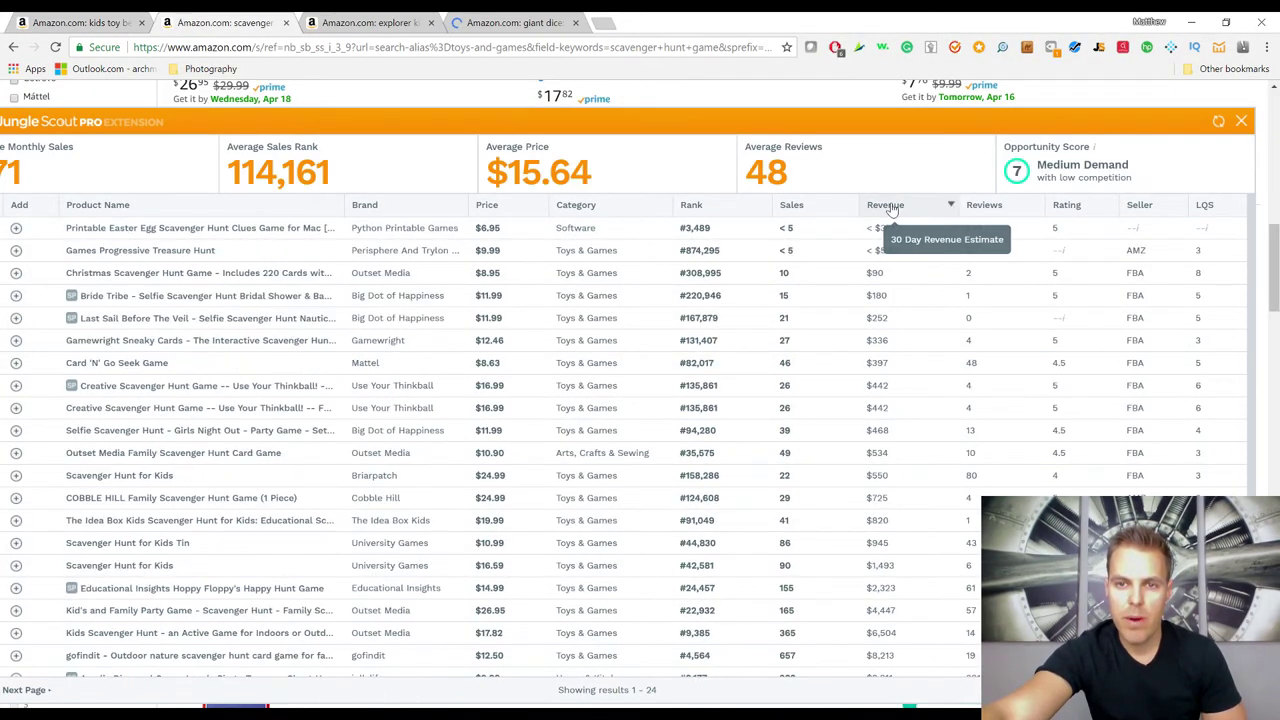
{"action": "left_click", "coordinate": [890, 205]}
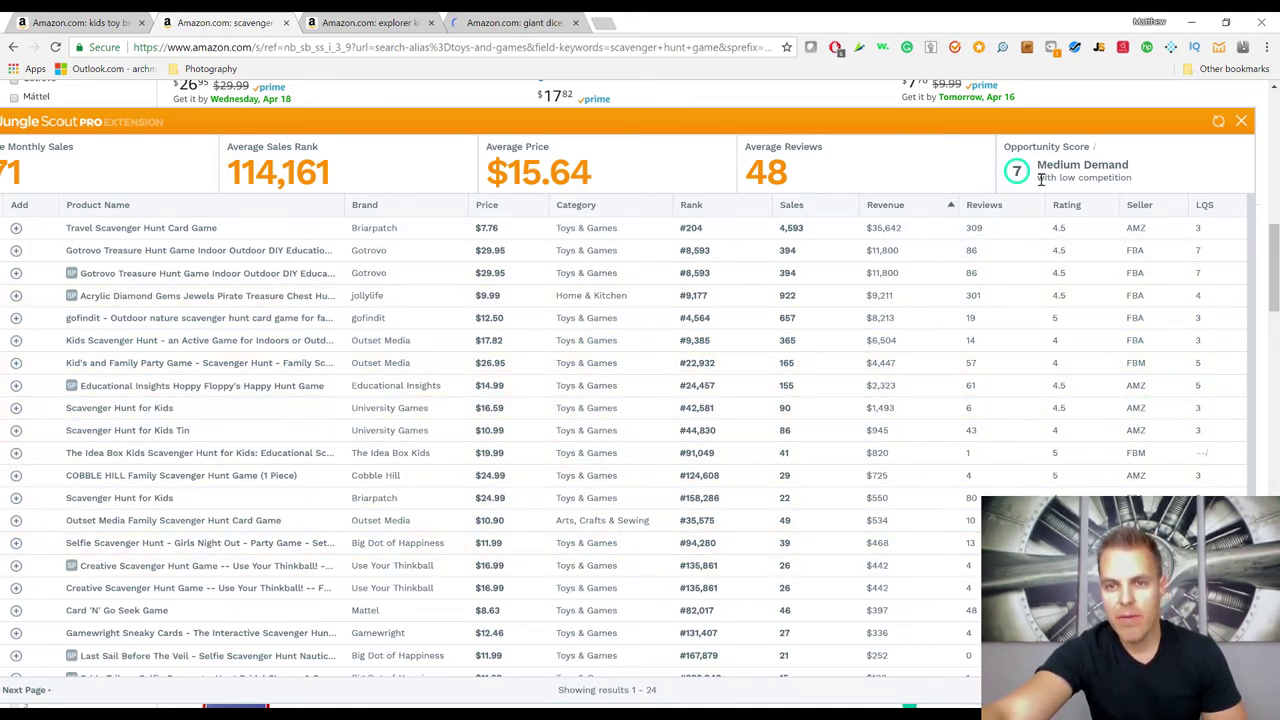
{"action": "left_click", "coordinate": [980, 205]}
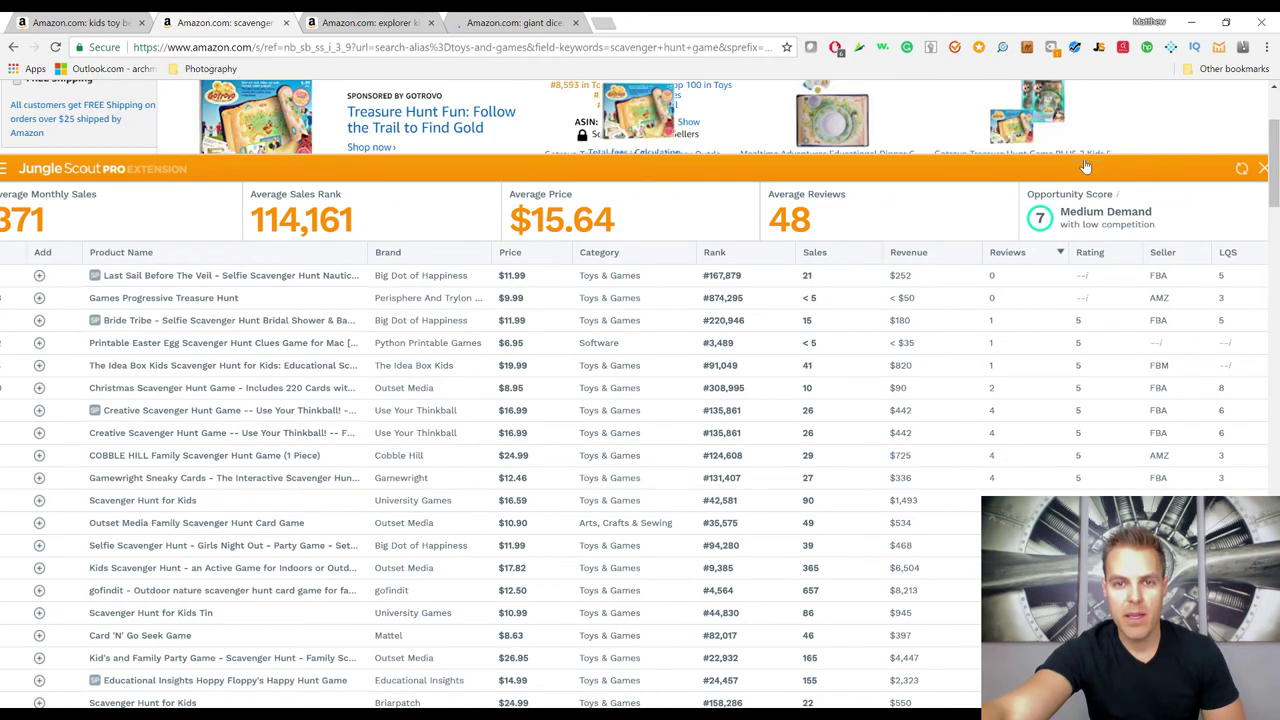
- Copy the search term "scavenger hunt game" and add it under Method 3 in the Word document
{"action": "scroll", "coordinate": [1085, 165], "scroll_direction": "up", "scroll_amount": 3}
{"action": "left_click_drag", "start_coordinate": [352, 142], "coordinate": [238, 142]}
{"action": "key", "text": "ctrl+c"}
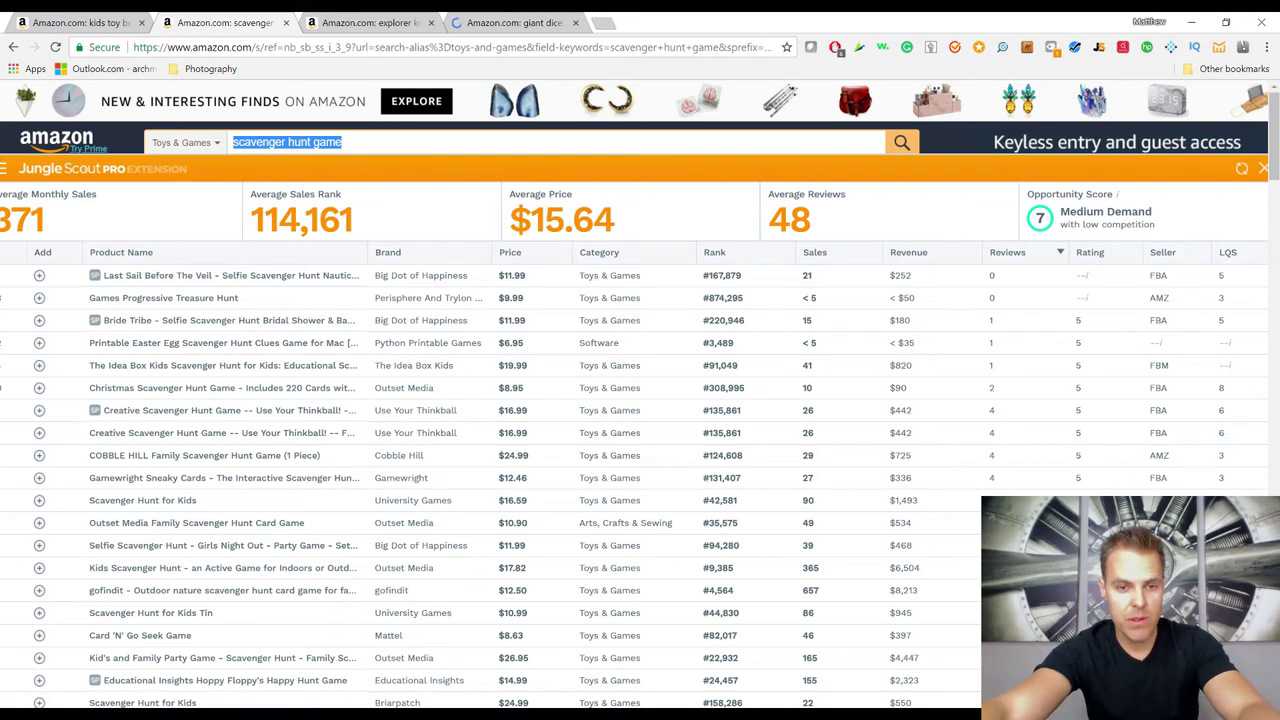
{"action": "key", "text": "alt+Tab"}
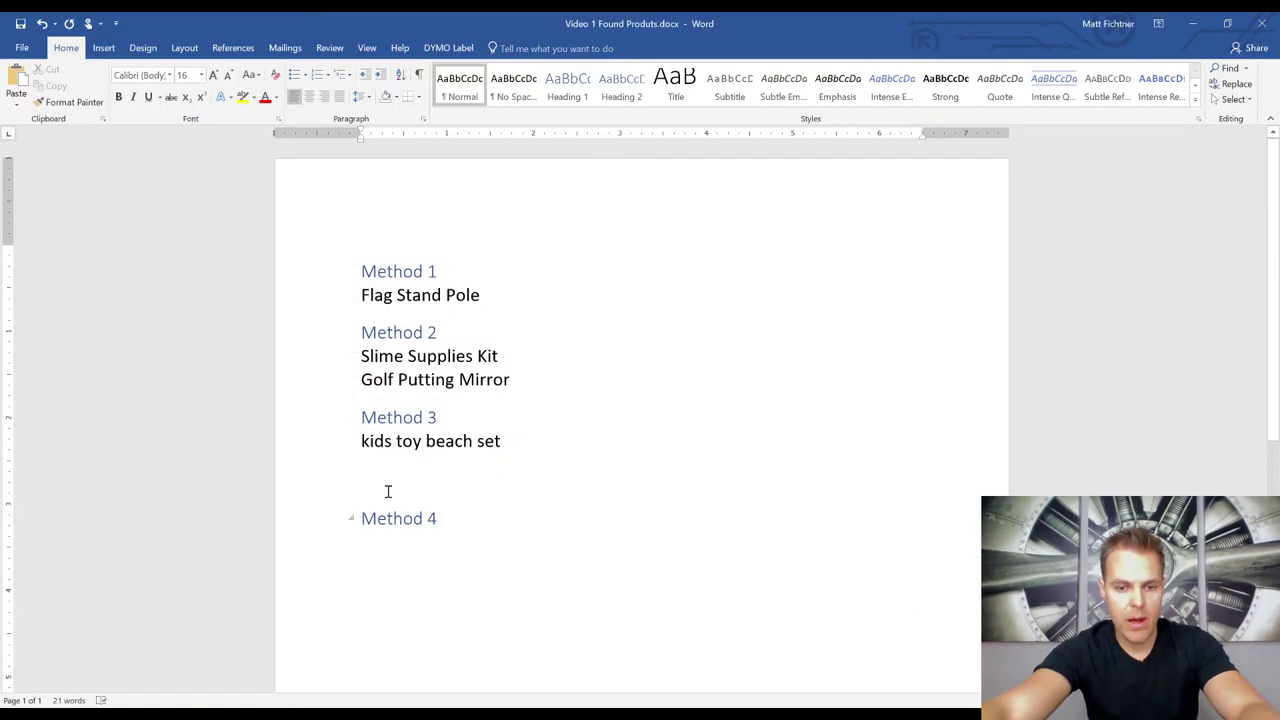
{"action": "key", "text": "ctrl+v"}
{"action": "key", "text": "Return"}
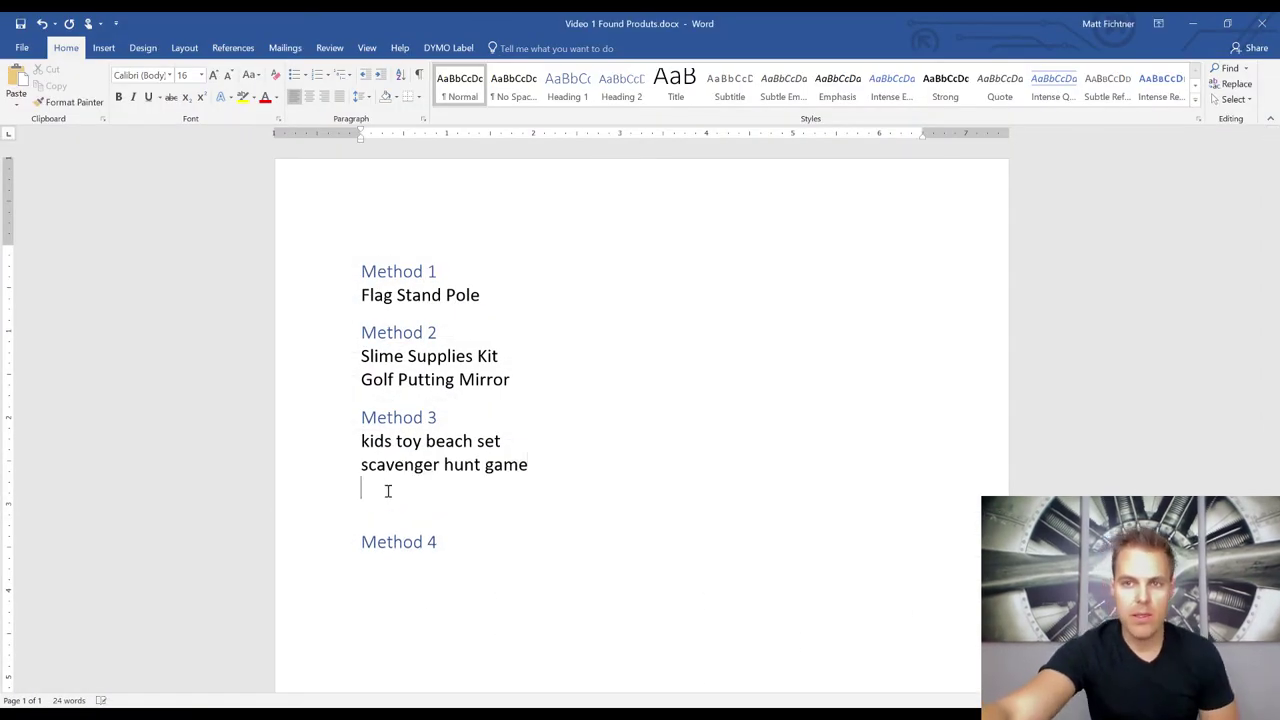
- Start Jungle Scout on the explorer kit results in the browser and compare the giant dice products by revenue and by review count
{"action": "left_click", "coordinate": [1192, 23]}
{"action": "left_click", "coordinate": [370, 22]}
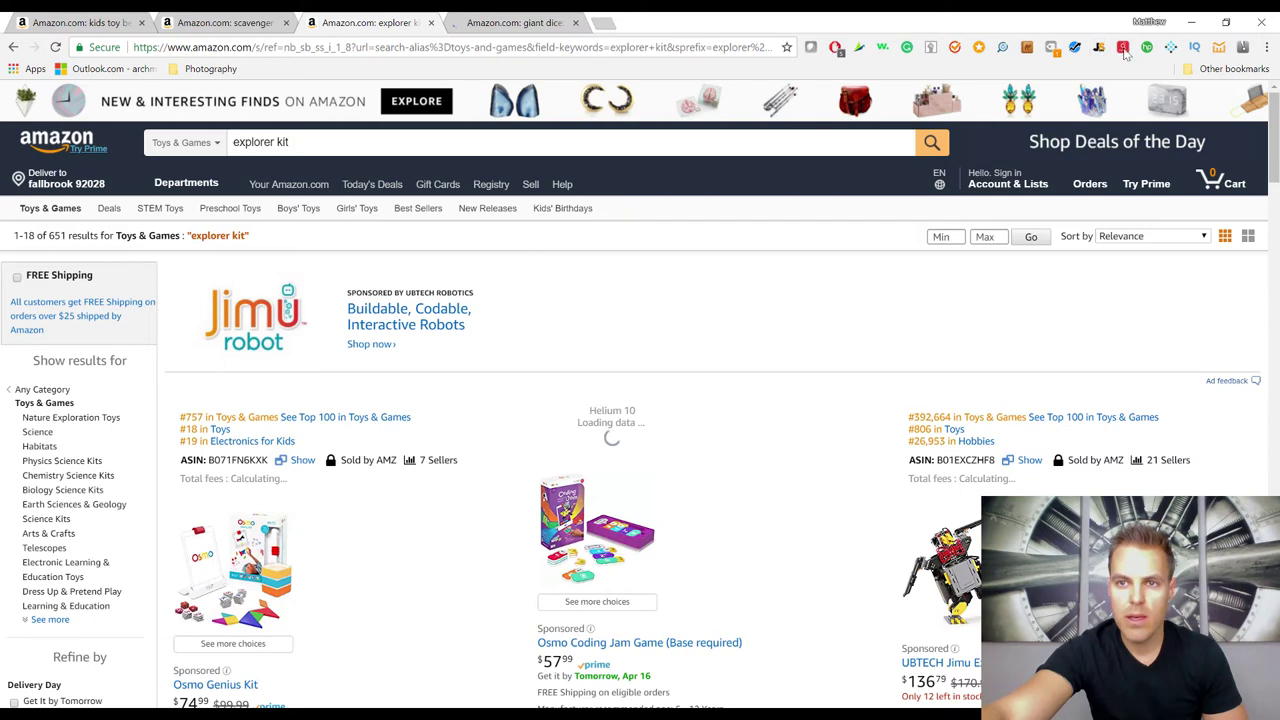
{"action": "left_click", "coordinate": [543, 24]}
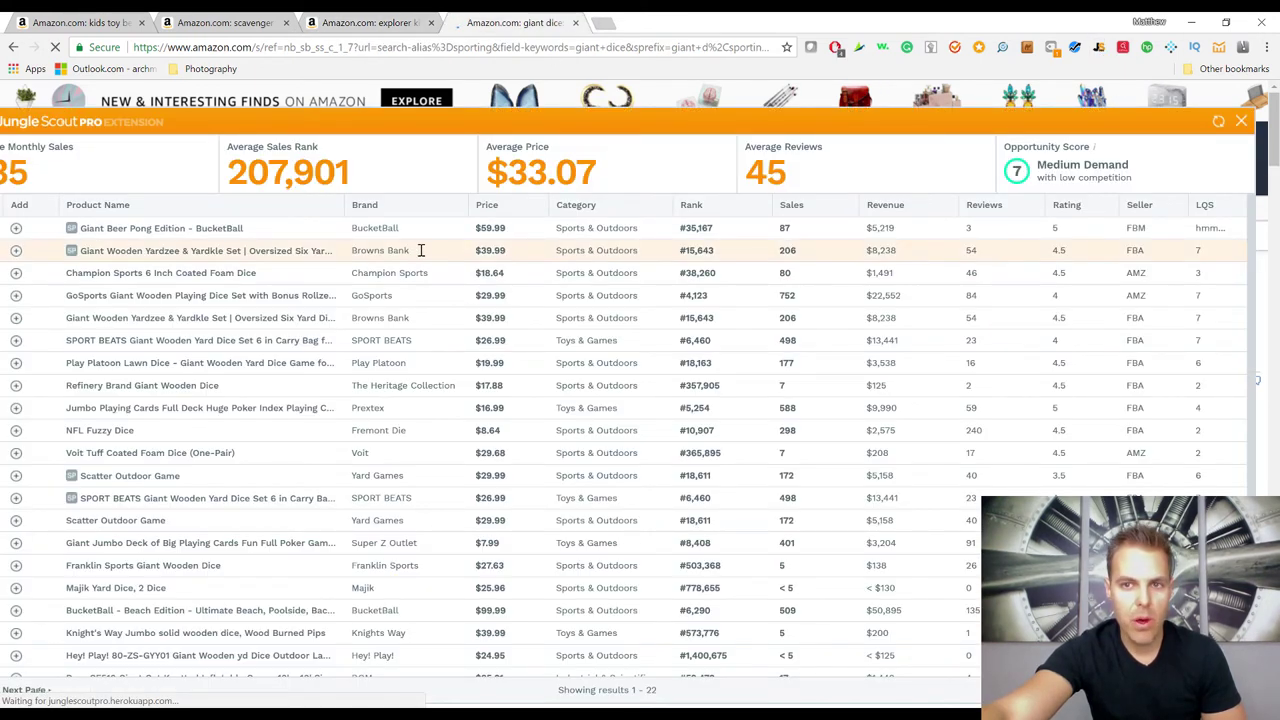
{"action": "left_click", "coordinate": [887, 208]}
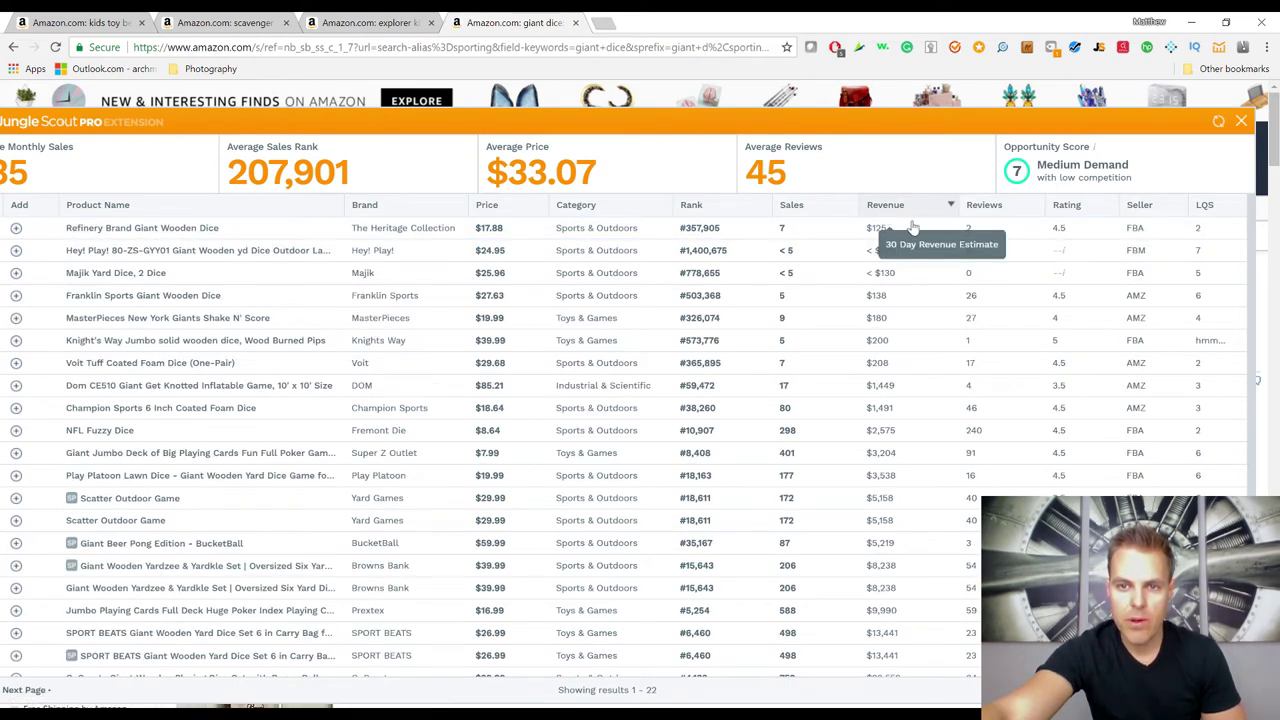
{"action": "left_click", "coordinate": [886, 209]}
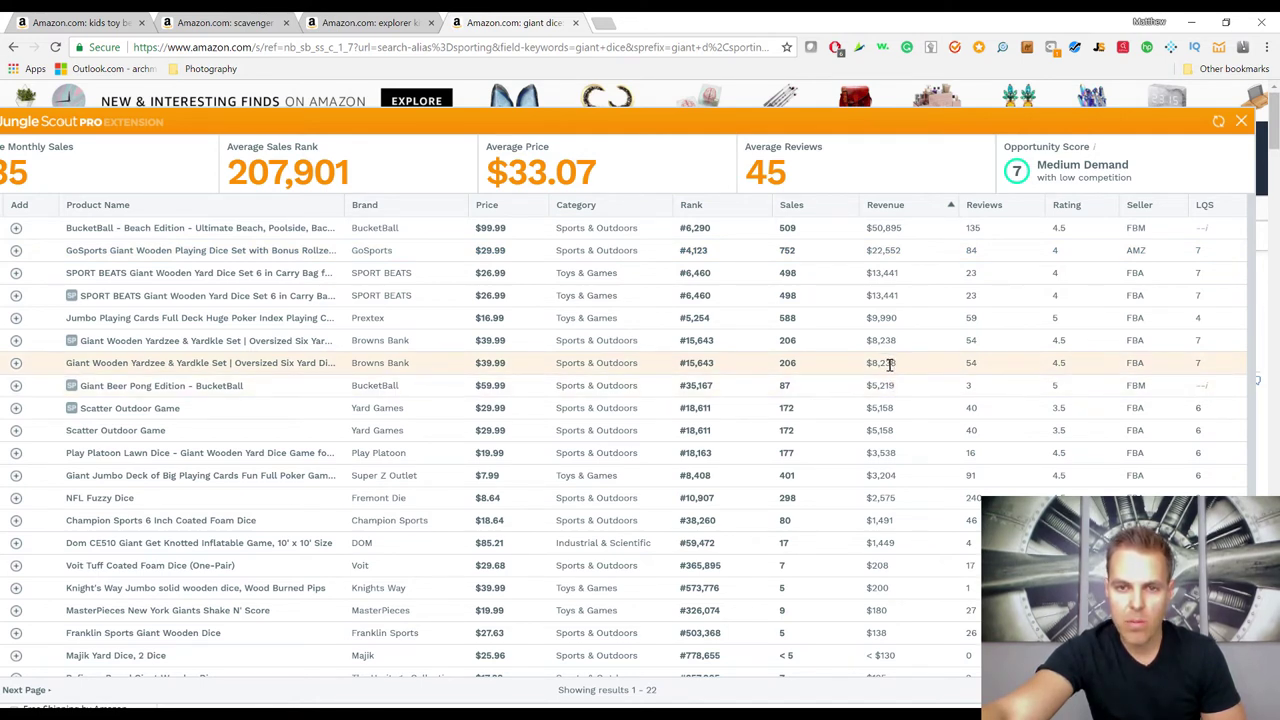
{"action": "left_click", "coordinate": [985, 205]}
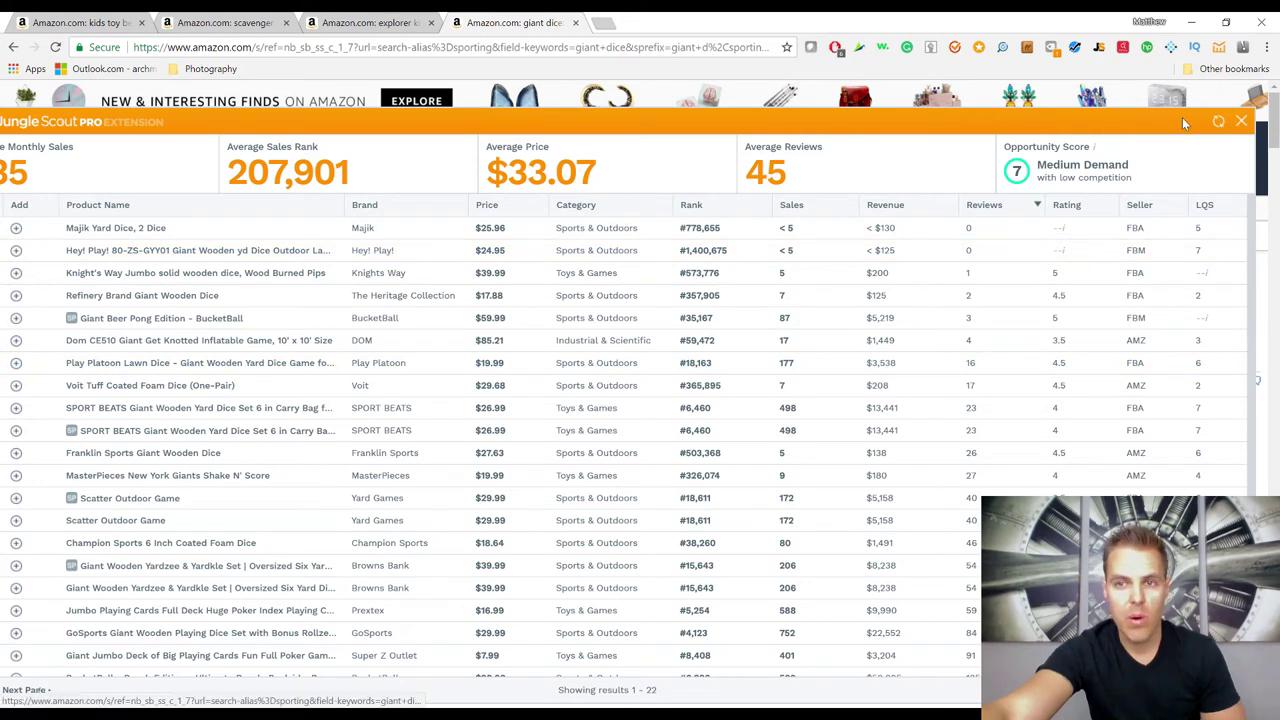
- Close the giant dice sales data and add the search term "giant dice" under Method 3 in the Word document
{"action": "left_click", "coordinate": [1240, 122]}
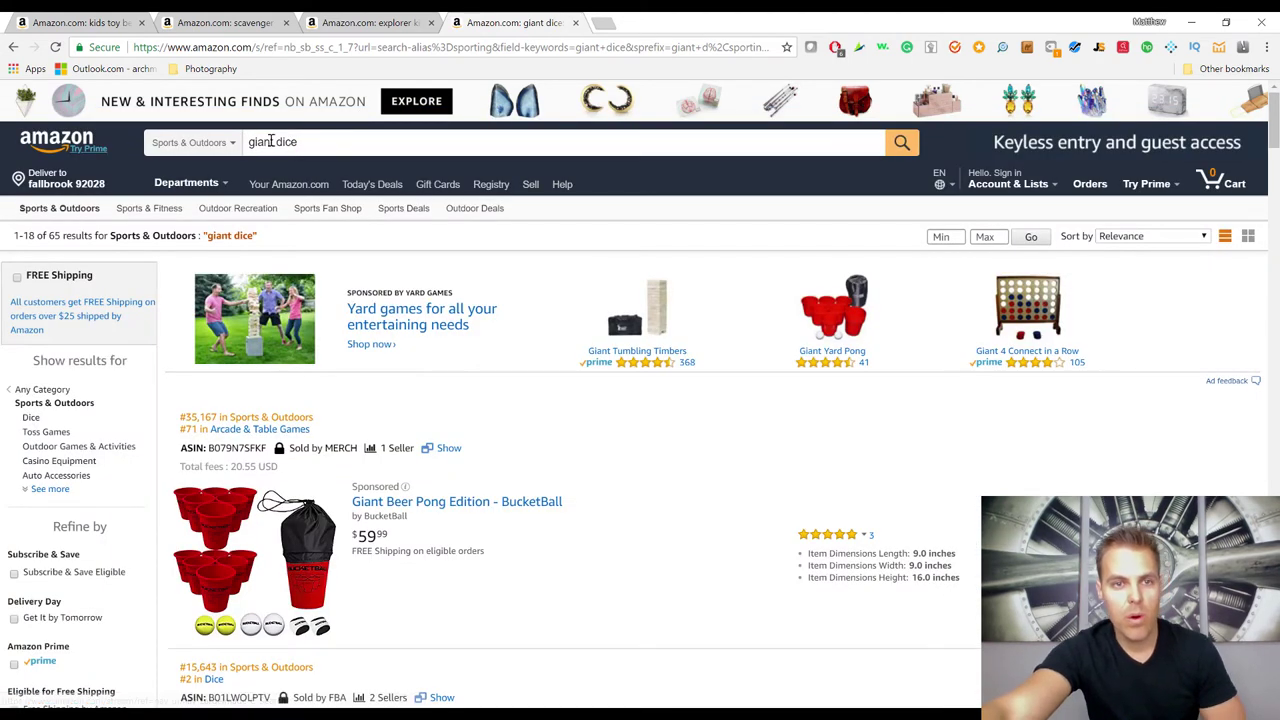
{"action": "triple_click", "coordinate": [348, 141]}
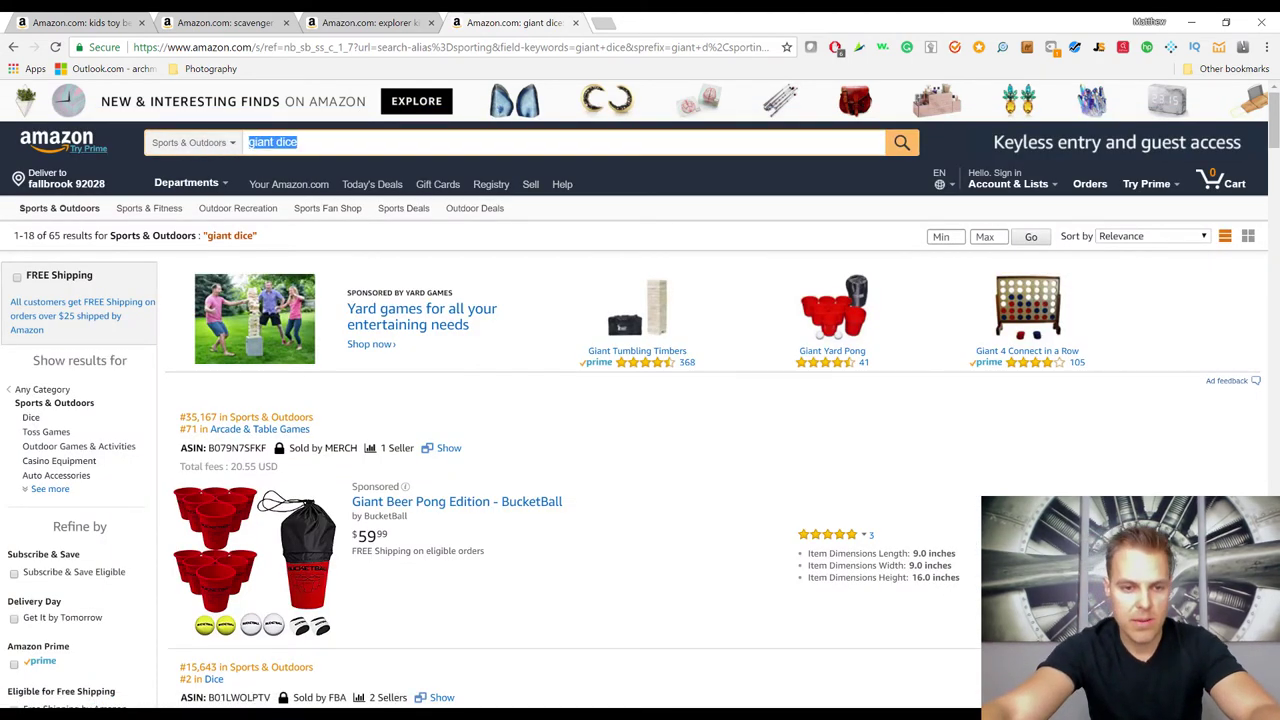
- Compare the explorer kit products in Jungle Scout by highest revenue and by fewest reviews
{"action": "key", "text": "ctrl+shift+Tab"}
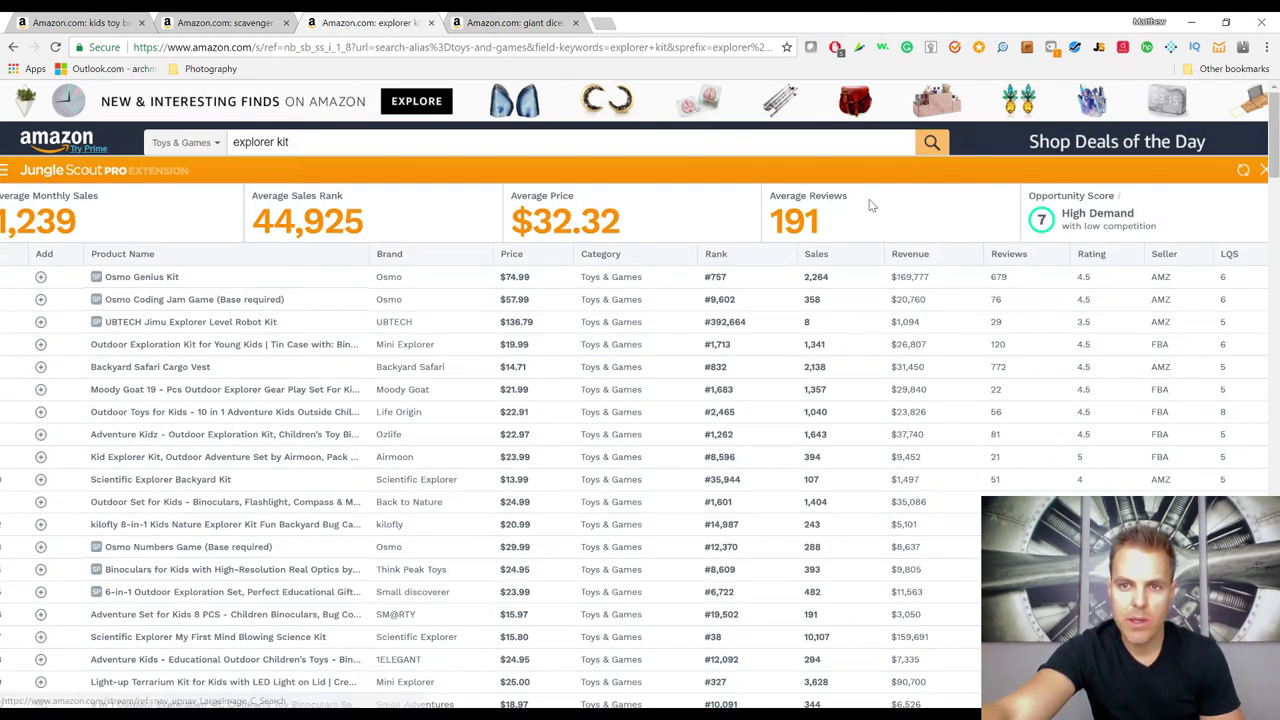
{"action": "left_click", "coordinate": [912, 254]}
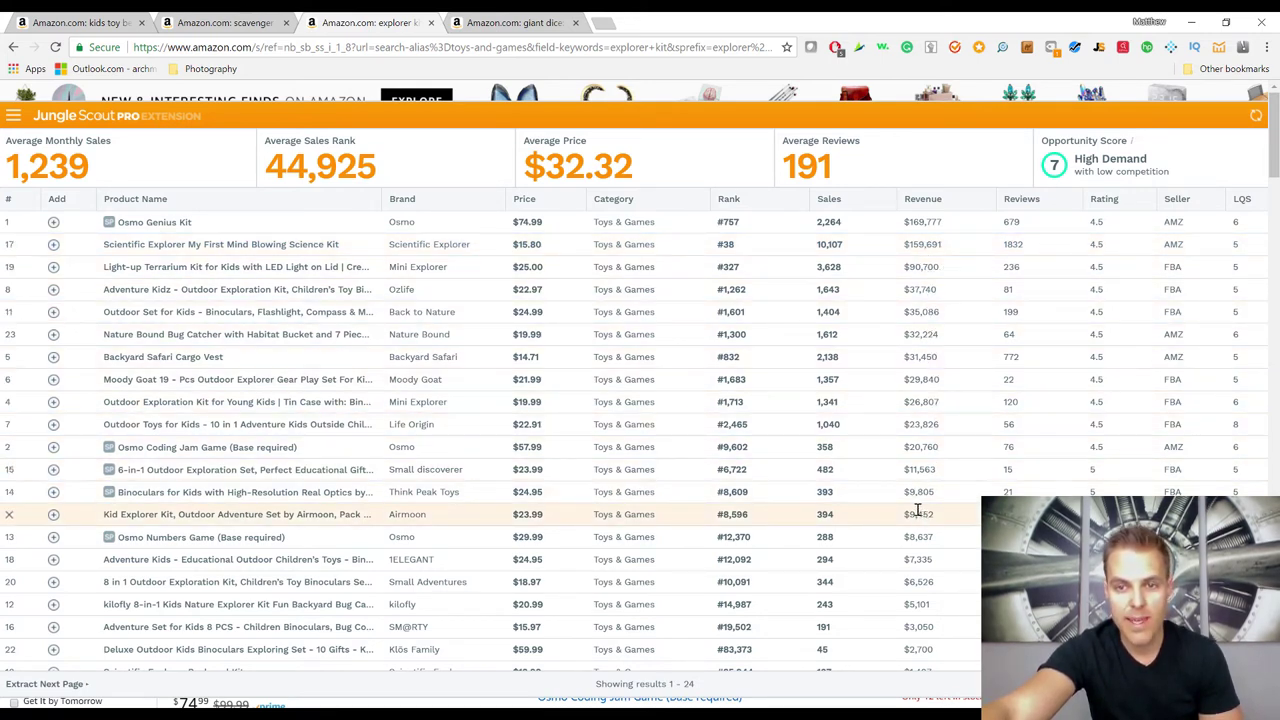
{"action": "left_click", "coordinate": [1030, 199]}
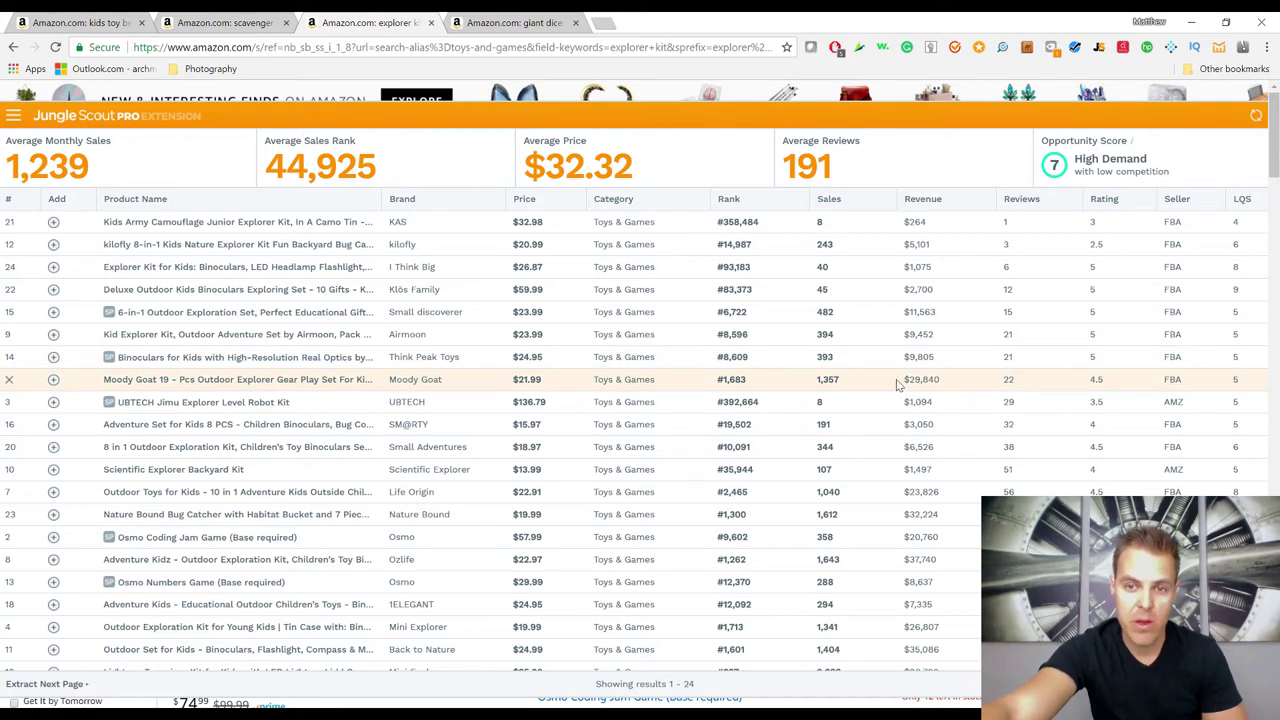
- Copy the search term "explorer kit" and add it on a new line below "giant dice" in the Word document
{"action": "left_click_drag", "start_coordinate": [456, 111], "coordinate": [456, 148]}
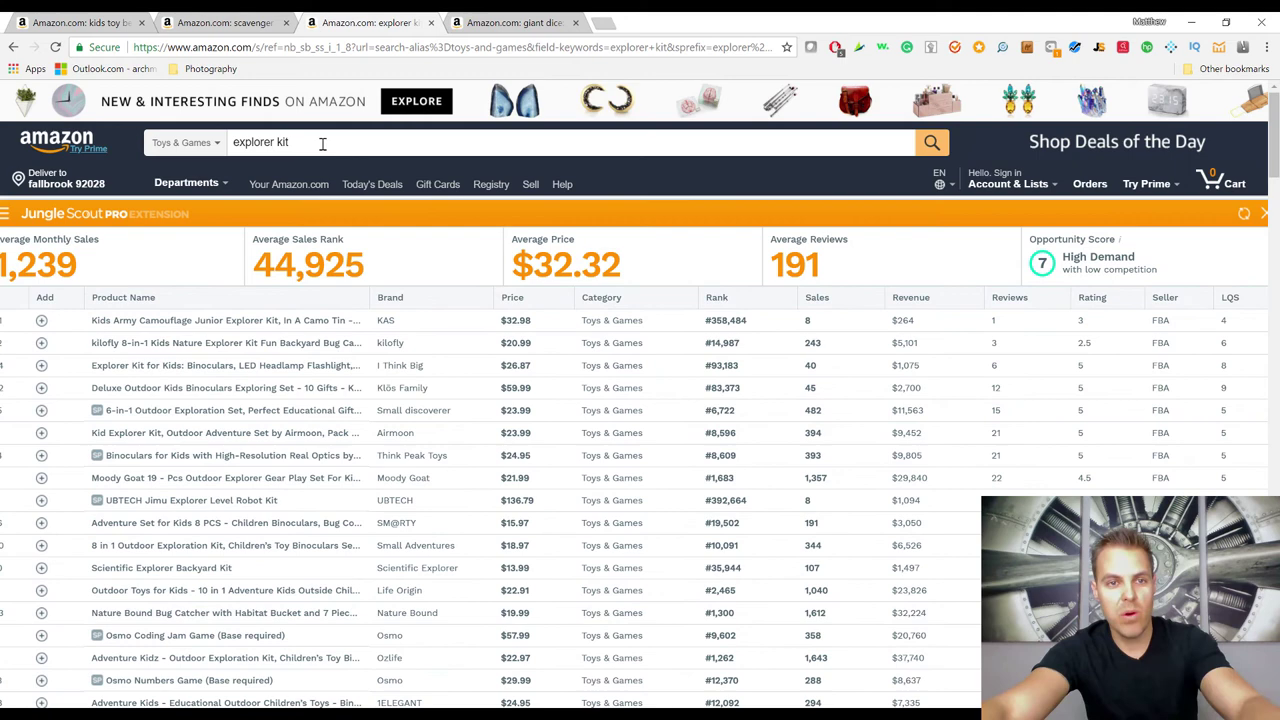
{"action": "triple_click", "coordinate": [322, 143]}
{"action": "key", "text": "ctrl+c"}
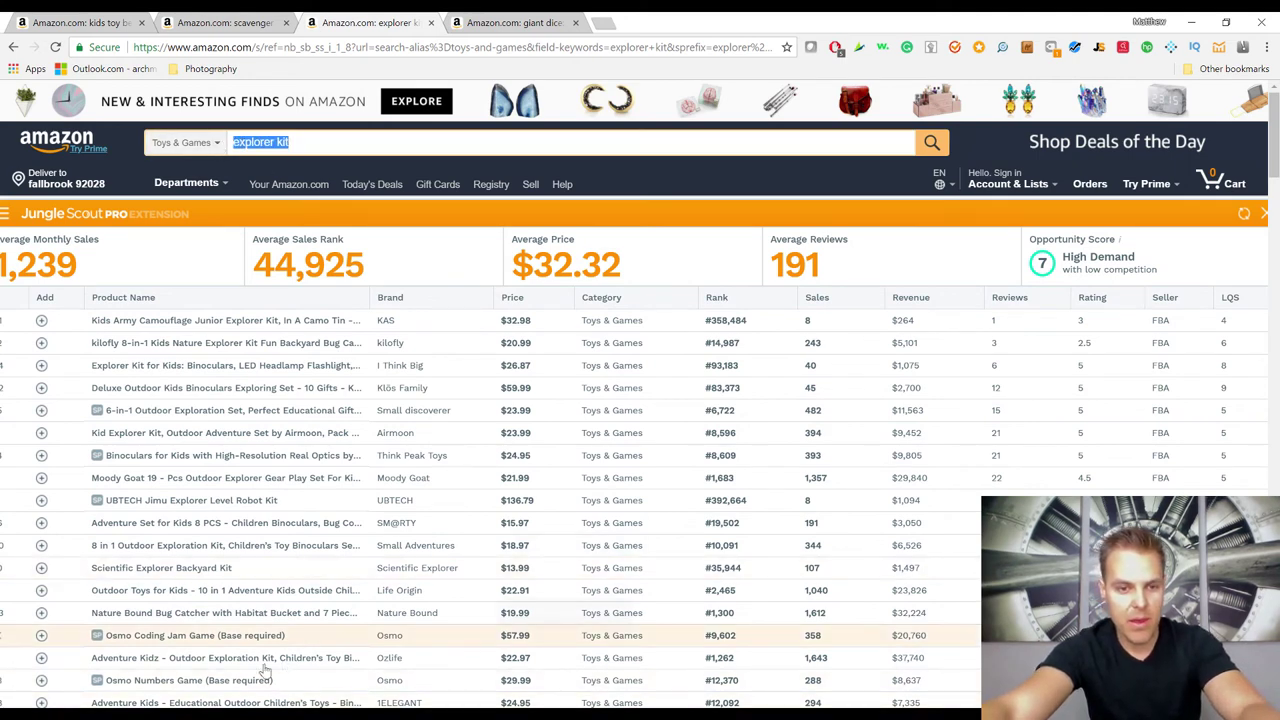
{"action": "key", "text": "alt+Tab"}
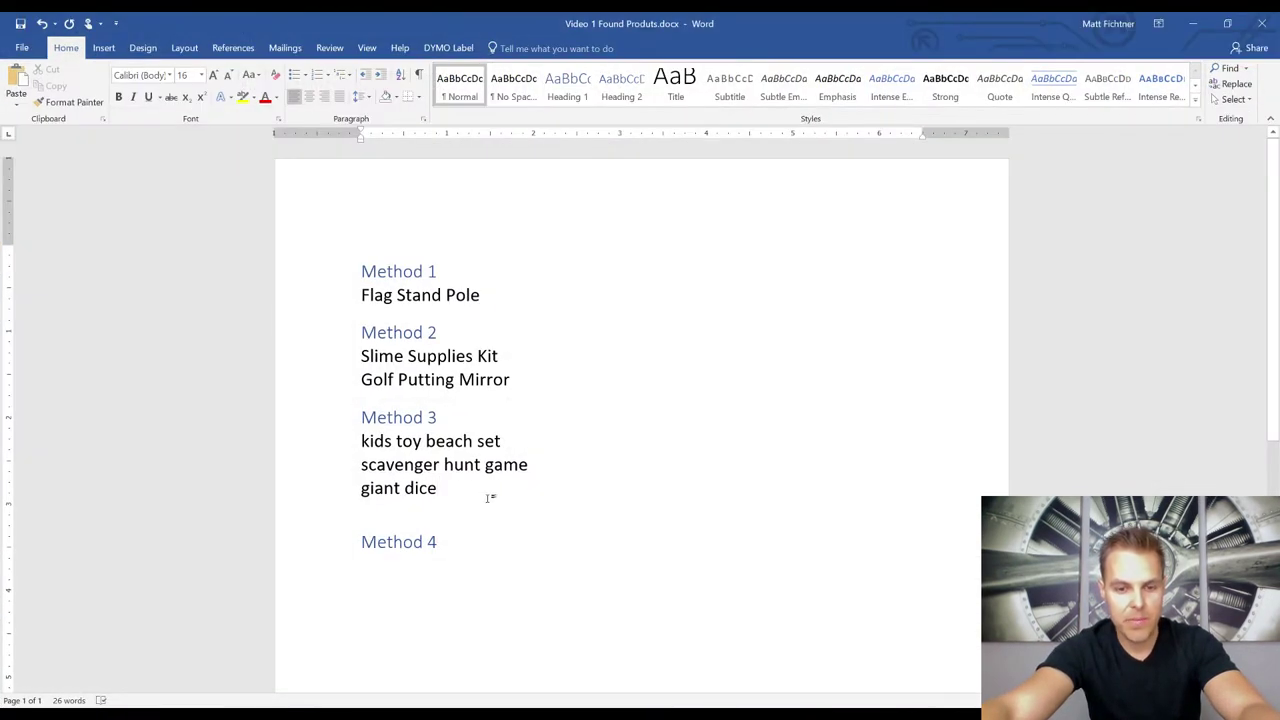
{"action": "key", "text": "Return"}
{"action": "key", "text": "ctrl+v"}
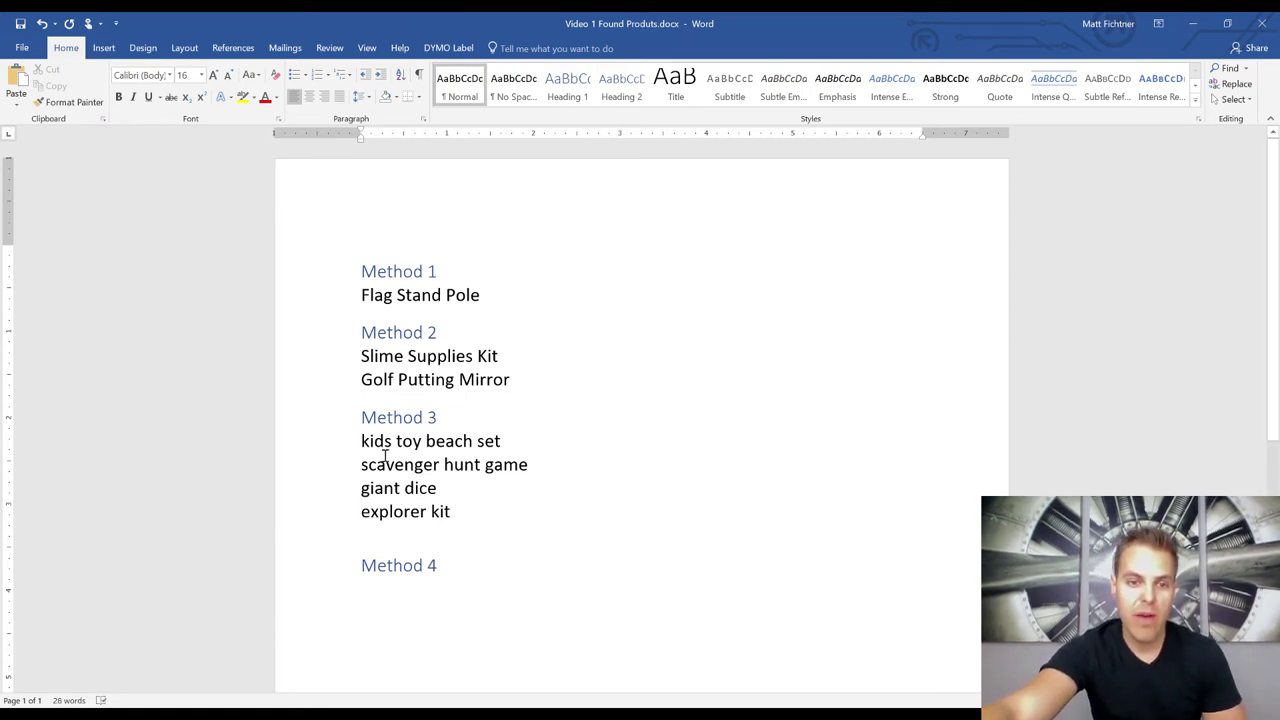
- Switch to the browser and search Amazon for the suggested phrase "gifts for a 1 year old boy"
{"action": "left_click_drag", "start_coordinate": [366, 442], "coordinate": [449, 512]}
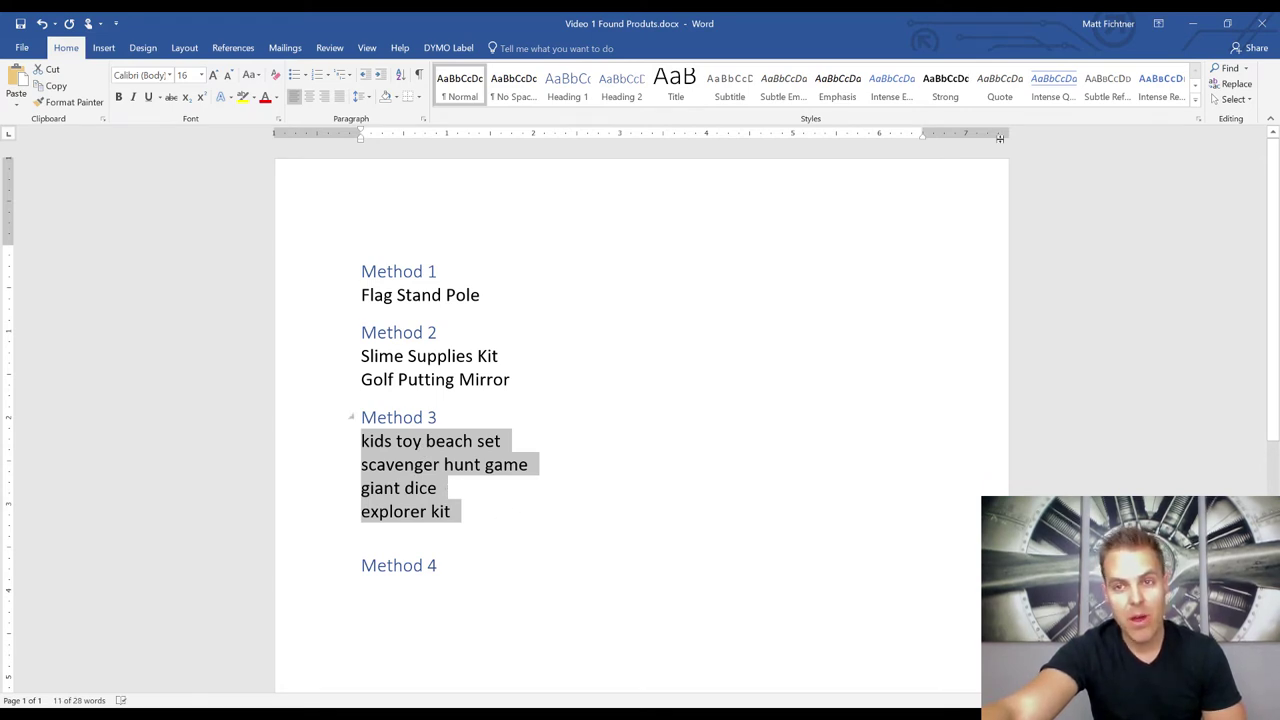
{"action": "left_click", "coordinate": [1193, 23]}
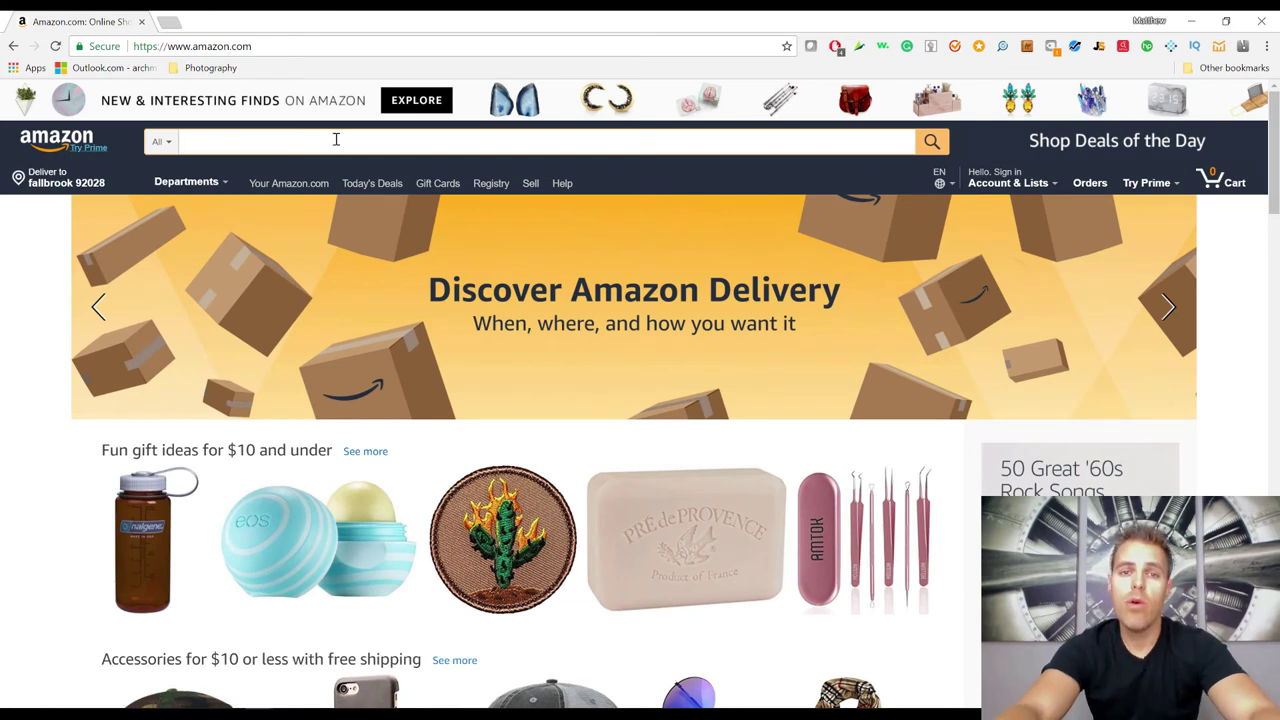
{"action": "left_click", "coordinate": [336, 139]}
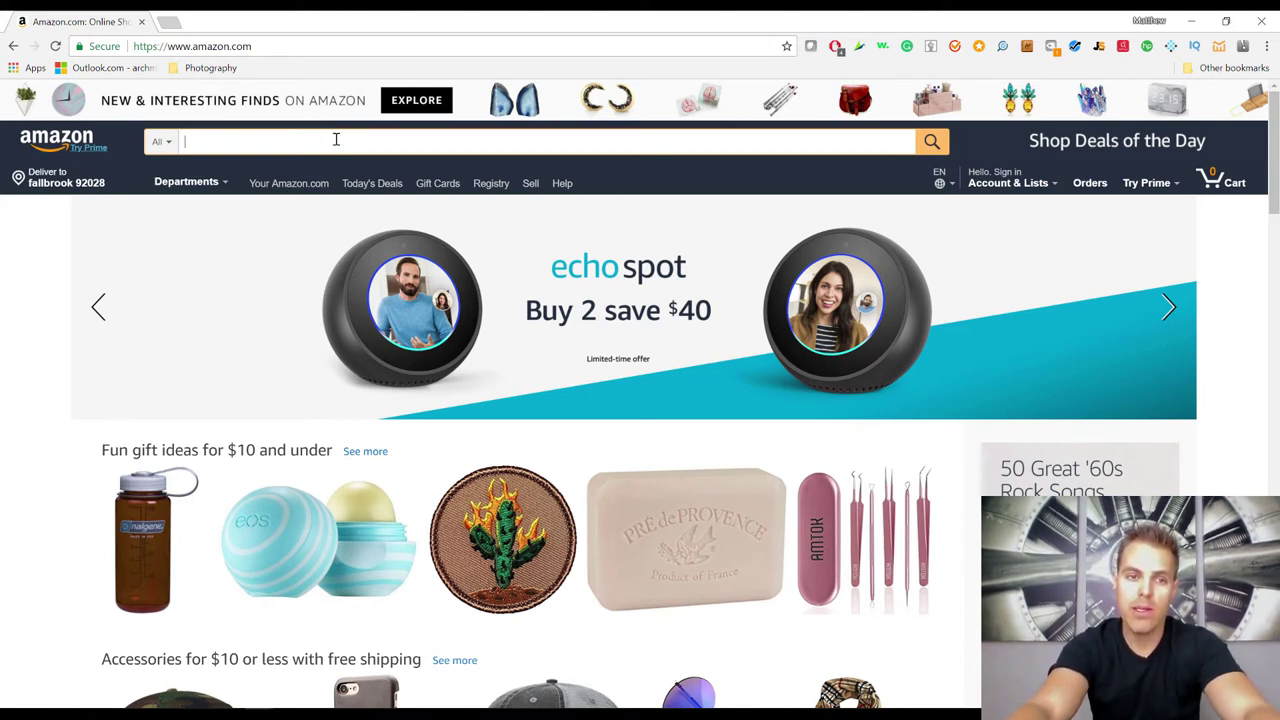
{"action": "left_click", "coordinate": [336, 140]}
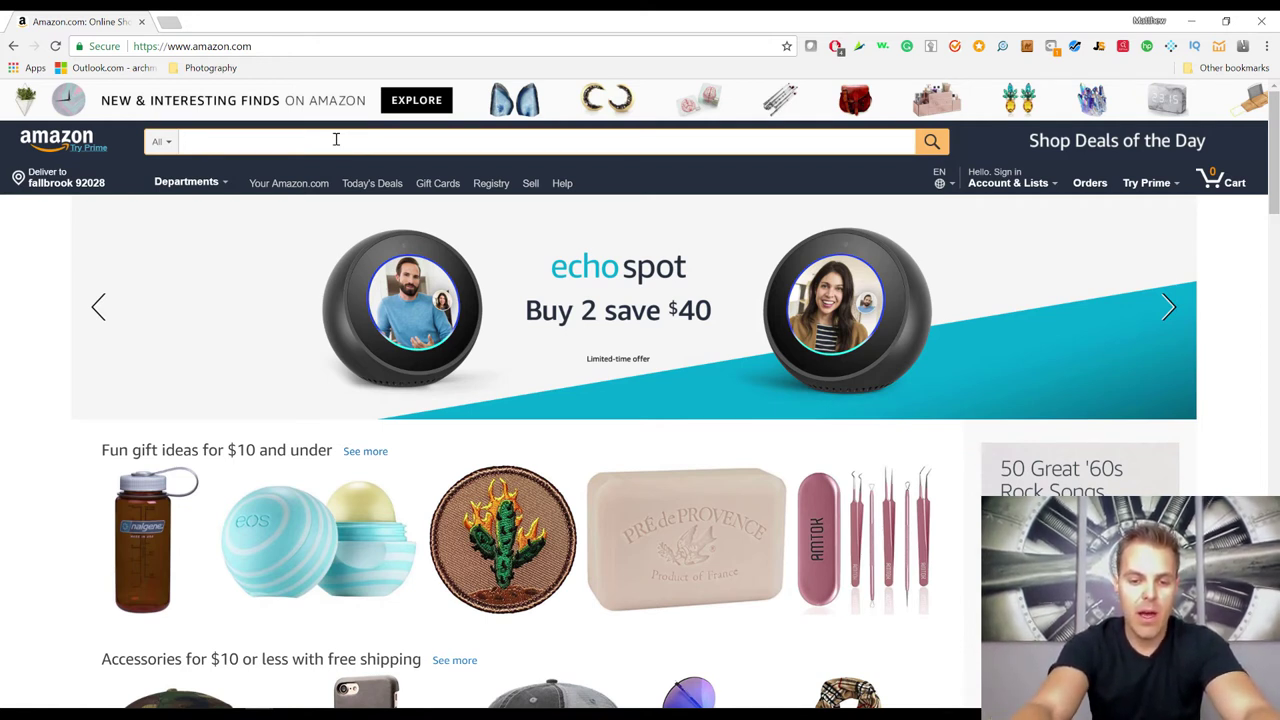
{"action": "type", "text": "gift"}
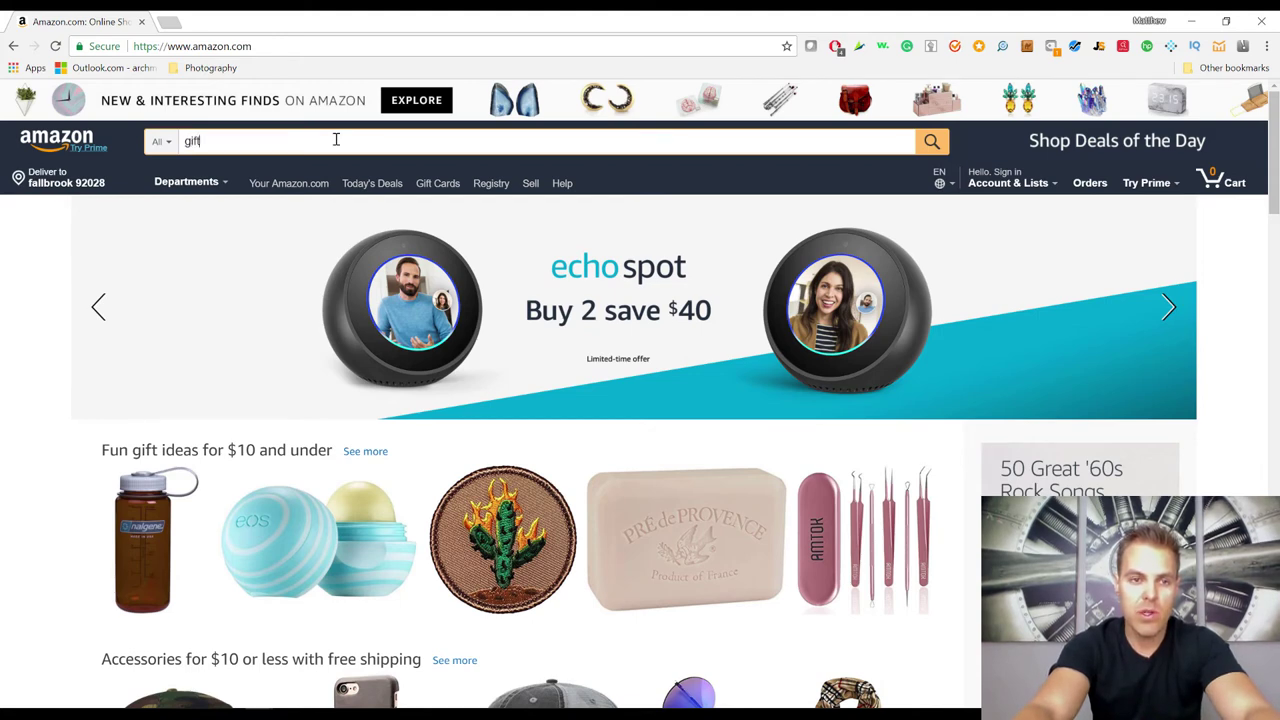
{"action": "type", "text": "s fo"}
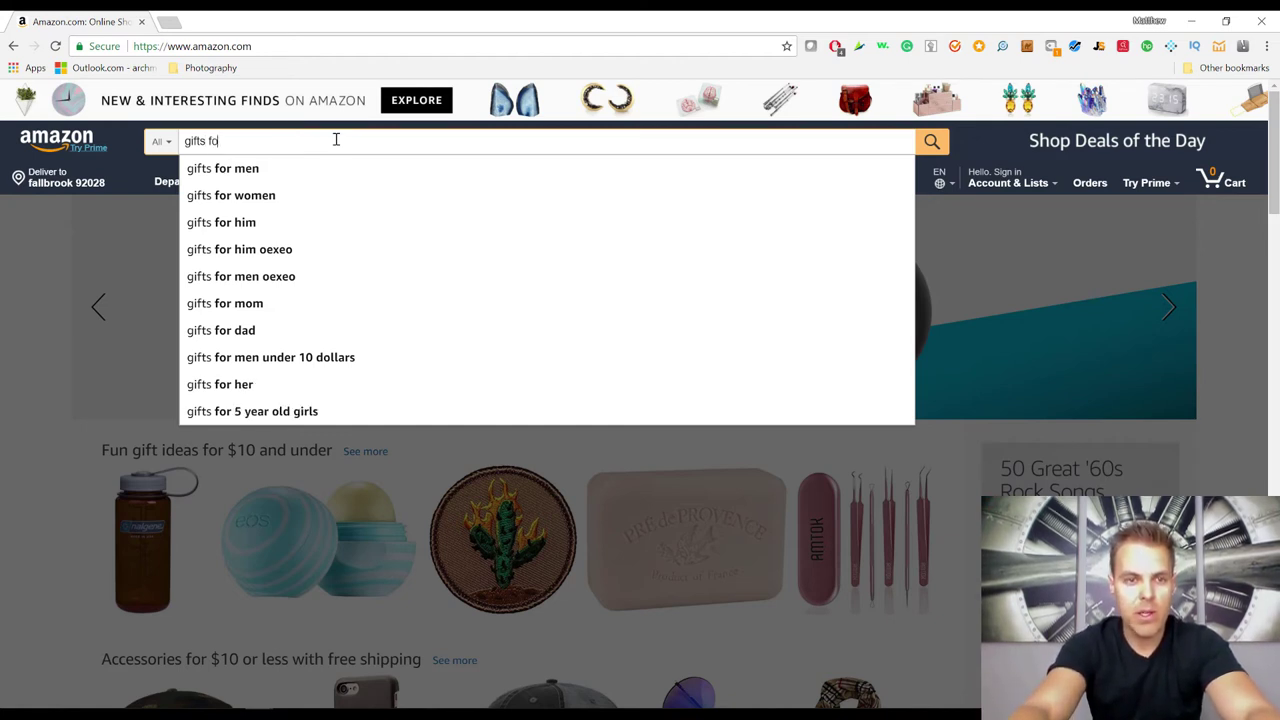
{"action": "type", "text": "r a"}
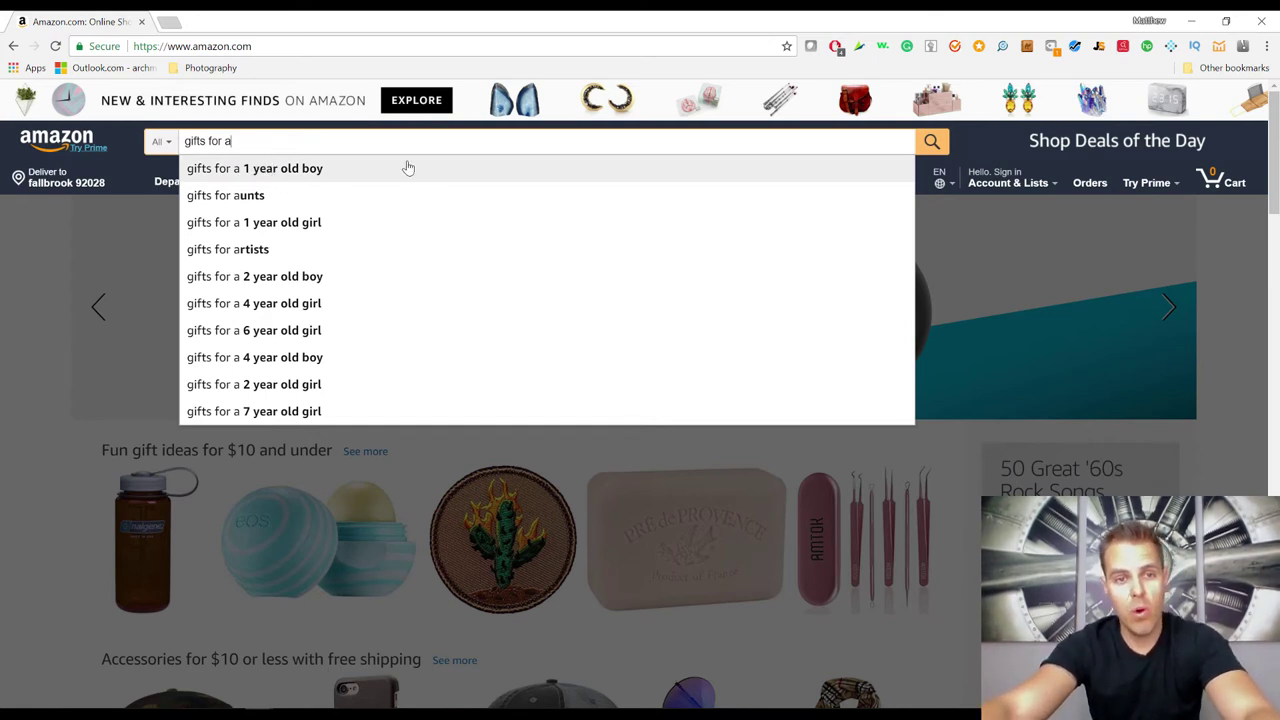
{"action": "left_click", "coordinate": [300, 170]}
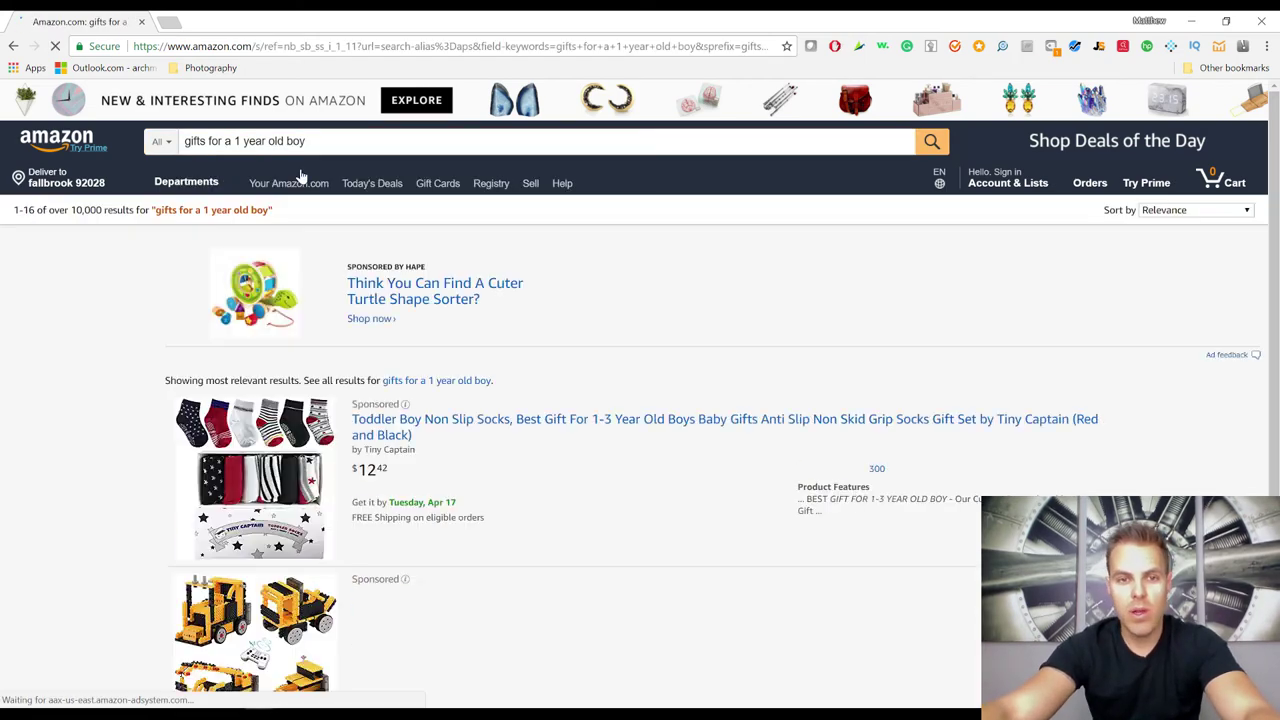
- Find the Kleeger Plush Talking Jungle Animals Toy Set in the search results and open it in a new tab
{"action": "scroll", "coordinate": [742, 402], "scroll_direction": "down", "scroll_amount": 2}
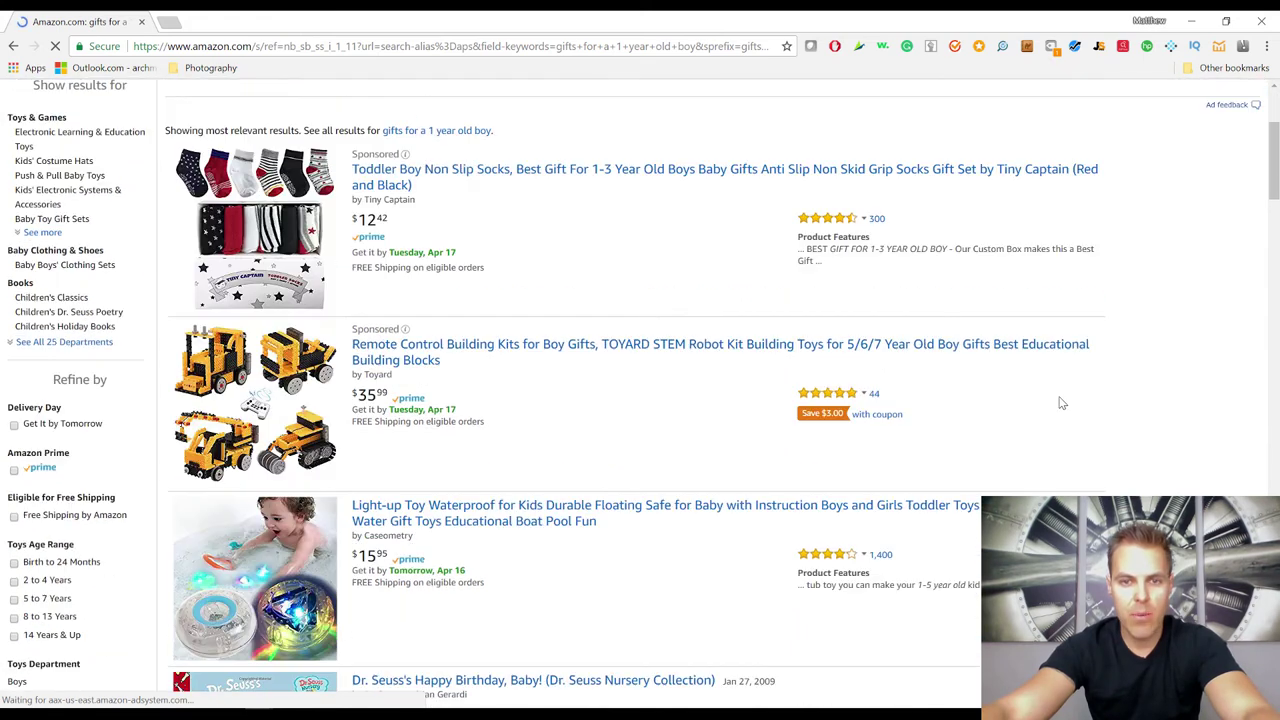
{"action": "scroll", "coordinate": [1074, 409], "scroll_direction": "down", "scroll_amount": 3}
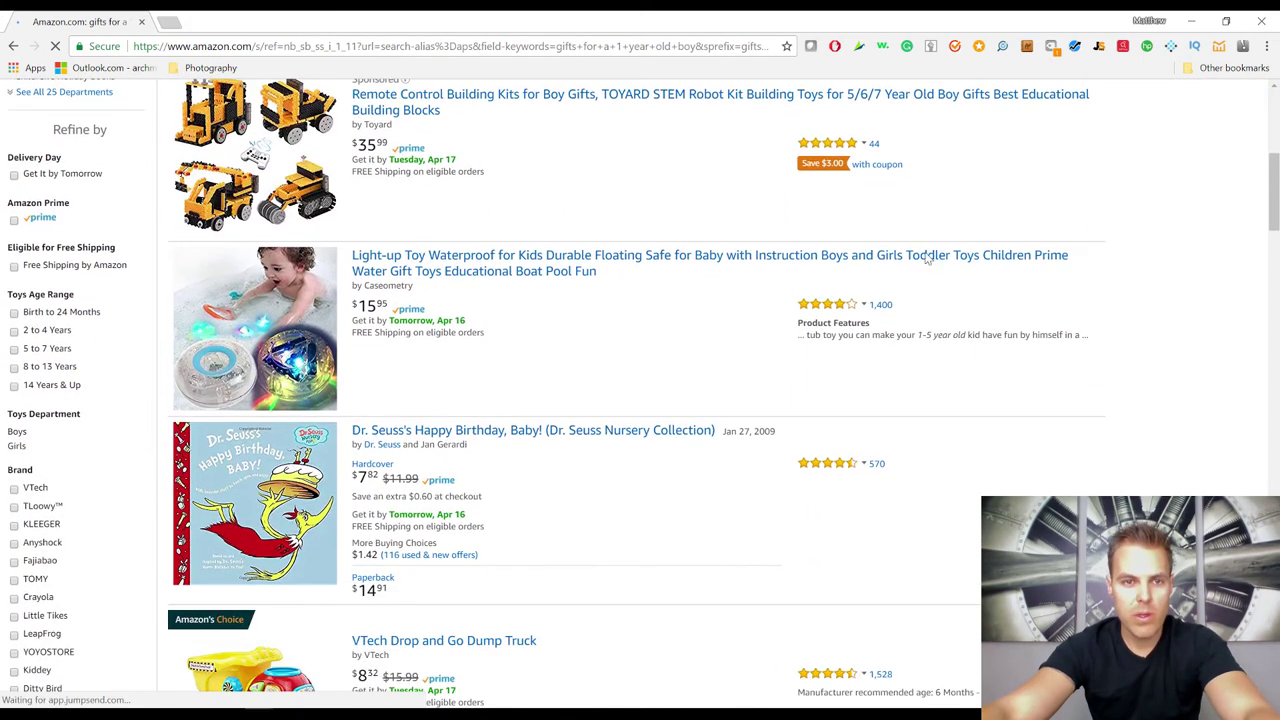
{"action": "scroll", "coordinate": [1003, 358], "scroll_direction": "down", "scroll_amount": 2}
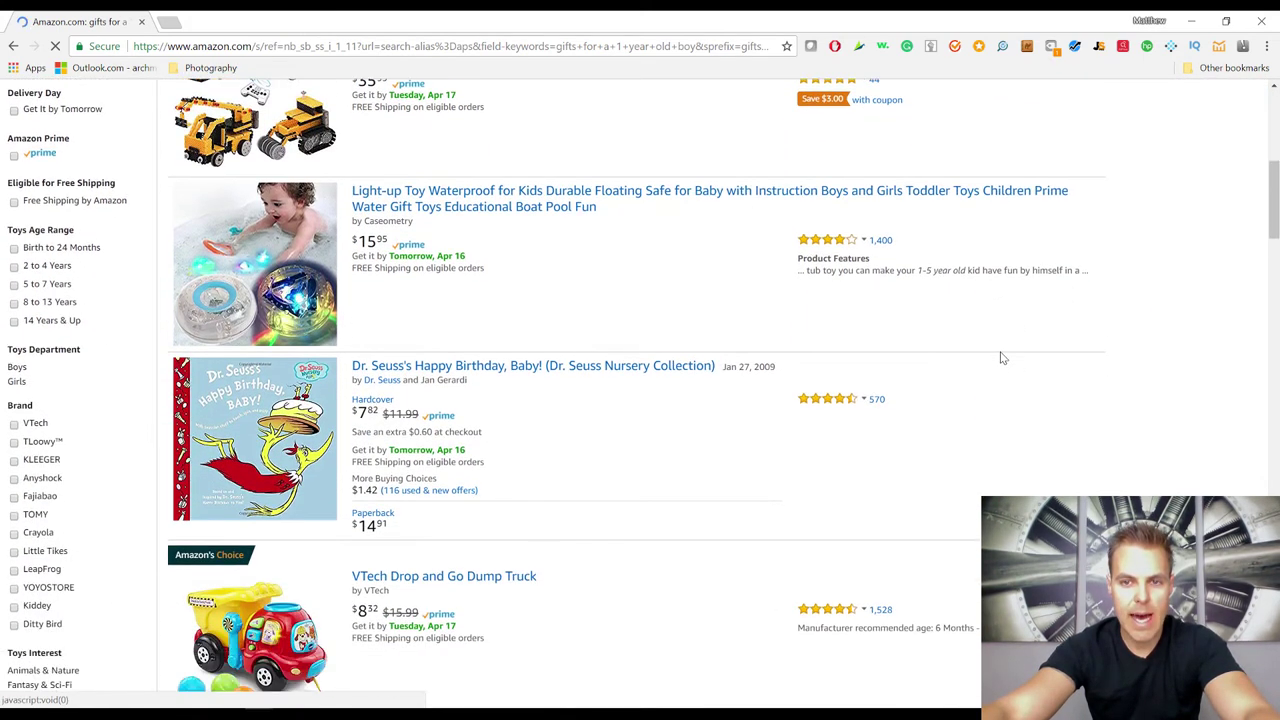
{"action": "scroll", "coordinate": [1003, 358], "scroll_direction": "down", "scroll_amount": 3}
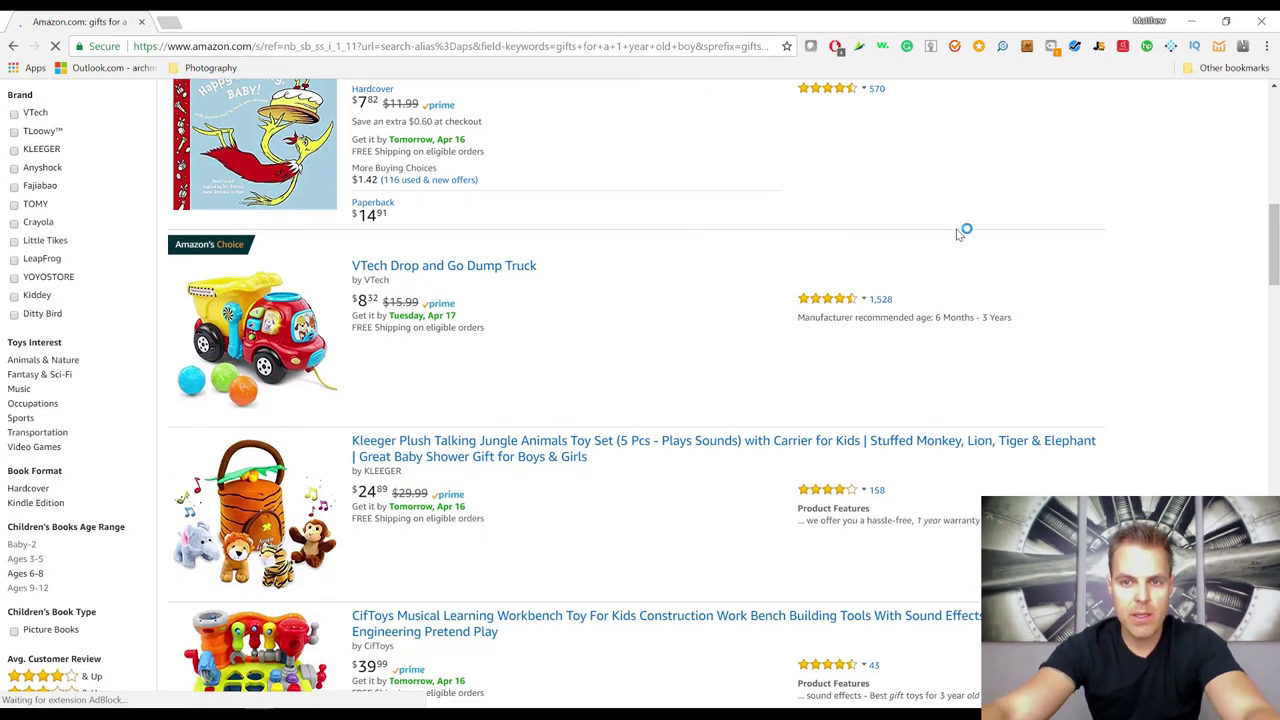
{"action": "scroll", "coordinate": [864, 288], "scroll_direction": "down", "scroll_amount": 2}
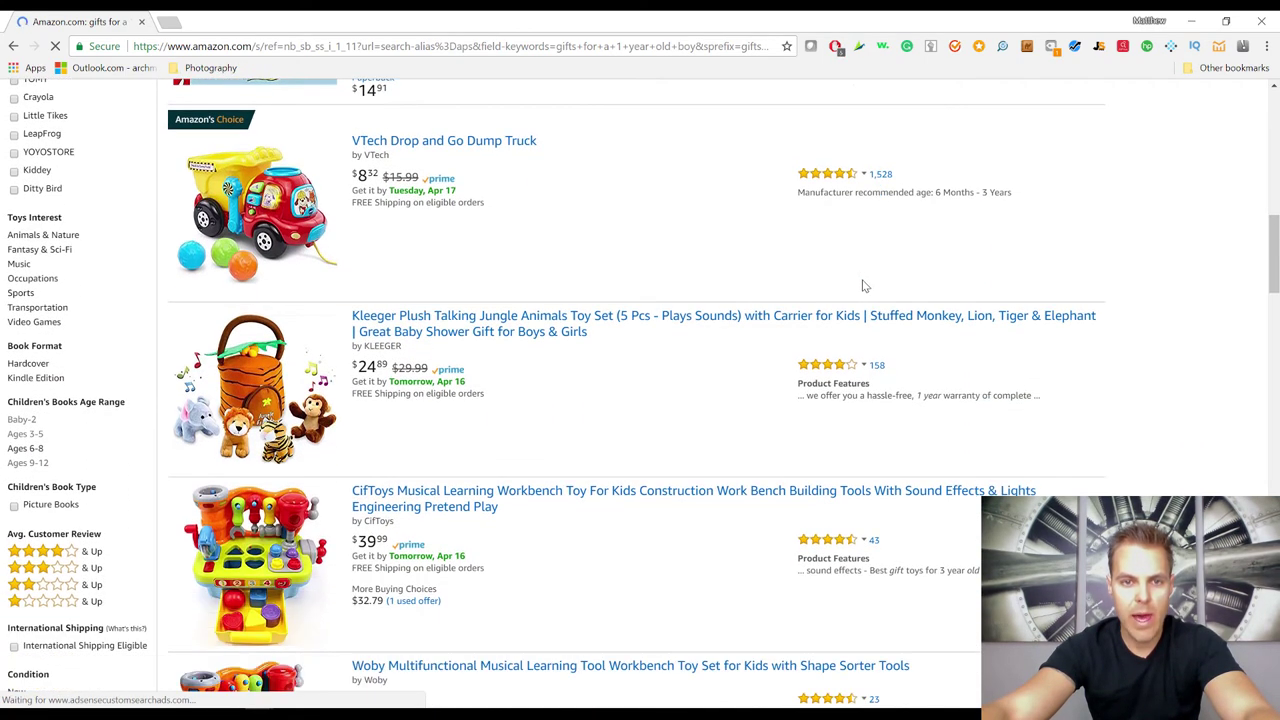
{"action": "scroll", "coordinate": [864, 288], "scroll_direction": "down", "scroll_amount": 2}
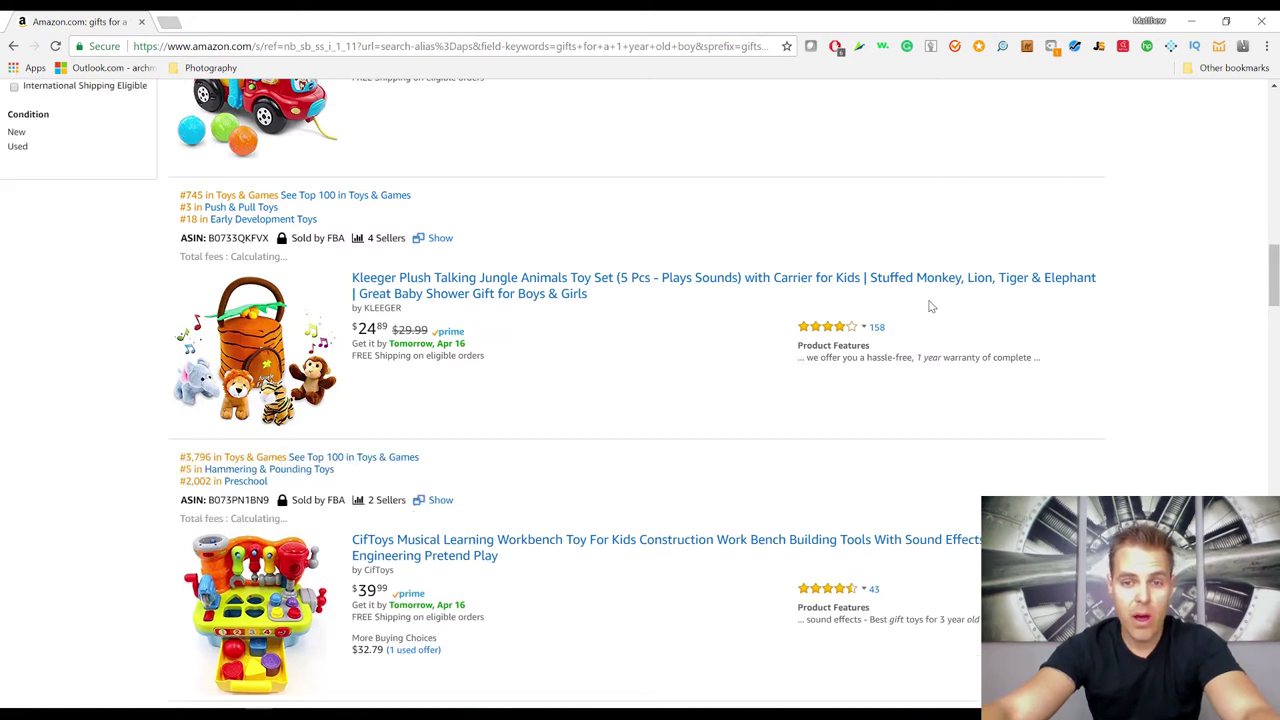
{"action": "right_click", "coordinate": [516, 284]}
{"action": "left_click", "coordinate": [568, 289]}
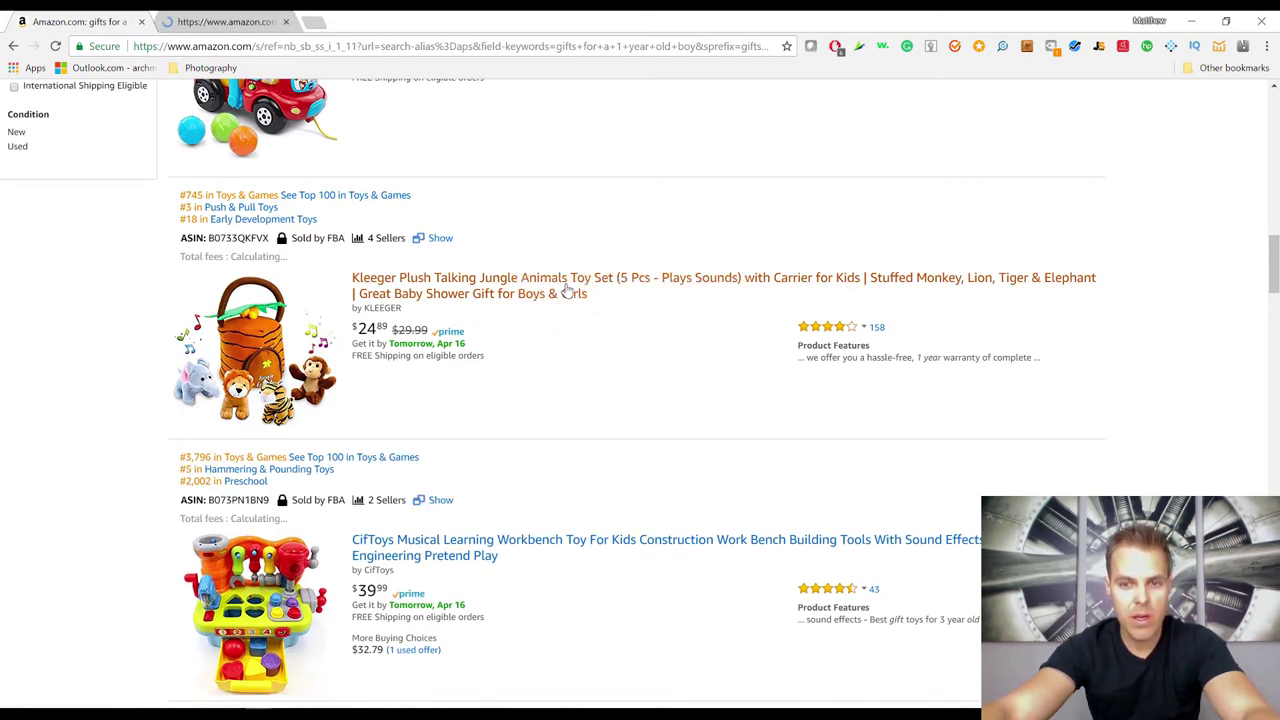
- Open the CifToys Musical Learning Workbench Toy from the search results in a new tab
{"action": "scroll", "coordinate": [570, 289], "scroll_direction": "down", "scroll_amount": 3}
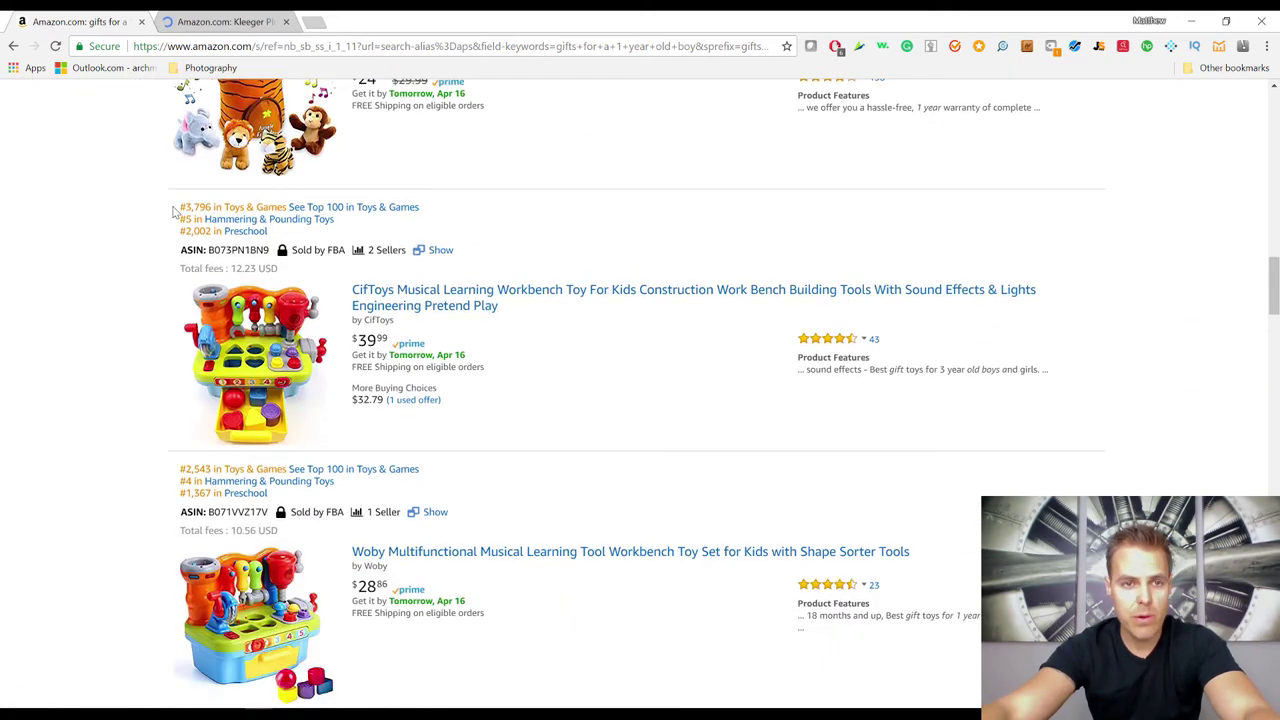
{"action": "right_click", "coordinate": [495, 298]}
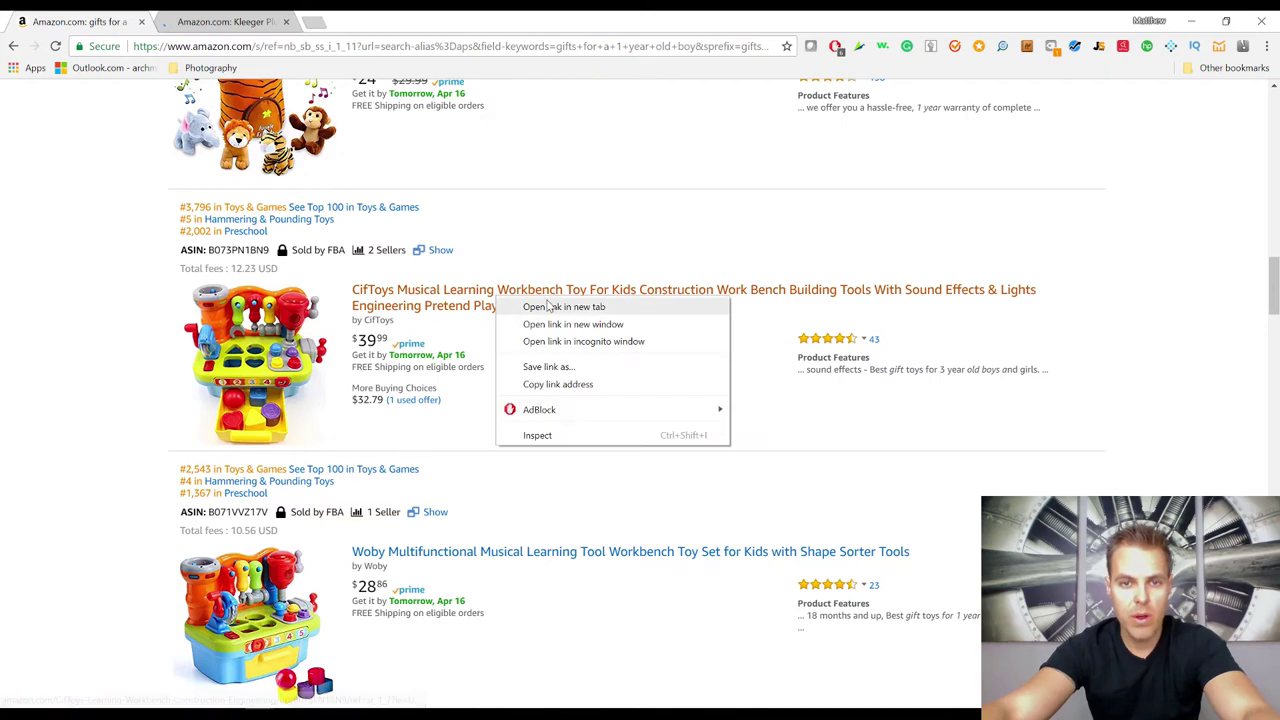
{"action": "left_click", "coordinate": [545, 305]}
- Find the Best Learning Mushroom Garden further down the search results and open it in a new tab
{"action": "scroll", "coordinate": [548, 303], "scroll_direction": "down", "scroll_amount": 3}
{"action": "scroll", "coordinate": [546, 303], "scroll_direction": "up", "scroll_amount": 3}
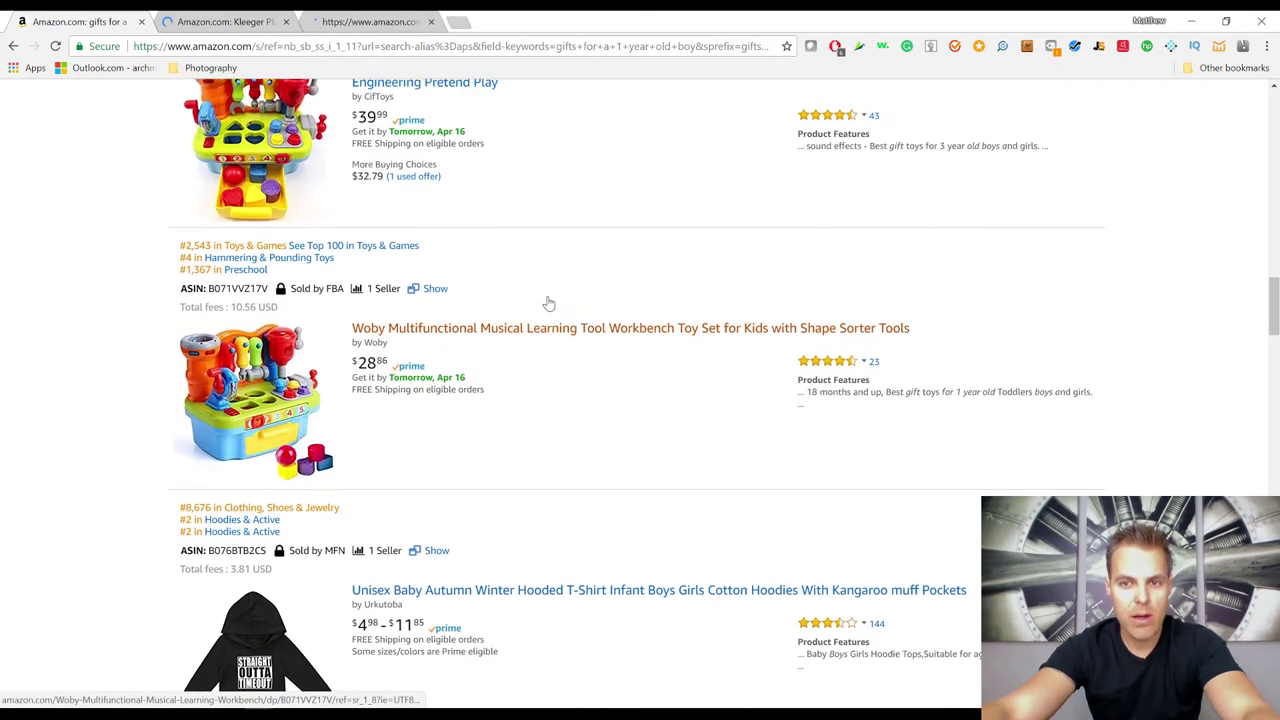
{"action": "scroll", "coordinate": [547, 310], "scroll_direction": "down", "scroll_amount": 2}
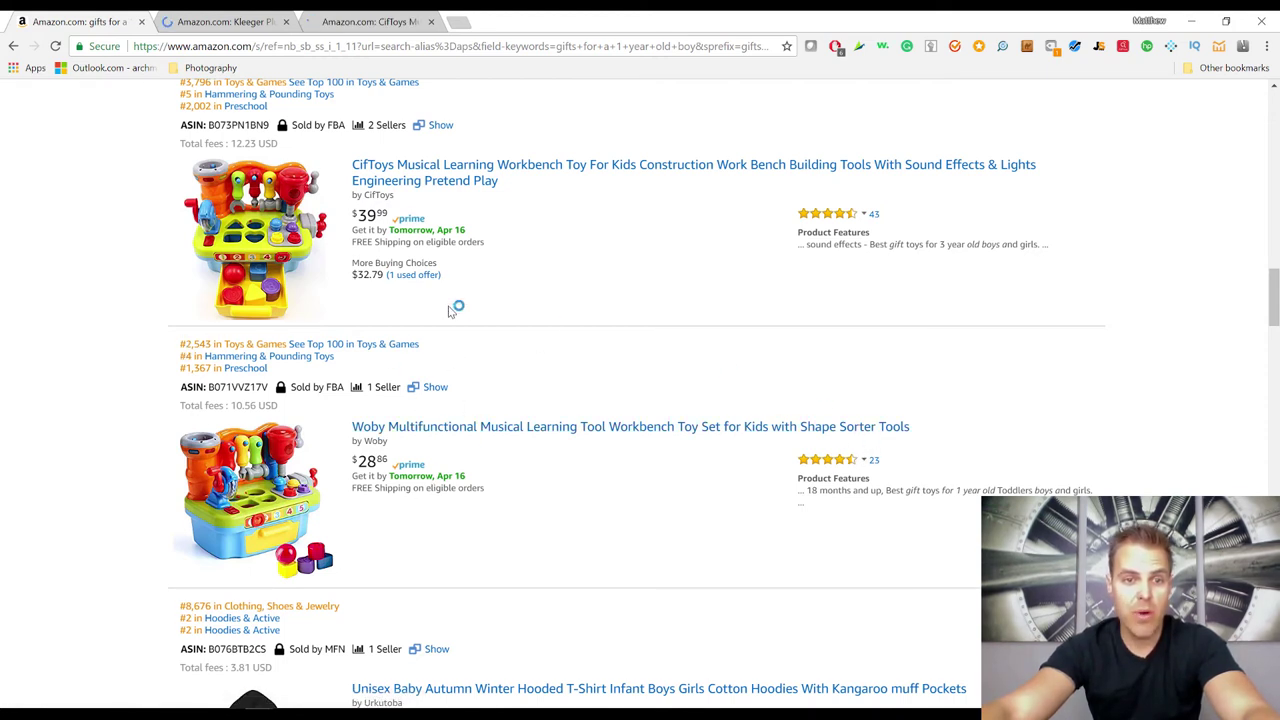
{"action": "scroll", "coordinate": [440, 380], "scroll_direction": "down", "scroll_amount": 5}
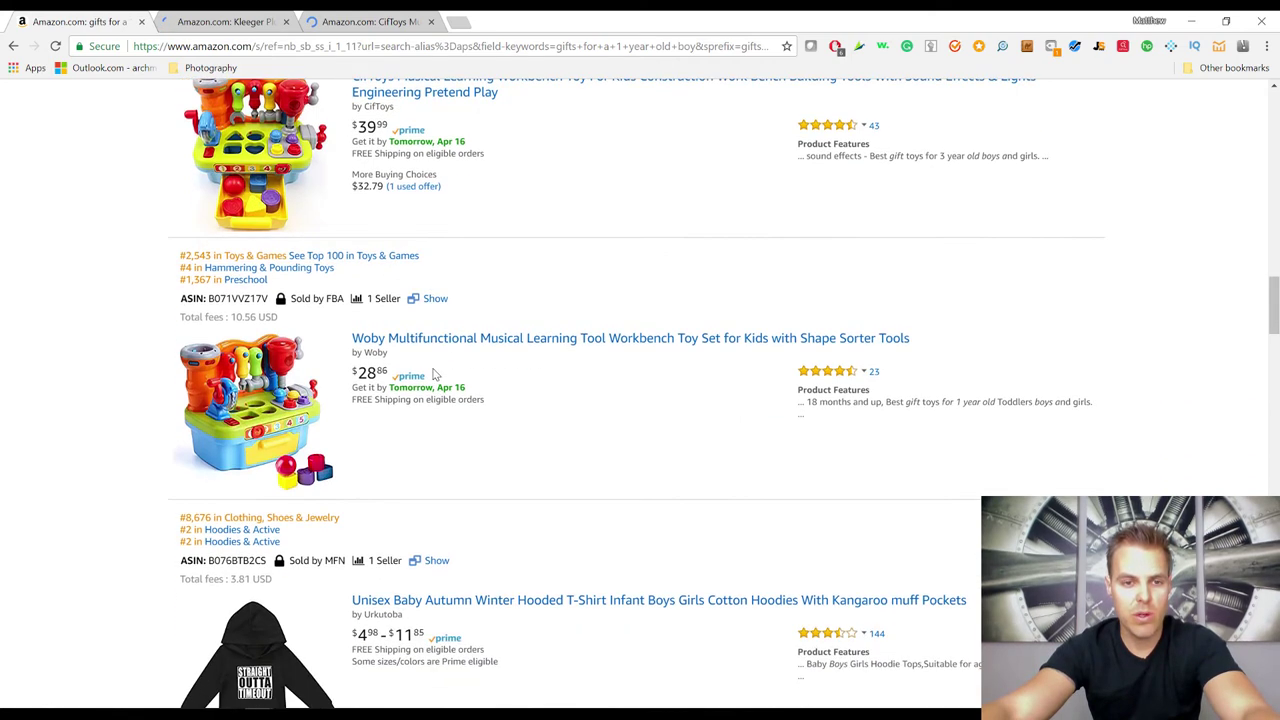
{"action": "scroll", "coordinate": [480, 312], "scroll_direction": "down", "scroll_amount": 3}
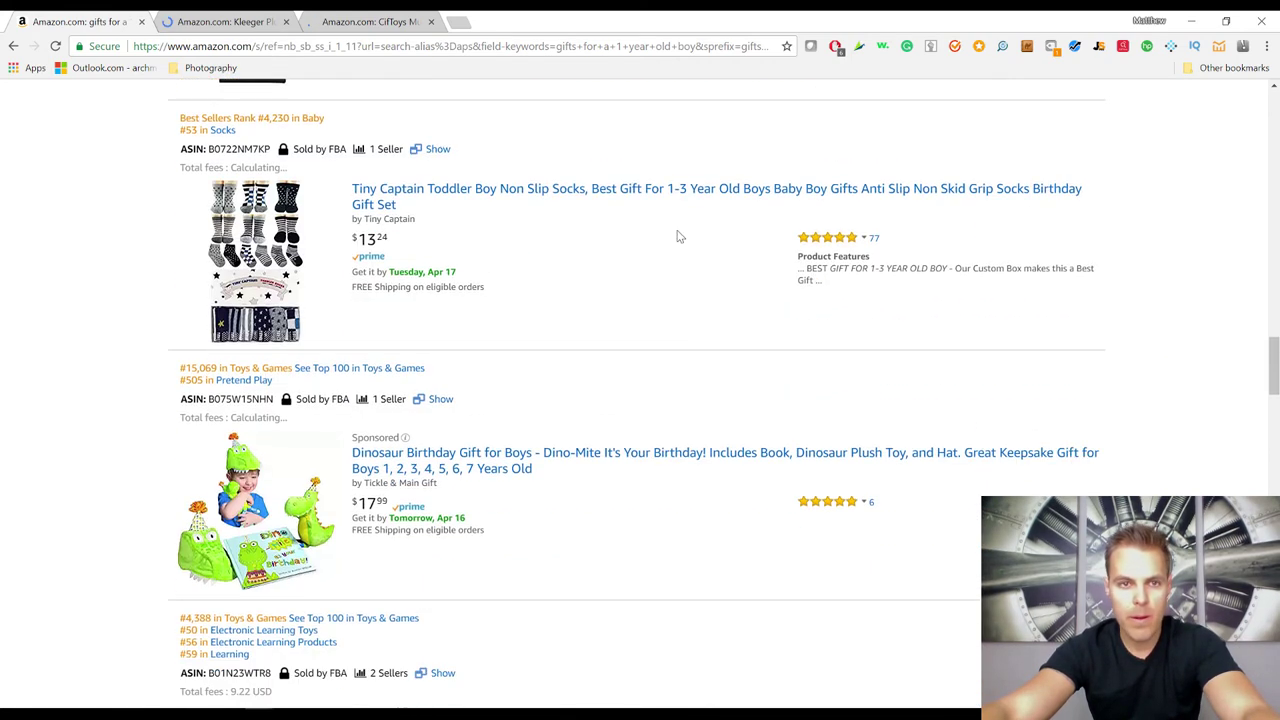
{"action": "scroll", "coordinate": [560, 280], "scroll_direction": "down", "scroll_amount": 2}
{"action": "scroll", "coordinate": [627, 325], "scroll_direction": "down", "scroll_amount": 1}
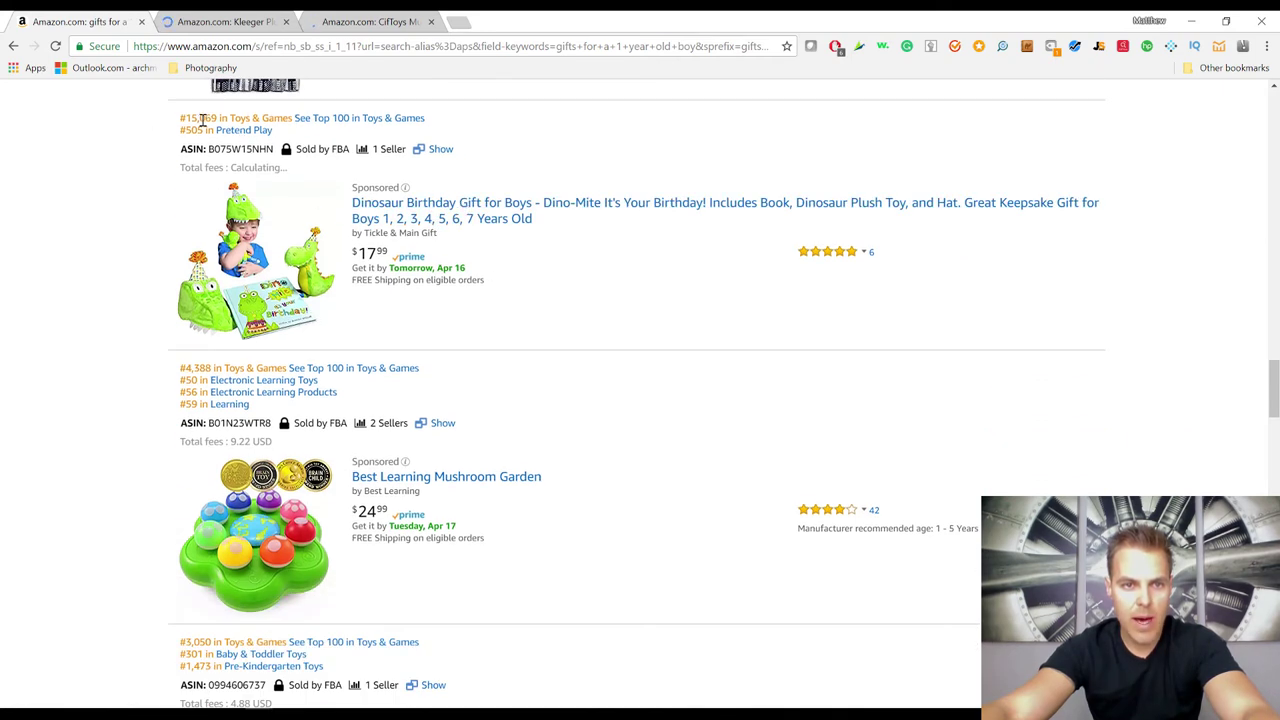
{"action": "scroll", "coordinate": [399, 345], "scroll_direction": "down", "scroll_amount": 2}
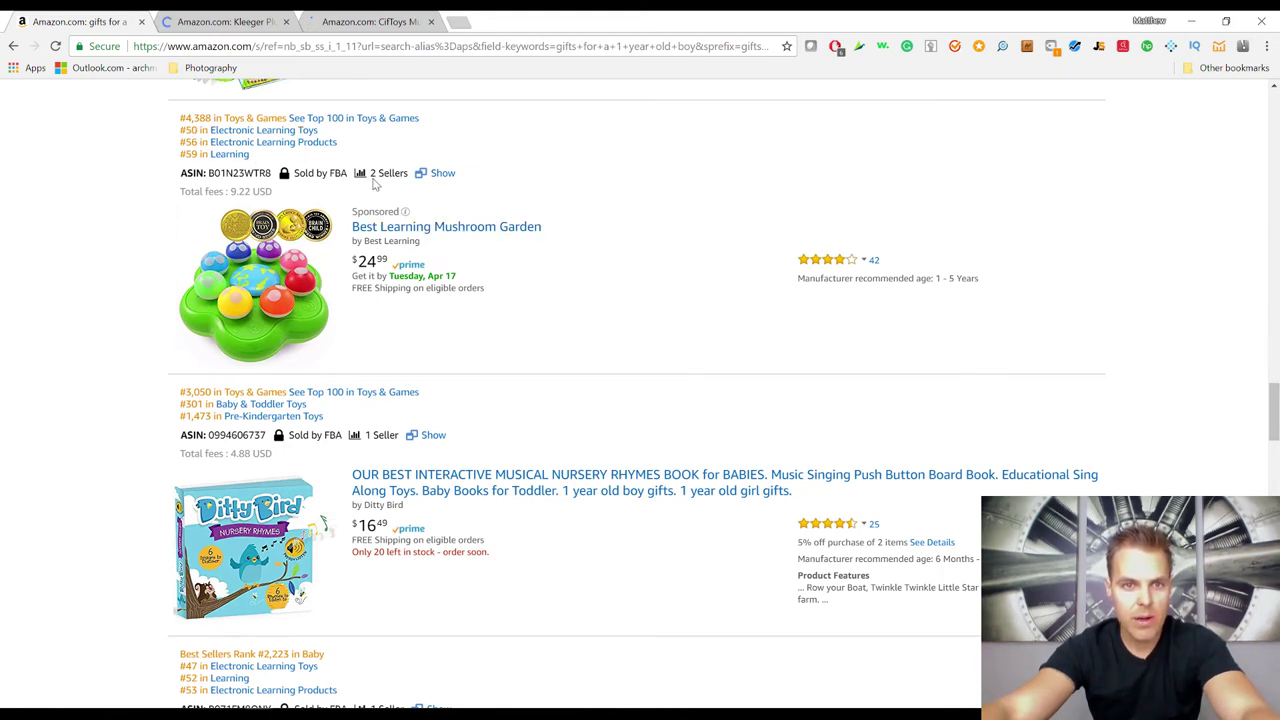
{"action": "right_click", "coordinate": [417, 229]}
{"action": "left_click", "coordinate": [468, 239]}
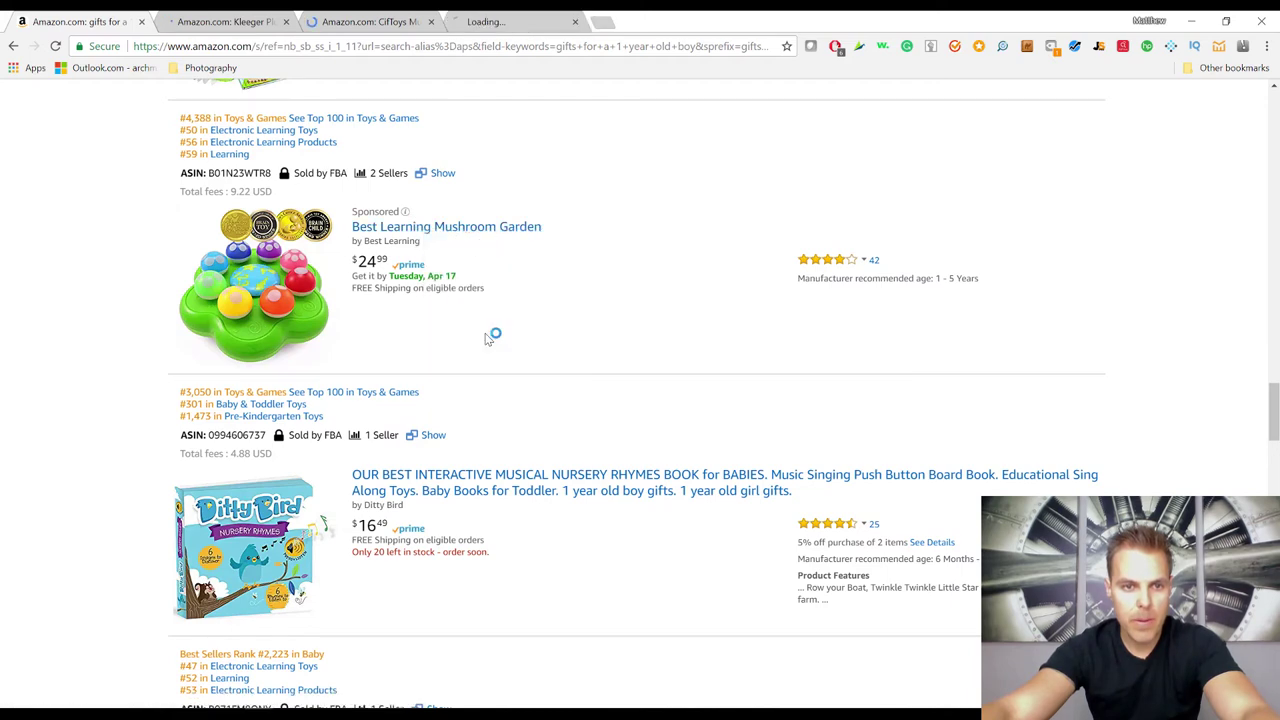
- Examine the remaining gift results below the Mushroom Garden for more candidates, checking their sales ranks, prices and review counts
{"action": "scroll", "coordinate": [499, 352], "scroll_direction": "down", "scroll_amount": 3}
{"action": "scroll", "coordinate": [349, 277], "scroll_direction": "down", "scroll_amount": 2}
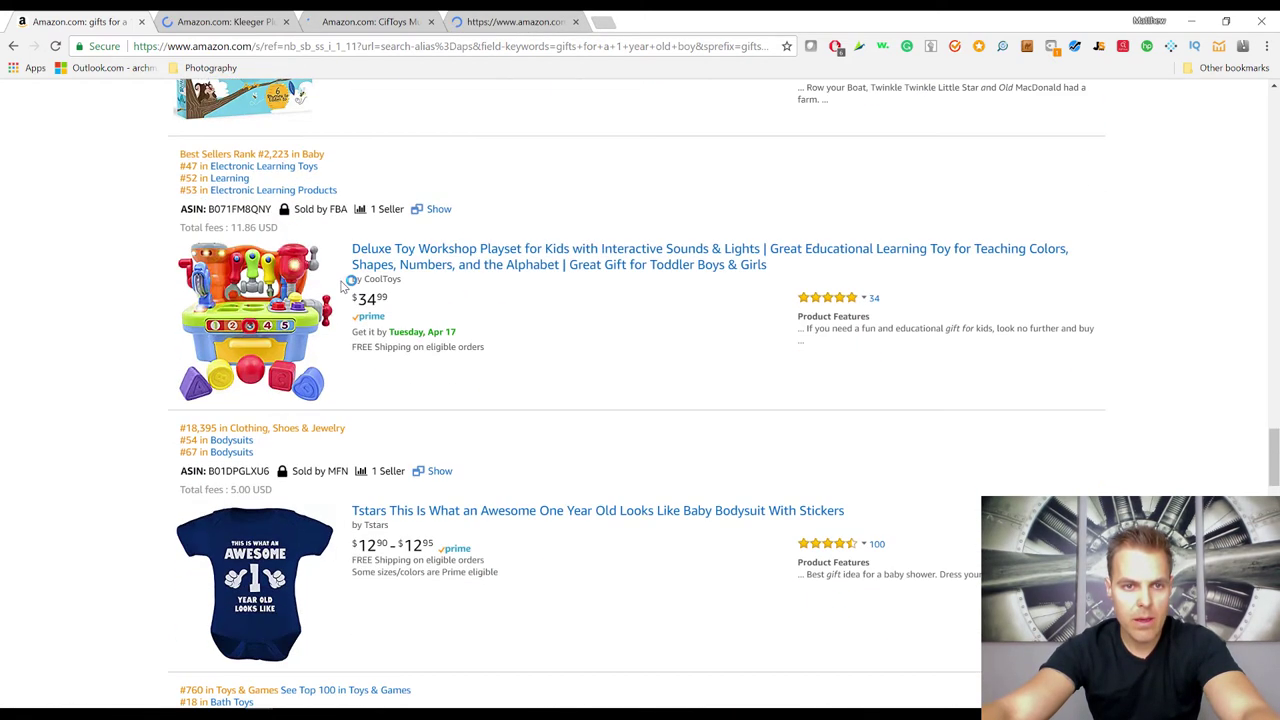
{"action": "scroll", "coordinate": [337, 334], "scroll_direction": "down", "scroll_amount": 4}
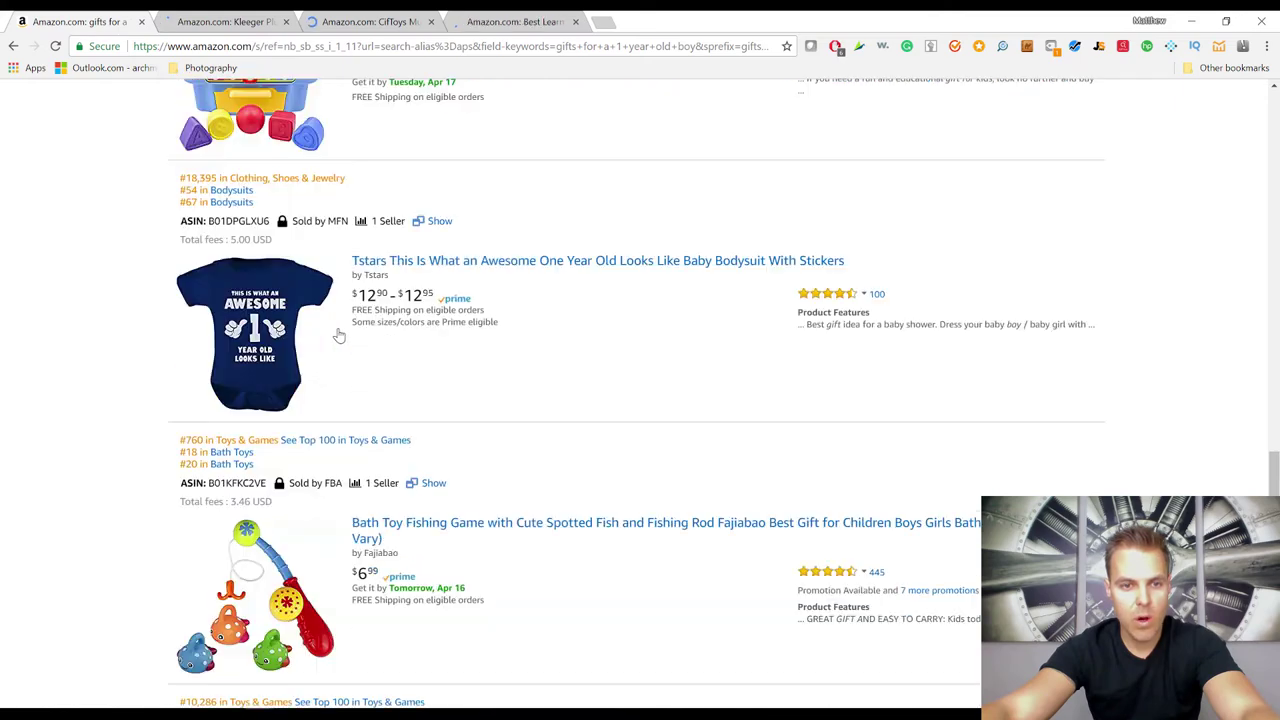
{"action": "scroll", "coordinate": [591, 333], "scroll_direction": "up", "scroll_amount": 1}
{"action": "scroll", "coordinate": [491, 391], "scroll_direction": "down", "scroll_amount": 4}
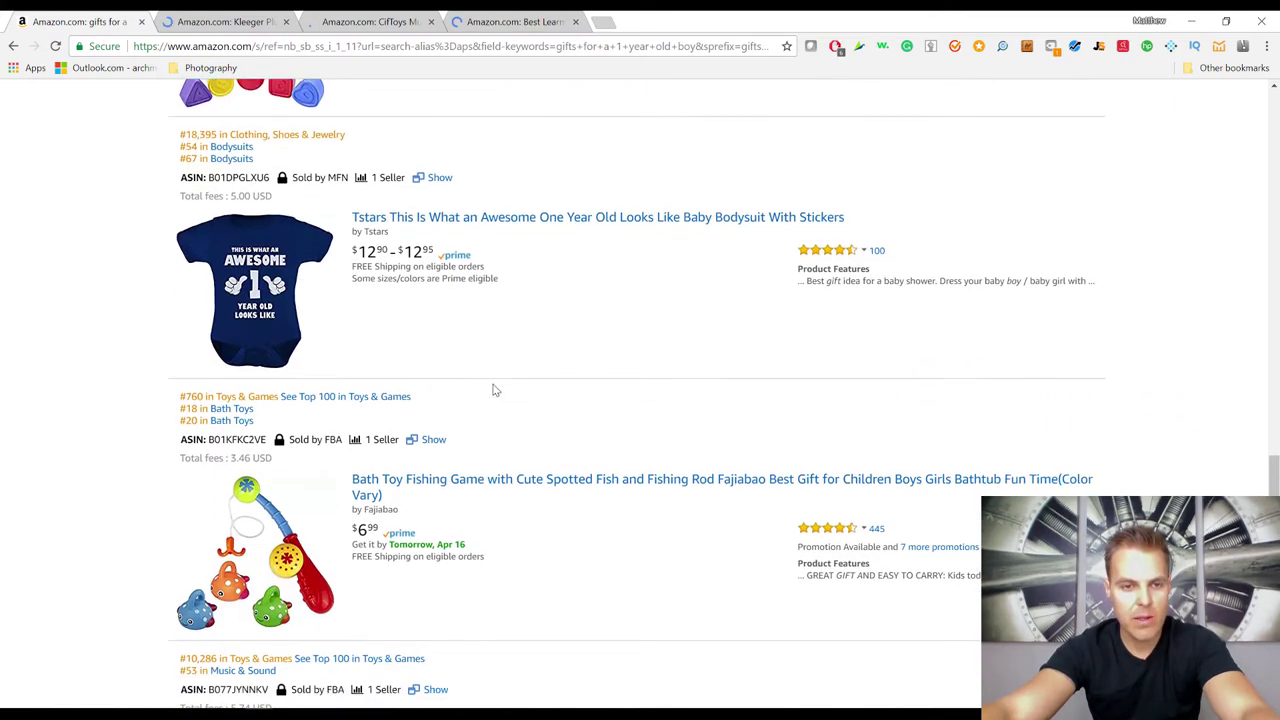
{"action": "scroll", "coordinate": [343, 330], "scroll_direction": "down", "scroll_amount": 1}
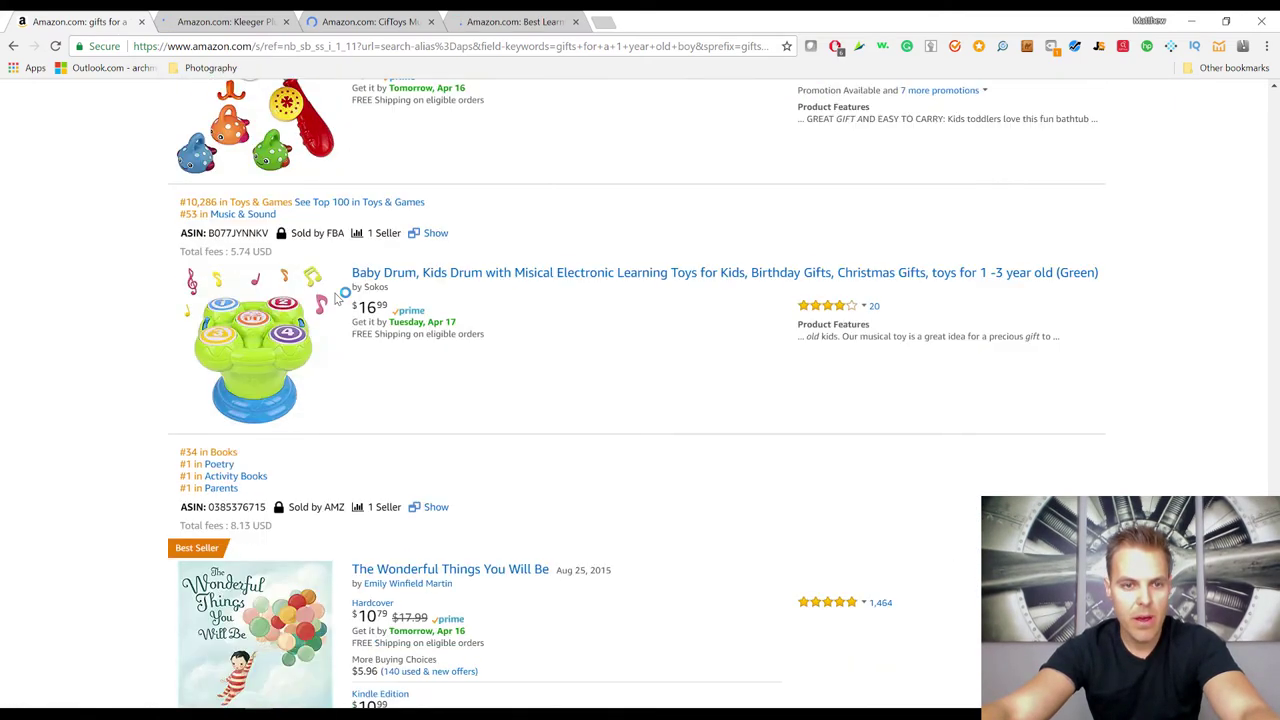
{"action": "scroll", "coordinate": [534, 329], "scroll_direction": "down", "scroll_amount": 5}
{"action": "scroll", "coordinate": [400, 305], "scroll_direction": "up", "scroll_amount": 1}
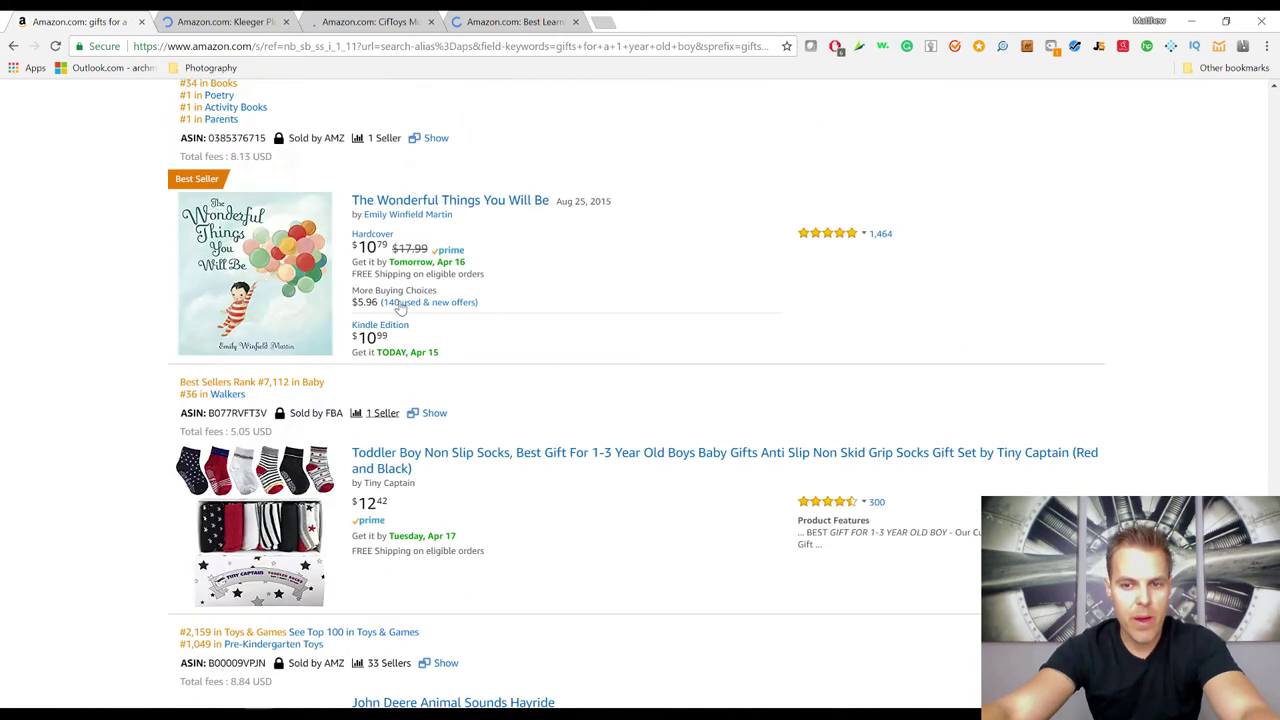
{"action": "scroll", "coordinate": [400, 305], "scroll_direction": "down", "scroll_amount": 6}
- Close the gift search results and bring up the Kleeger plush jungle animals product page
{"action": "left_click", "coordinate": [251, 18]}
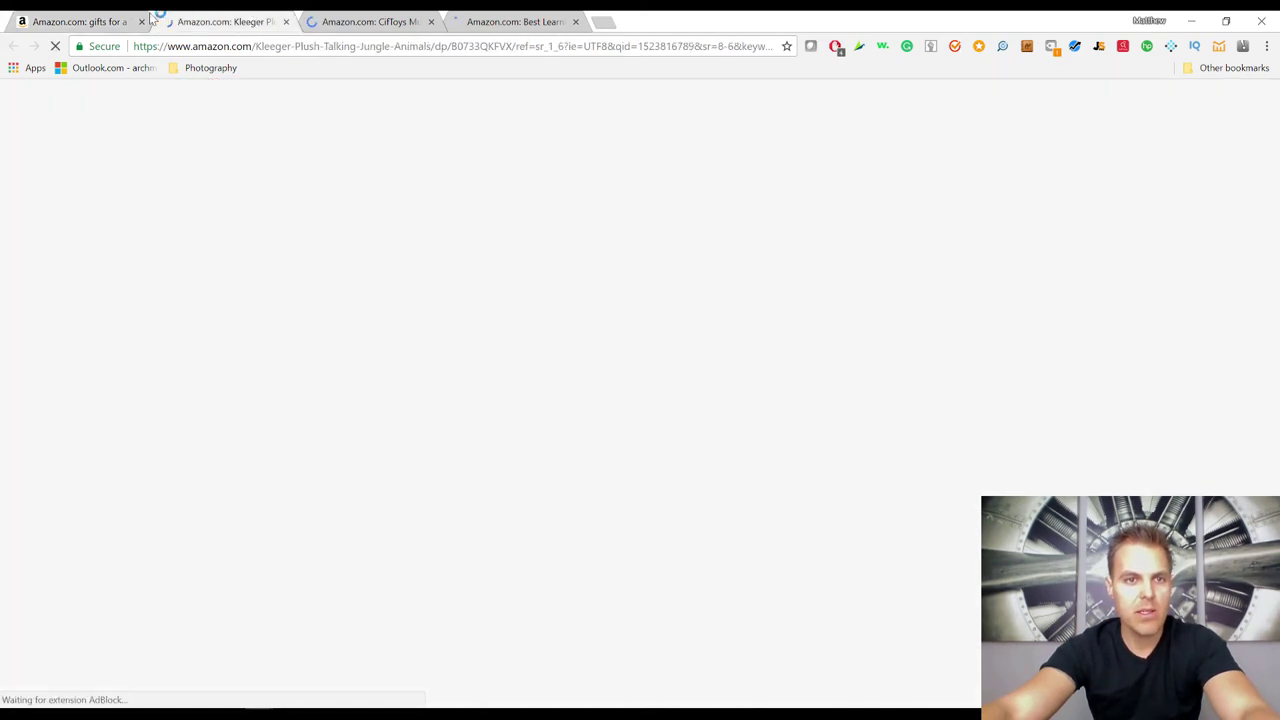
{"action": "left_click", "coordinate": [141, 21]}
{"action": "left_click", "coordinate": [208, 22]}
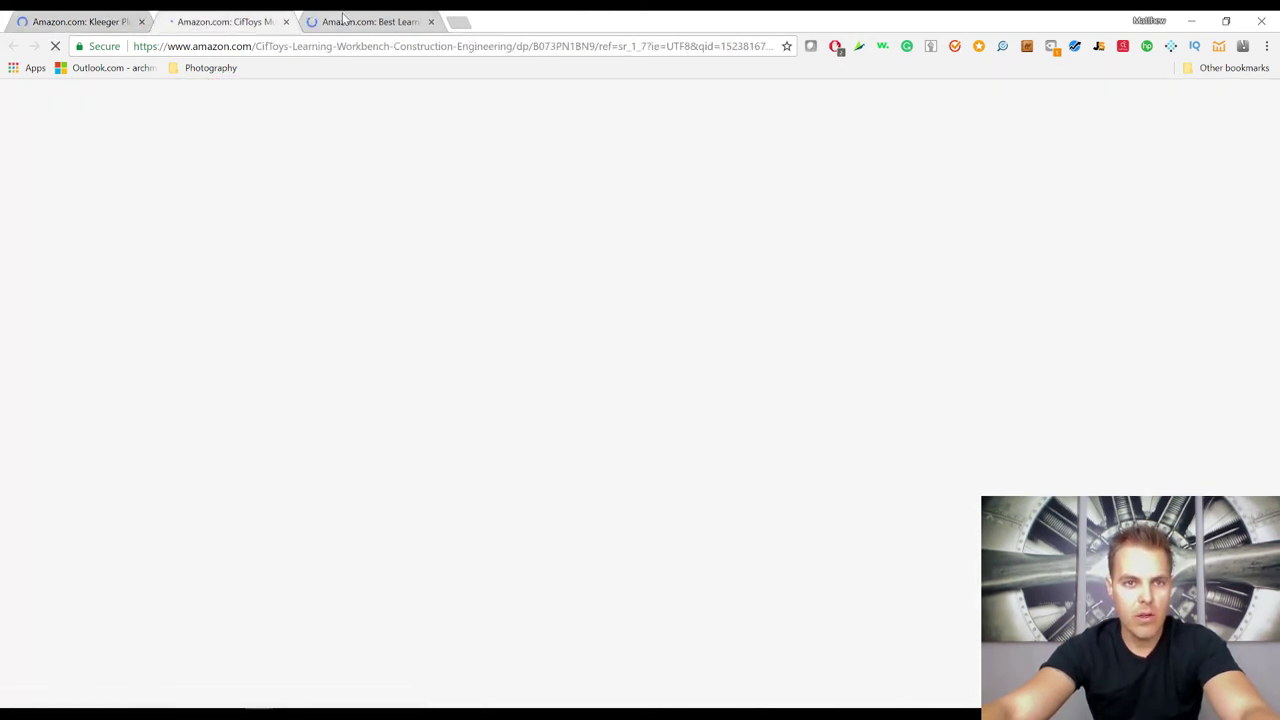
{"action": "left_click", "coordinate": [352, 21]}
{"action": "left_click", "coordinate": [97, 15]}
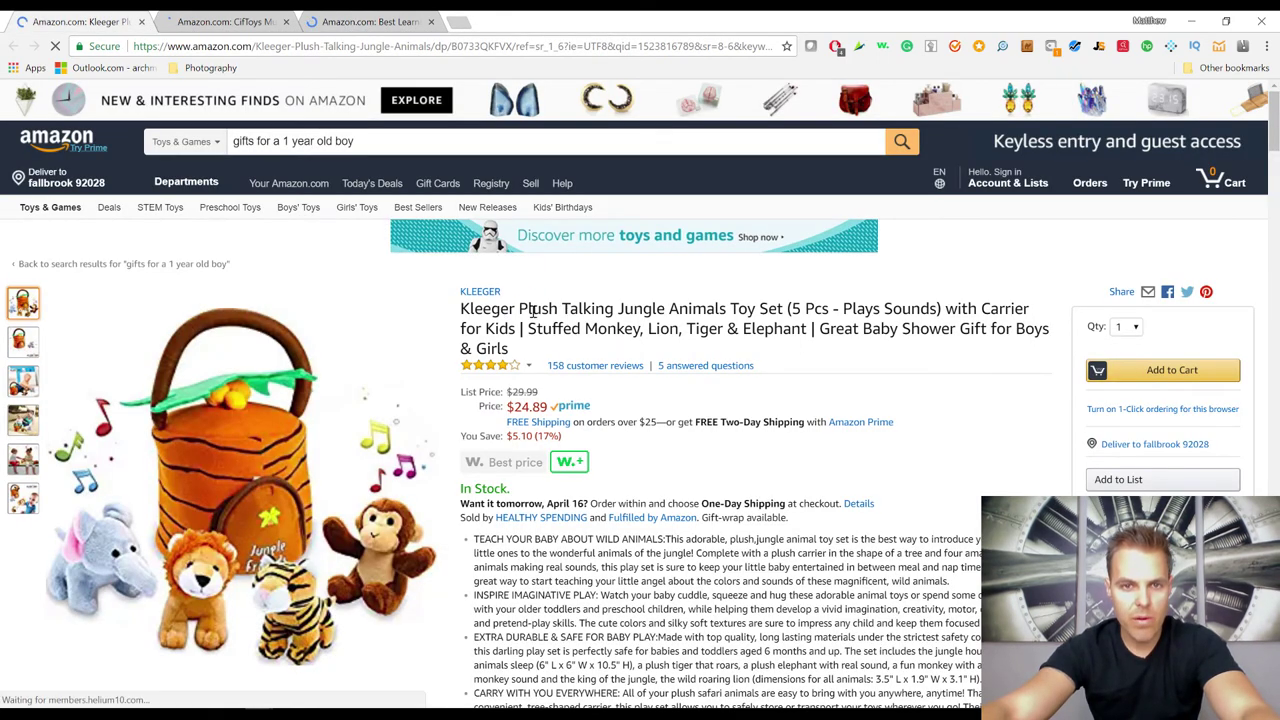
- Search the Toys & Games department for plush toys, replacing the earlier gift query on the Kleeger product page
{"action": "left_click_drag", "start_coordinate": [518, 309], "coordinate": [567, 309]}
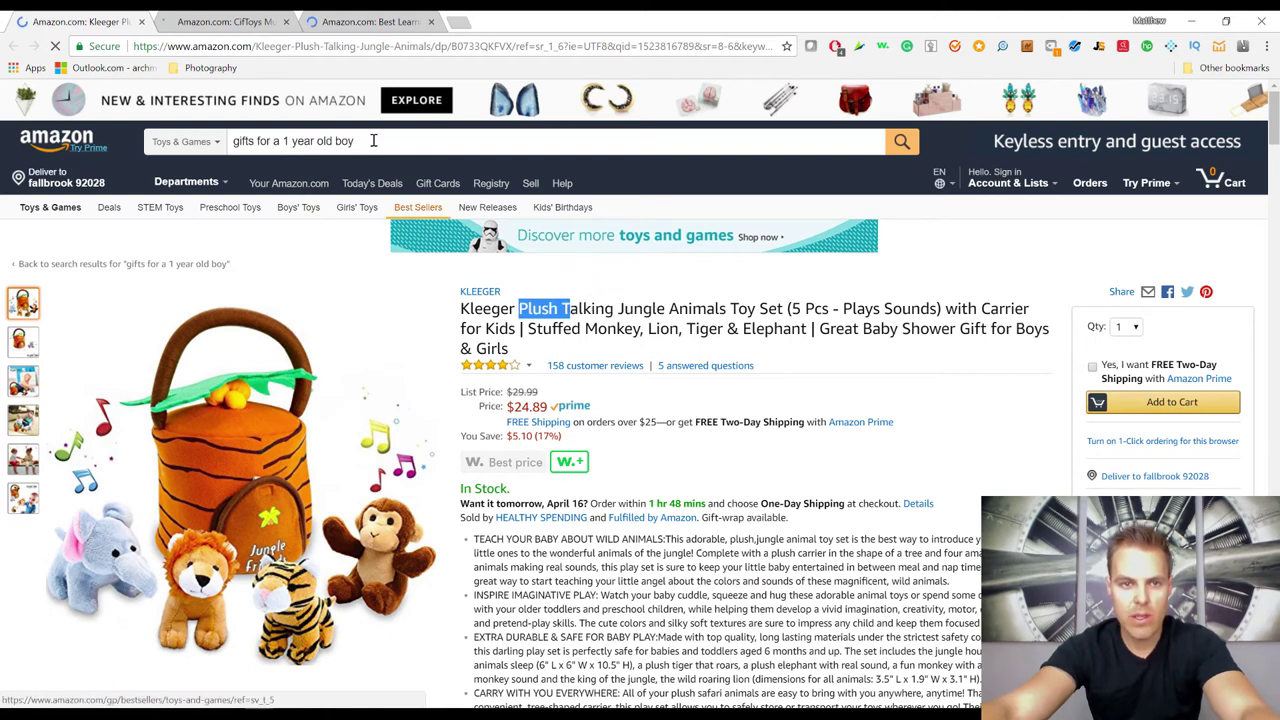
{"action": "triple_click", "coordinate": [232, 142]}
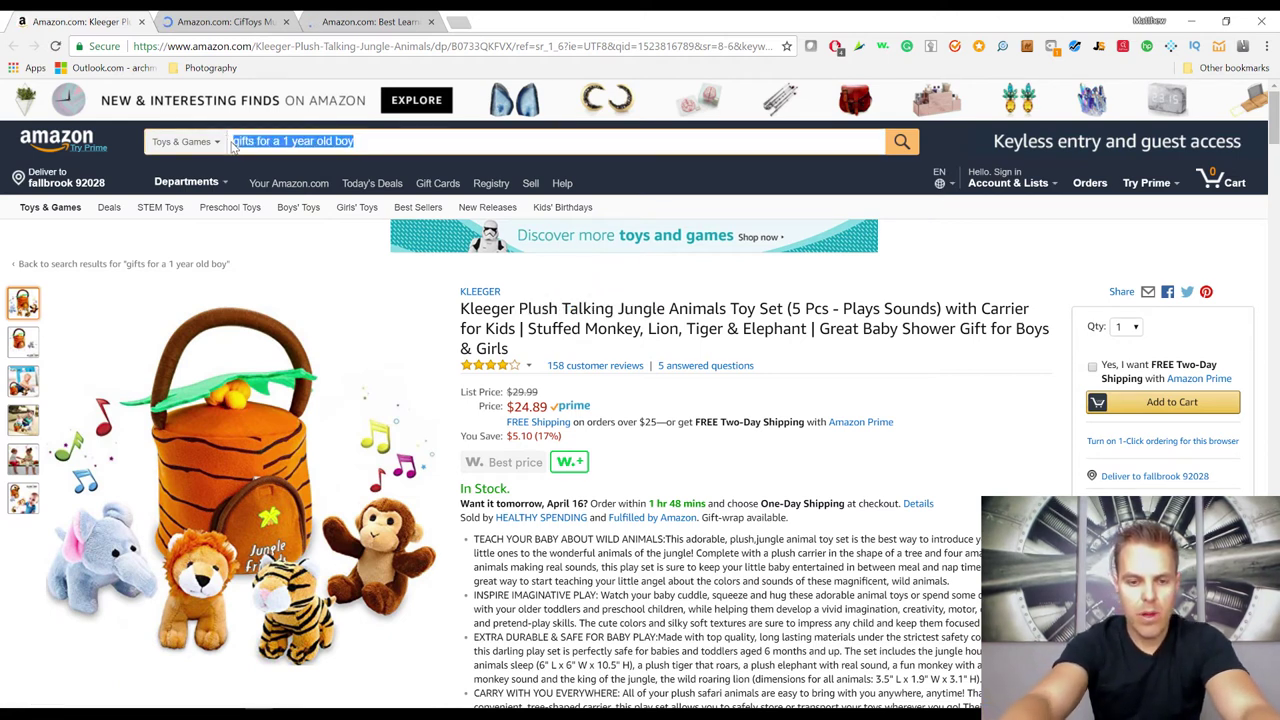
{"action": "type", "text": "plush"}
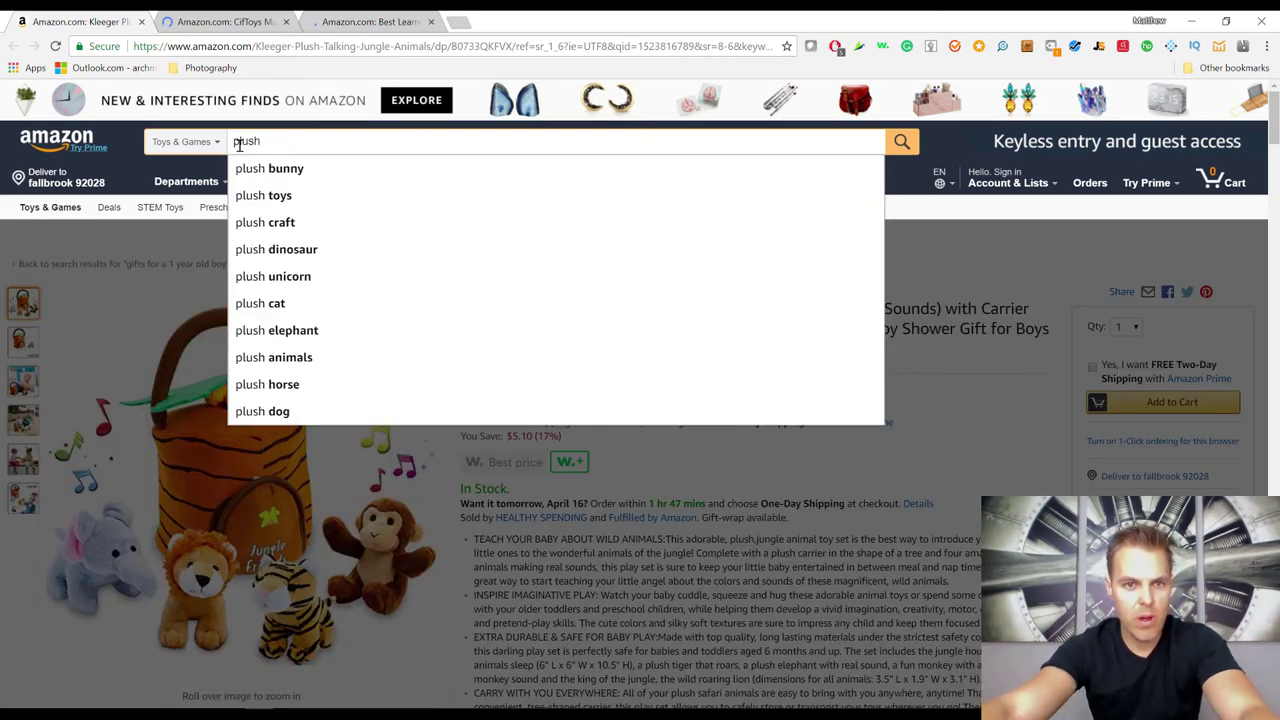
{"action": "left_click", "coordinate": [284, 198]}
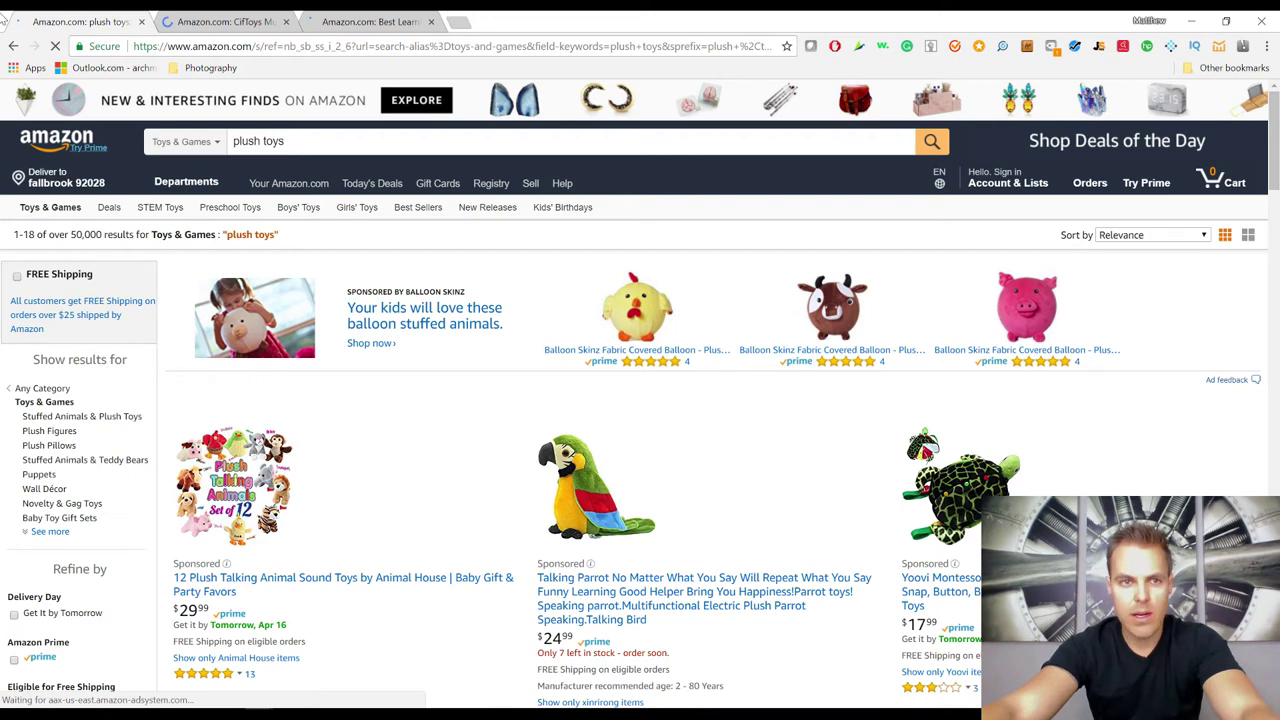
- On the CifToys product page, search Toys & Games for Workbench Toy, copied from the product title, and run Jungle Scout on the results
{"action": "left_click", "coordinate": [222, 21]}
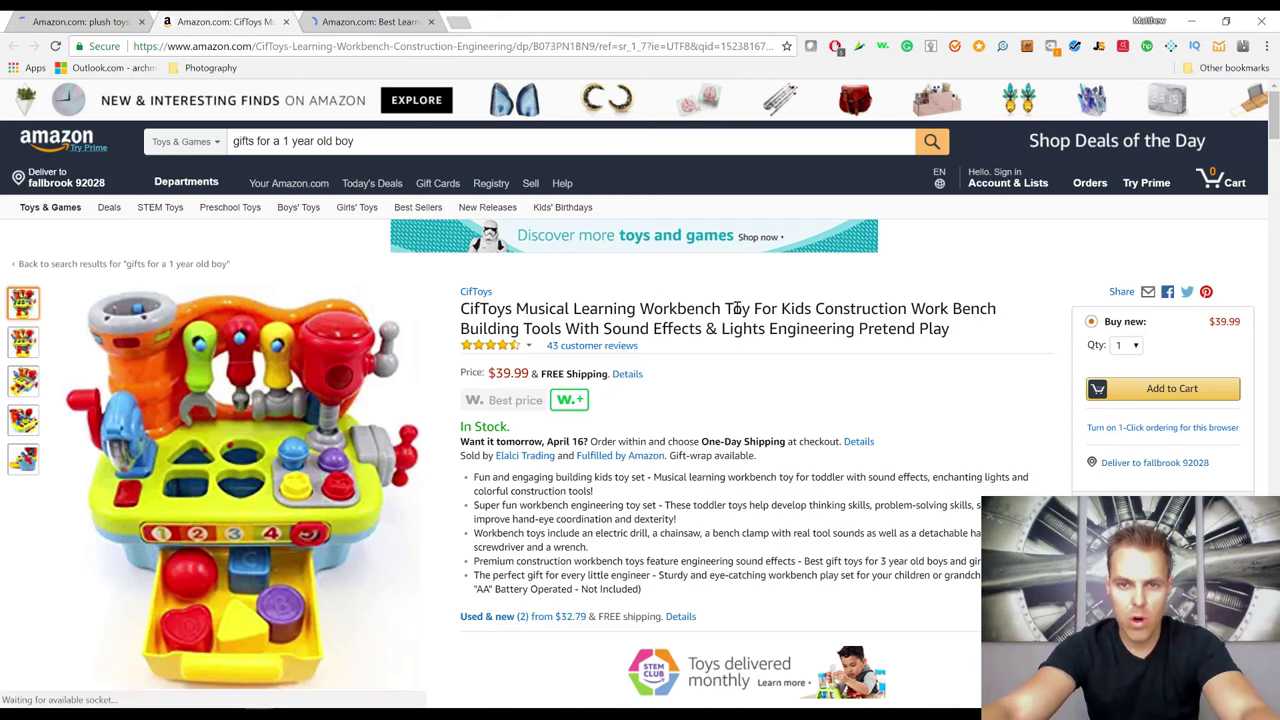
{"action": "left_click_drag", "start_coordinate": [642, 308], "coordinate": [751, 308]}
{"action": "key", "text": "ctrl+c"}
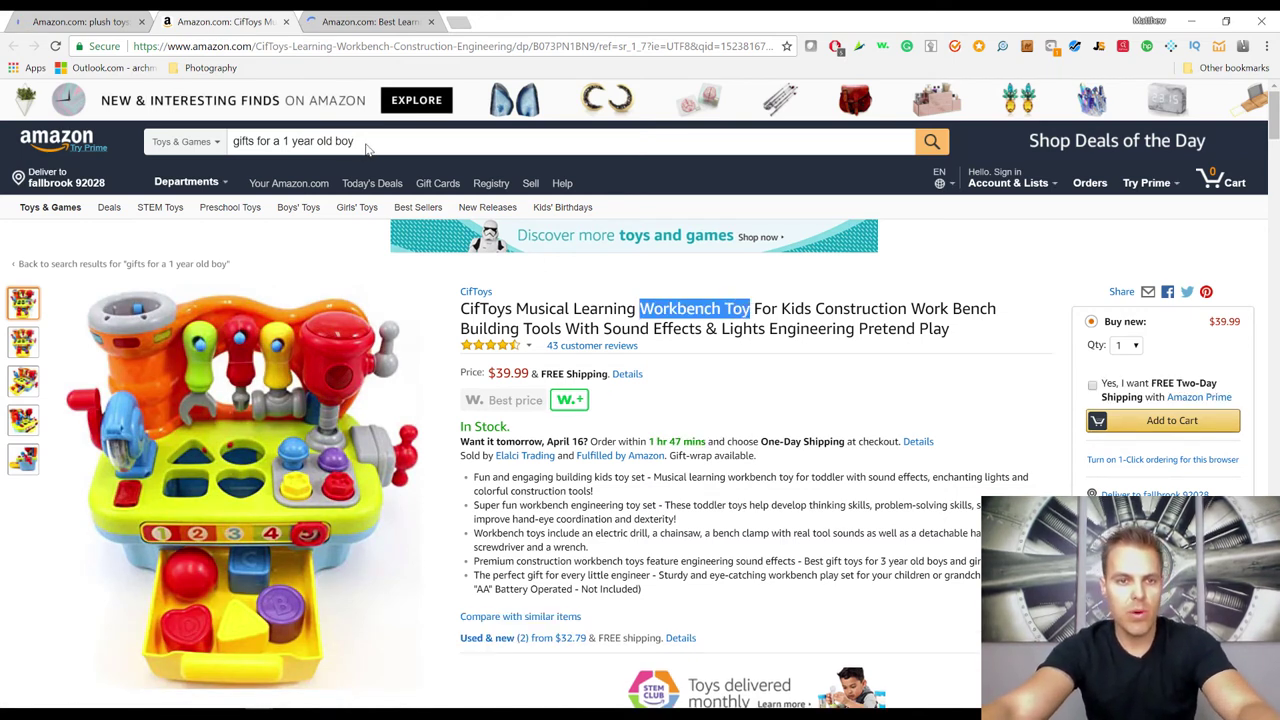
{"action": "left_click", "coordinate": [327, 147]}
{"action": "key", "text": "ctrl+a"}
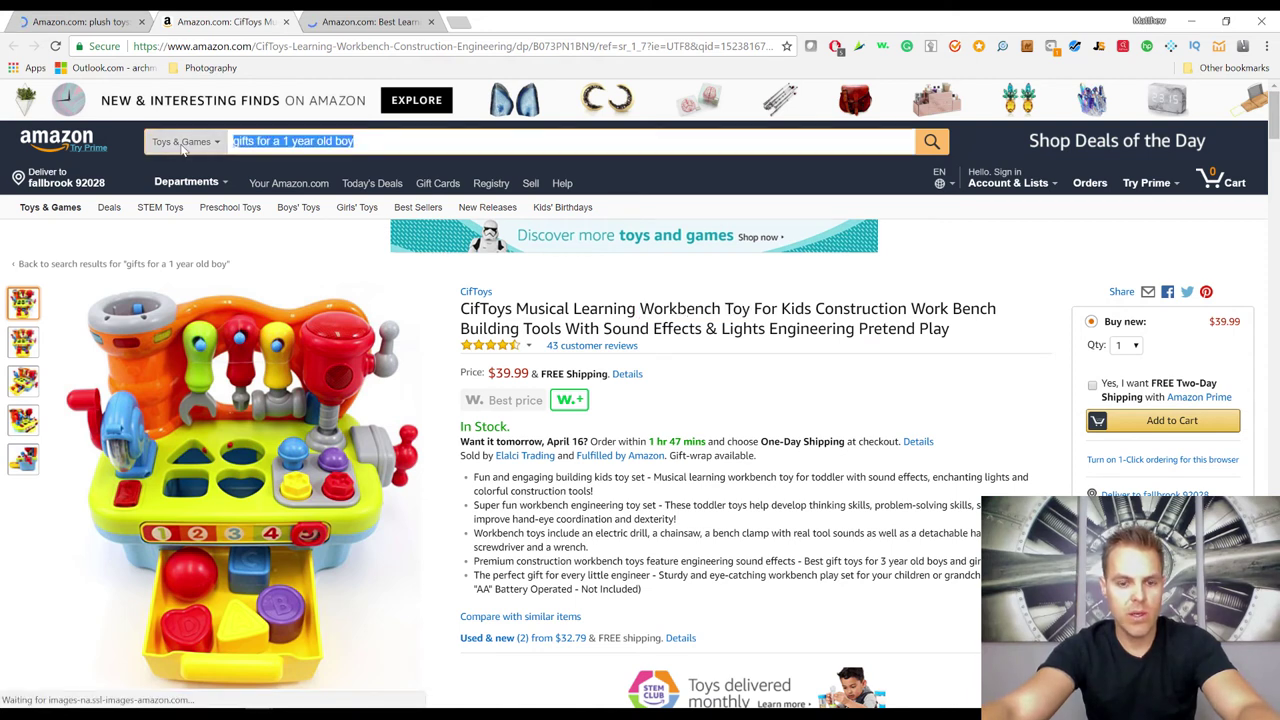
{"action": "key", "text": "ctrl+v"}
{"action": "key", "text": "Return"}
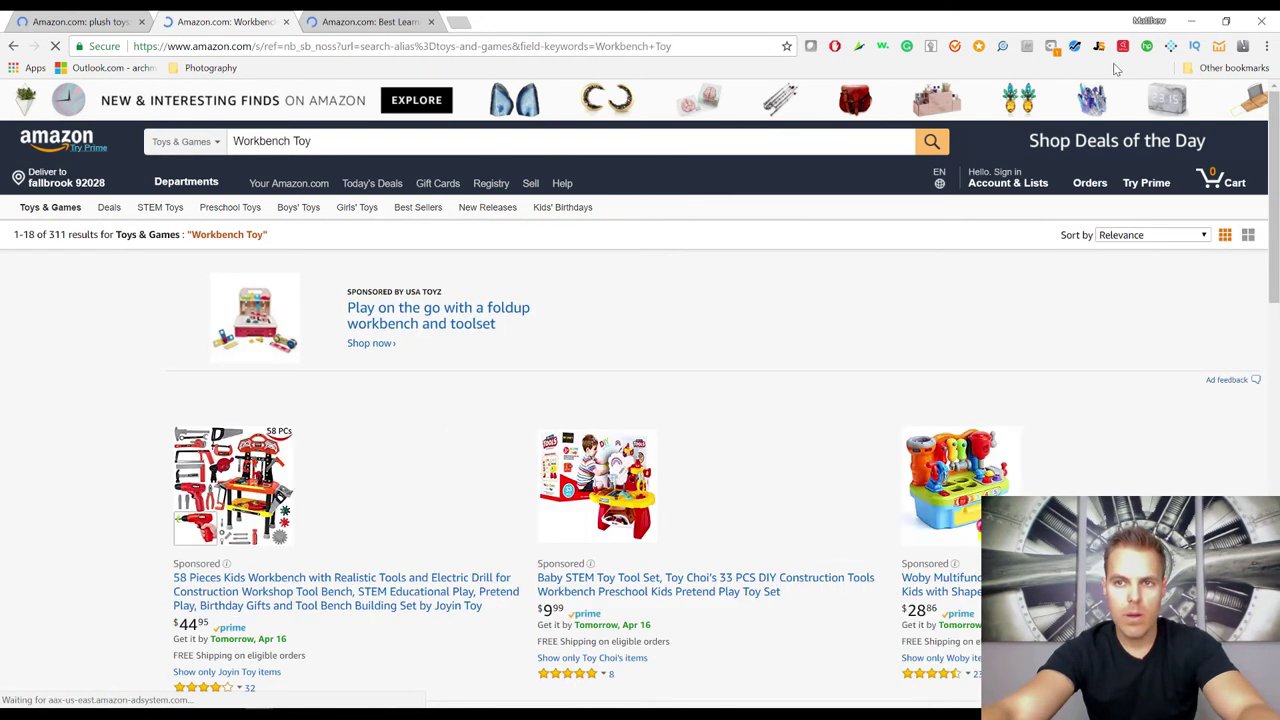
{"action": "left_click", "coordinate": [1099, 47]}
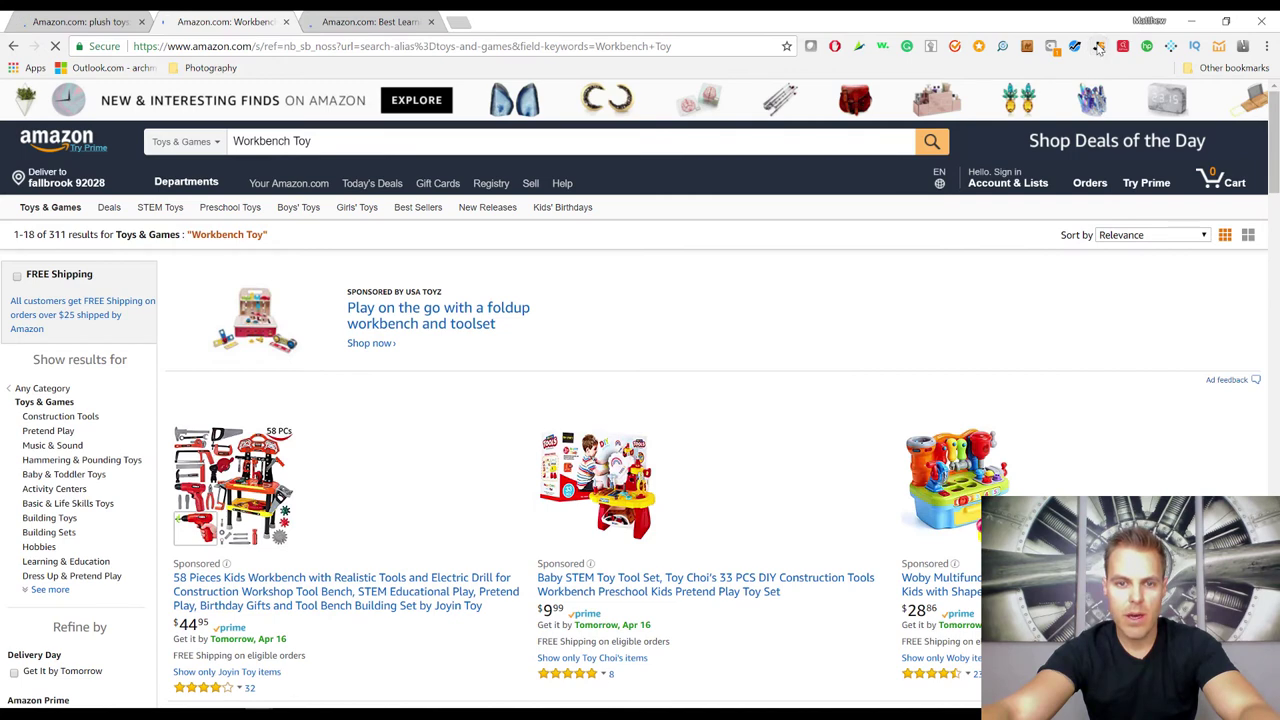
- Examine the Best Learning Mushroom Garden product page, checking its award badges and feature description
{"action": "left_click", "coordinate": [343, 21]}
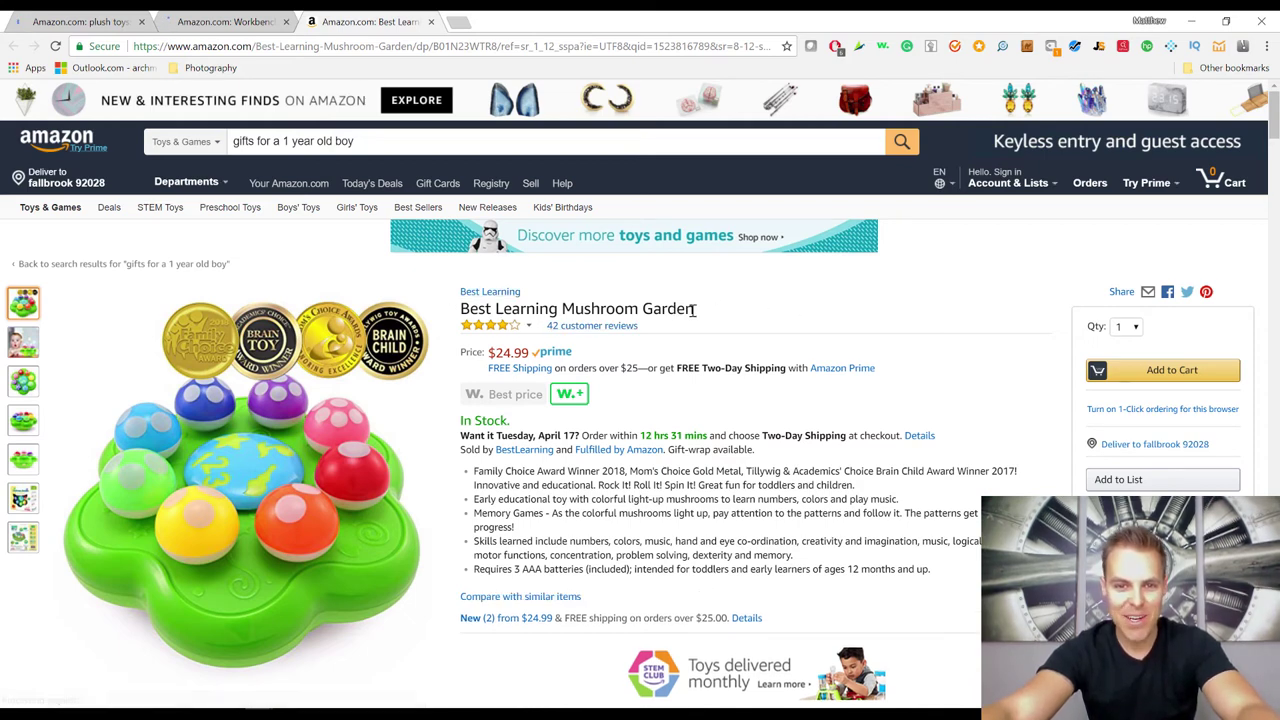
{"action": "scroll", "coordinate": [486, 367], "scroll_direction": "down", "scroll_amount": 1}
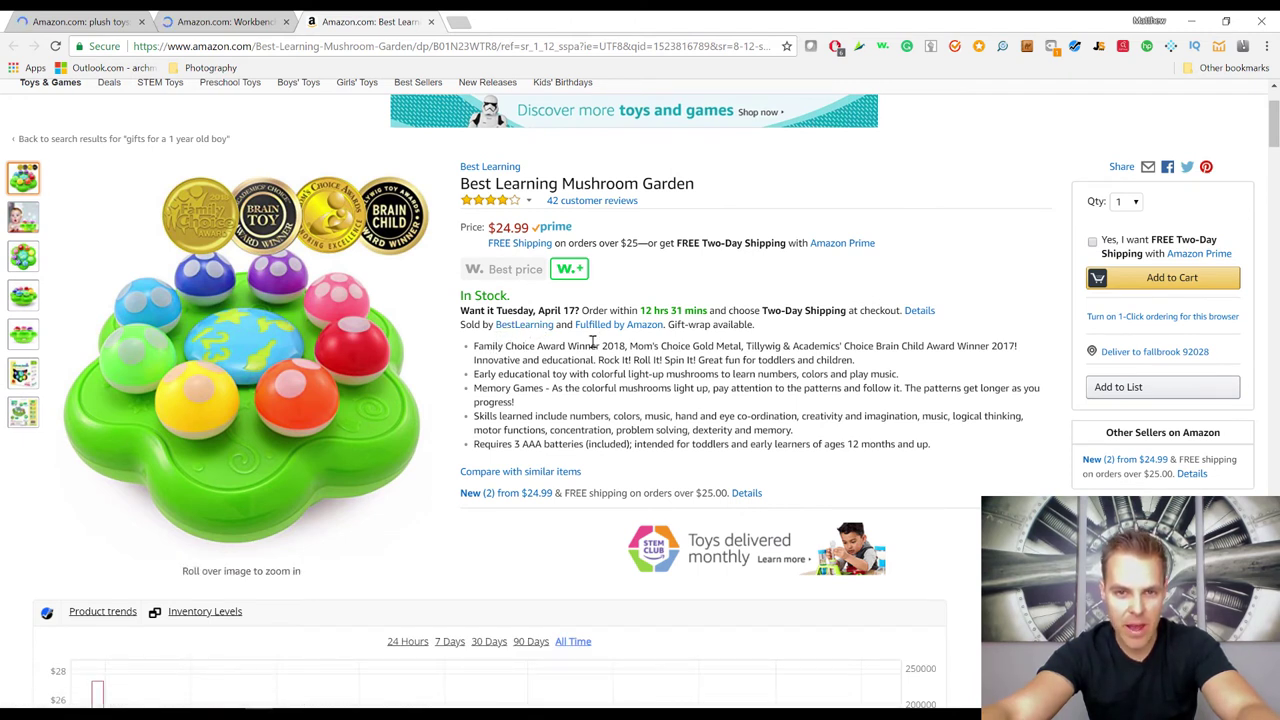
{"action": "left_click_drag", "start_coordinate": [525, 345], "coordinate": [695, 360]}
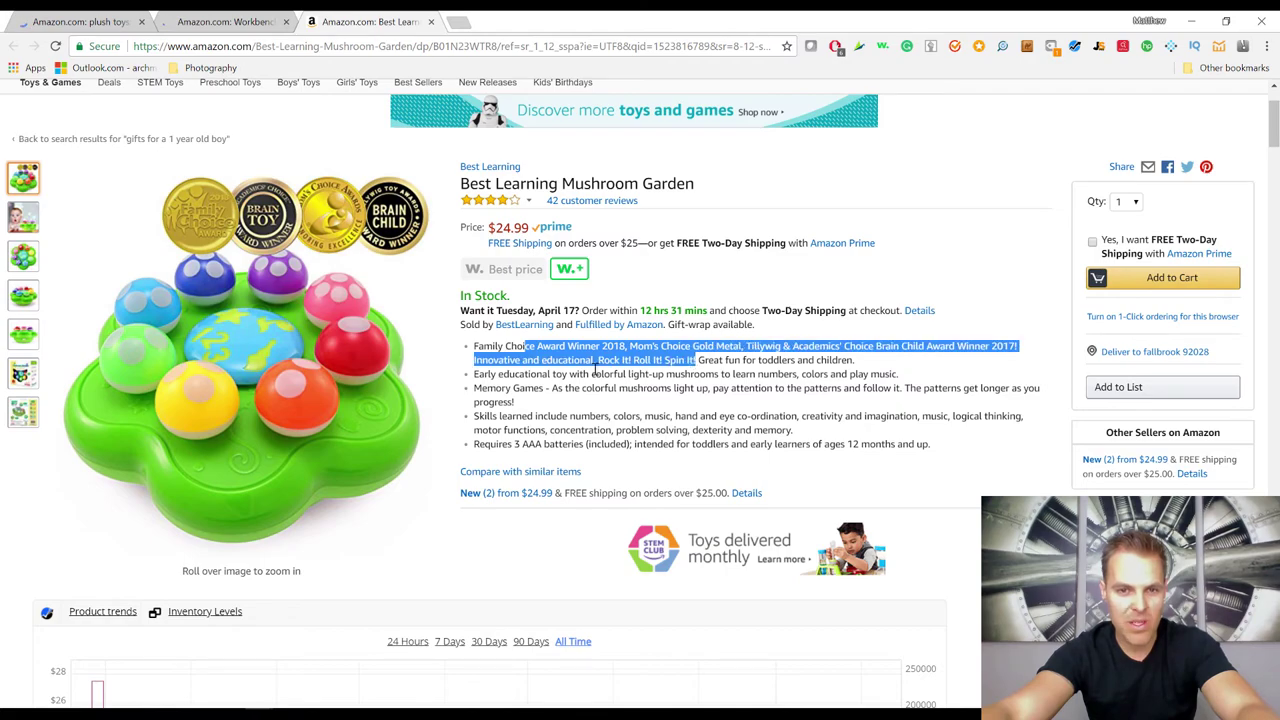
{"action": "scroll", "coordinate": [584, 367], "scroll_direction": "down", "scroll_amount": 3}
{"action": "scroll", "coordinate": [504, 327], "scroll_direction": "up", "scroll_amount": 4}
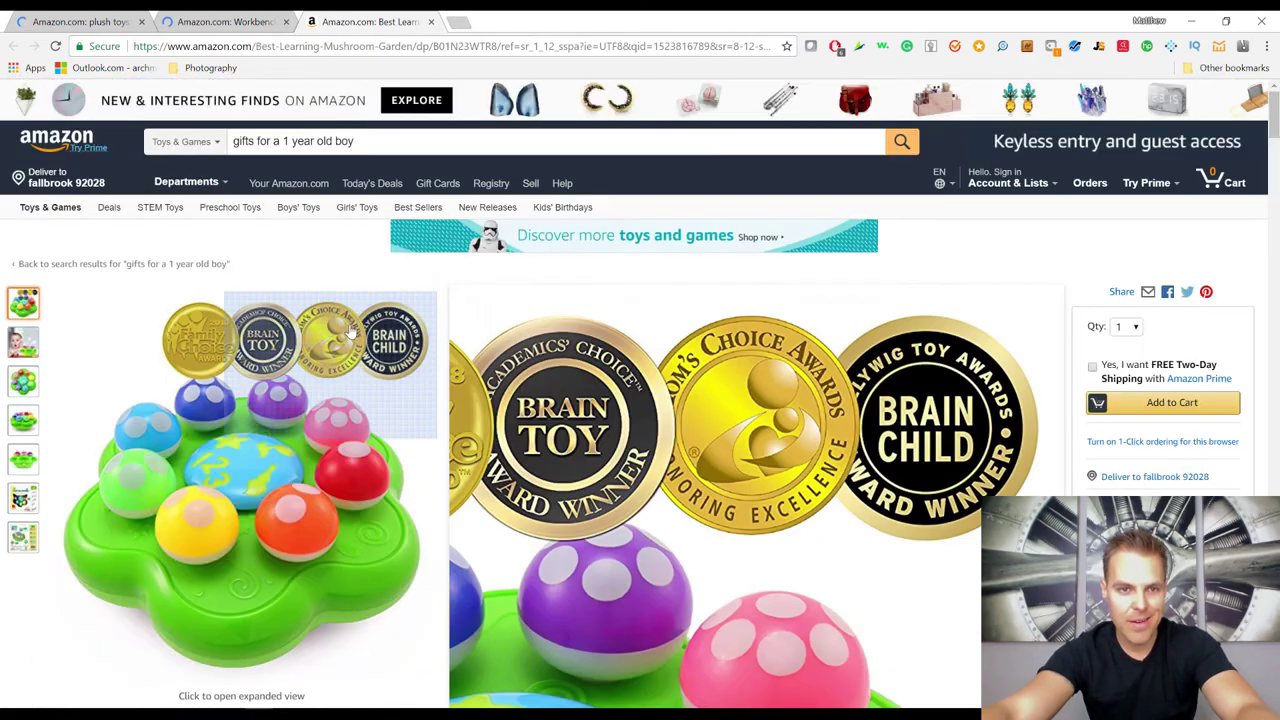
{"action": "scroll", "coordinate": [477, 227], "scroll_direction": "down", "scroll_amount": 3}
{"action": "scroll", "coordinate": [600, 300], "scroll_direction": "up", "scroll_amount": 3}
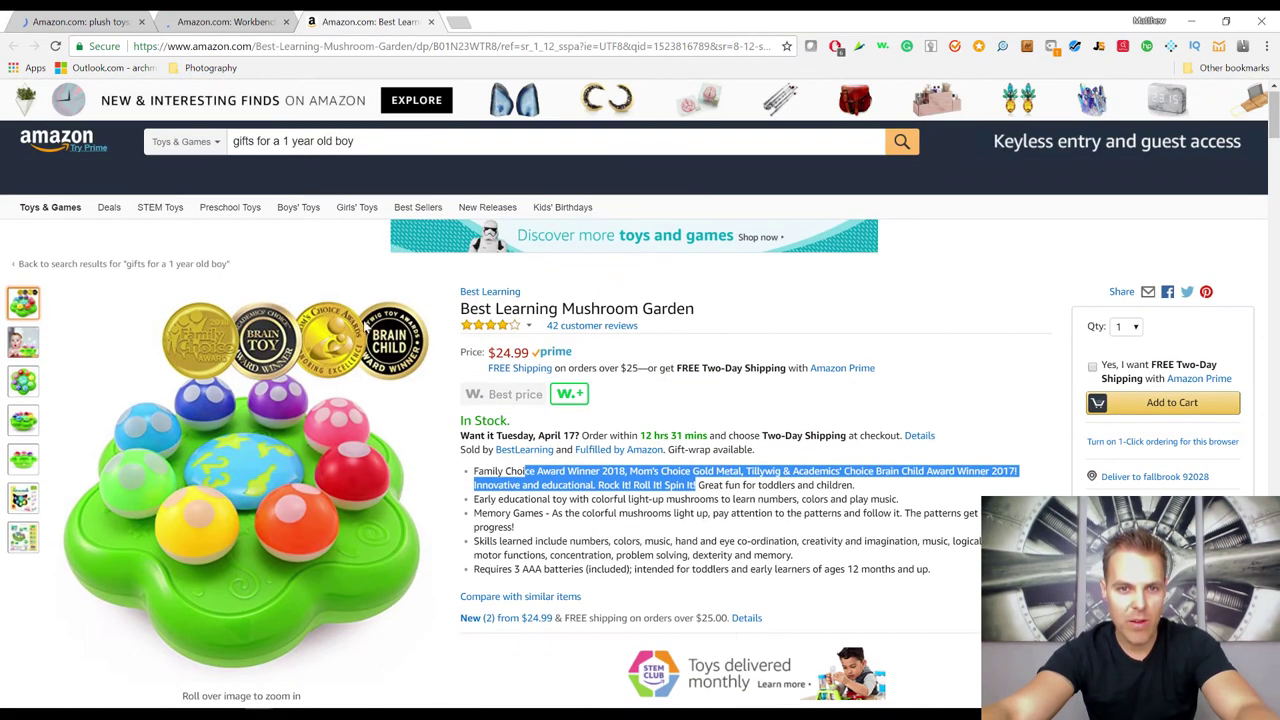
- Find the also-bought products further down the Mushroom Garden page and open the Stacking Cups for Toddlers and Owl Drawstring Backpack
{"action": "scroll", "coordinate": [749, 361], "scroll_direction": "down", "scroll_amount": 10}
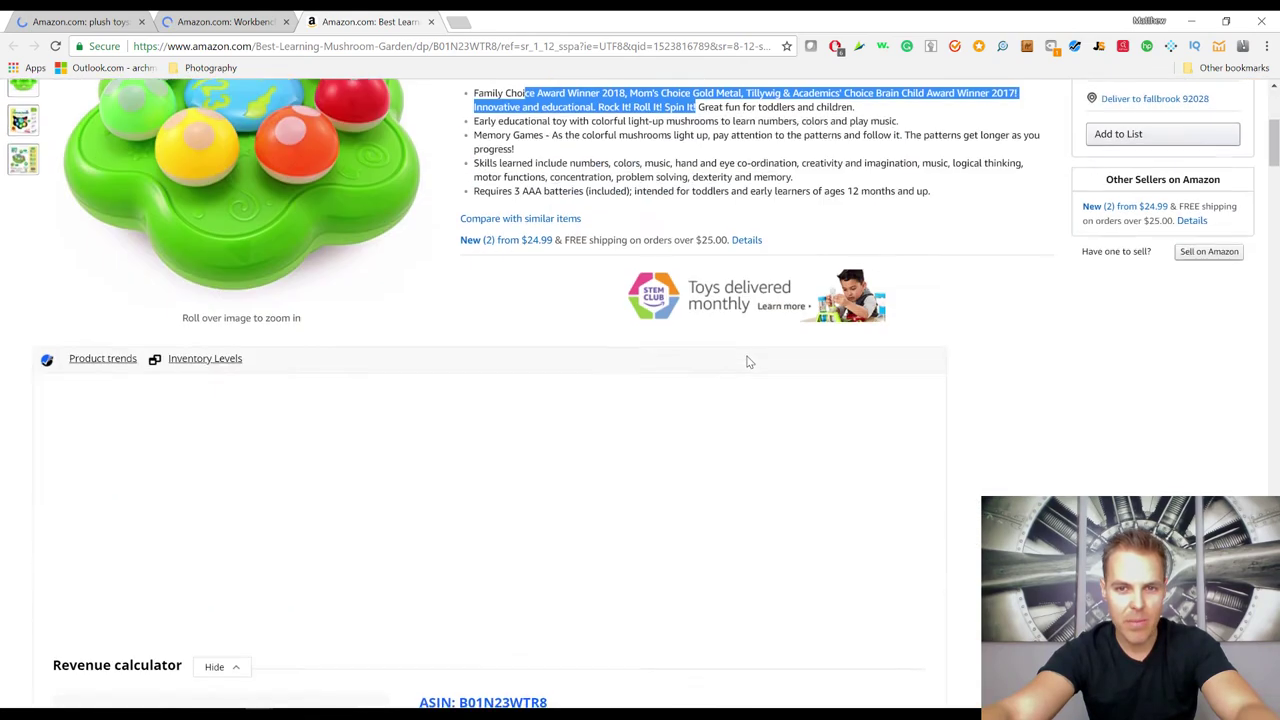
{"action": "scroll", "coordinate": [749, 361], "scroll_direction": "down", "scroll_amount": 10}
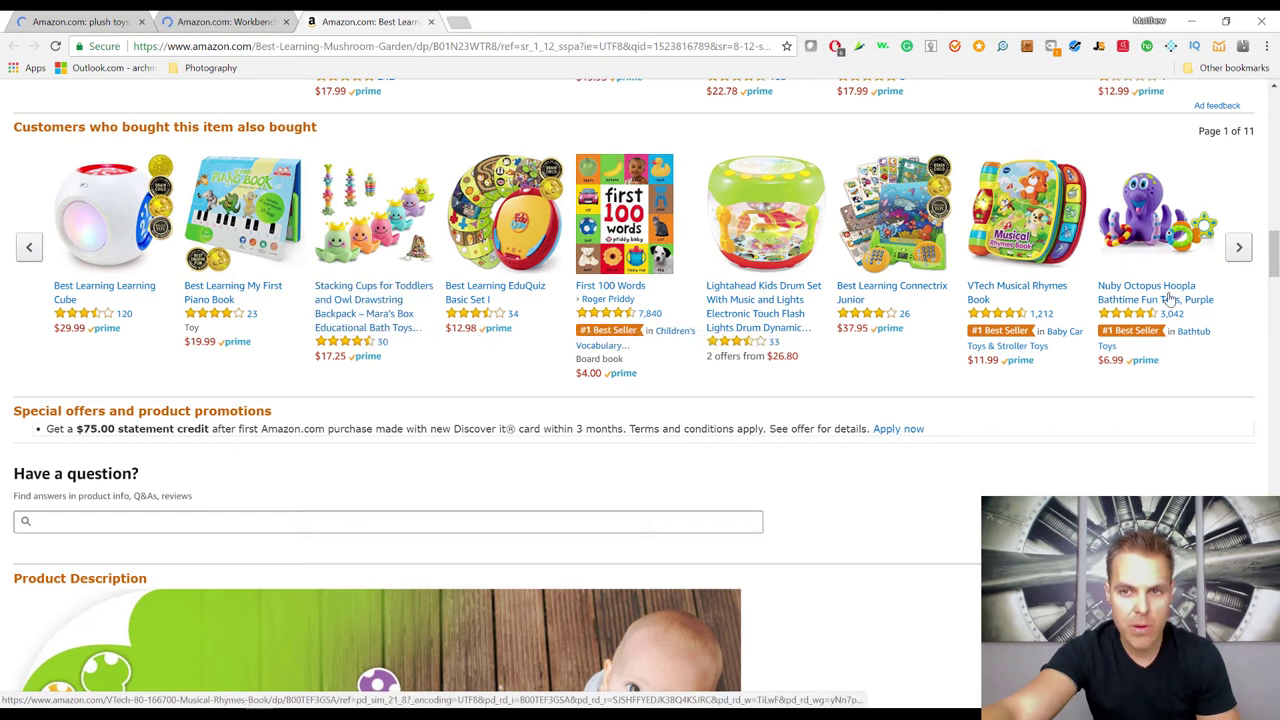
{"action": "left_click", "coordinate": [361, 317]}
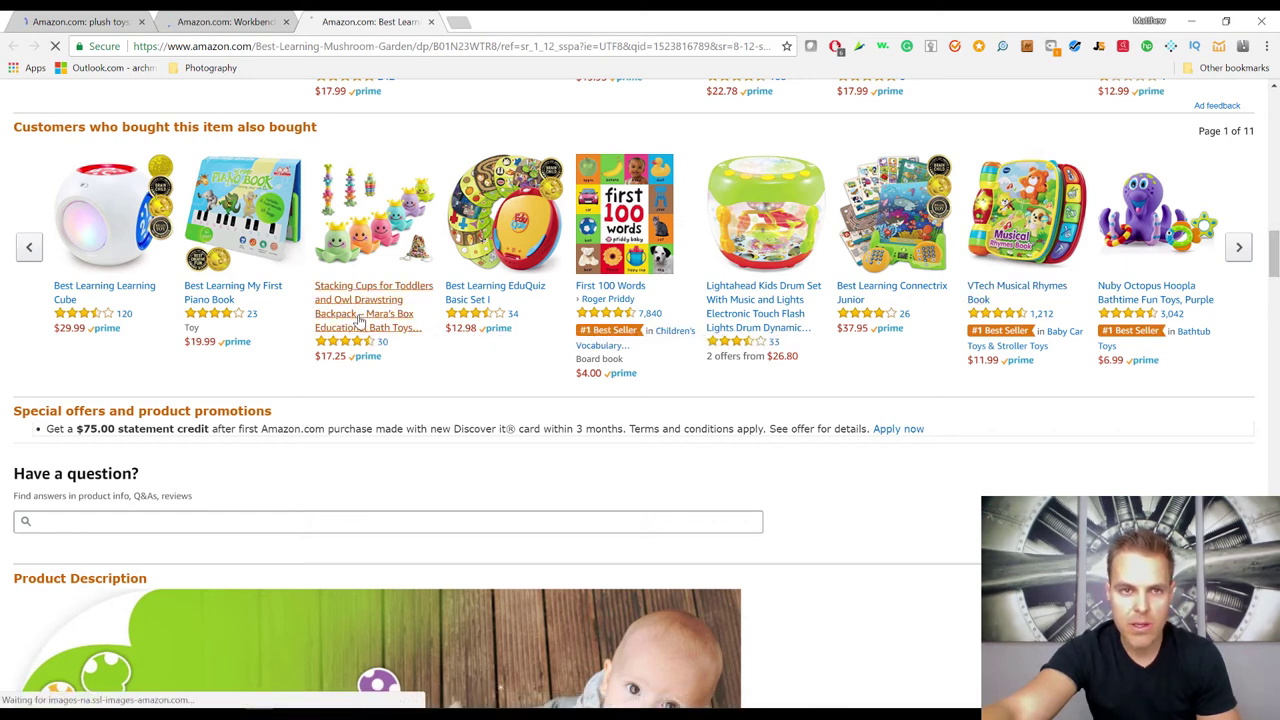
- Review the Workbench Toy data in Jungle Scout, sorted by highest revenue and by fewest reviews
{"action": "left_click", "coordinate": [178, 24]}
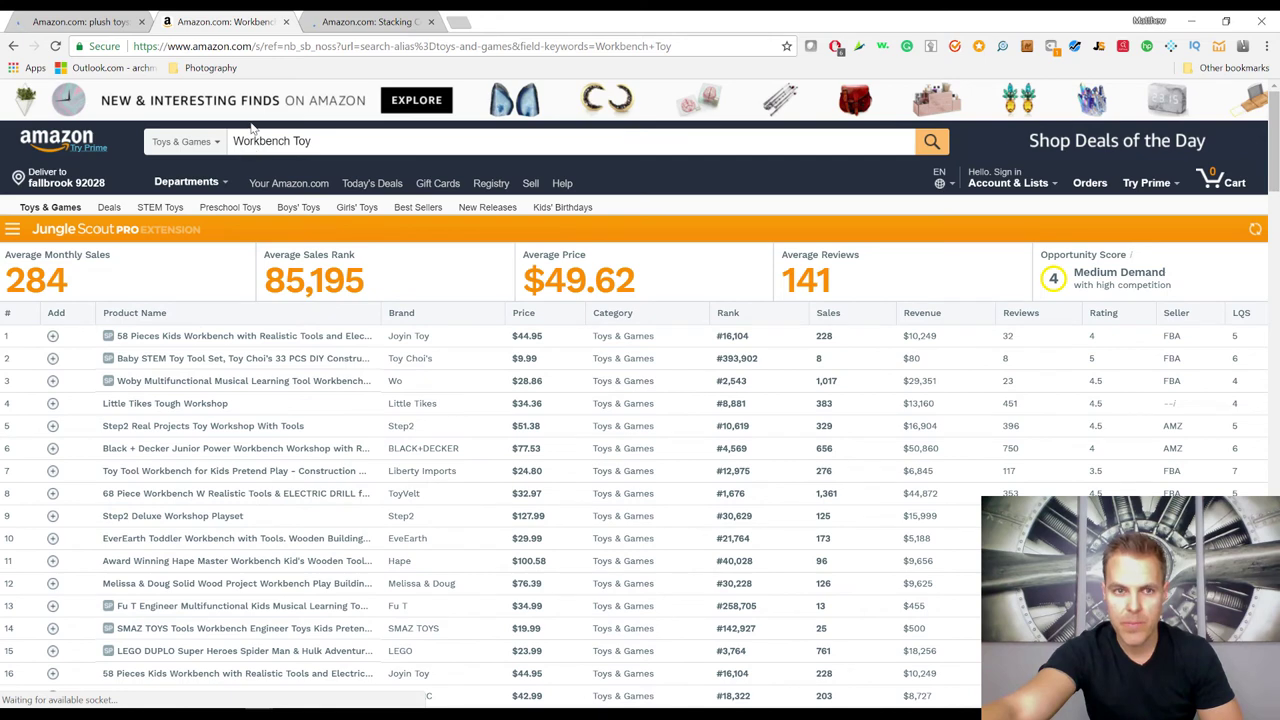
{"action": "left_click", "coordinate": [928, 183]}
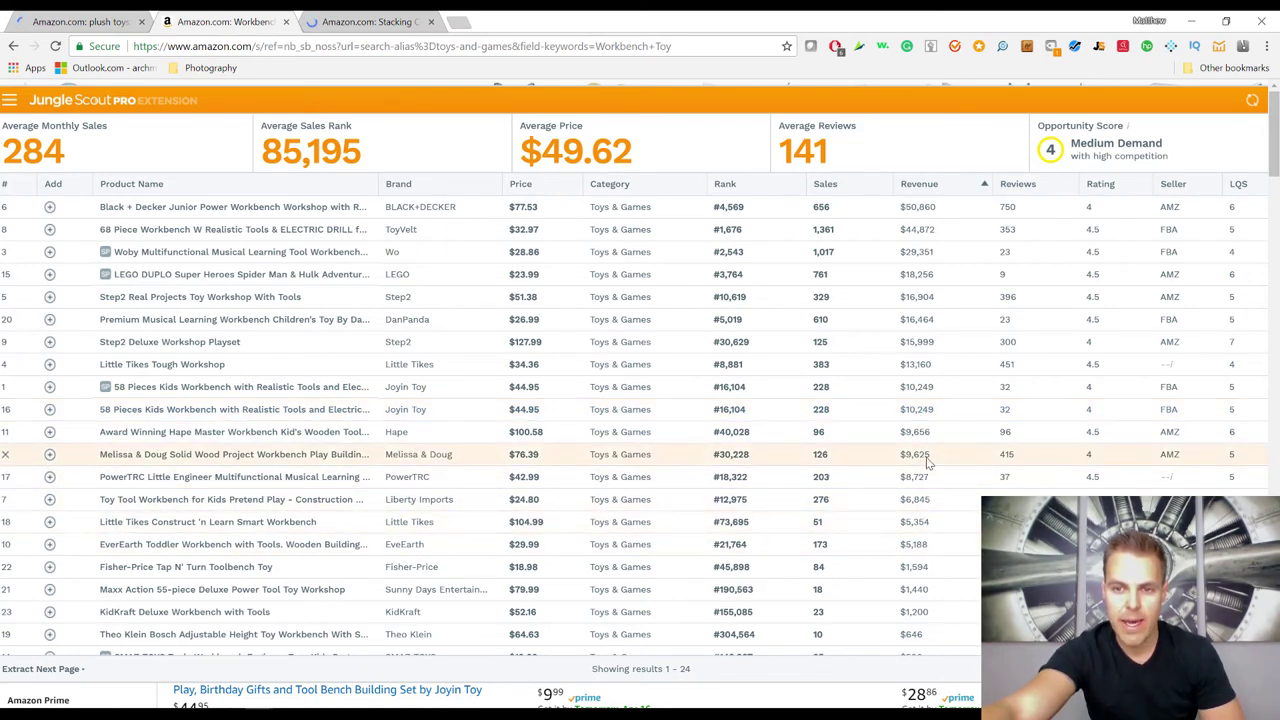
{"action": "left_click", "coordinate": [1016, 184]}
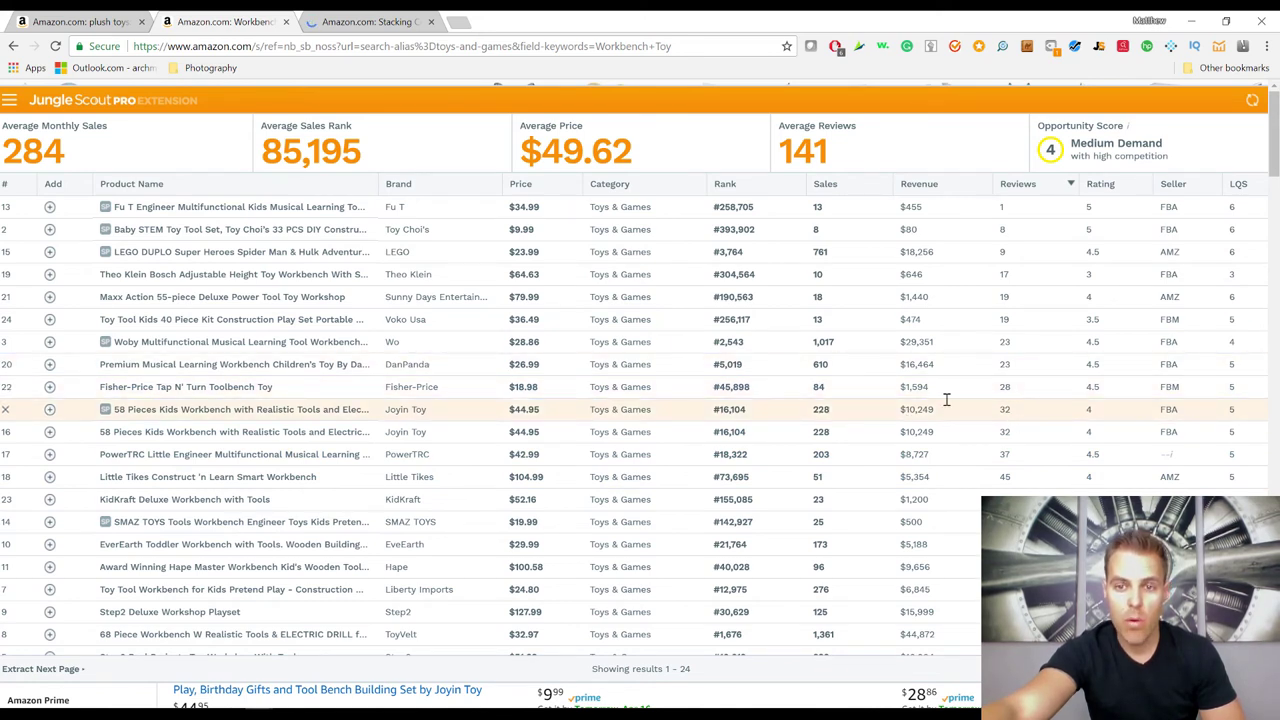
- Copy the Workbench Toy search term into the Word document under Method 3, leaving a blank line after explorer kit
{"action": "left_click_drag", "start_coordinate": [955, 107], "coordinate": [972, 176]}
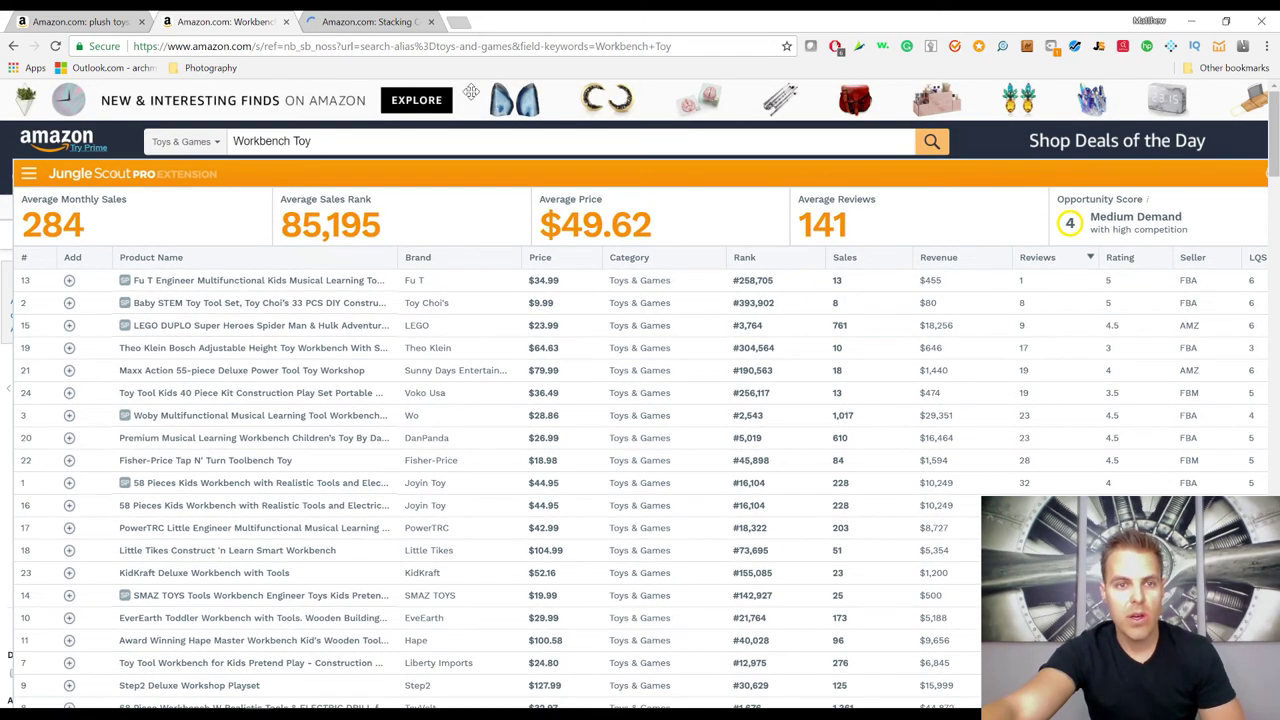
{"action": "triple_click", "coordinate": [327, 142]}
{"action": "key", "text": "ctrl+c"}
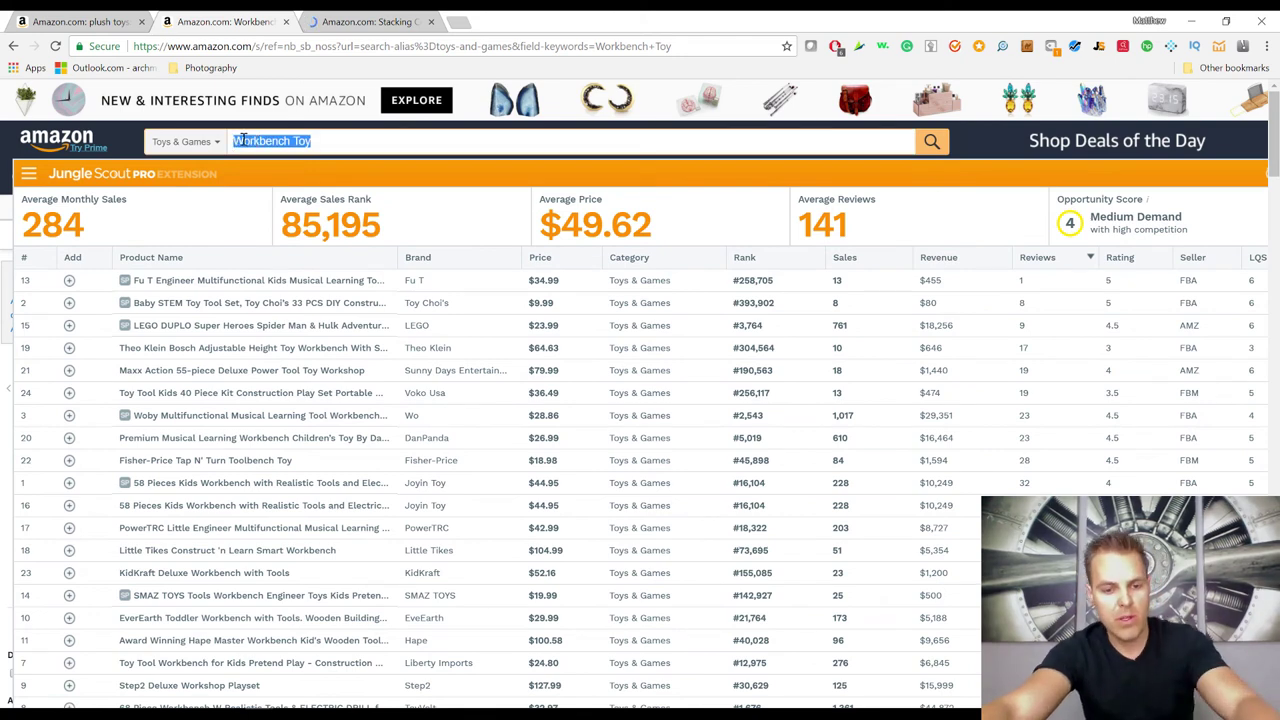
{"action": "key", "text": "alt+Tab"}
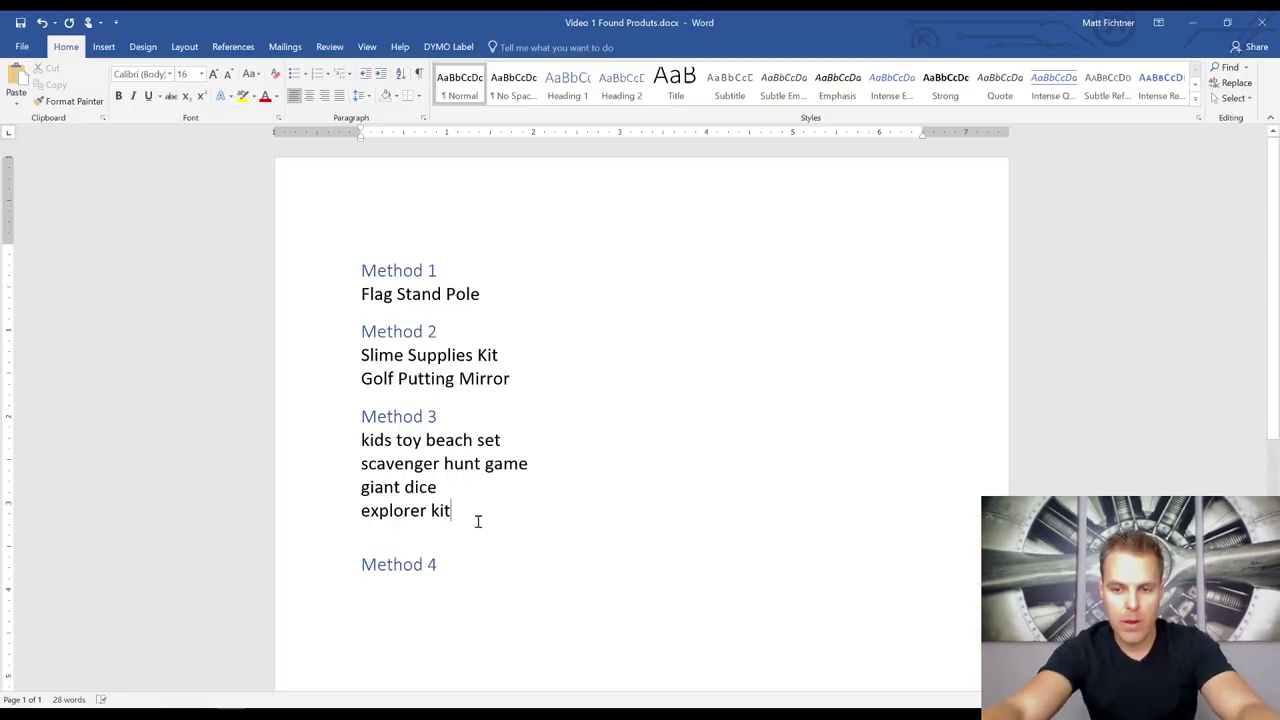
{"action": "left_click_drag", "start_coordinate": [450, 511], "coordinate": [361, 443]}
{"action": "left_click", "coordinate": [381, 558]}
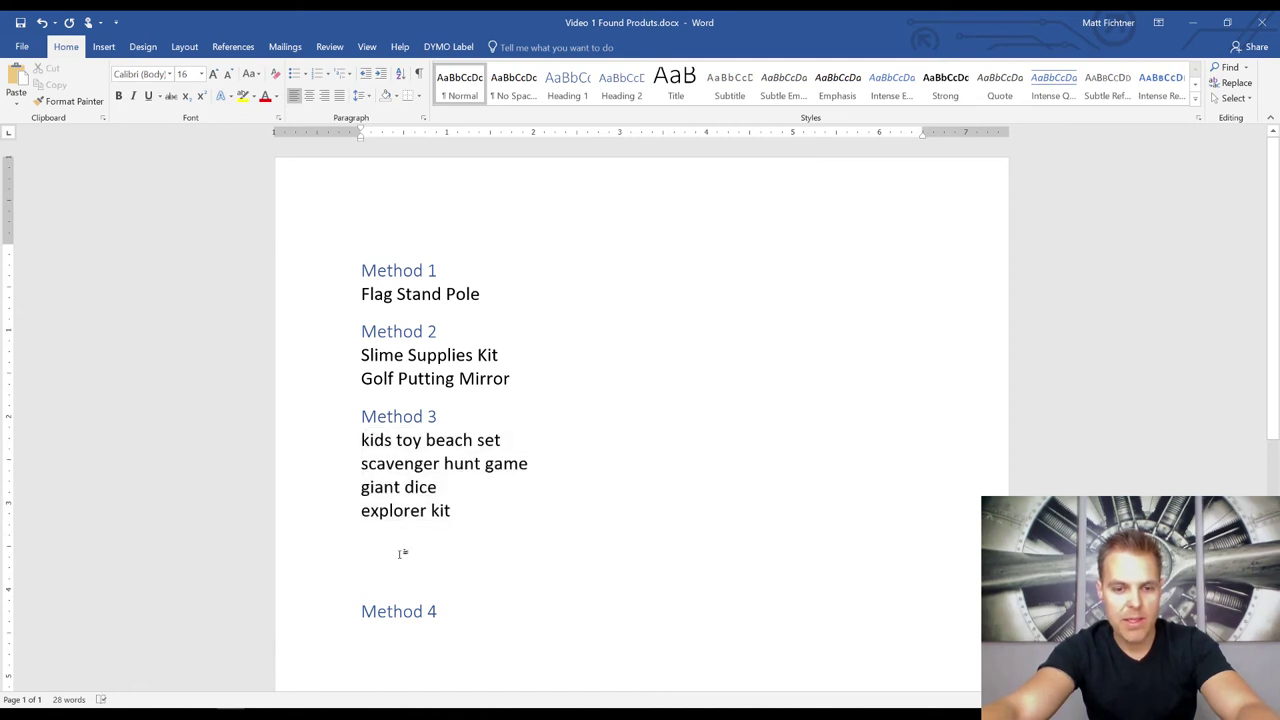
{"action": "key", "text": "ctrl+v"}
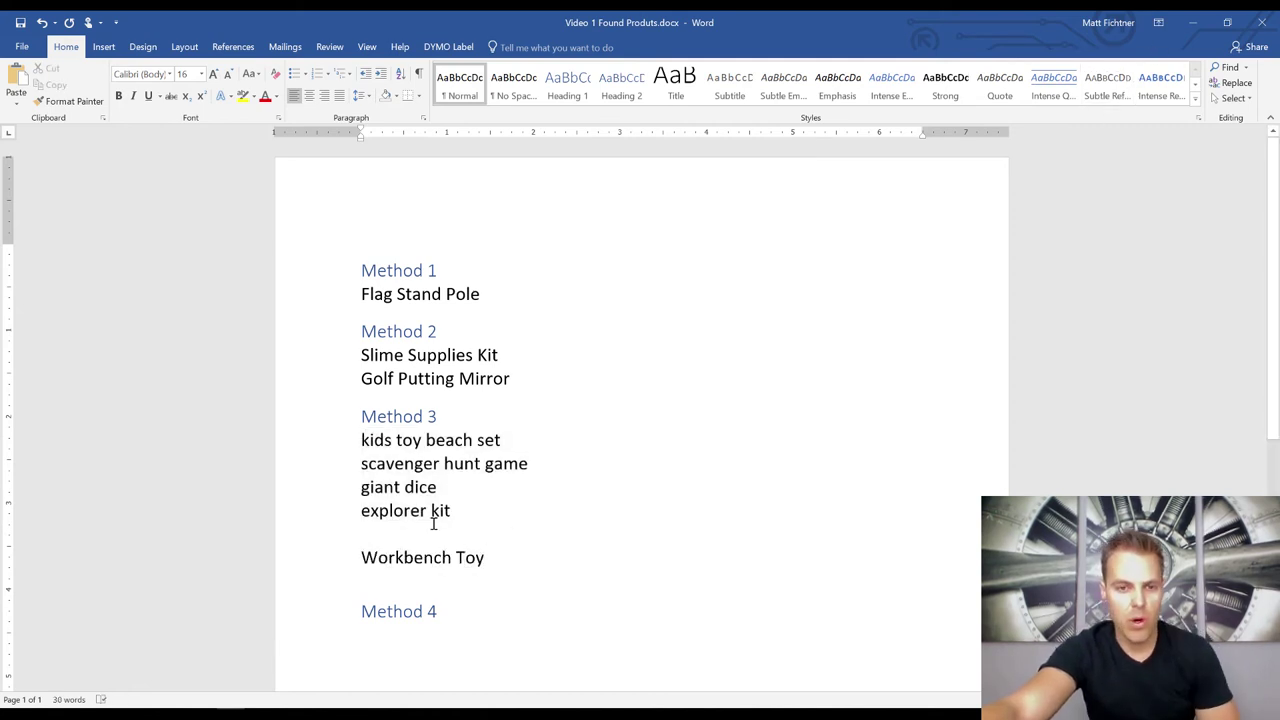
{"action": "left_click", "coordinate": [1193, 22]}
- Review the Jungle Scout data for the plush toys search, sorted by highest revenue and by fewest reviews
{"action": "left_click", "coordinate": [407, 140]}
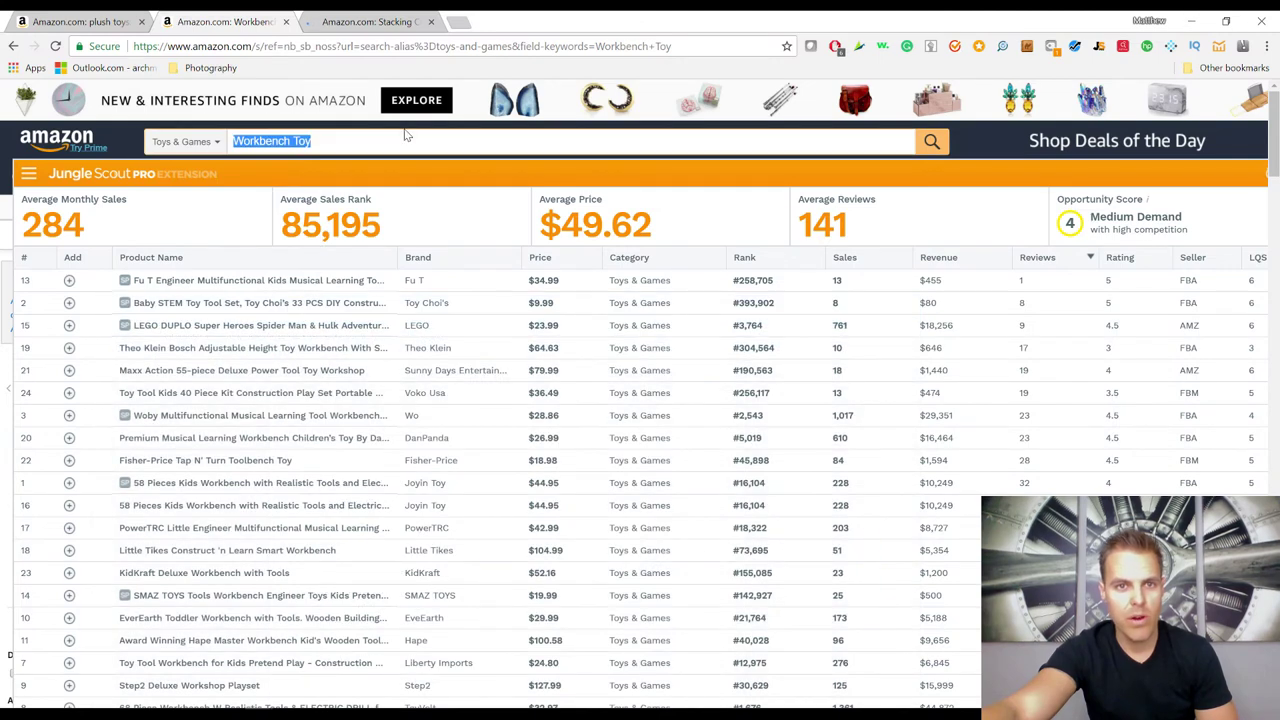
{"action": "left_click", "coordinate": [95, 21]}
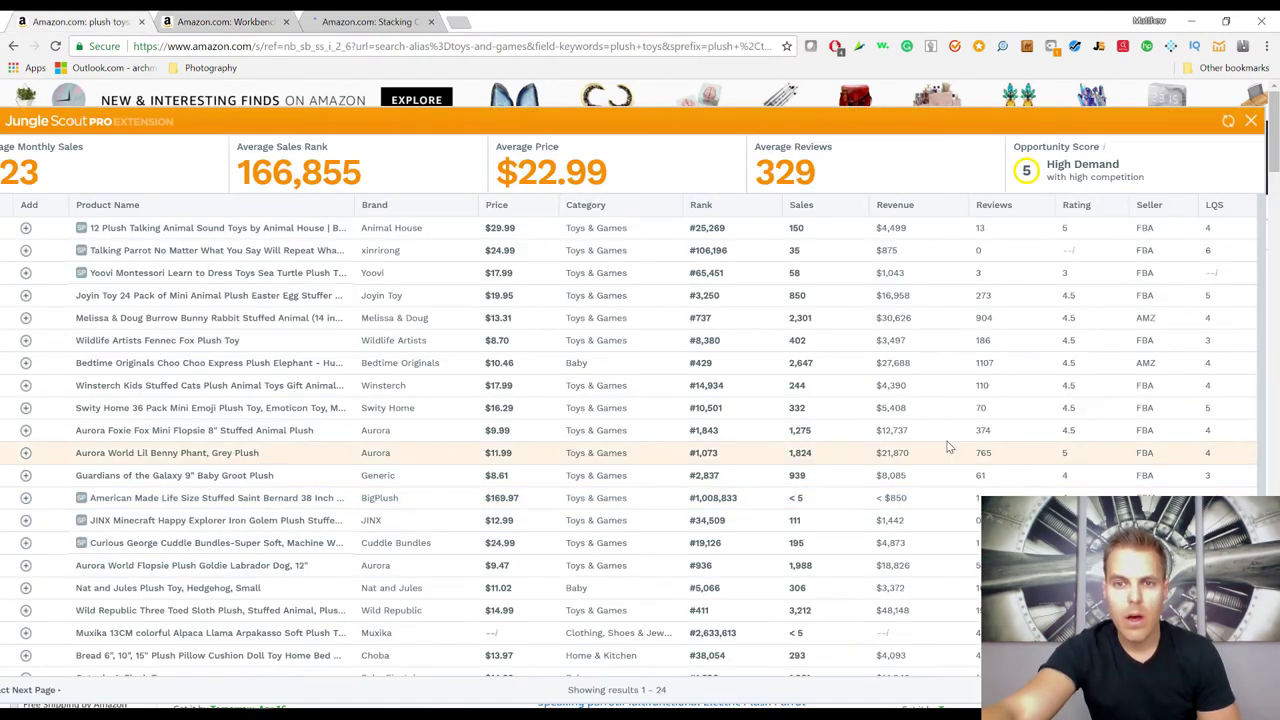
{"action": "left_click", "coordinate": [905, 205]}
{"action": "left_click", "coordinate": [908, 206]}
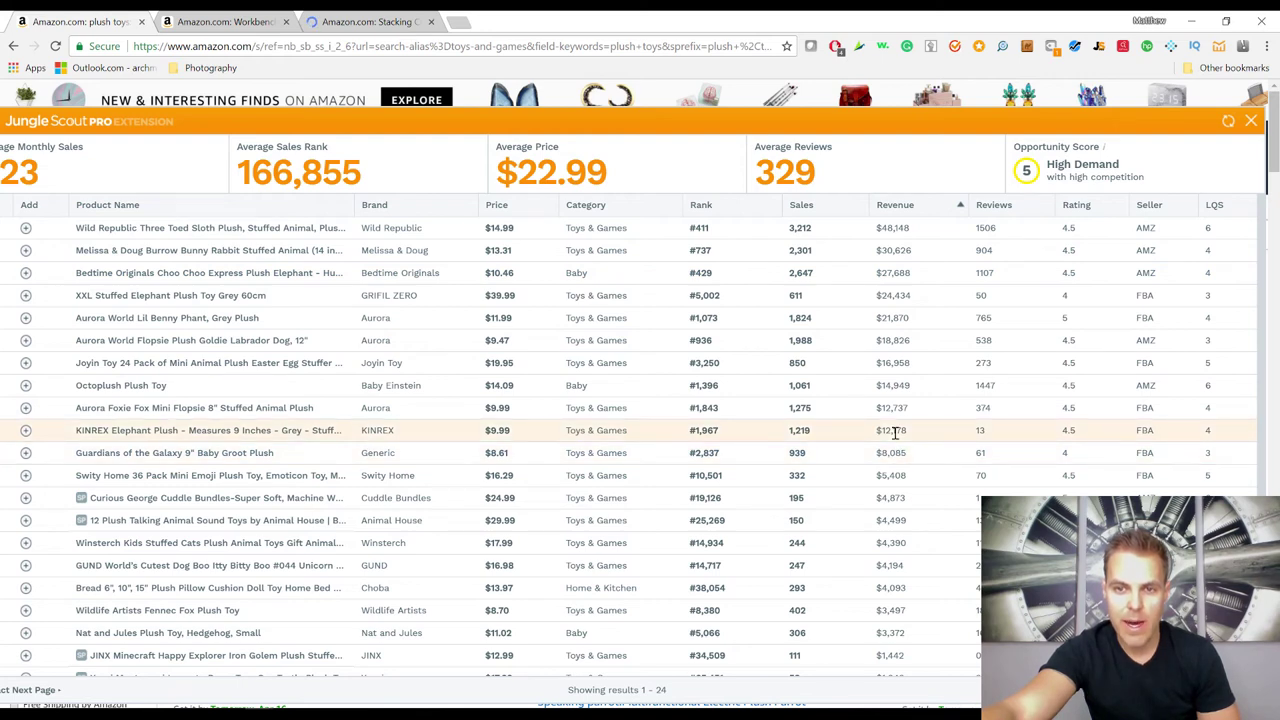
{"action": "left_click", "coordinate": [990, 212]}
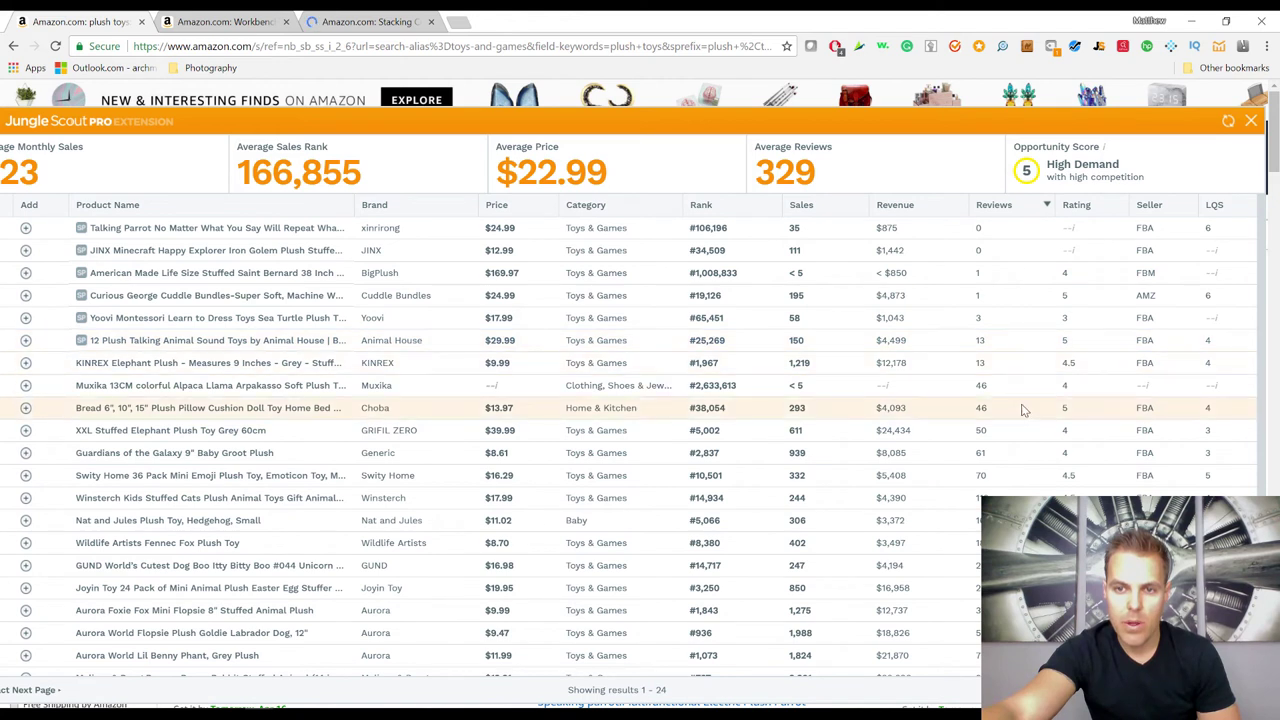
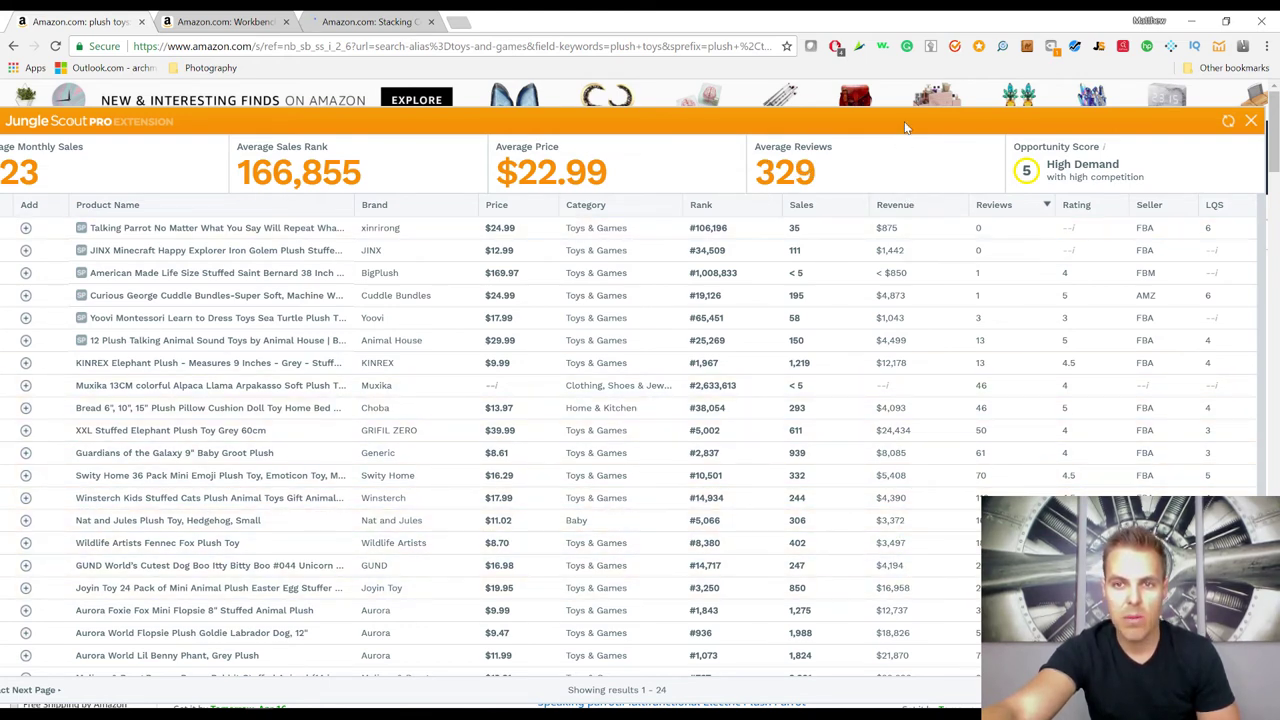
- Copy the plush toys search term into the Word list below Workbench Toy and return to the Jungle Scout results in the browser
{"action": "left_click_drag", "start_coordinate": [912, 135], "coordinate": [900, 228]}
{"action": "triple_click", "coordinate": [306, 143]}
{"action": "key", "text": "ctrl+c"}
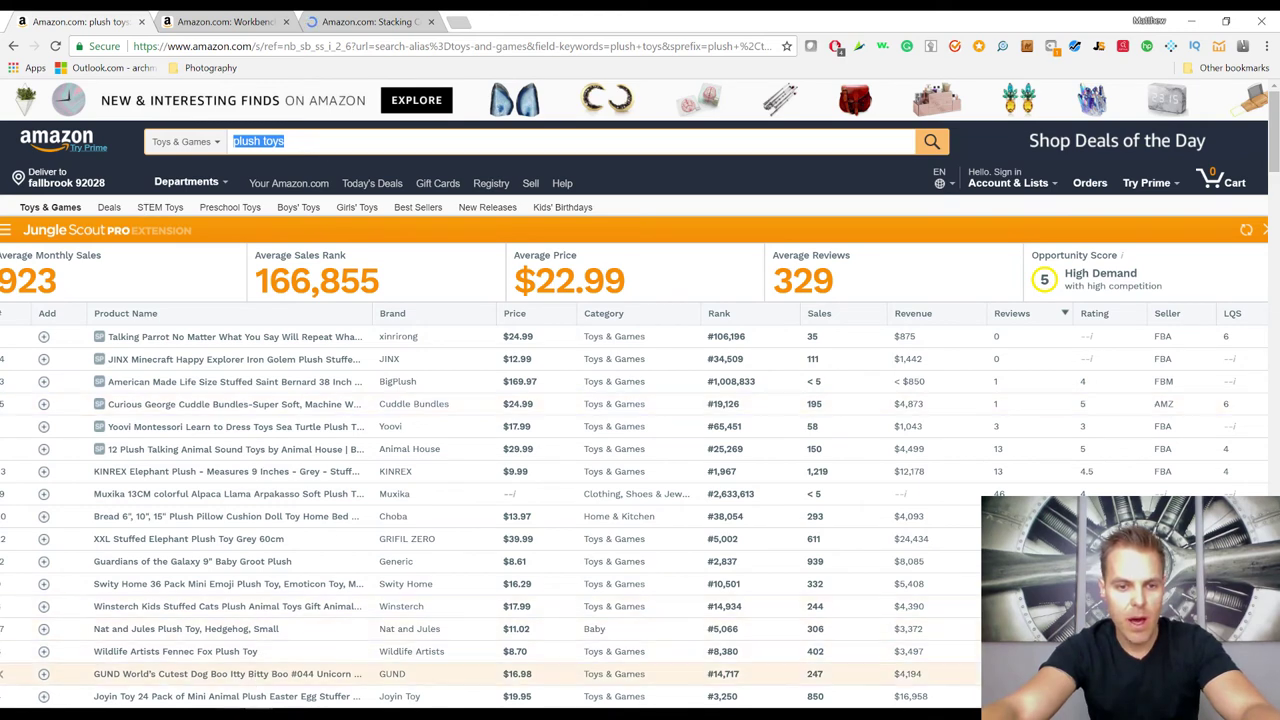
{"action": "key", "text": "alt+Tab"}
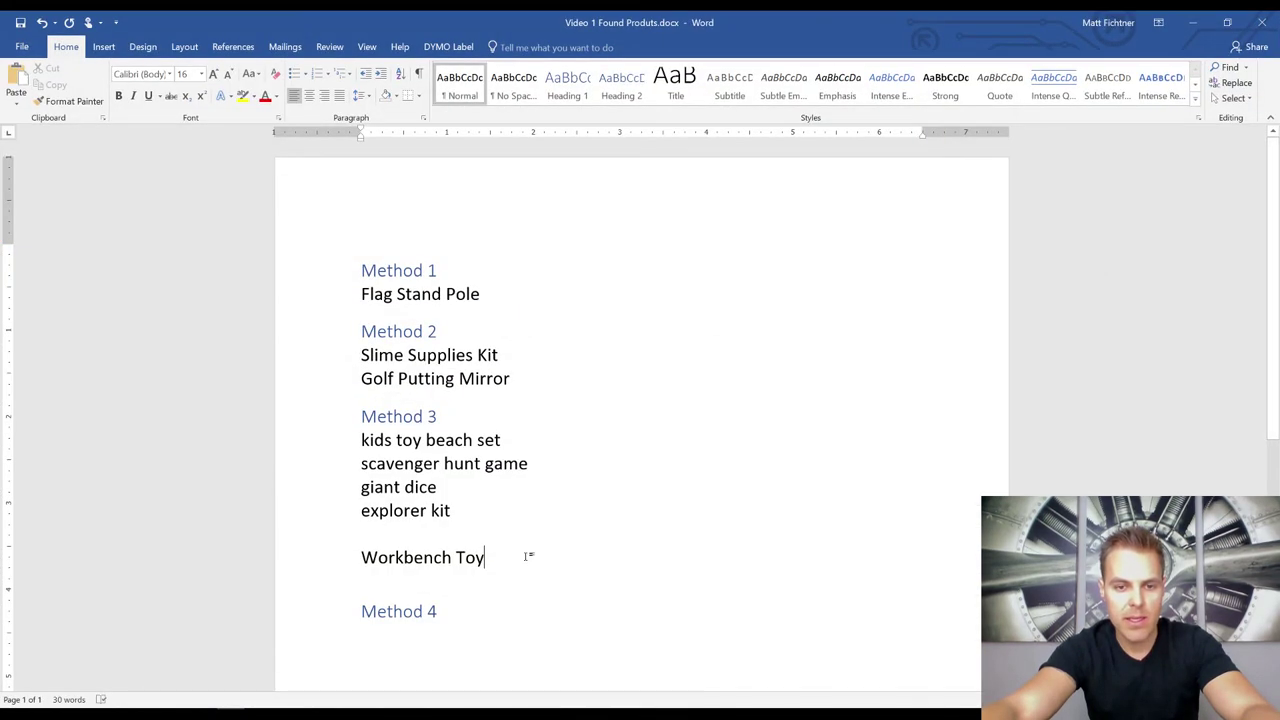
{"action": "key", "text": "Return"}
{"action": "key", "text": "ctrl+v"}
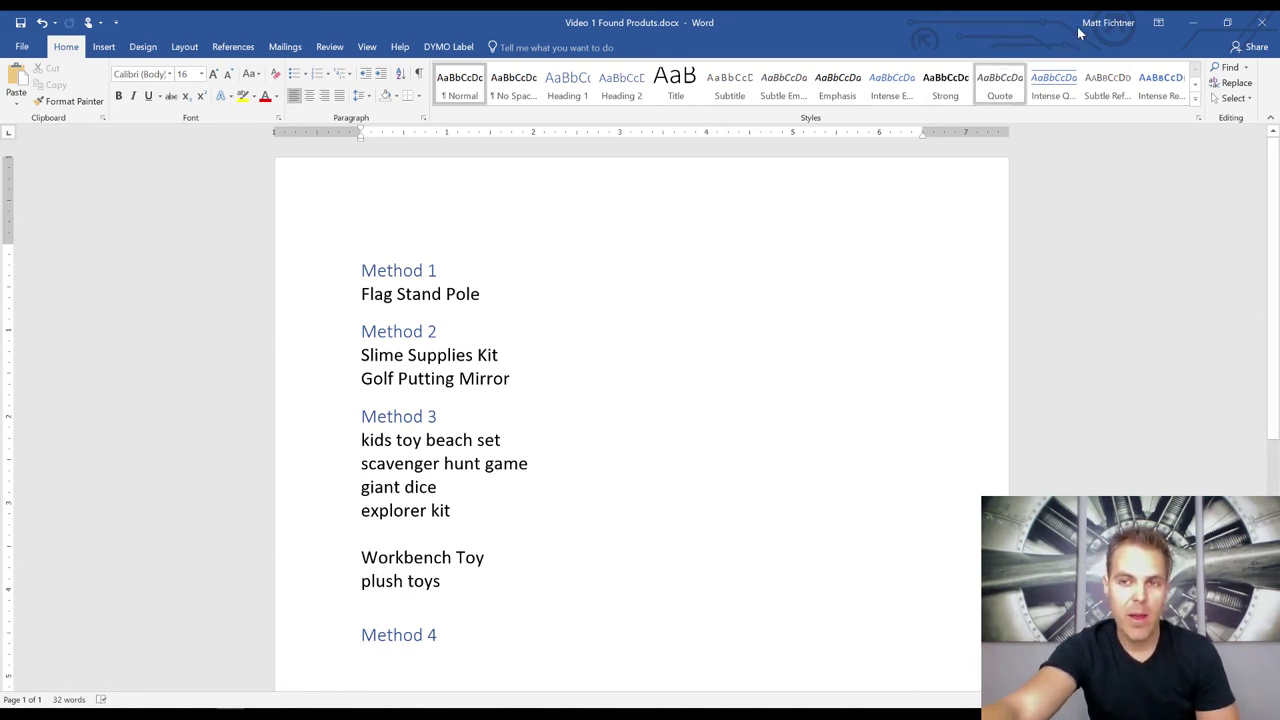
{"action": "left_click", "coordinate": [1192, 22]}
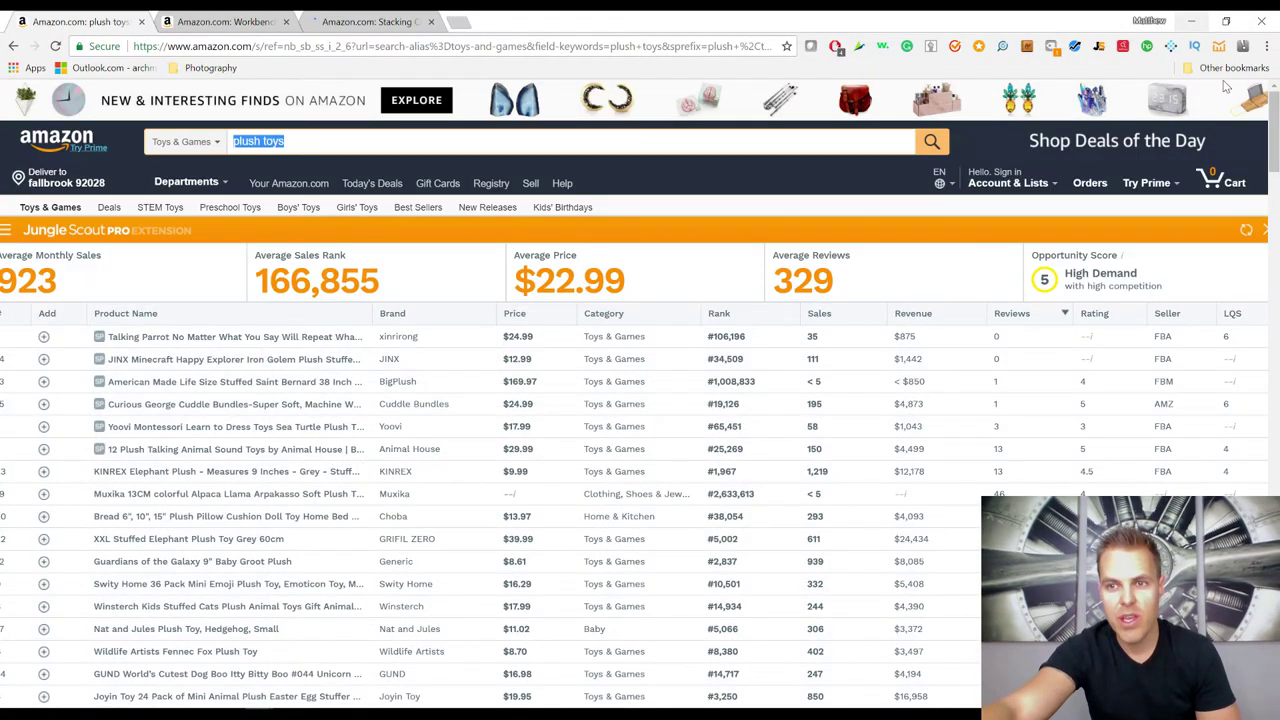
{"action": "left_click_drag", "start_coordinate": [1138, 228], "coordinate": [1095, 200]}
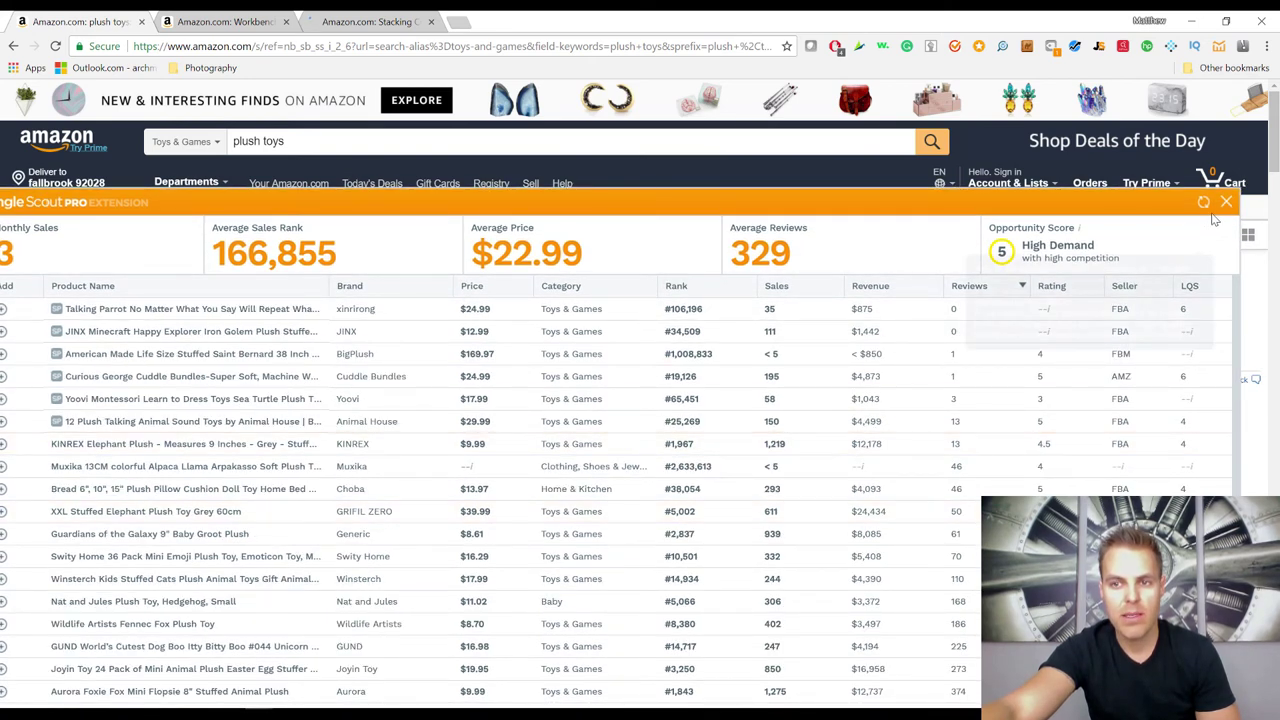
- Open the Mara's Box stacking cups listing and copy the phrase Stacking Cups for Toddlers from its title
{"action": "left_click", "coordinate": [349, 21]}
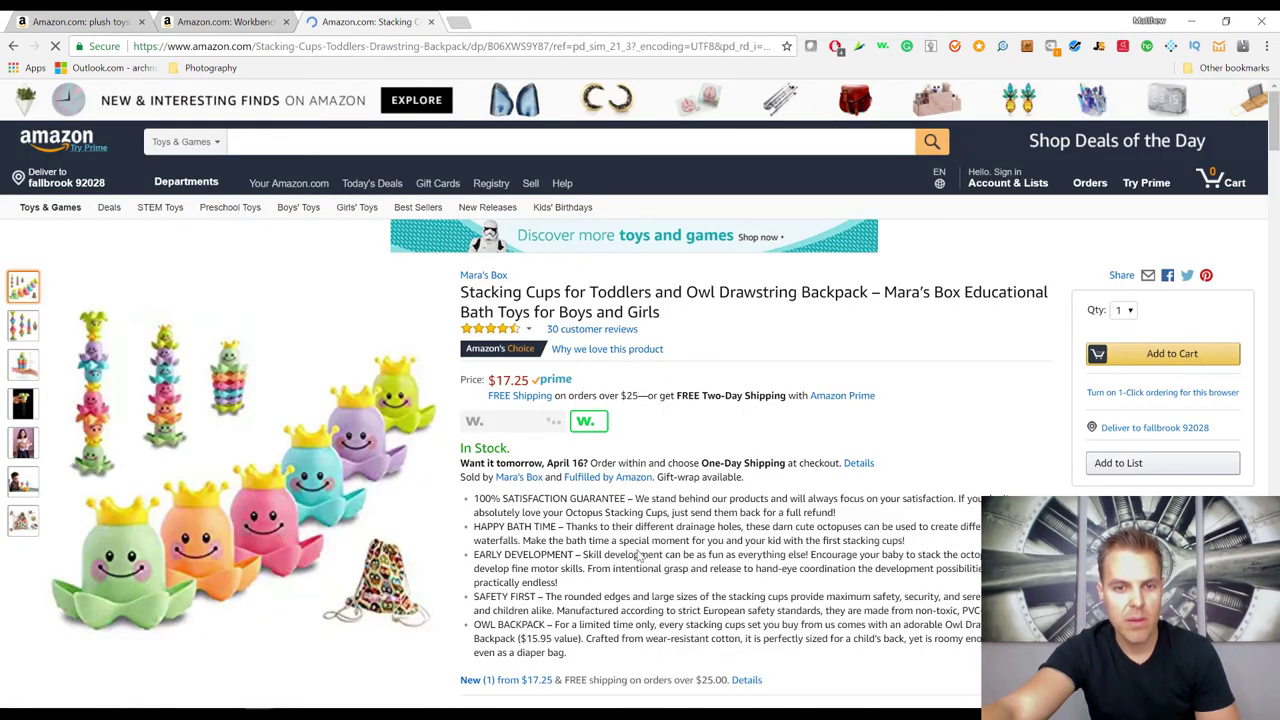
{"action": "scroll", "coordinate": [665, 494], "scroll_direction": "down", "scroll_amount": 3}
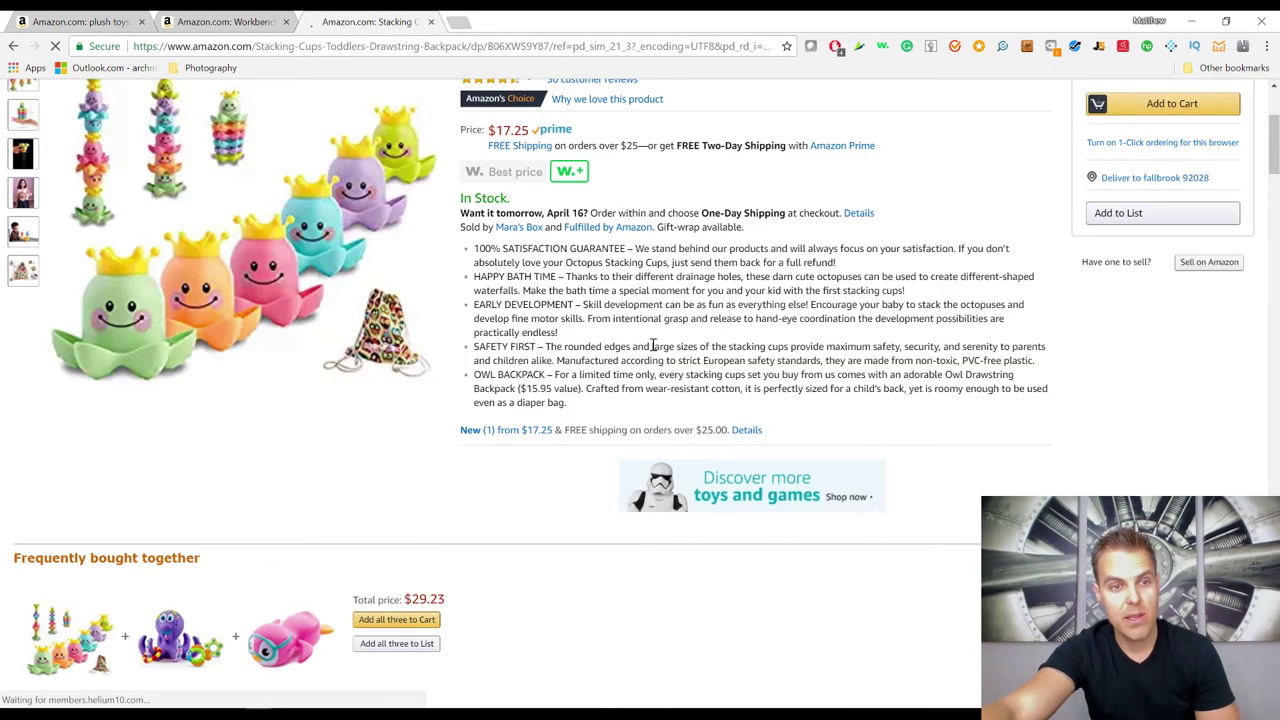
{"action": "scroll", "coordinate": [651, 343], "scroll_direction": "up", "scroll_amount": 3}
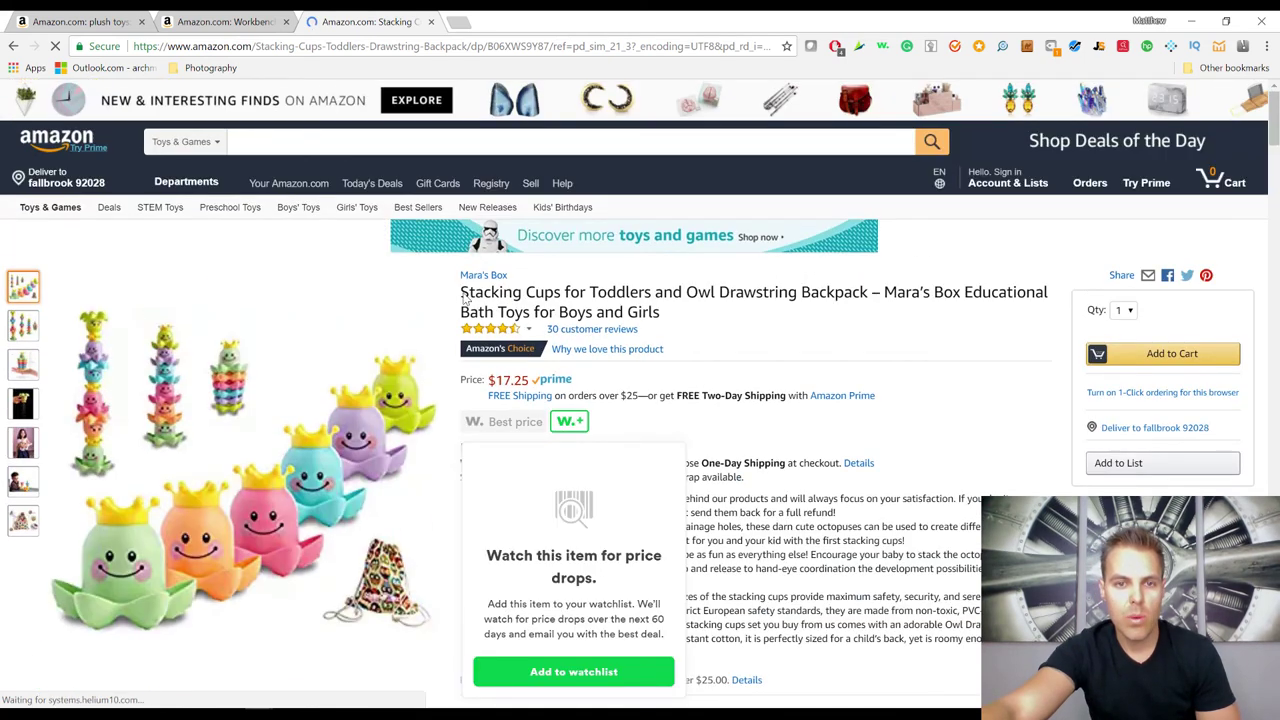
{"action": "left_click_drag", "start_coordinate": [463, 297], "coordinate": [654, 292]}
{"action": "key", "text": "ctrl+c"}
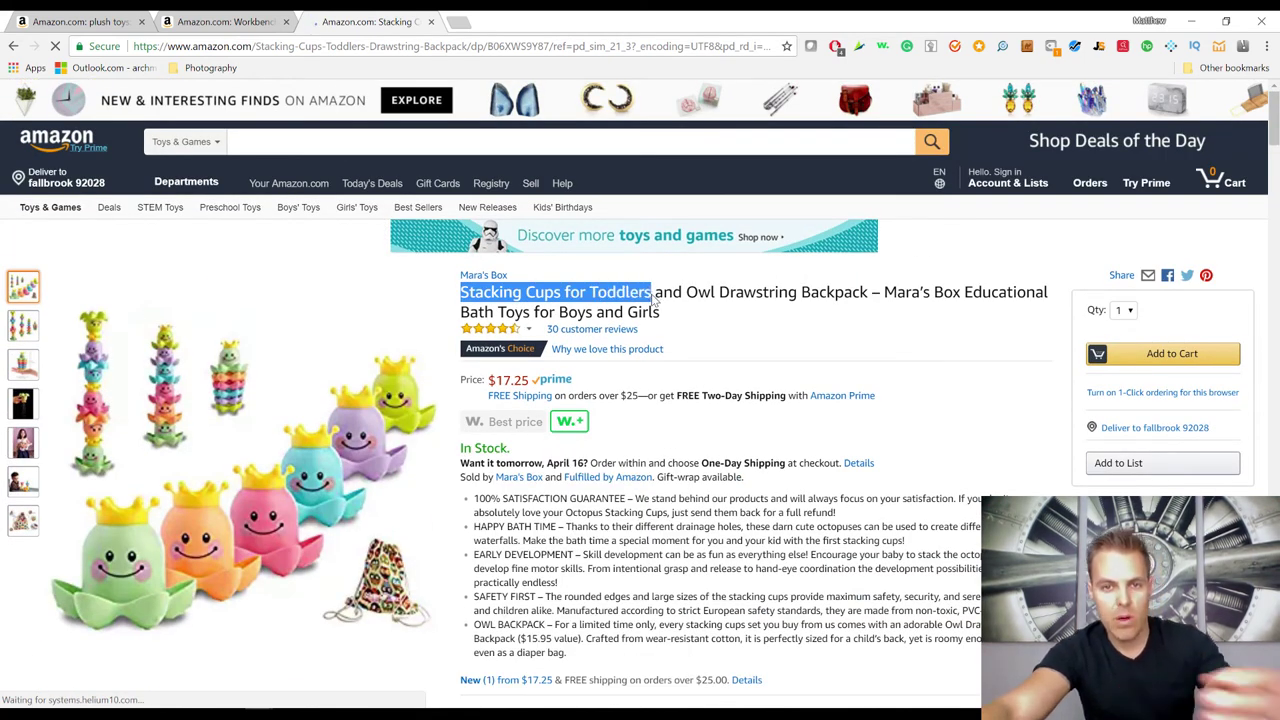
- Search all Amazon departments for the copied phrase Stacking Cups for Toddlers
{"action": "left_click", "coordinate": [326, 137]}
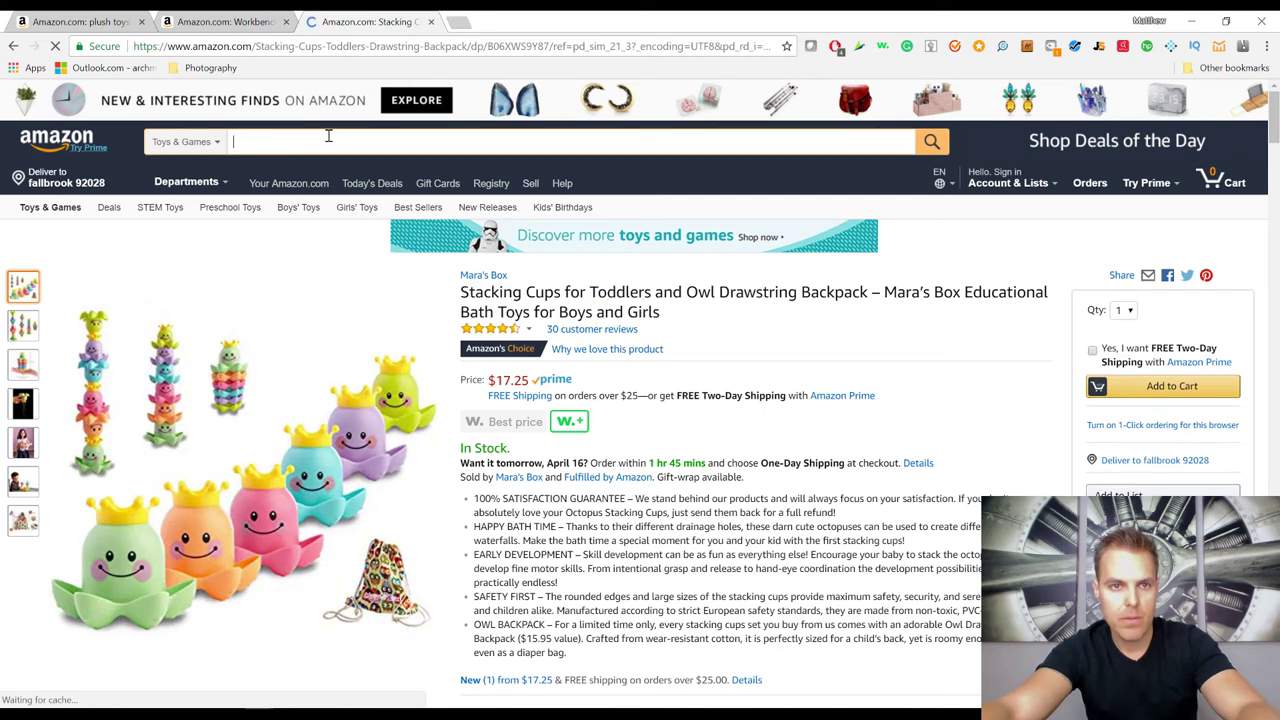
{"action": "key", "text": "ctrl+v"}
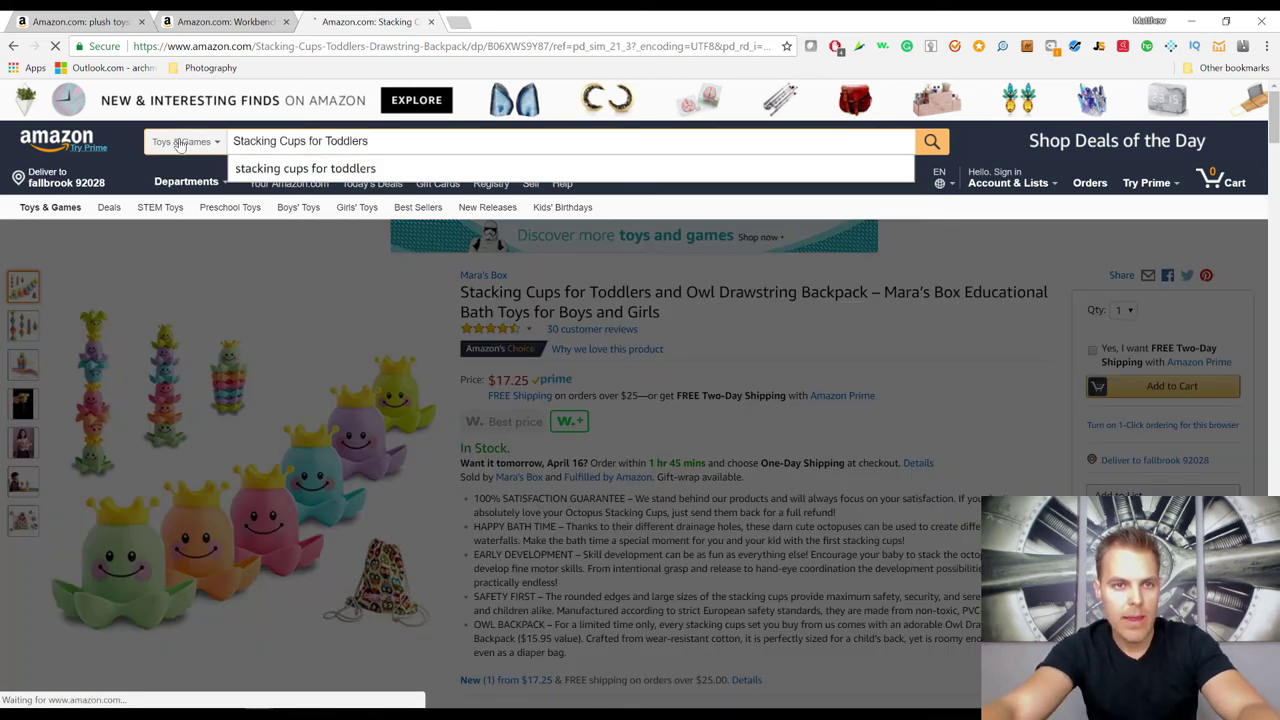
{"action": "left_click", "coordinate": [177, 139]}
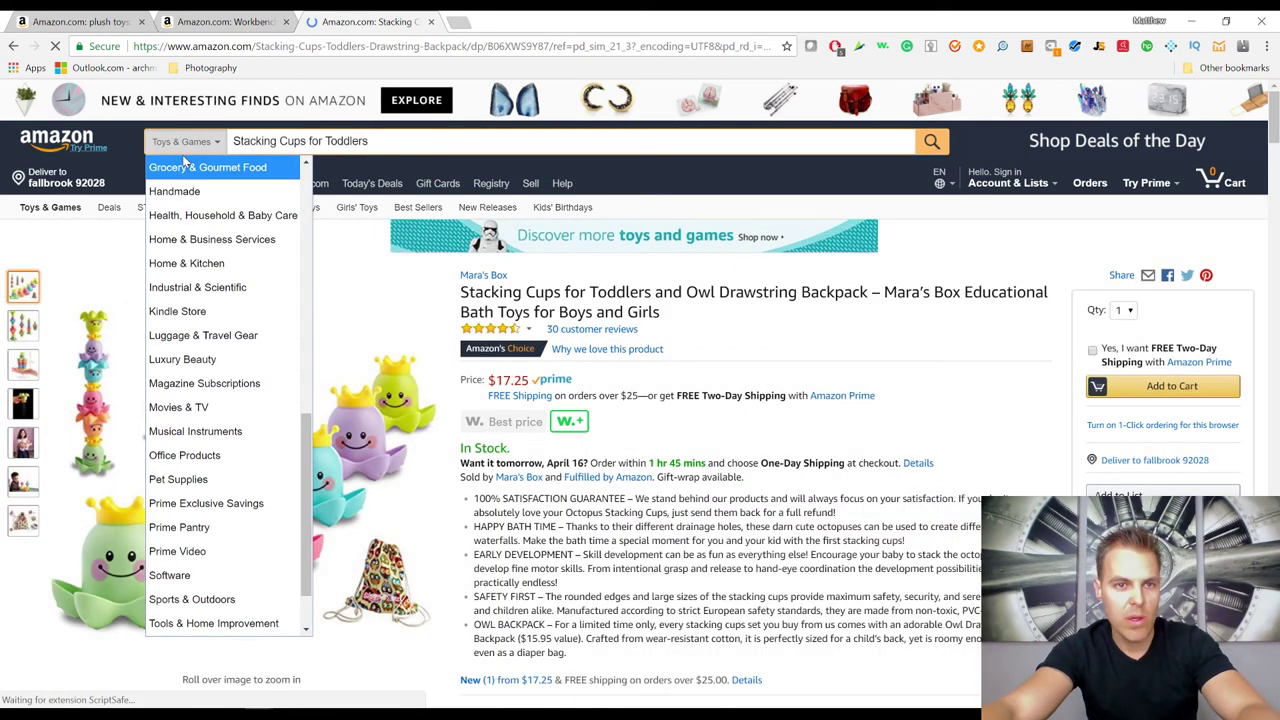
{"action": "left_click_drag", "start_coordinate": [307, 440], "coordinate": [313, 165]}
{"action": "left_click", "coordinate": [280, 167]}
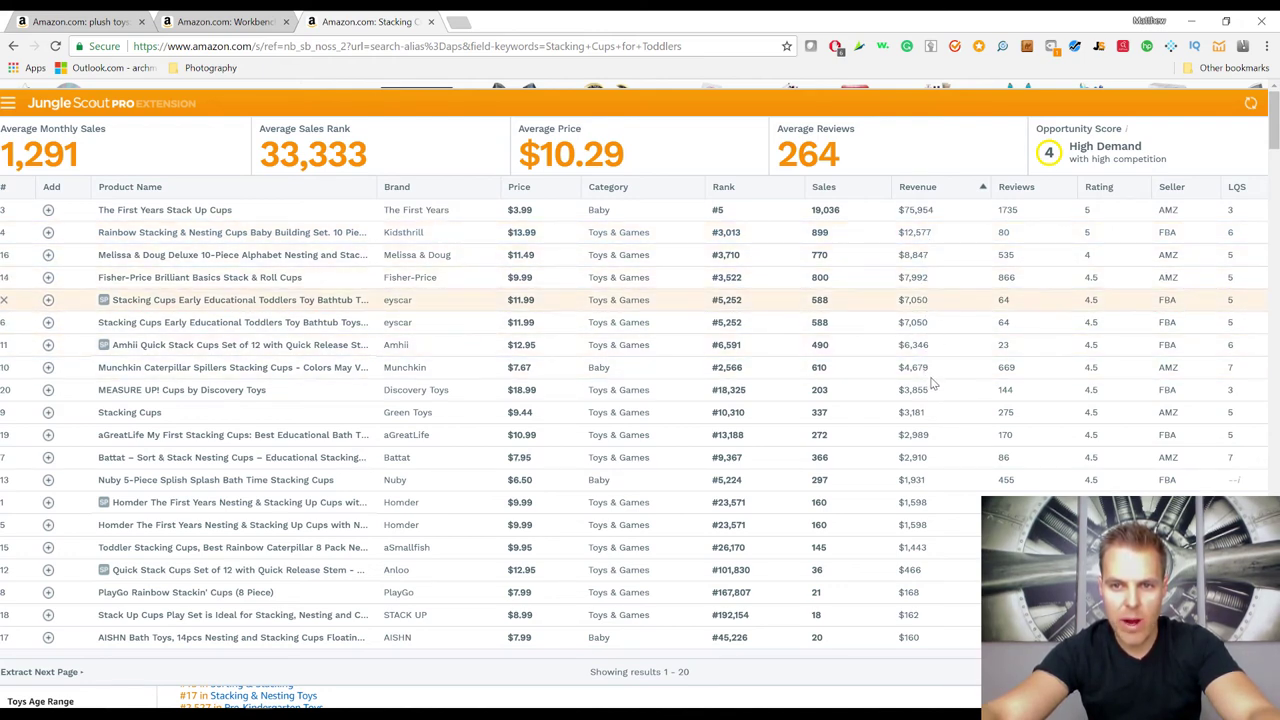
- Review the Stacking Cups for Toddlers data in Jungle Scout sorted by fewest reviews, and close the results overlay
{"action": "left_click", "coordinate": [1030, 186]}
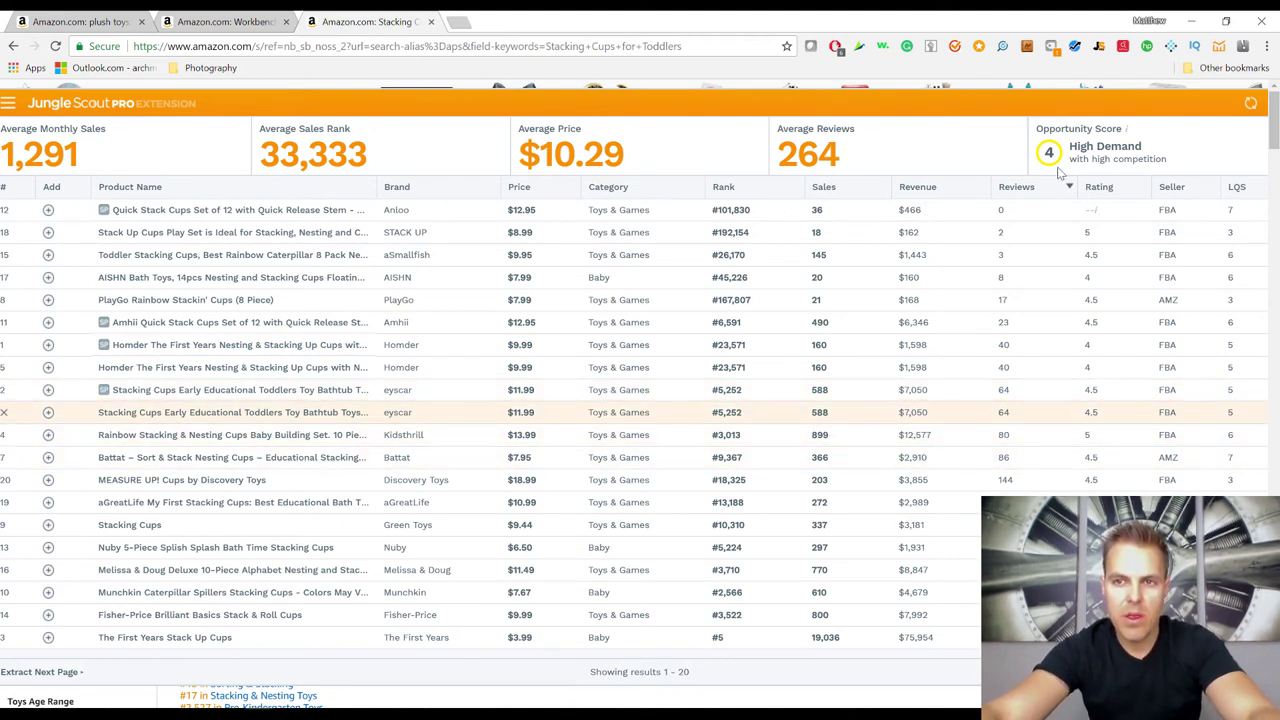
{"action": "left_click_drag", "start_coordinate": [1076, 110], "coordinate": [1020, 108]}
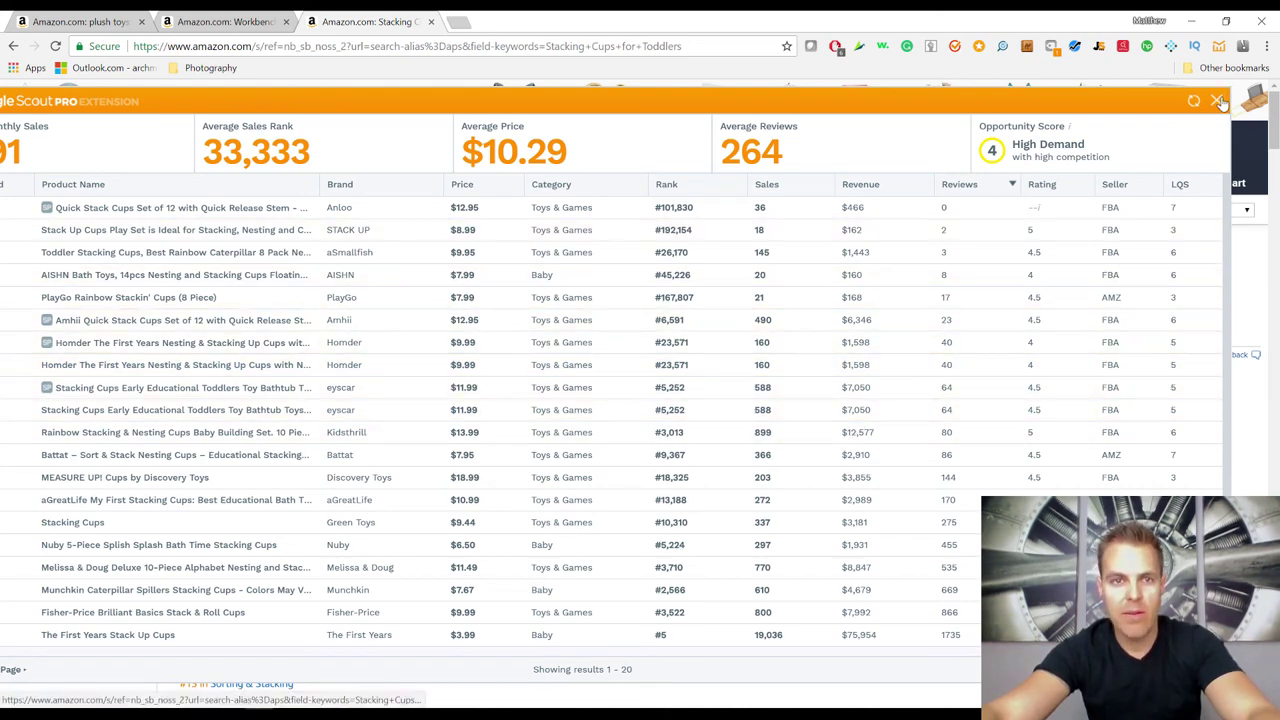
{"action": "left_click", "coordinate": [545, 88]}
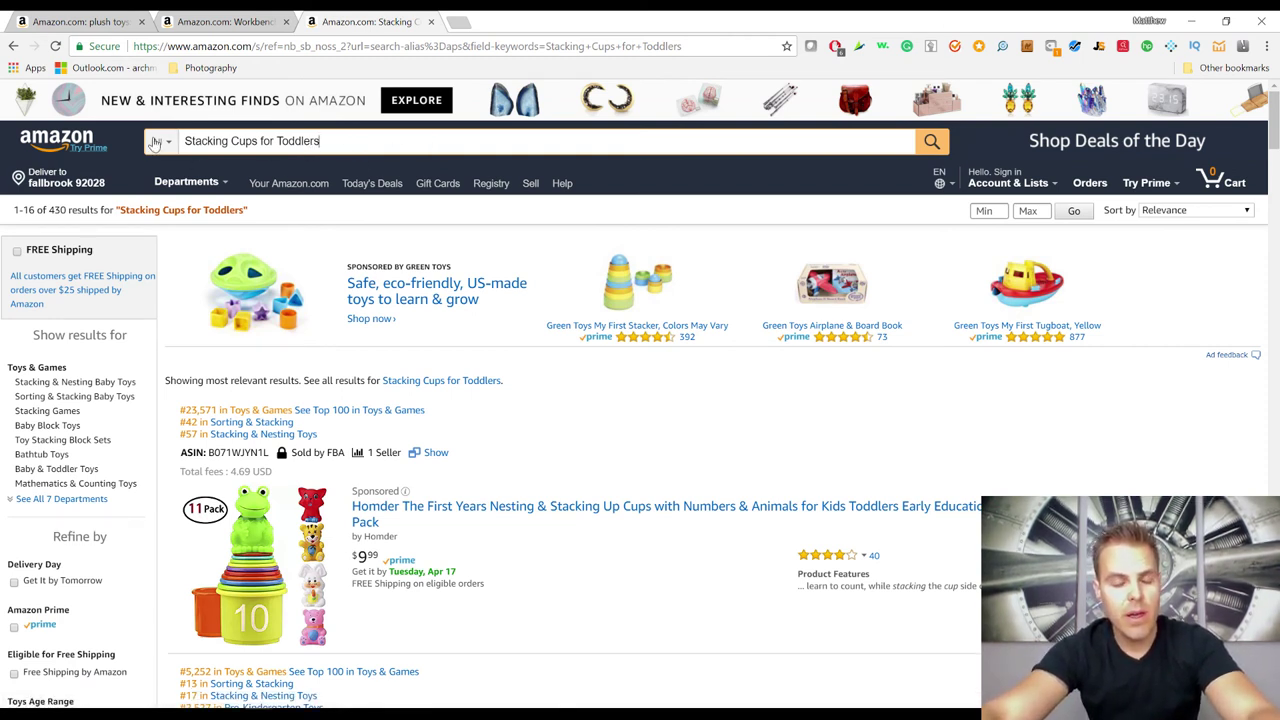
{"action": "left_click", "coordinate": [438, 140]}
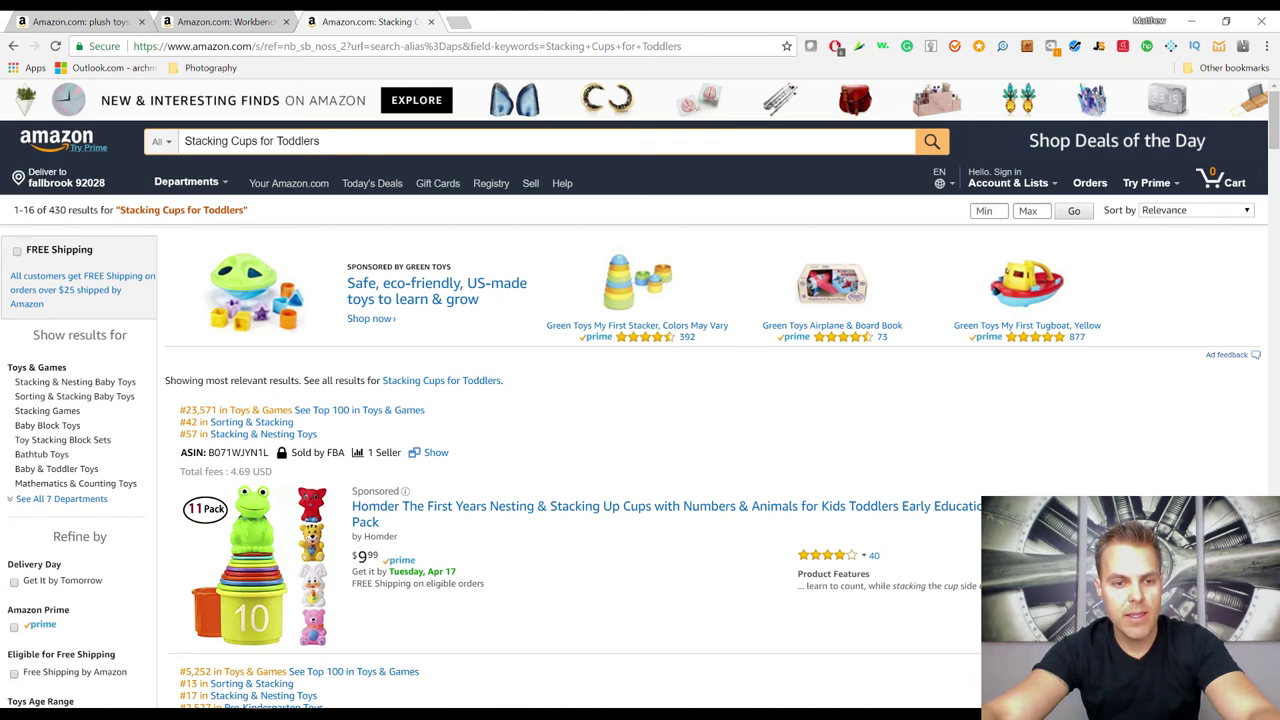
- Switch to Word to review the candidates recorded under Method 3, highlighting Workbench Toy and plush toys, and return to Amazon in the browser
{"action": "key", "text": "alt+Tab"}
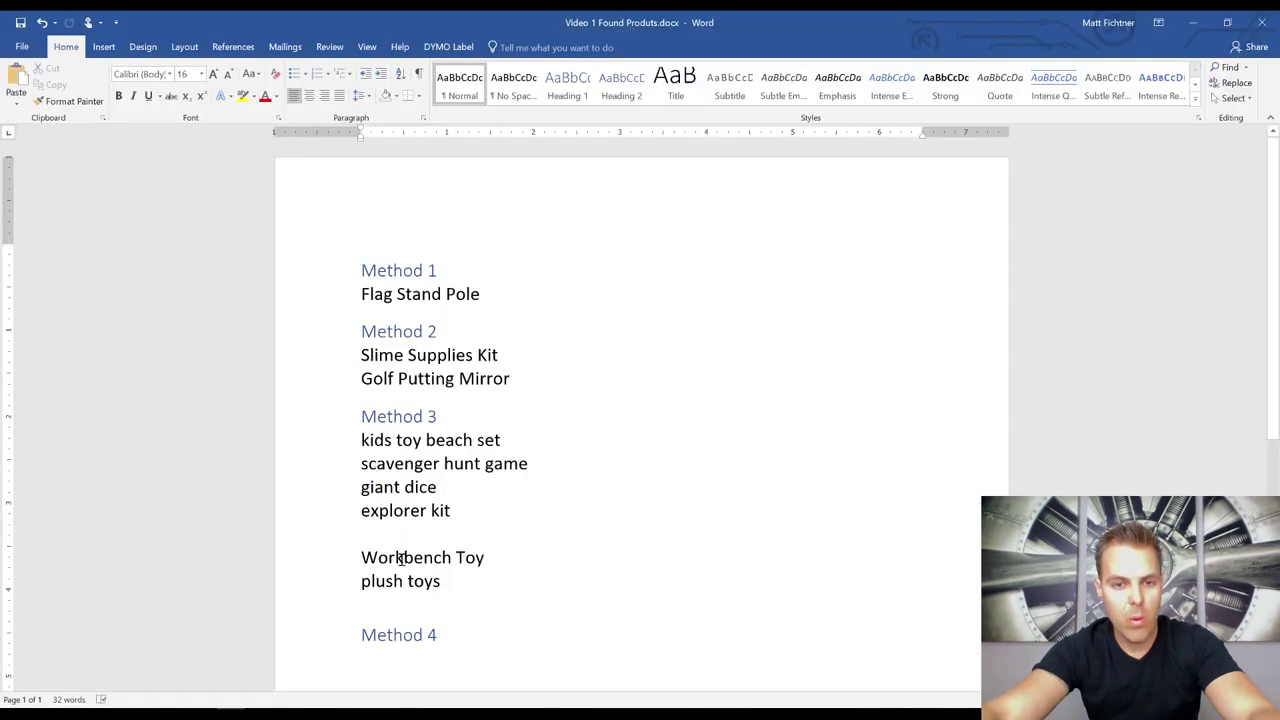
{"action": "left_click_drag", "start_coordinate": [400, 558], "coordinate": [457, 569]}
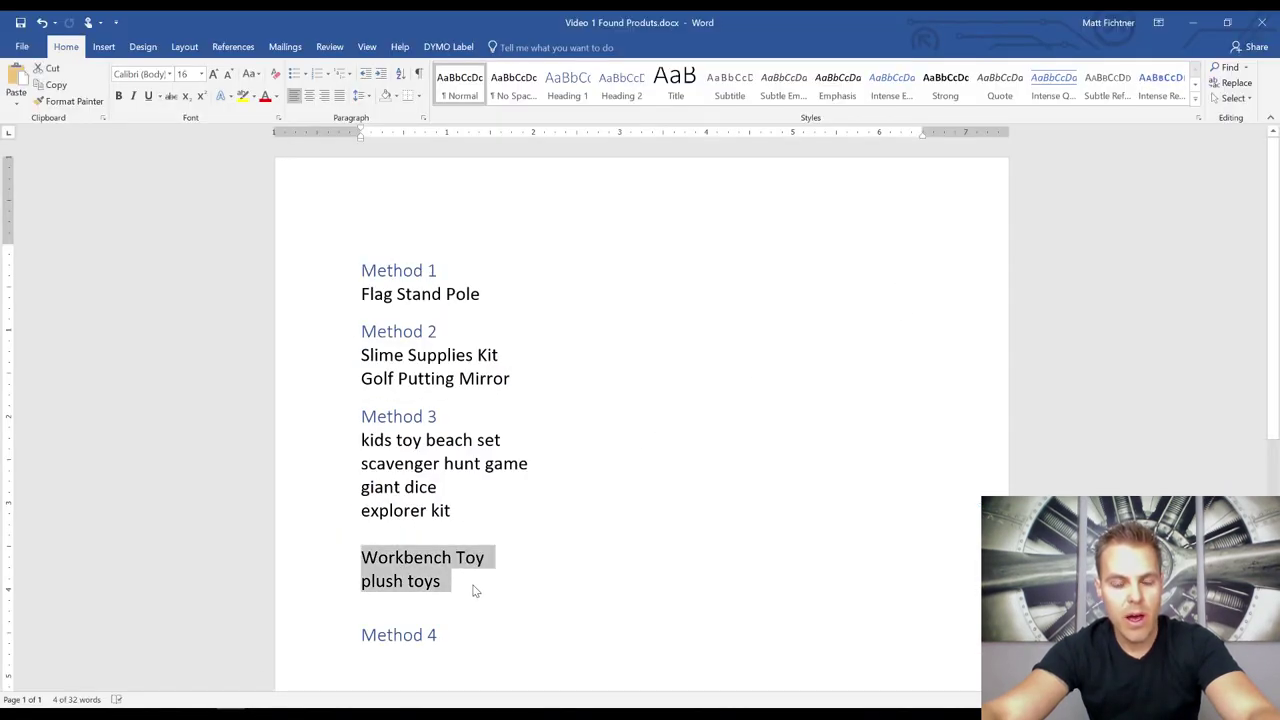
{"action": "scroll", "coordinate": [583, 495], "scroll_direction": "down", "scroll_amount": 3}
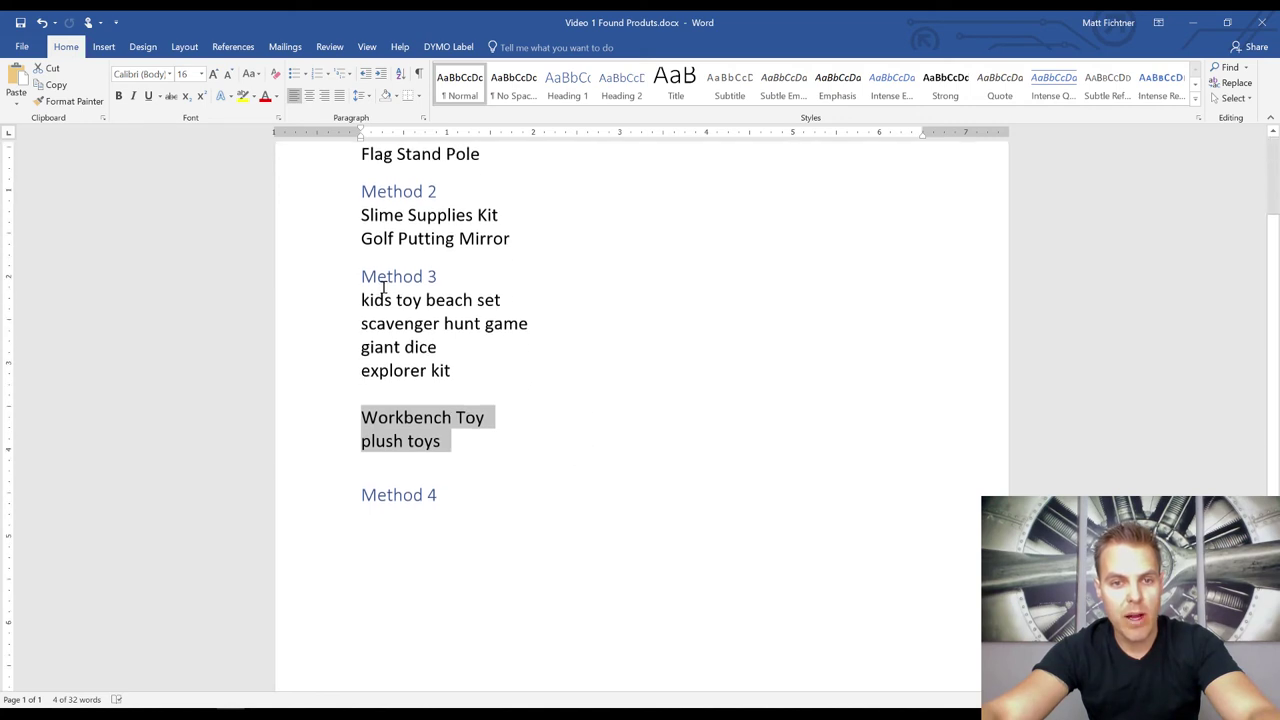
{"action": "scroll", "coordinate": [590, 481], "scroll_direction": "up", "scroll_amount": 3}
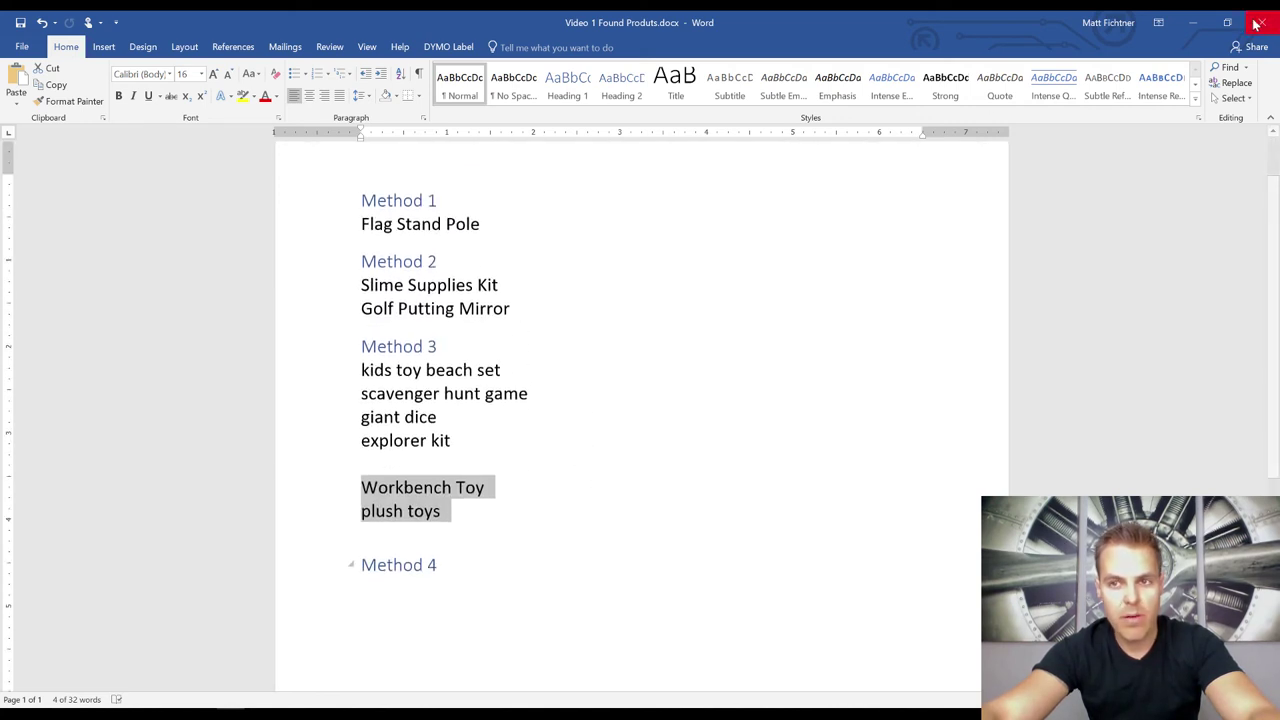
{"action": "key", "text": "alt+Tab"}
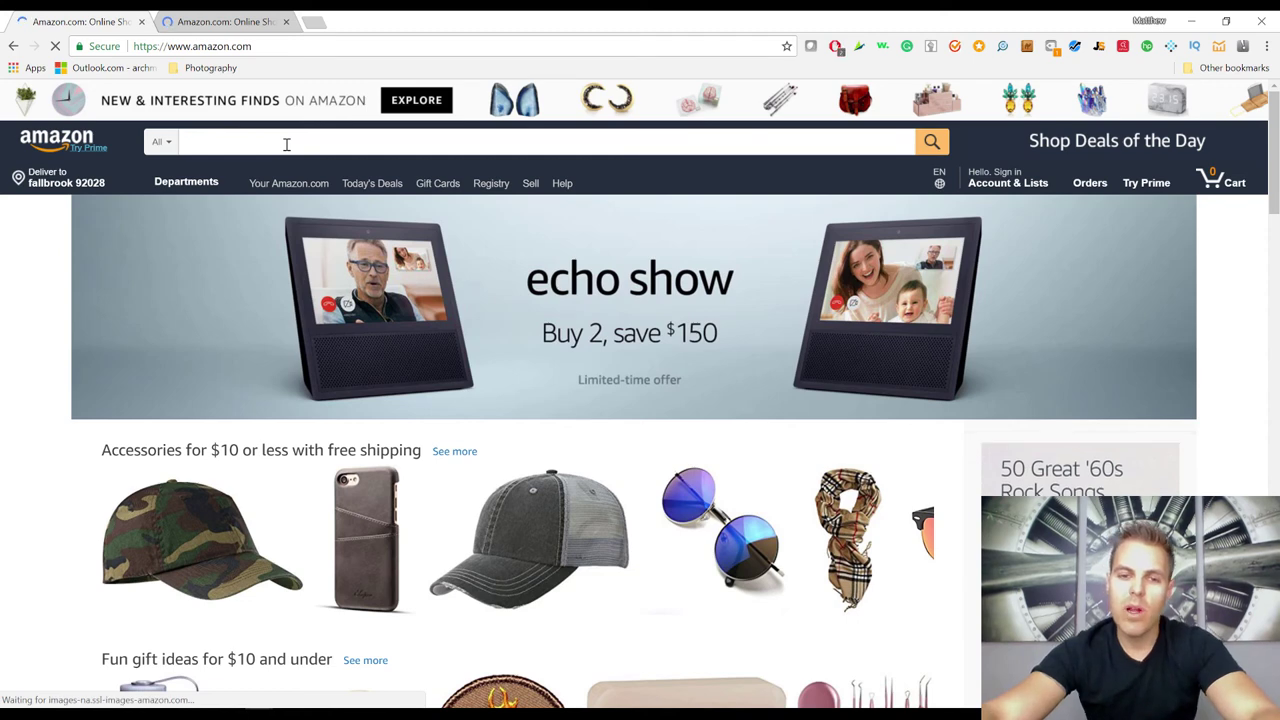
- Enter the phrase gifts for women in the Amazon search, examining the suggestions offered for gifts and gifts for along the way
{"action": "left_click", "coordinate": [286, 144]}
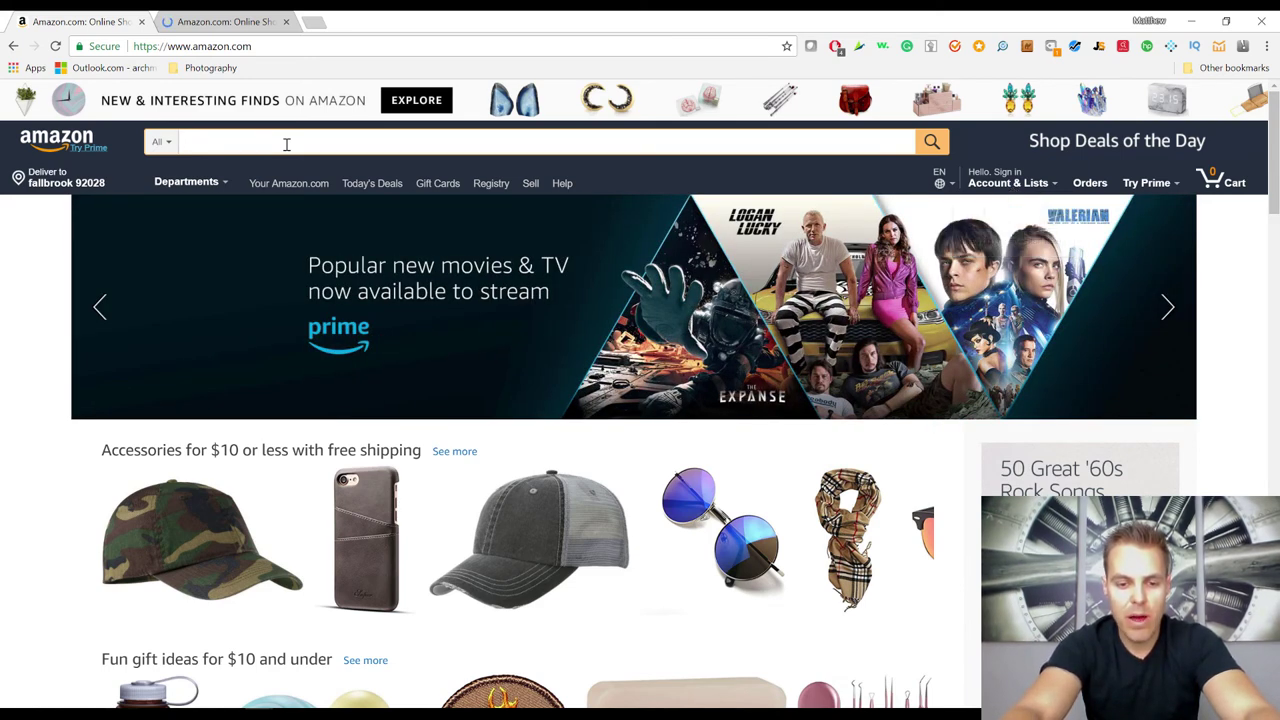
{"action": "type", "text": "ifts"}
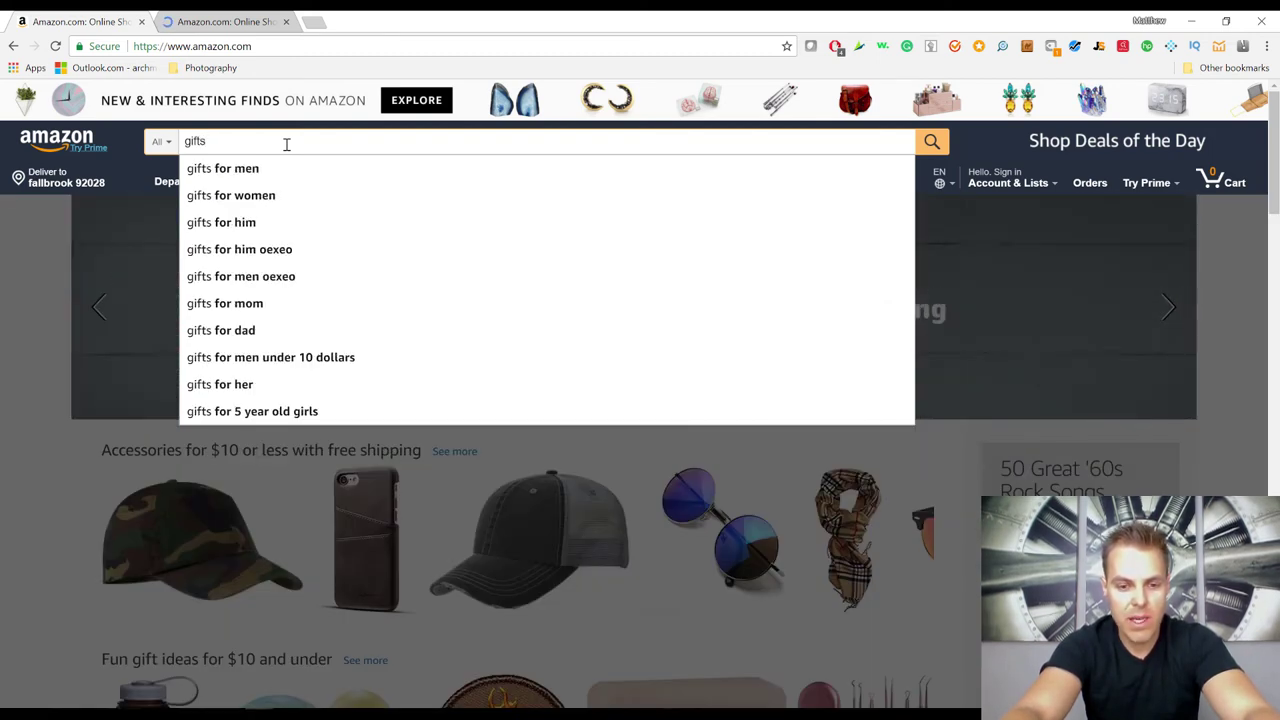
{"action": "type", "text": " for"}
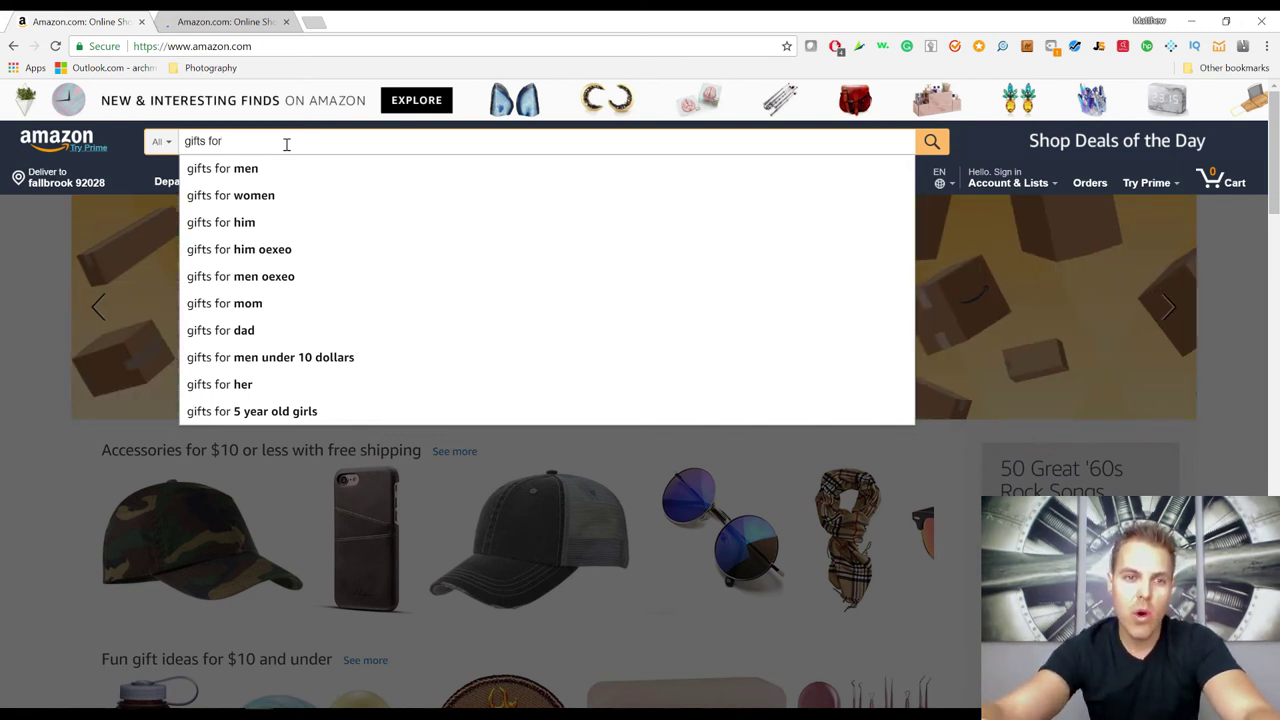
{"action": "key", "text": "BackSpace"}
{"action": "key", "text": "BackSpace"}
{"action": "key", "text": "BackSpace"}
{"action": "key", "text": "BackSpace"}
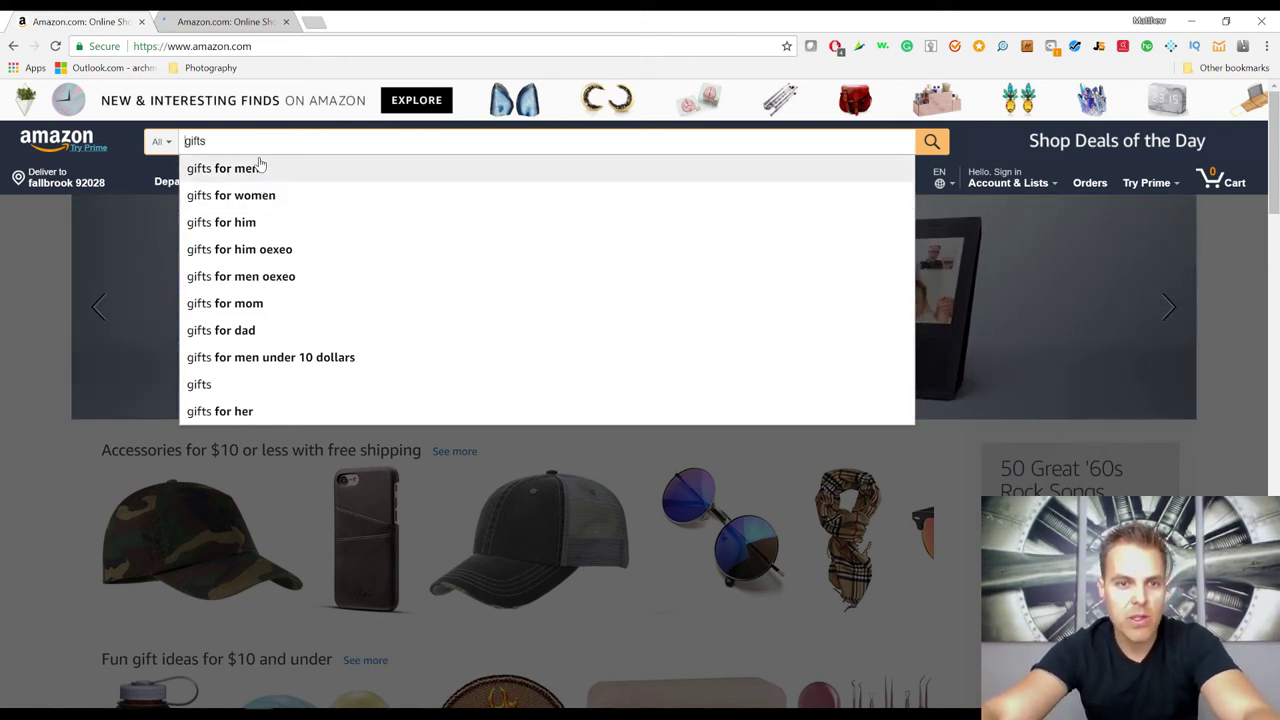
{"action": "type", "text": "f"}
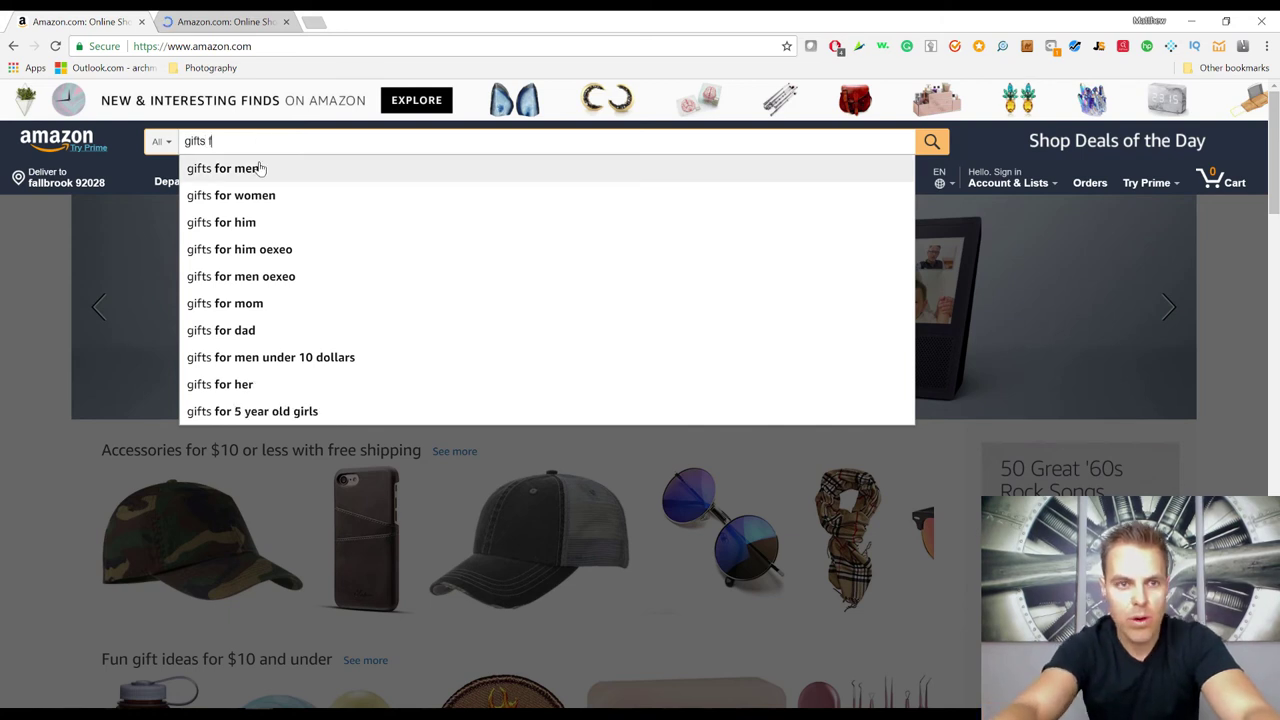
{"action": "type", "text": "or wom"}
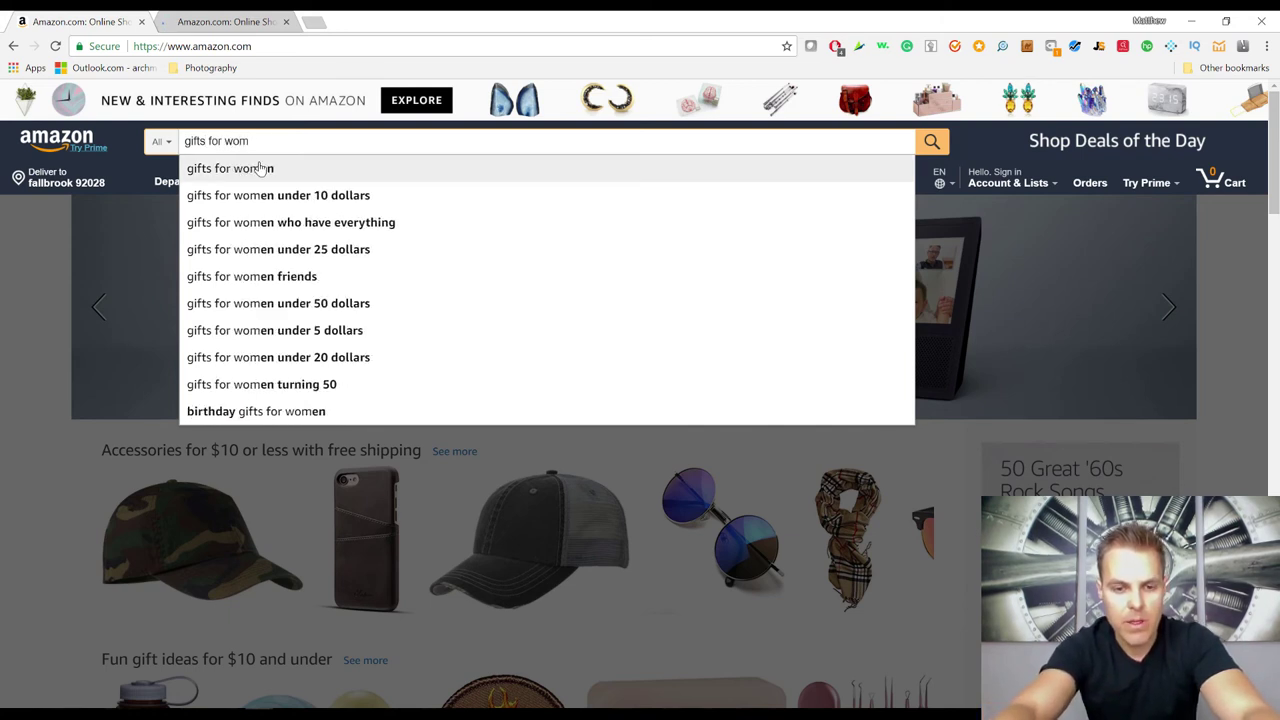
{"action": "type", "text": "en"}
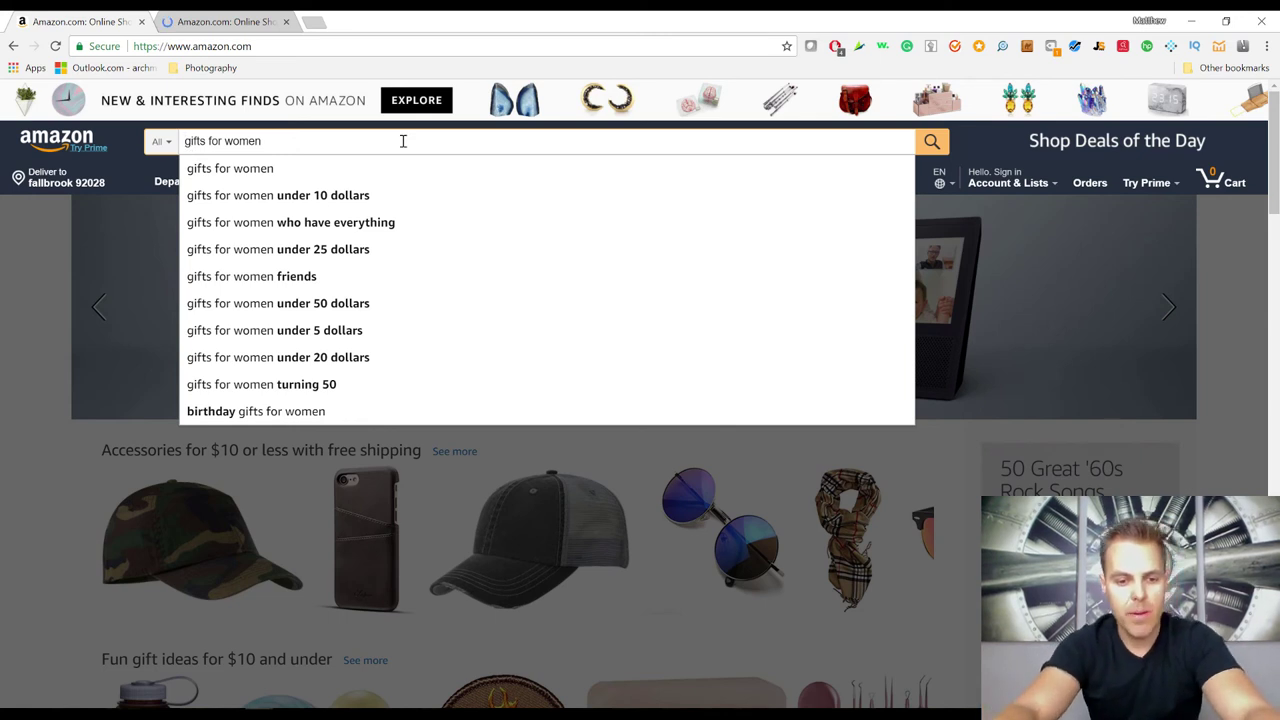
- Put the letter a in front of gifts for women and search for the suggested phrase angel gifts for women
{"action": "type", "text": "a"}
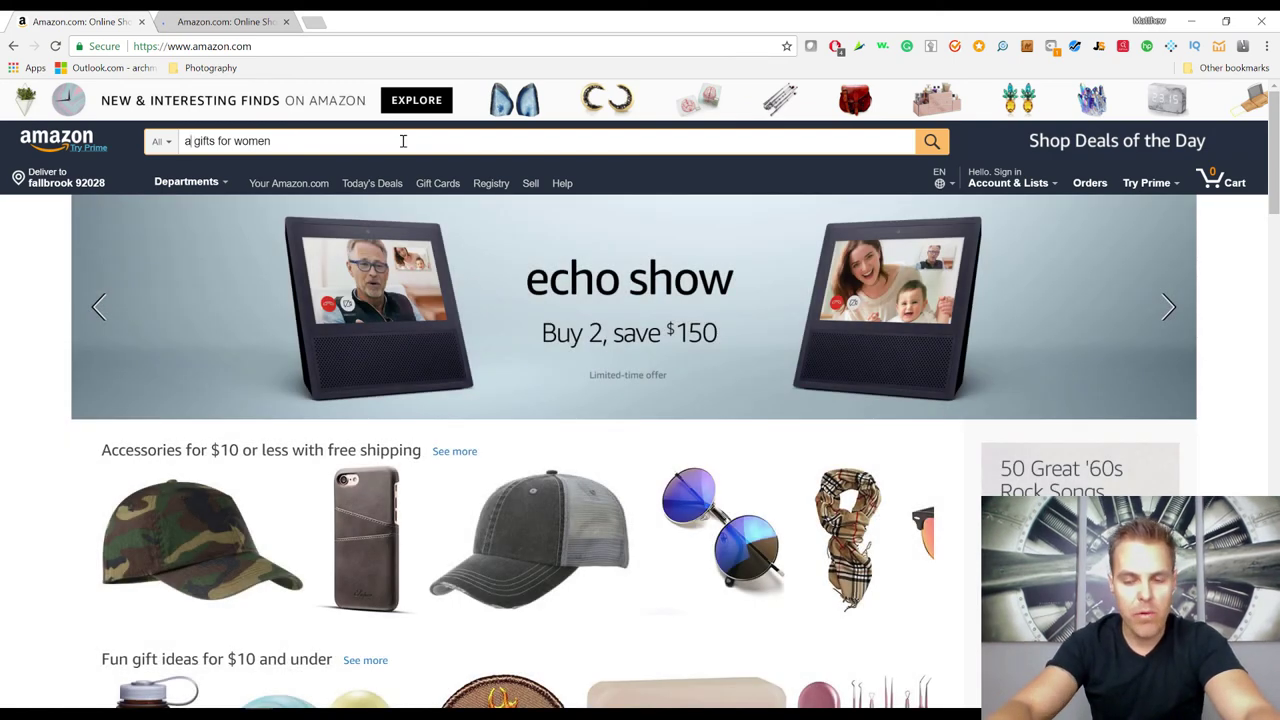
{"action": "key", "text": "BackSpace"}
{"action": "key", "text": "BackSpace"}
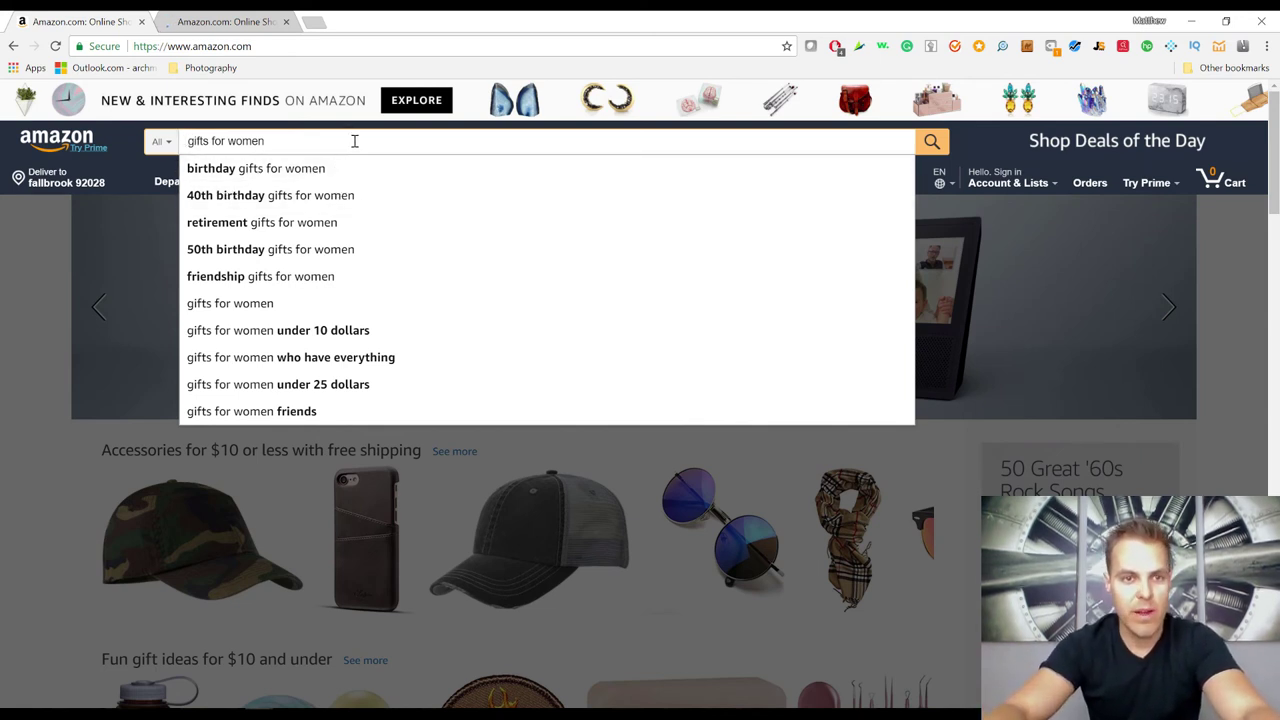
{"action": "type", "text": "a"}
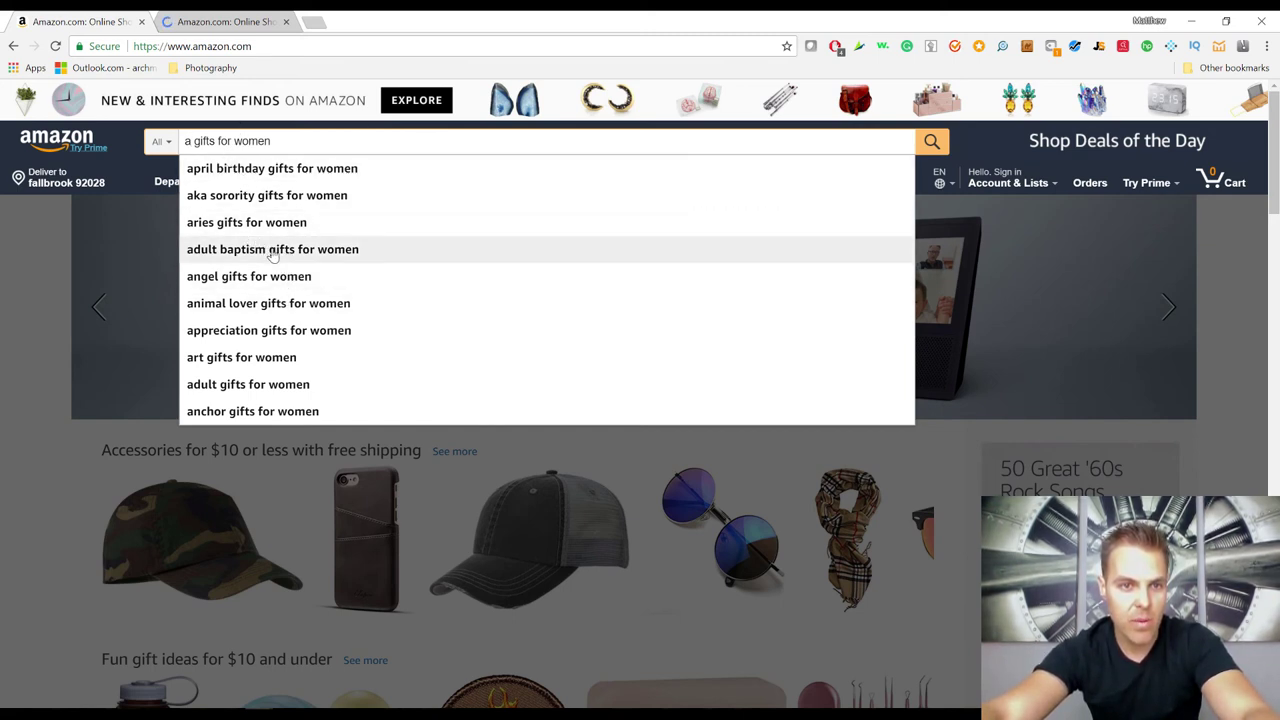
{"action": "left_click", "coordinate": [278, 285]}
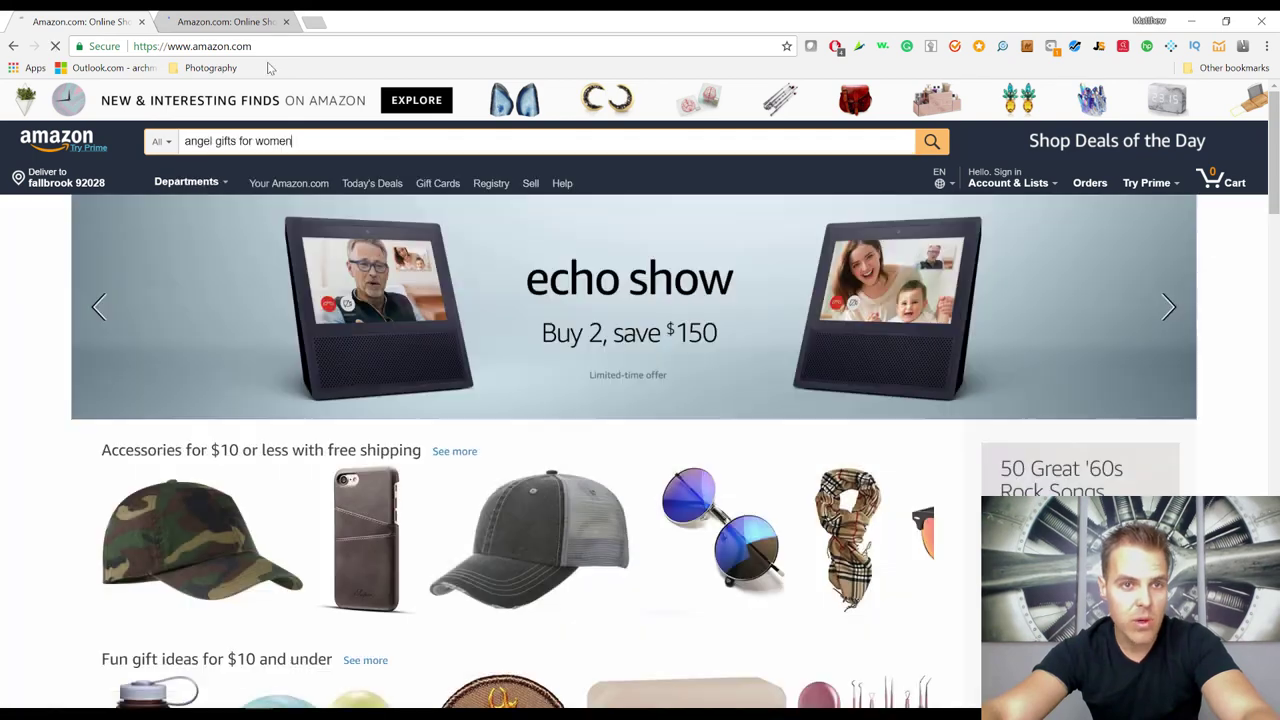
- Switch to the second Amazon page and enter the phrase gifts for men in its search
{"action": "left_click", "coordinate": [232, 21]}
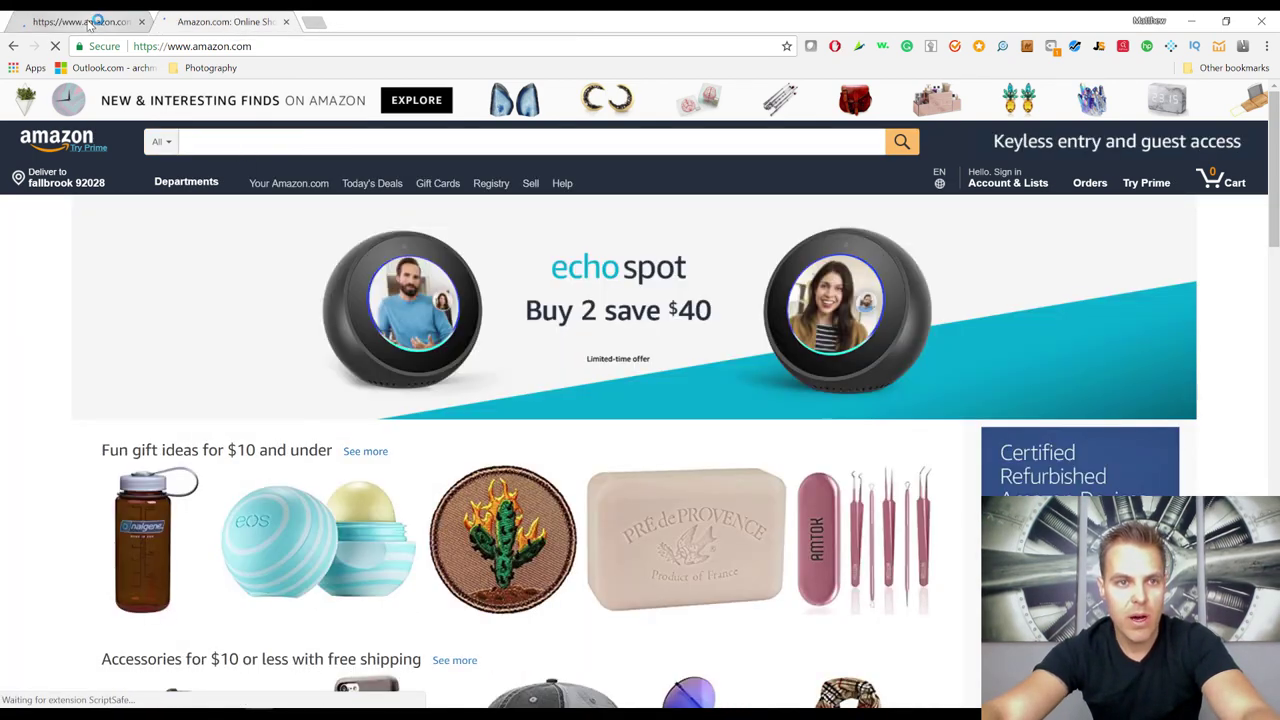
{"action": "left_click", "coordinate": [86, 18]}
{"action": "left_click", "coordinate": [230, 21]}
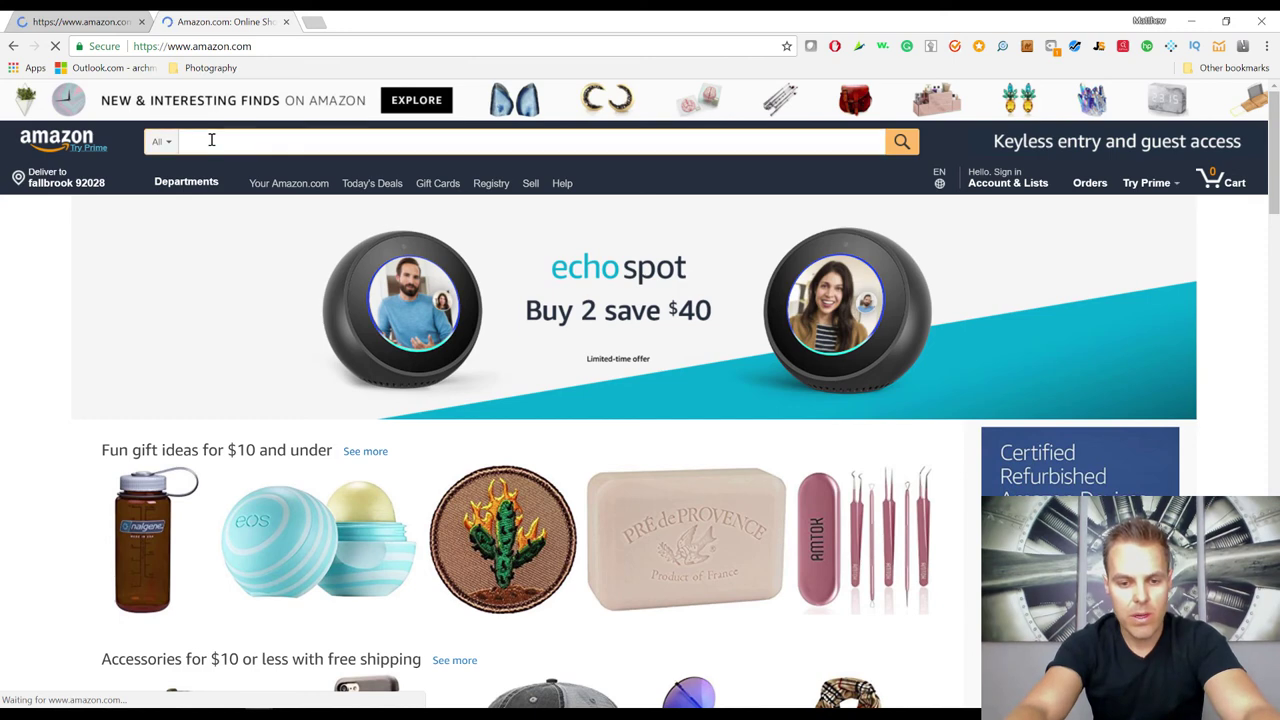
{"action": "type", "text": "ts for m"}
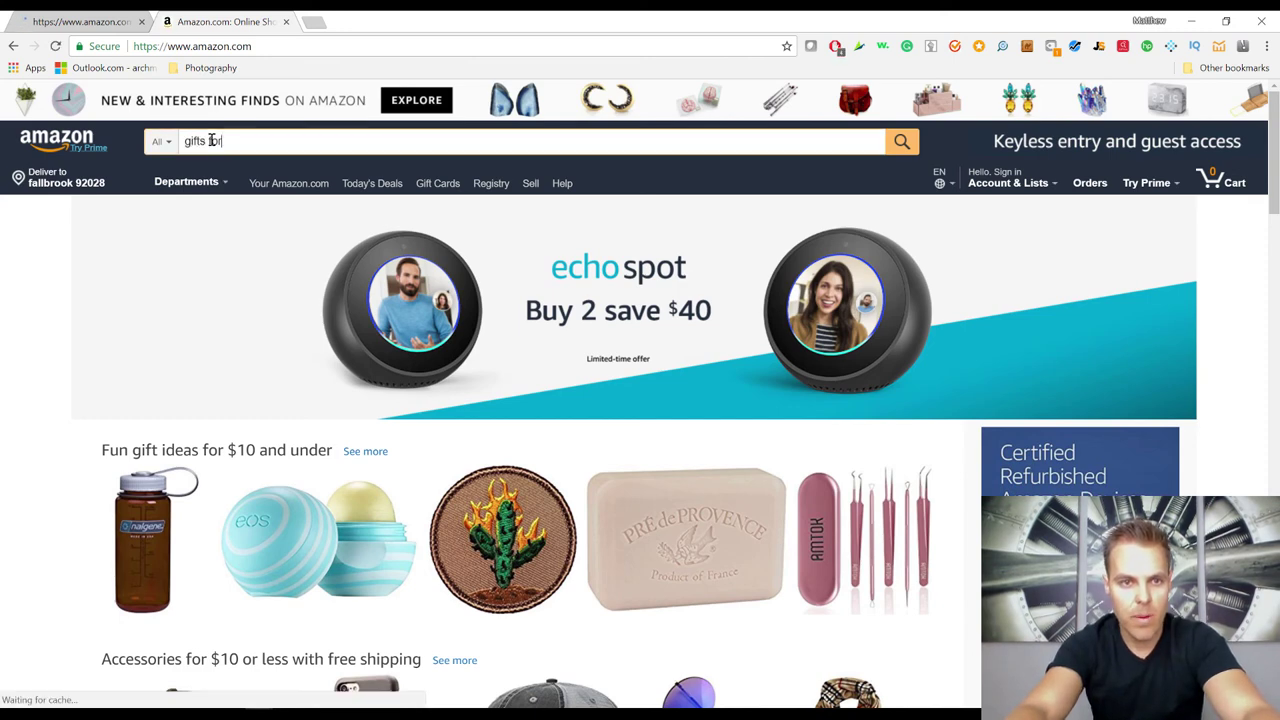
{"action": "type", "text": "en"}
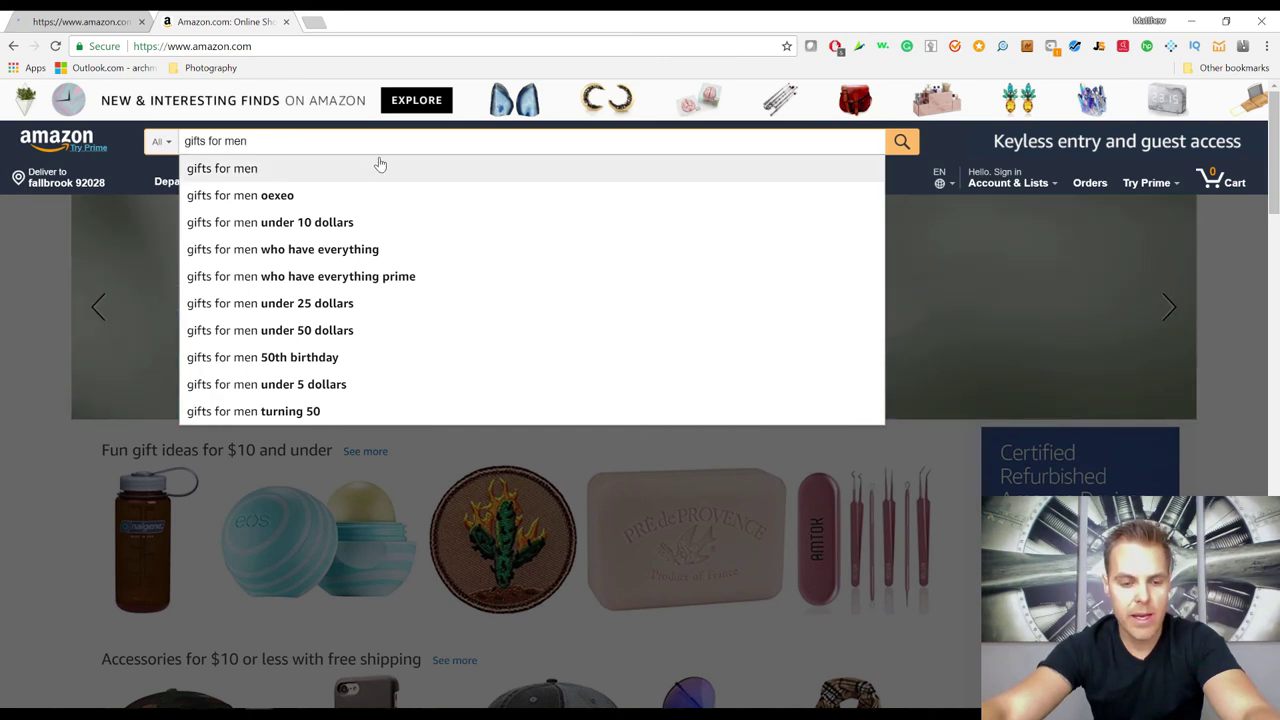
- Examine the search suggestions with the letter a placed before gifts for men, and remove the letter again
{"action": "key", "text": "Home"}
{"action": "type", "text": "a"}
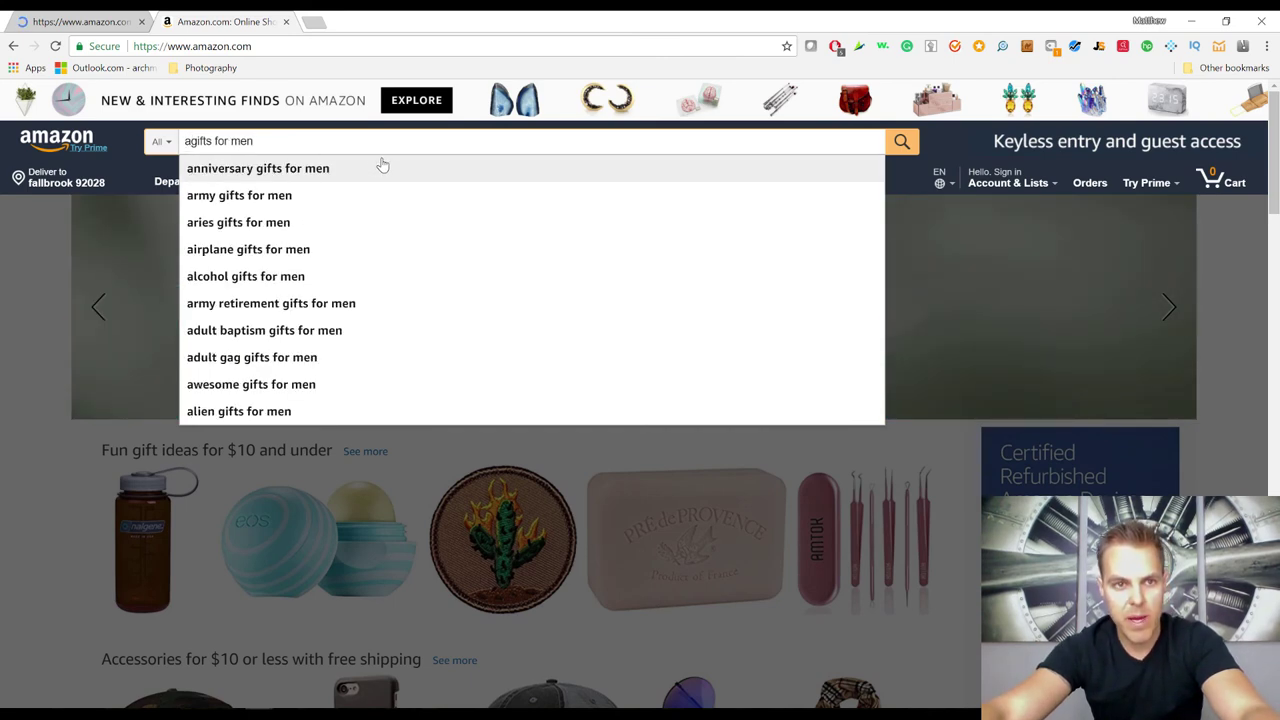
{"action": "key", "text": "Escape"}
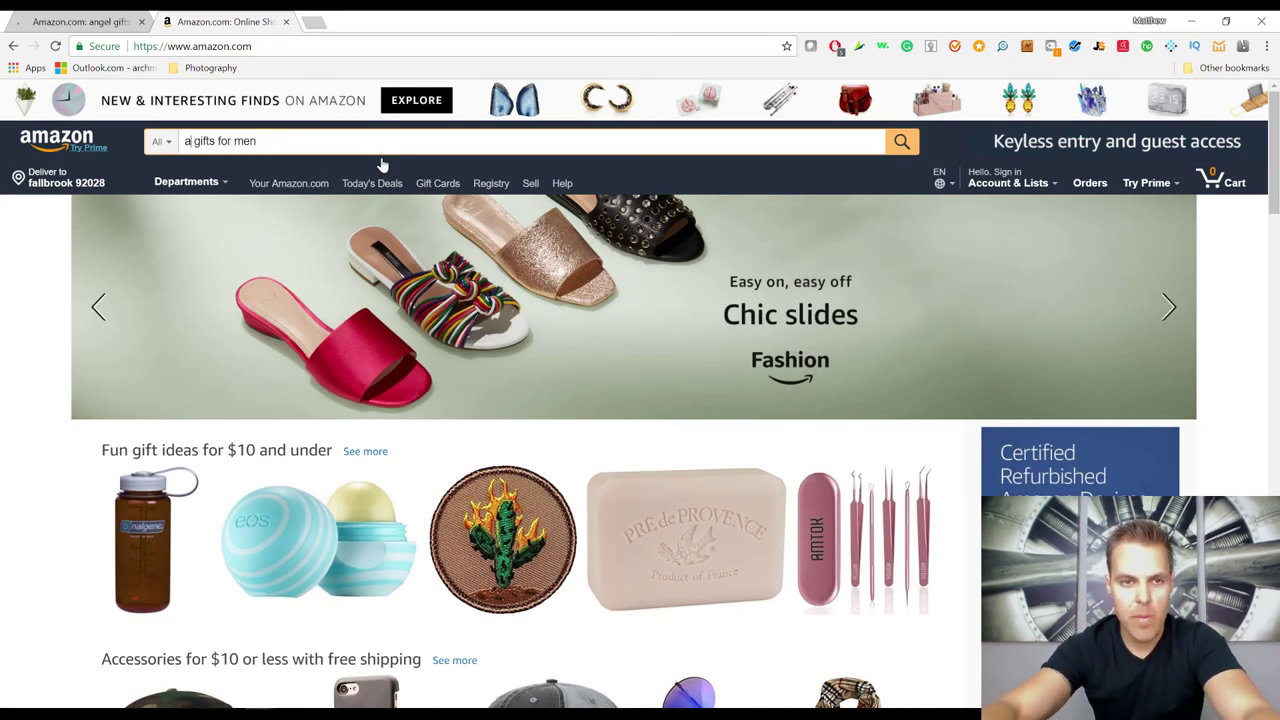
{"action": "key", "text": "BackSpace"}
{"action": "key", "text": "BackSpace"}
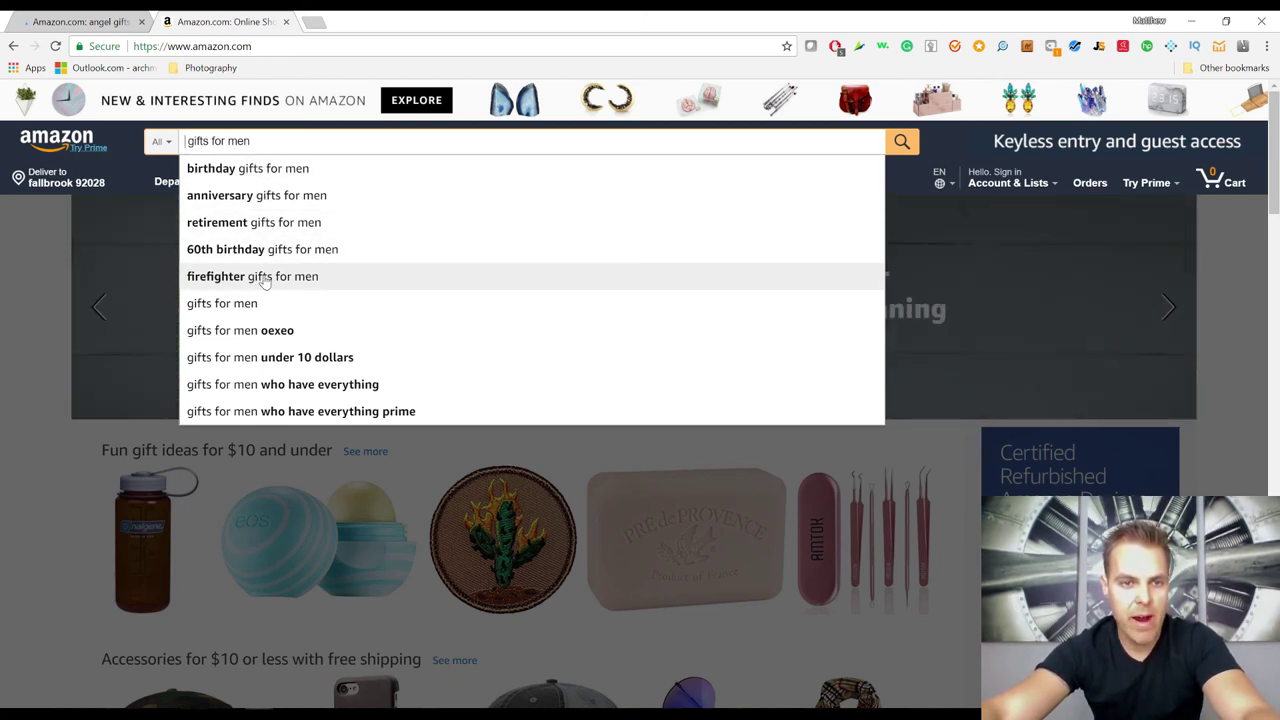
- Search for the suggested phrase firefighter gifts for men, and rank the angel gifts for women results by highest revenue in Jungle Scout
{"action": "left_click", "coordinate": [265, 280]}
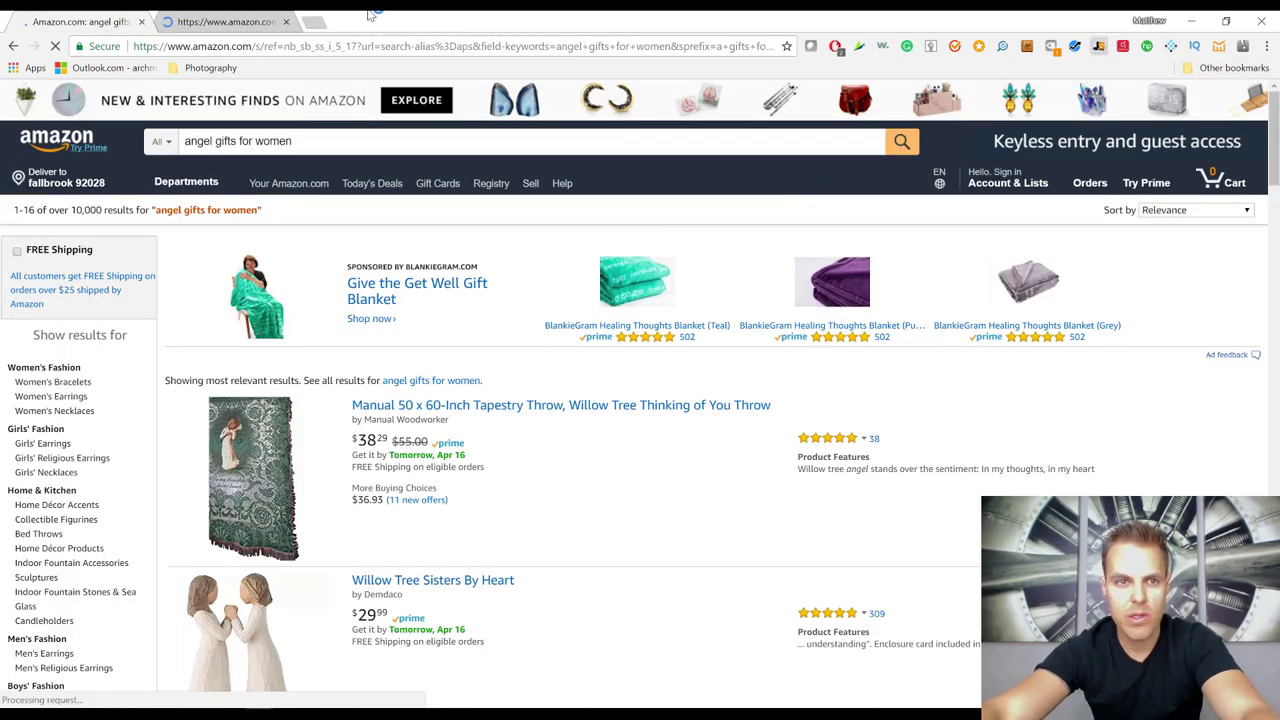
{"action": "left_click", "coordinate": [215, 22]}
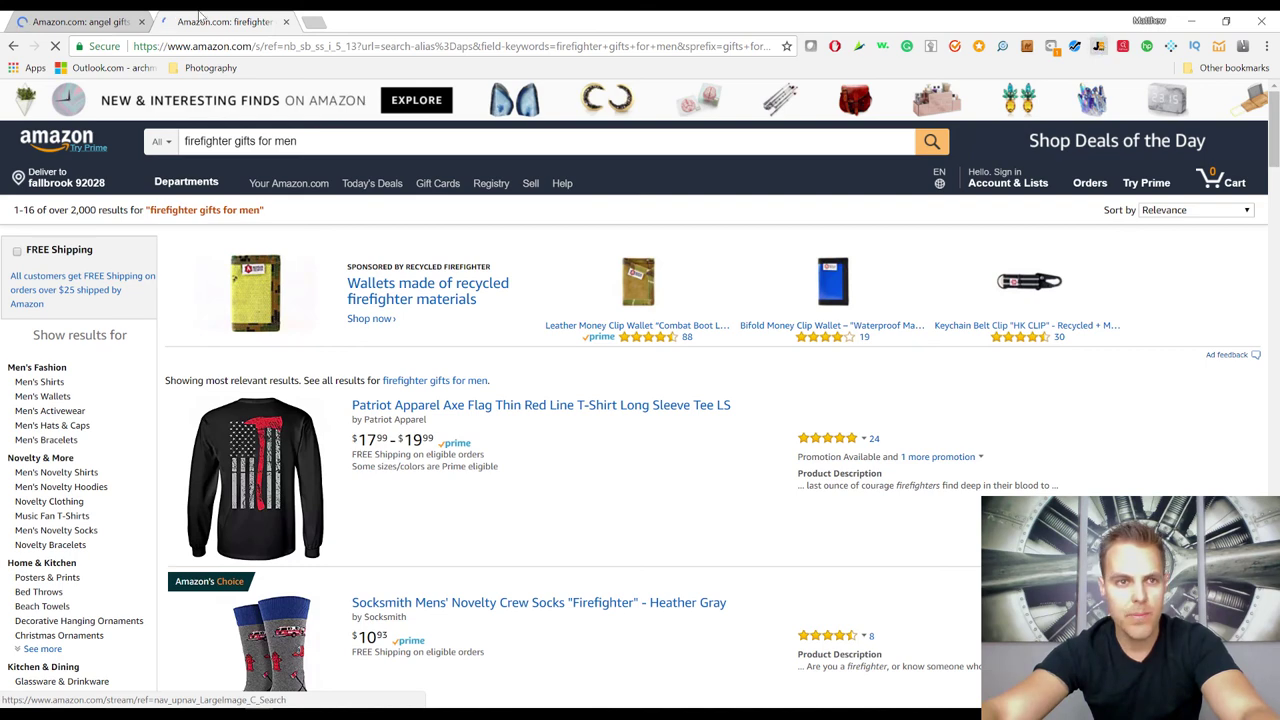
{"action": "left_click", "coordinate": [72, 22]}
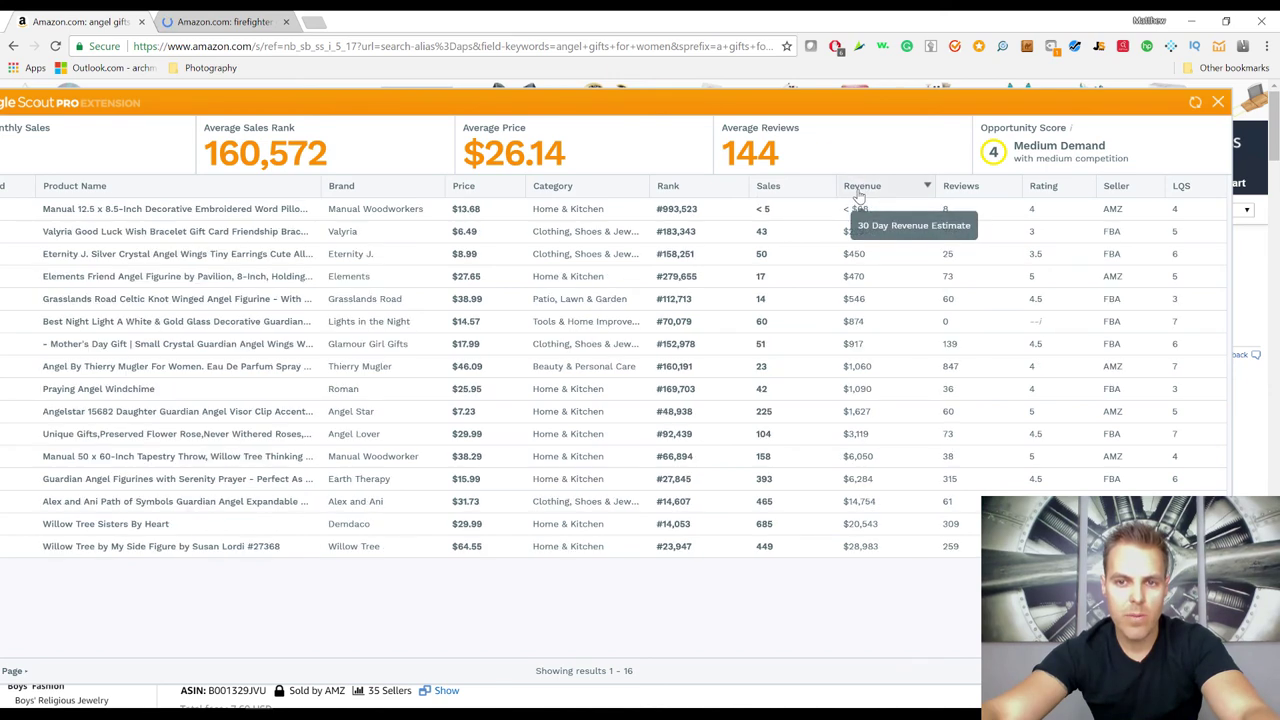
{"action": "left_click", "coordinate": [858, 190]}
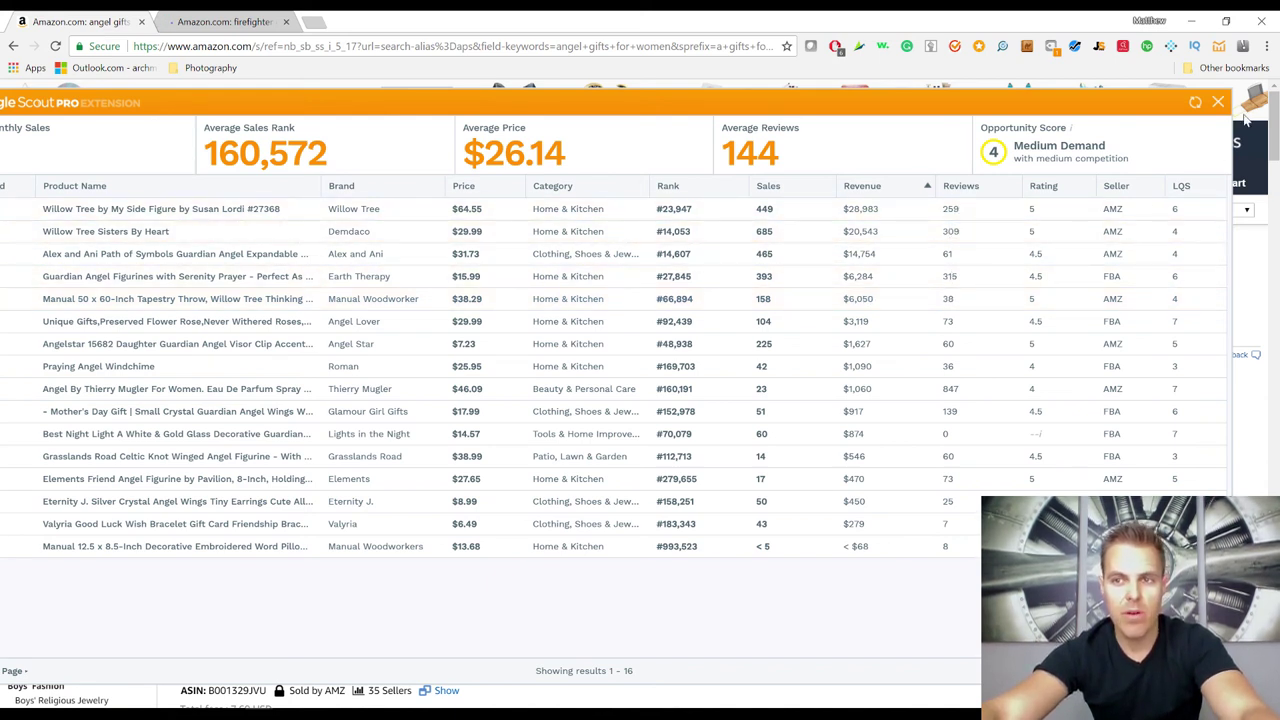
{"action": "left_click", "coordinate": [273, 100]}
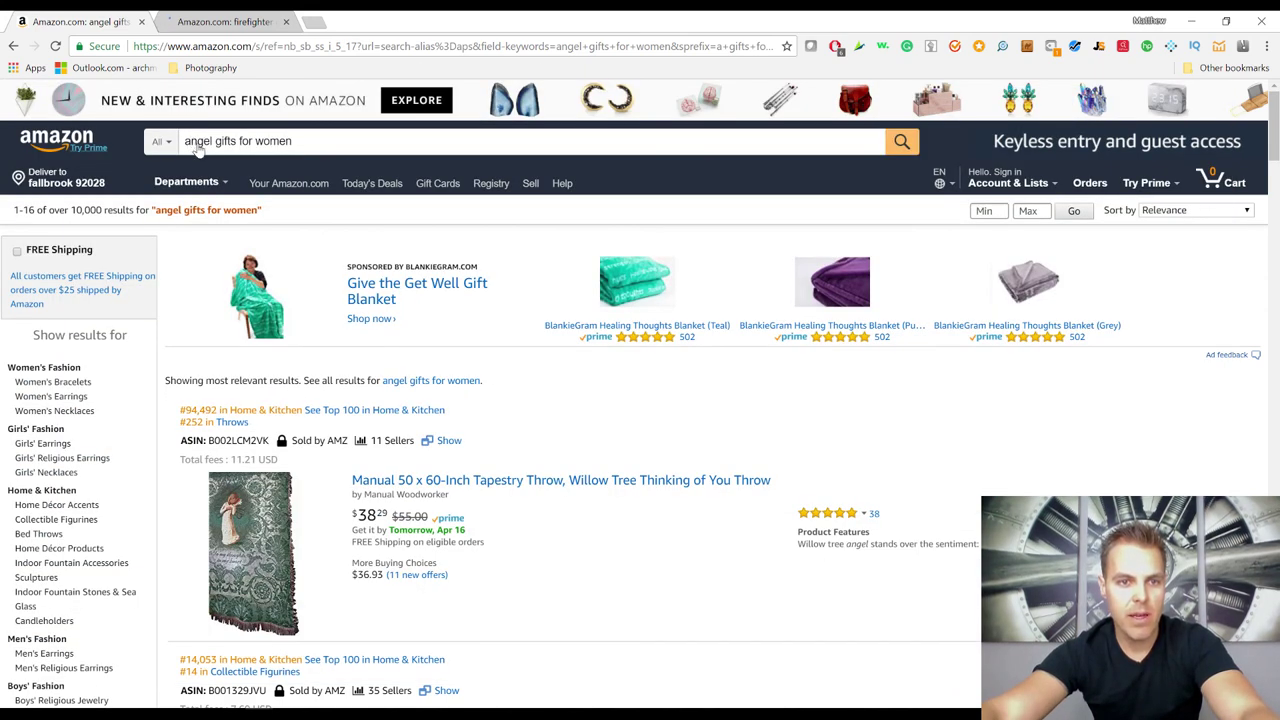
- Replace angel with the letter b in front of gifts for women and search for the suggested phrase beach gifts for women
{"action": "double_click", "coordinate": [199, 143]}
{"action": "mouse_move", "coordinate": [214, 183]}
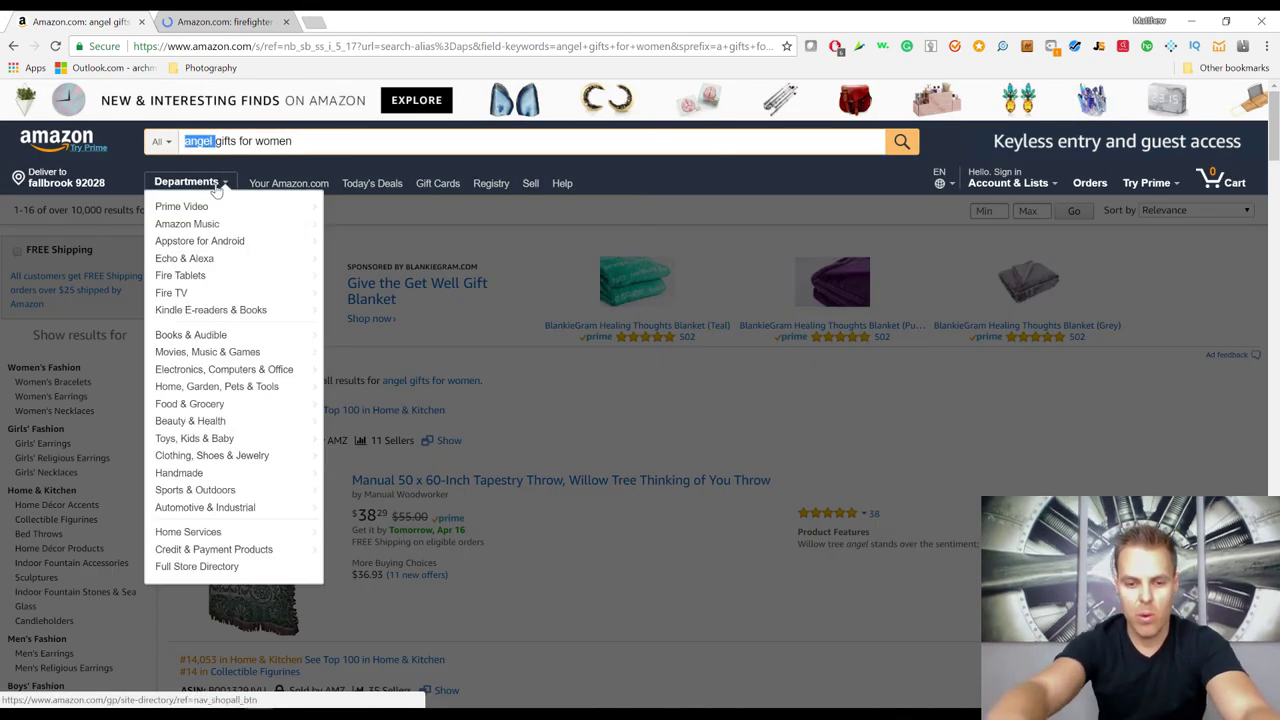
{"action": "key", "text": "BackSpace"}
{"action": "type", "text": "b"}
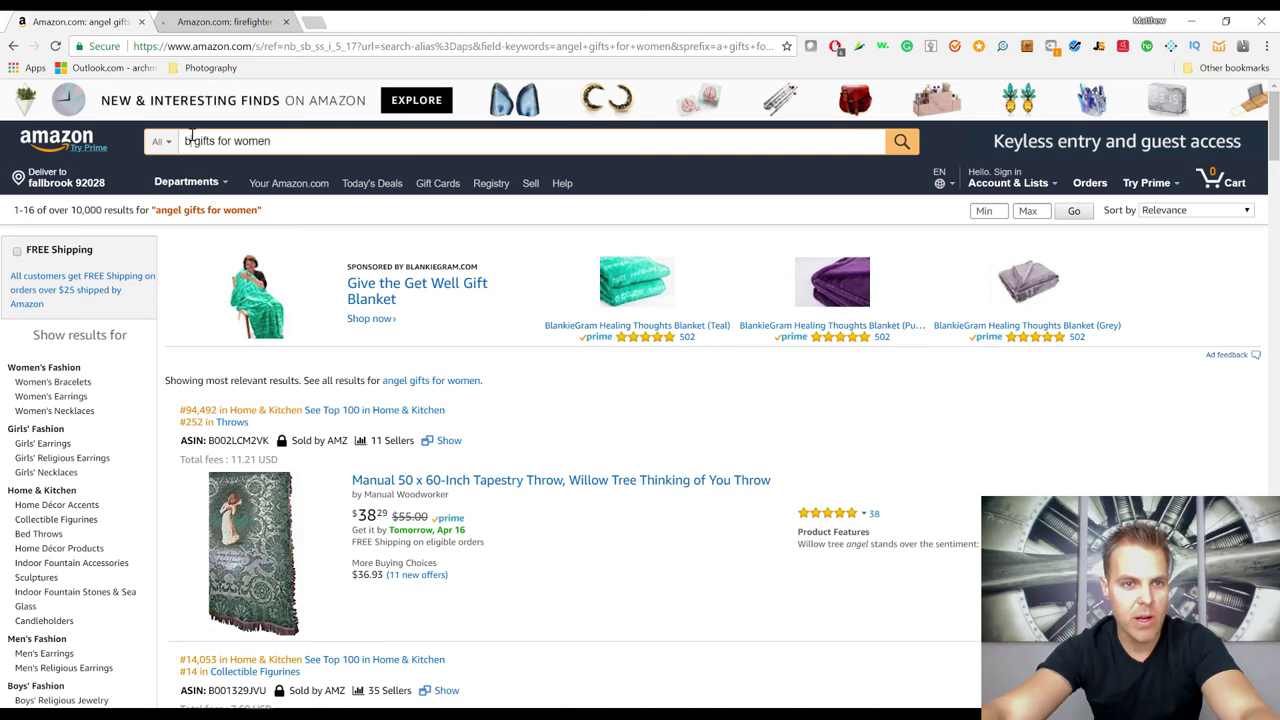
{"action": "key", "text": "BackSpace"}
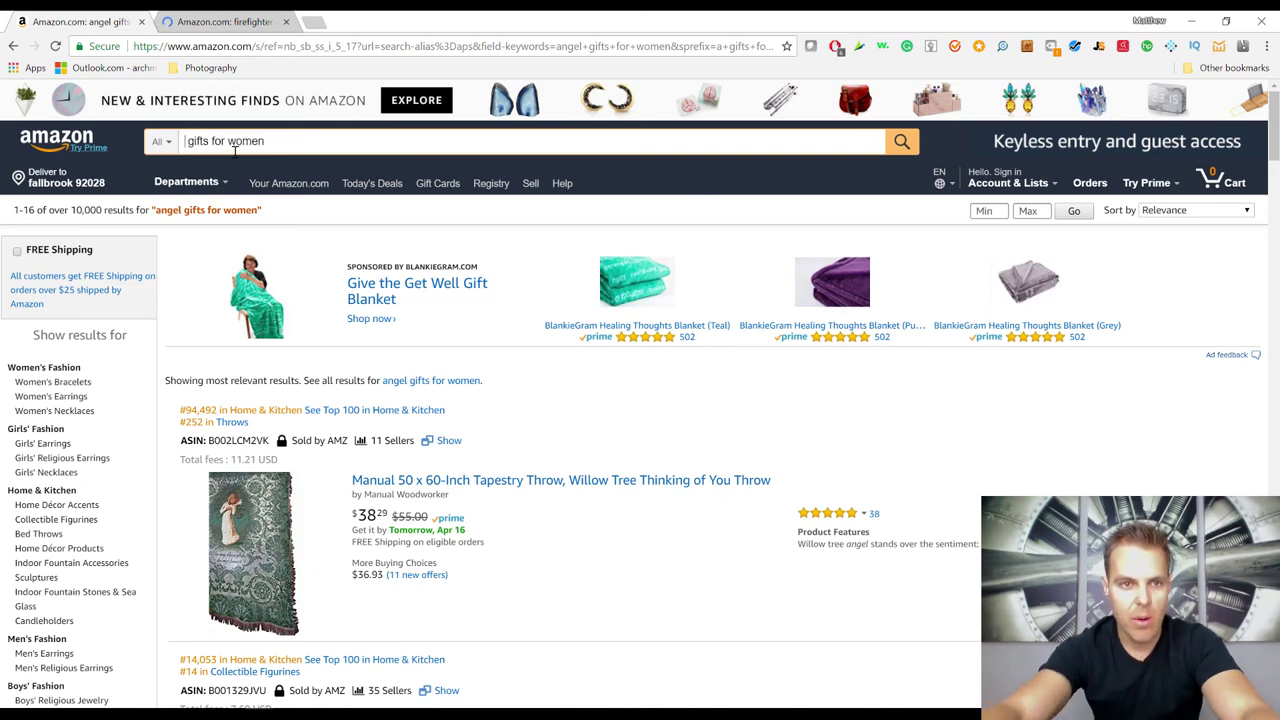
{"action": "type", "text": "b"}
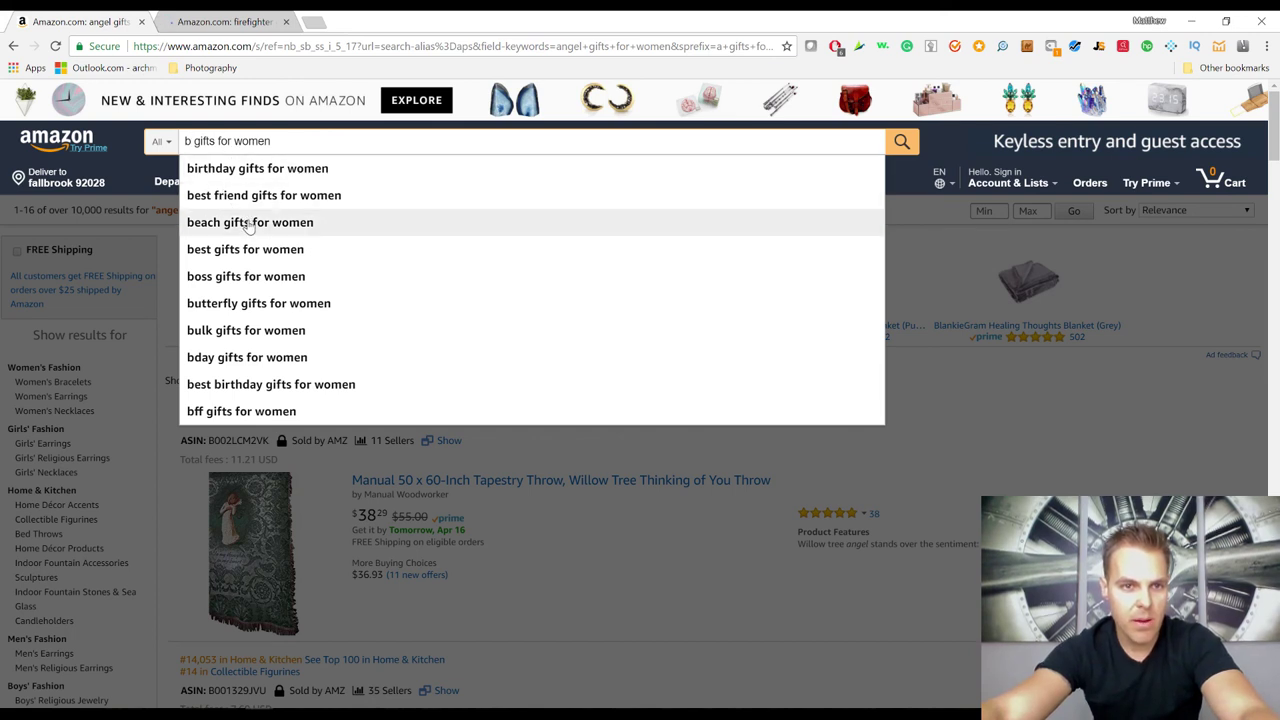
- Evaluate the firefighter gifts for men results in Jungle Scout, sorted by highest revenue, and close the product table
{"action": "left_click", "coordinate": [236, 22]}
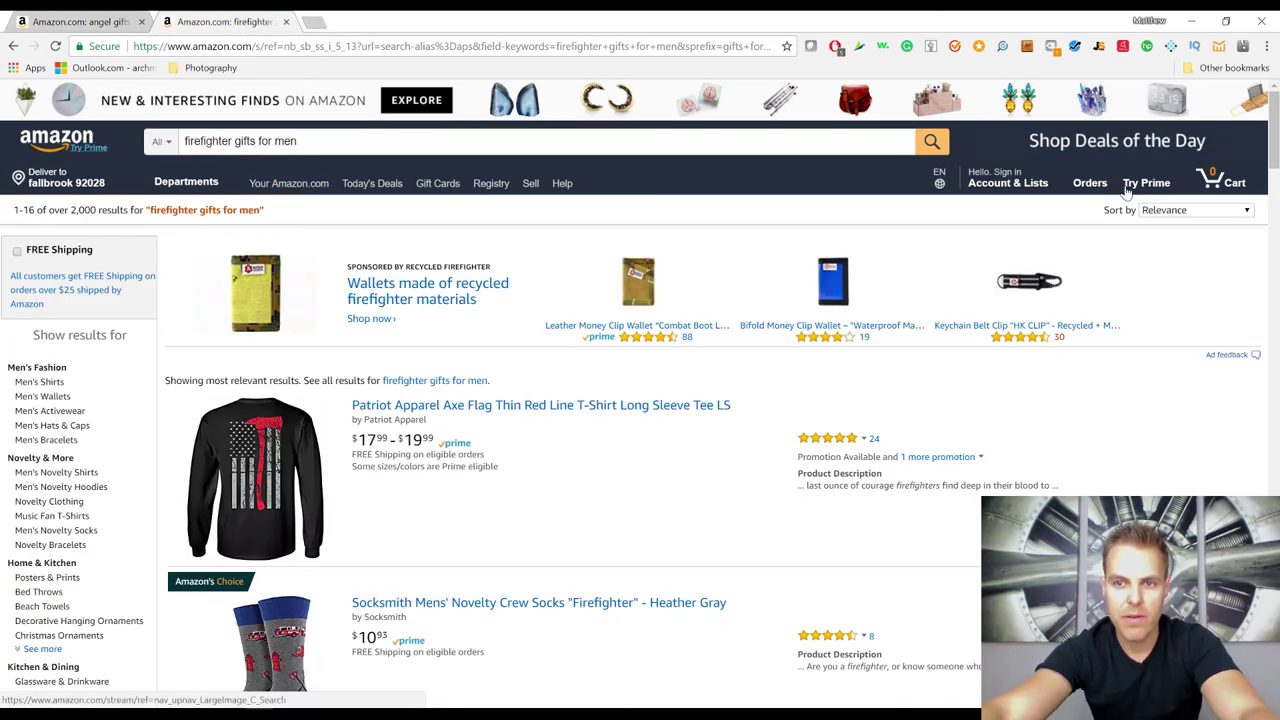
{"action": "scroll", "coordinate": [890, 280], "scroll_direction": "down", "scroll_amount": 1}
{"action": "scroll", "coordinate": [910, 270], "scroll_direction": "down", "scroll_amount": 3}
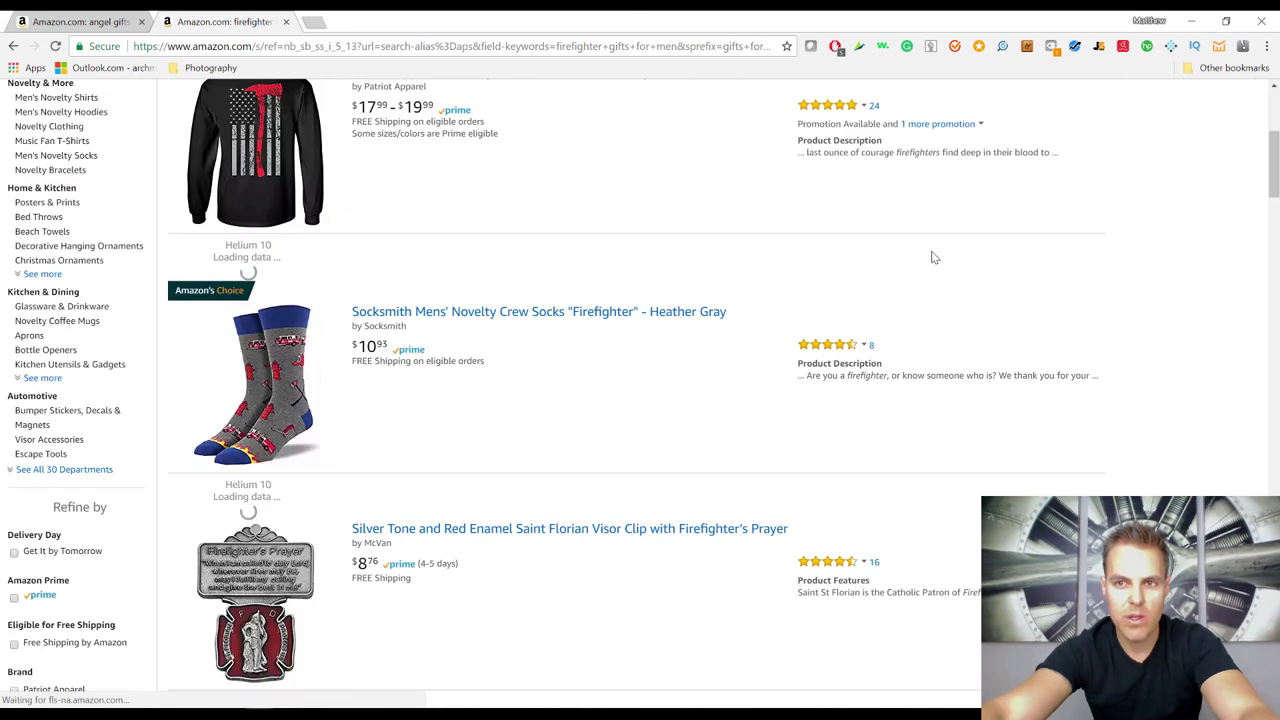
{"action": "scroll", "coordinate": [925, 230], "scroll_direction": "up", "scroll_amount": 5}
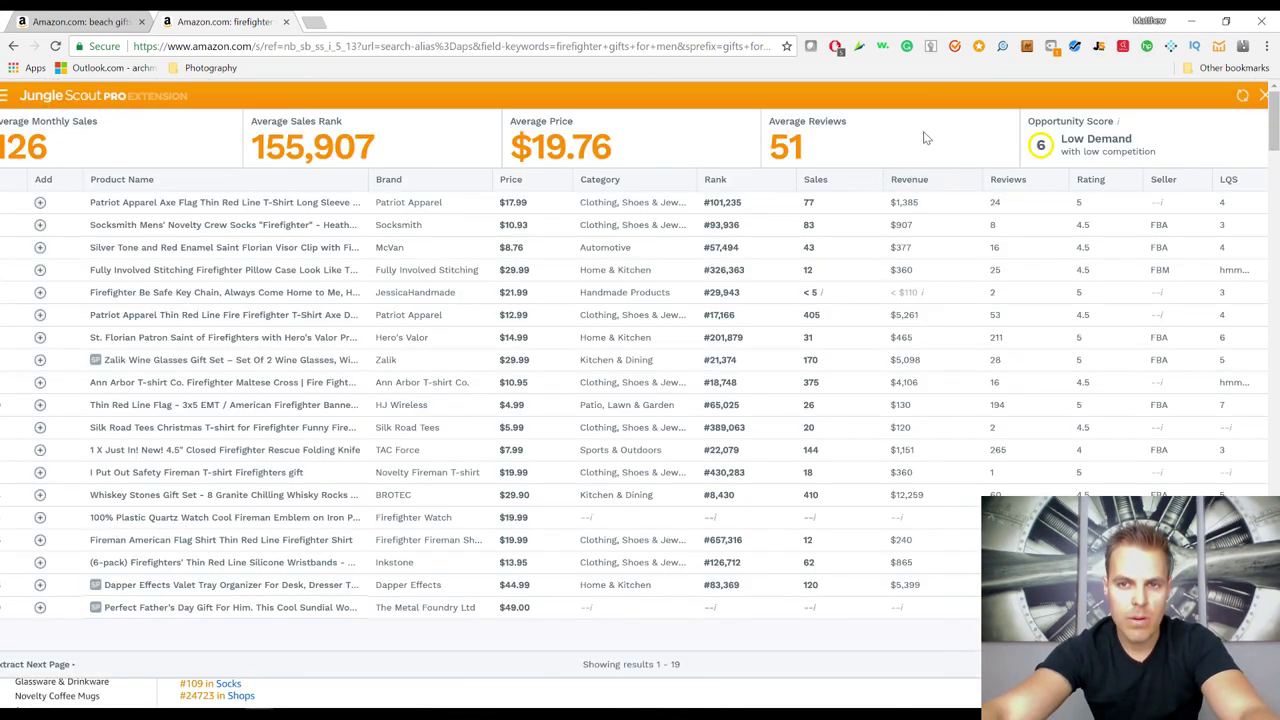
{"action": "left_click", "coordinate": [916, 184]}
{"action": "left_click", "coordinate": [917, 185]}
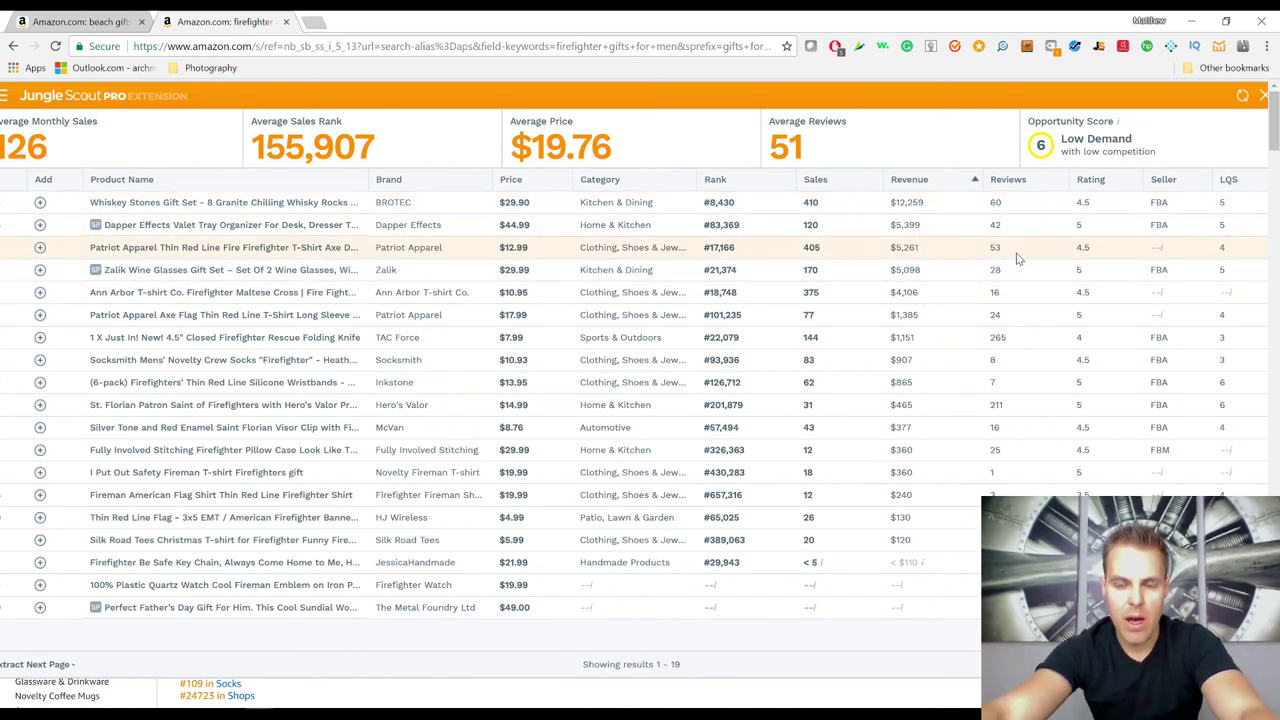
{"action": "left_click", "coordinate": [1262, 96]}
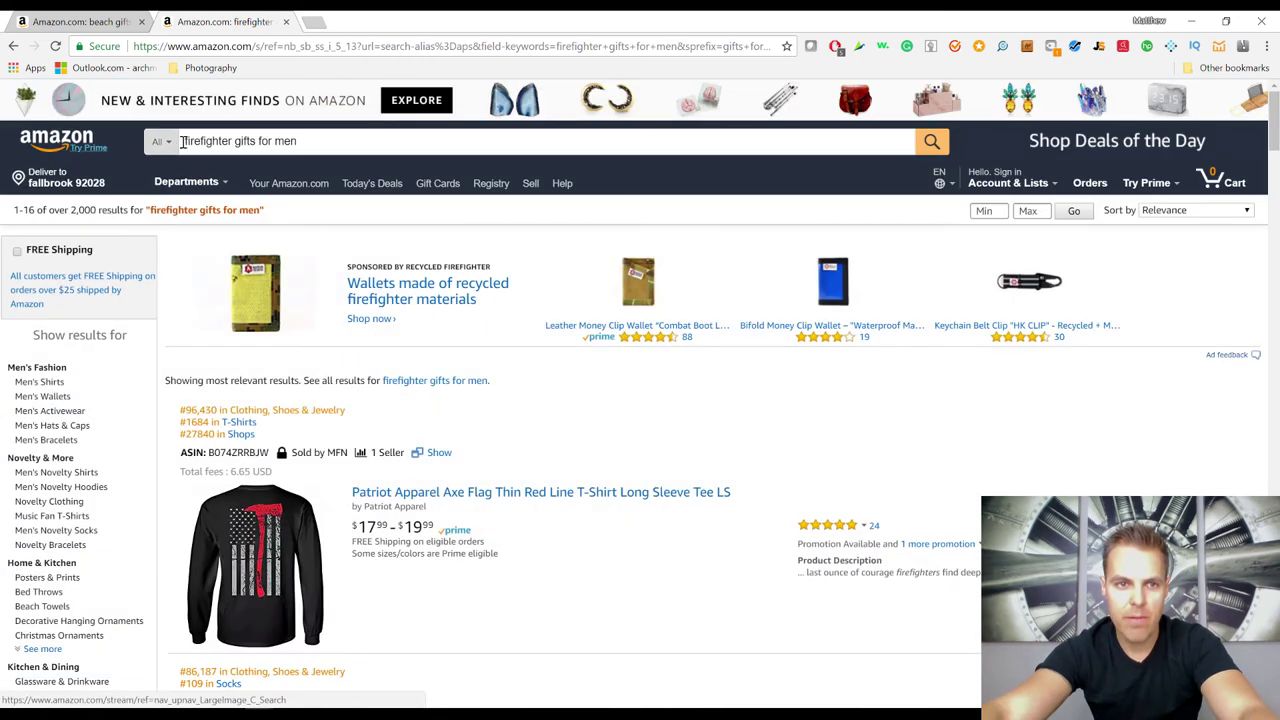
- Evaluate the beach gifts for women results in Jungle Scout, sorted by highest revenue and by fewest reviews
{"action": "left_click", "coordinate": [97, 27]}
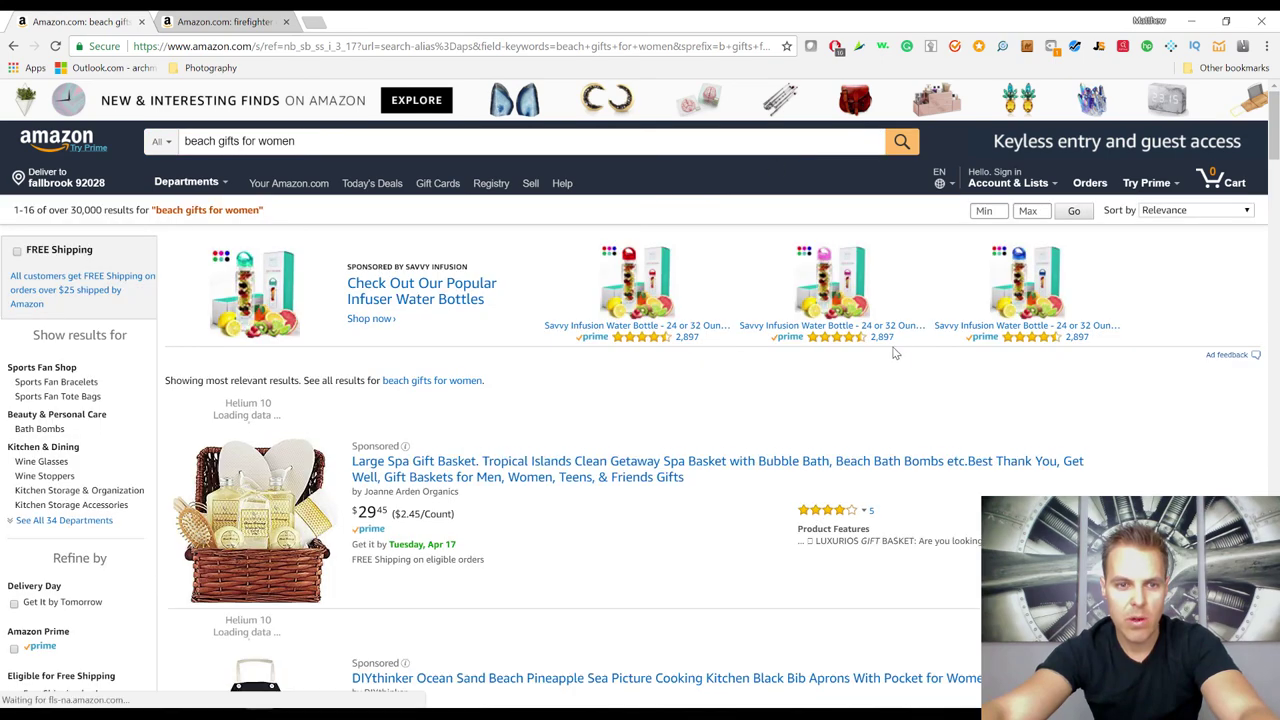
{"action": "scroll", "coordinate": [1212, 82], "scroll_direction": "down", "scroll_amount": 3}
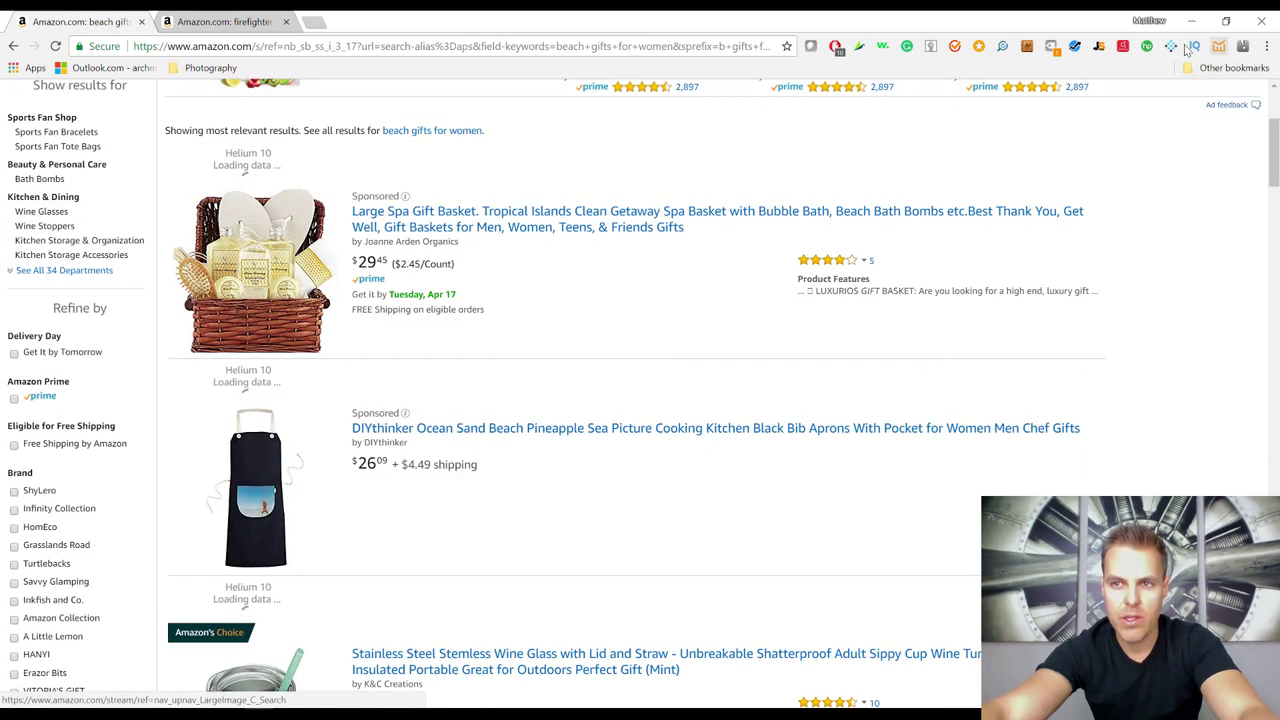
{"action": "left_click", "coordinate": [1100, 47]}
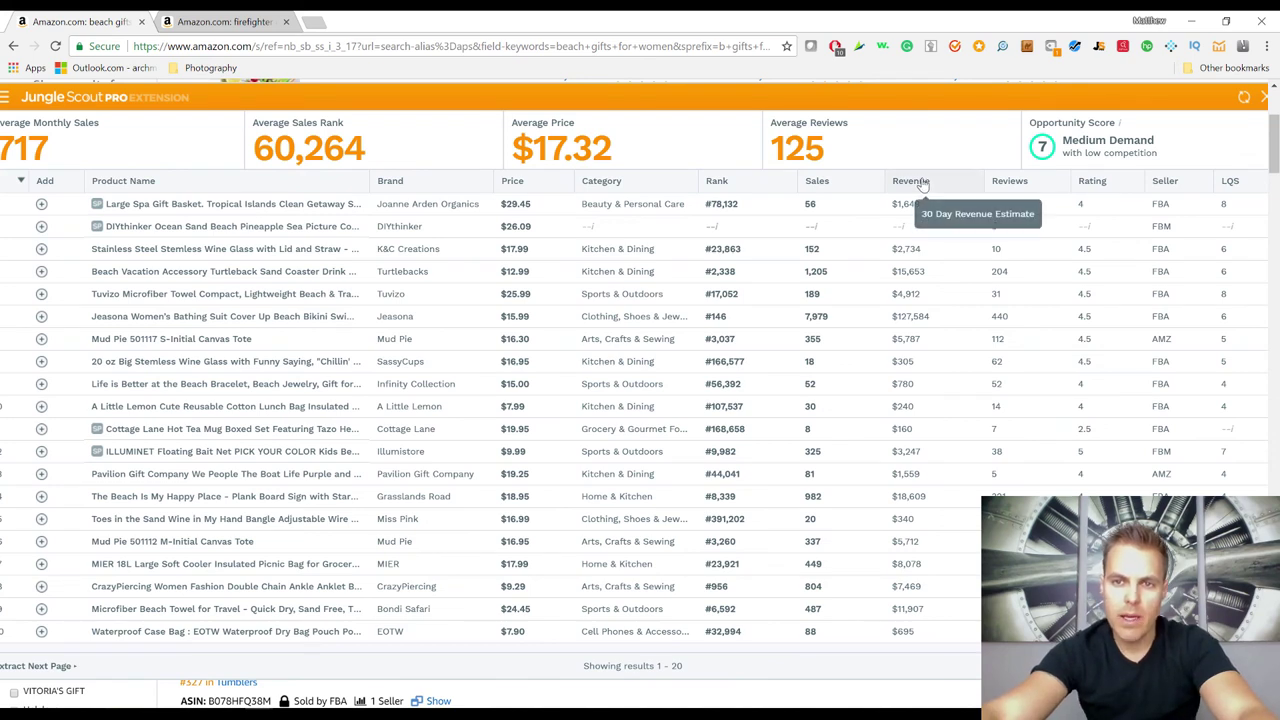
{"action": "left_click", "coordinate": [922, 183]}
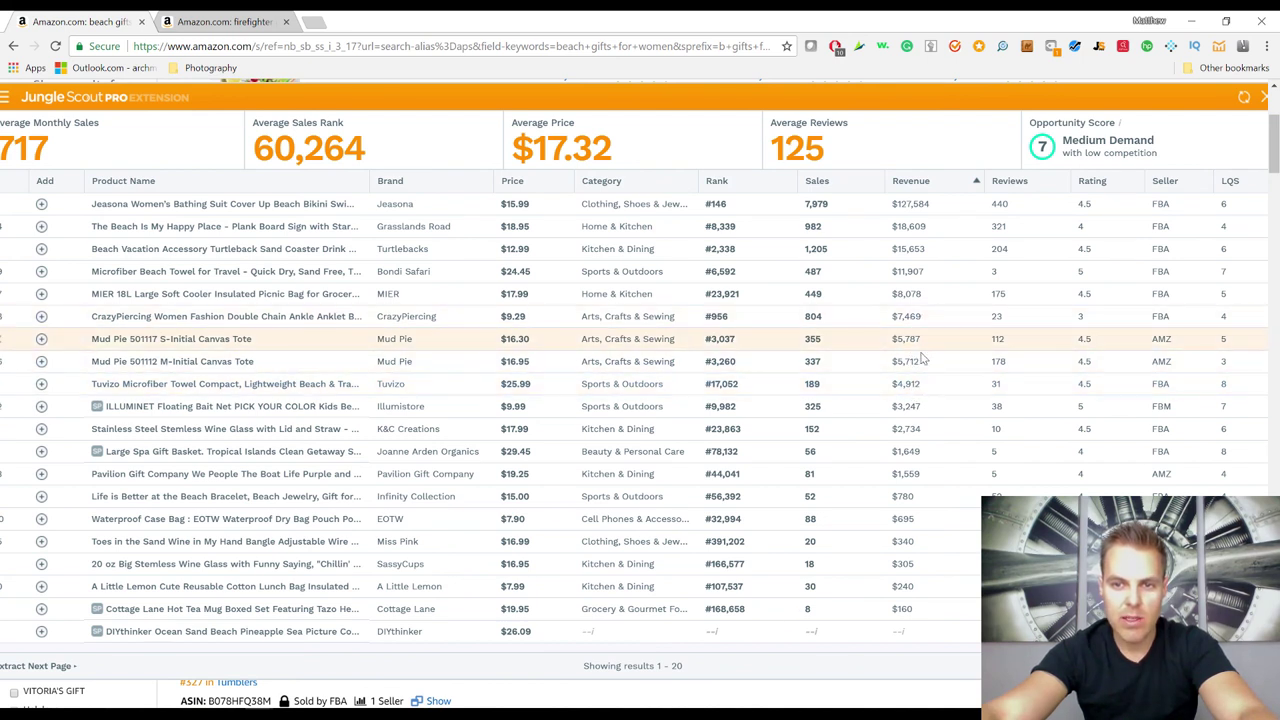
{"action": "left_click", "coordinate": [1003, 180]}
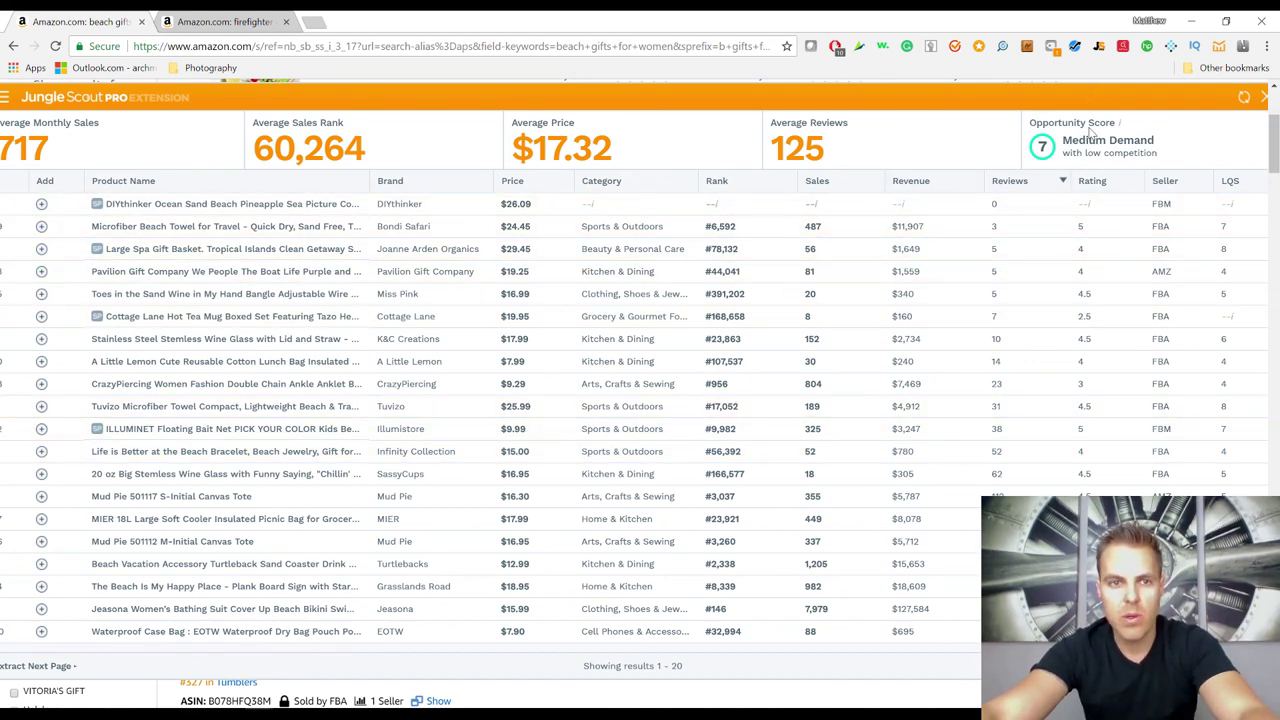
- Copy the search phrase beach gifts for women into the Word document on a new line under the Method 4 heading
{"action": "scroll", "coordinate": [1090, 130], "scroll_direction": "up", "scroll_amount": 5}
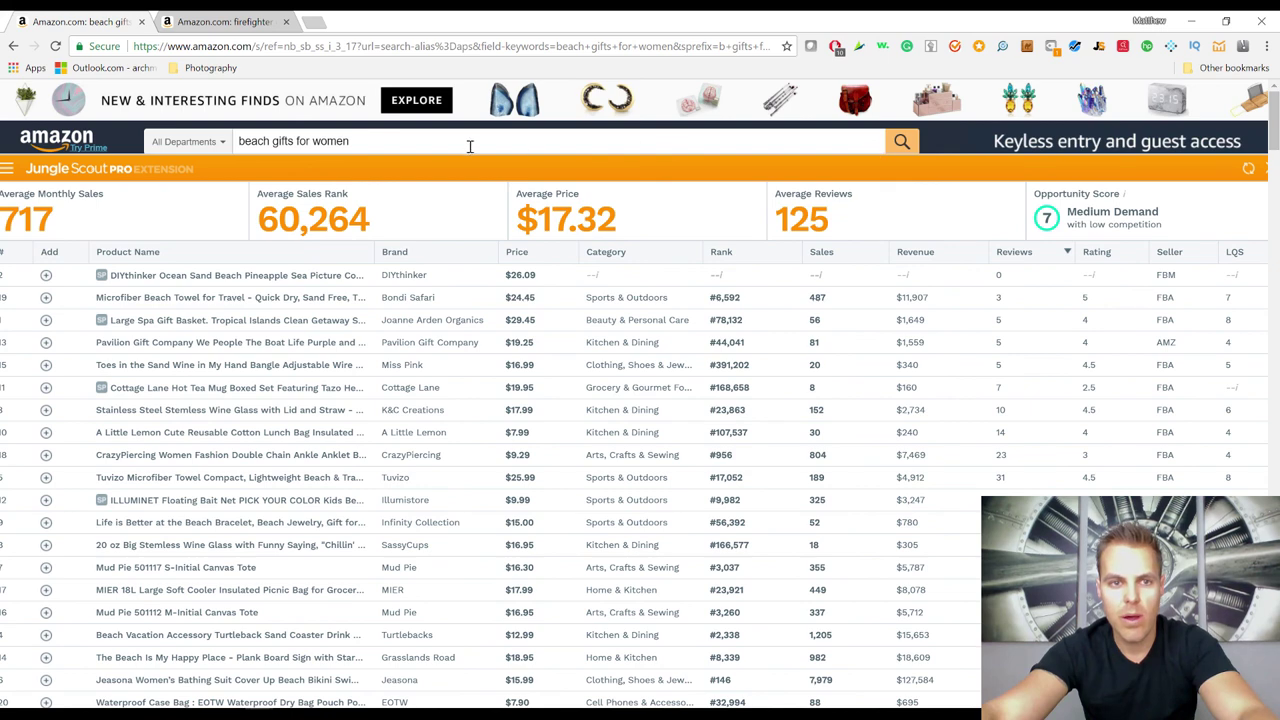
{"action": "left_click", "coordinate": [399, 140]}
{"action": "key", "text": "ctrl+c"}
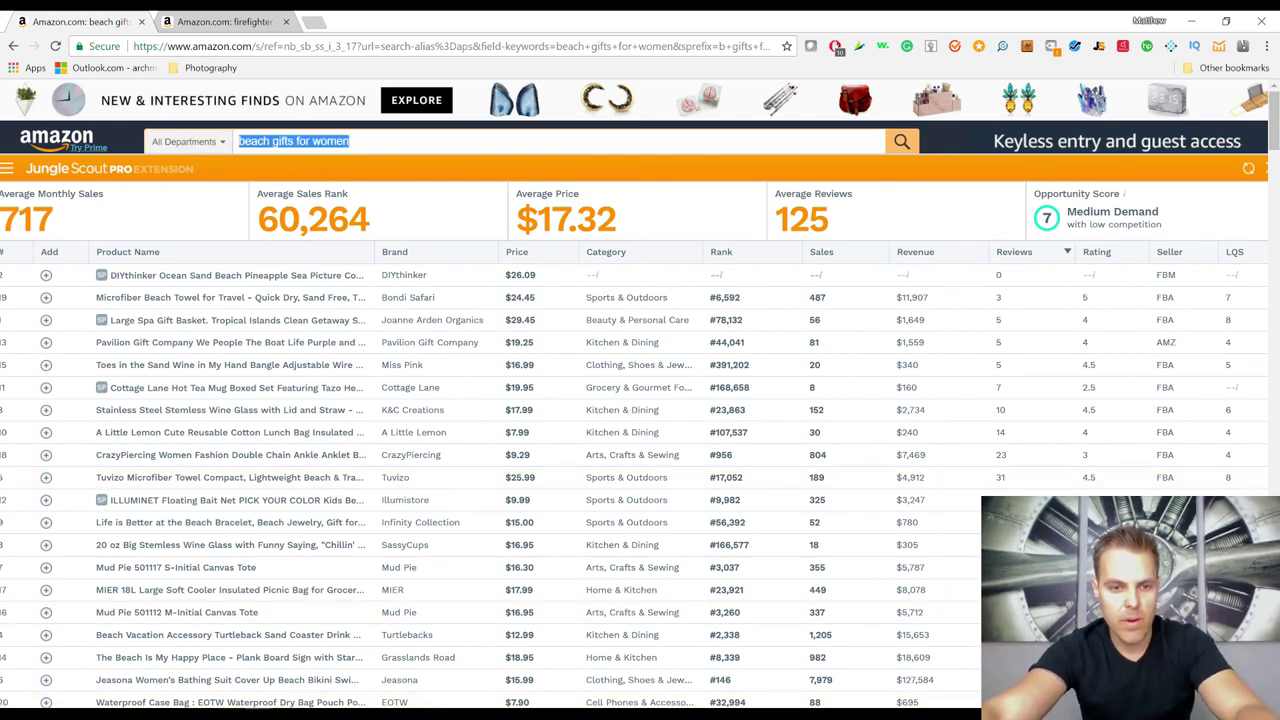
{"action": "key", "text": "alt+Tab"}
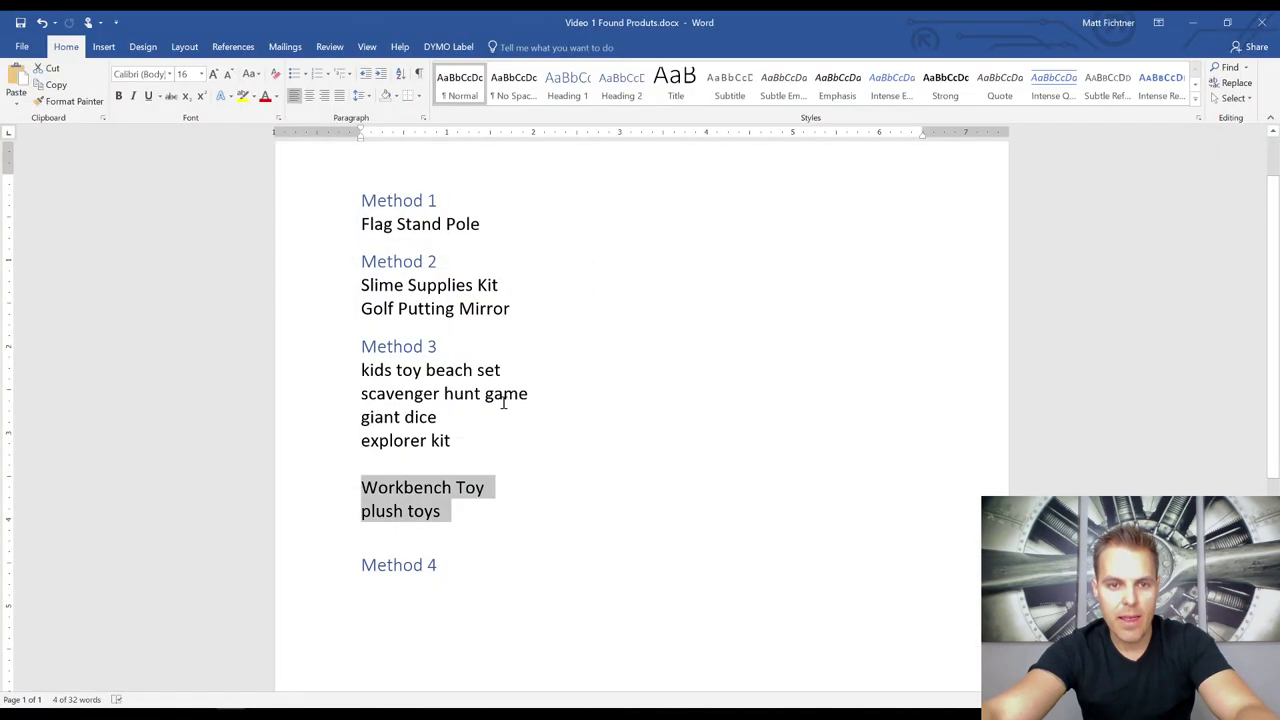
{"action": "left_click", "coordinate": [489, 566]}
{"action": "key", "text": "Return"}
{"action": "key", "text": "ctrl+v"}
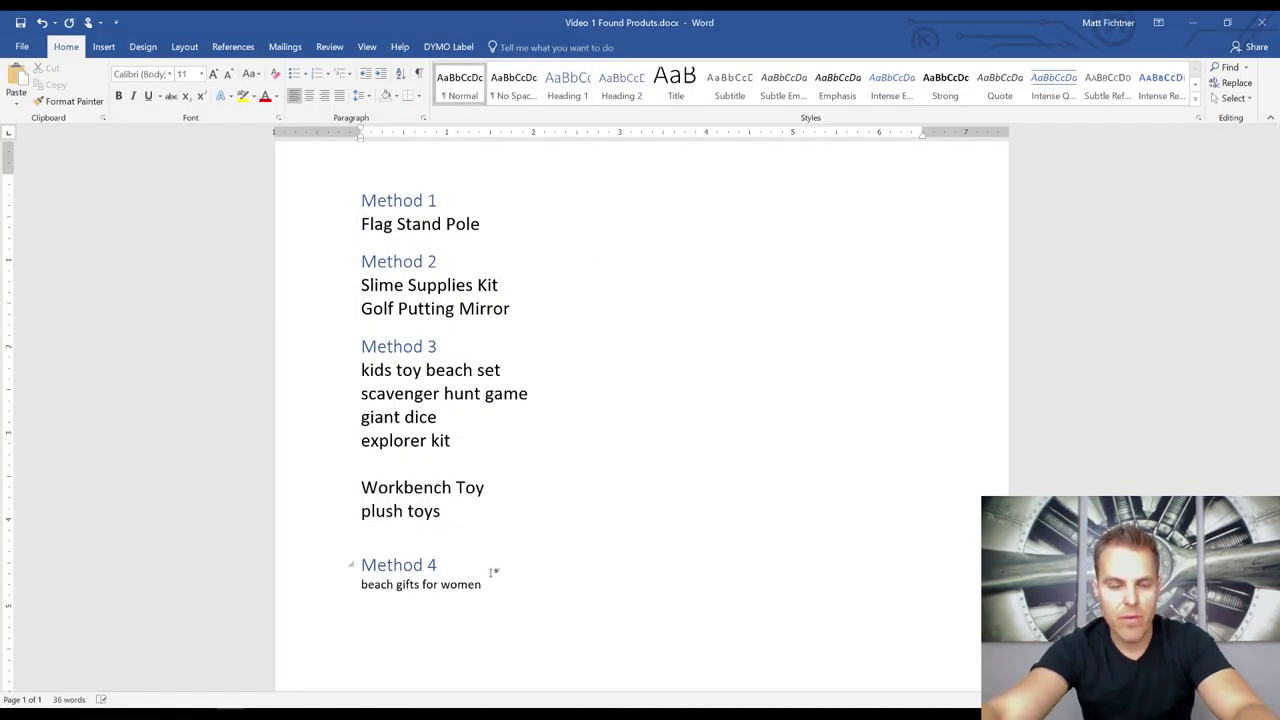
- Enlarge the beach gifts for women line under Method 4 to 14 points and return to the Amazon page
{"action": "triple_click", "coordinate": [424, 584]}
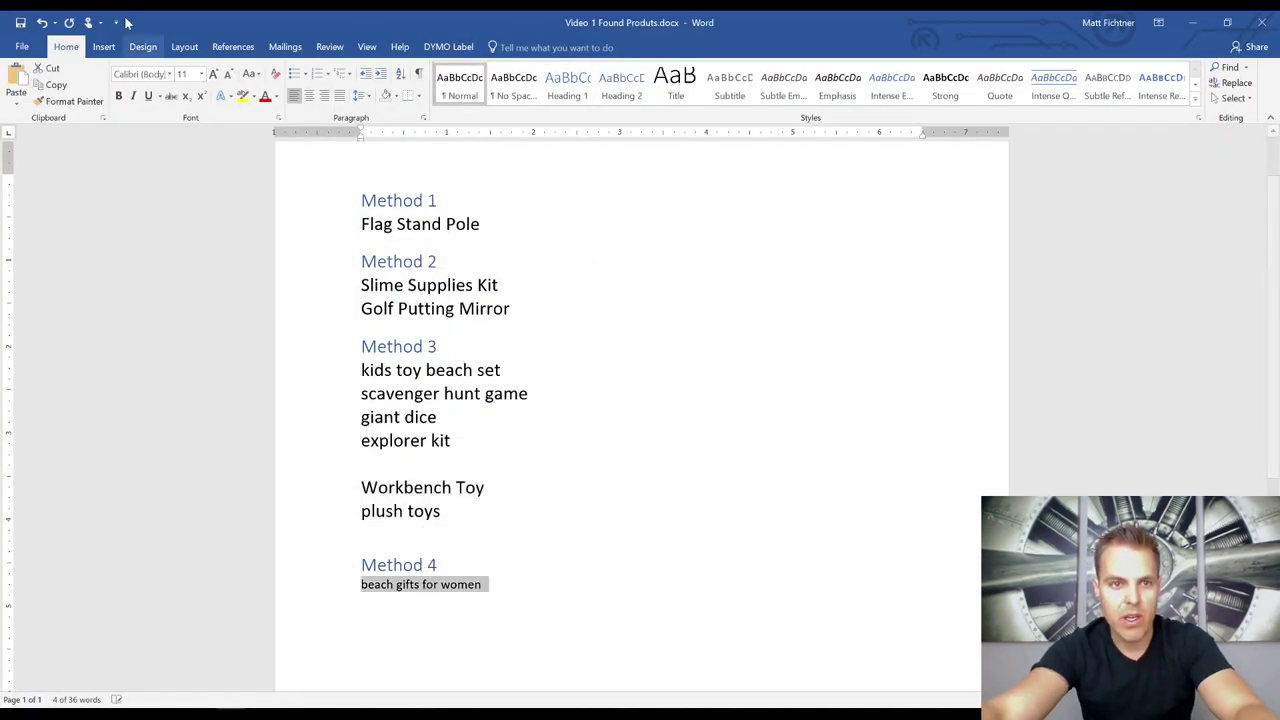
{"action": "left_click", "coordinate": [212, 75]}
{"action": "left_click", "coordinate": [212, 75]}
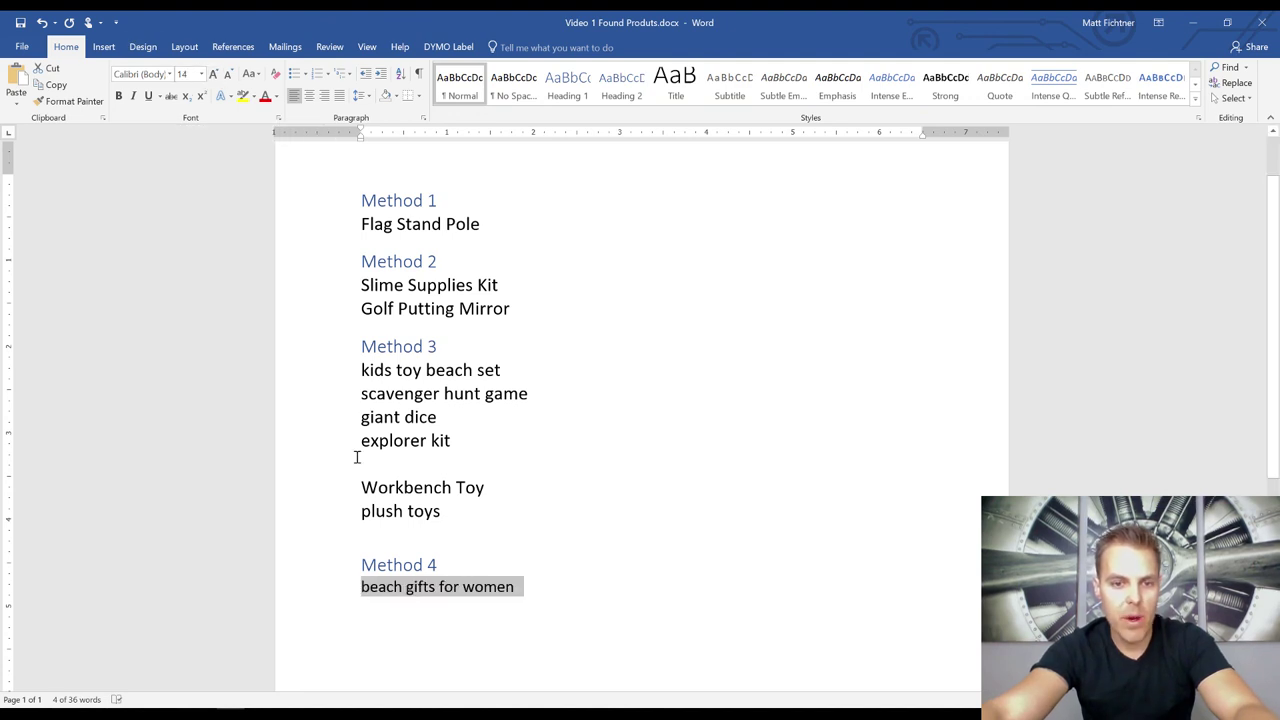
{"action": "left_click", "coordinate": [212, 75]}
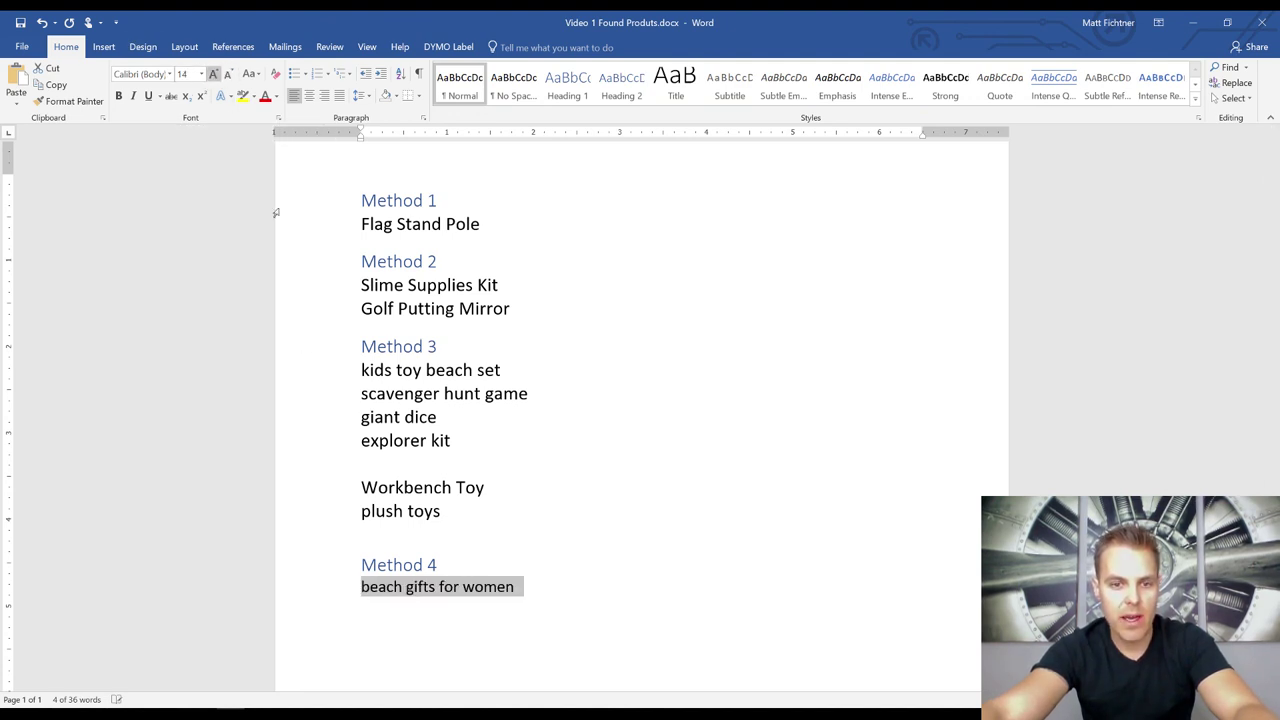
{"action": "left_click", "coordinate": [1193, 22]}
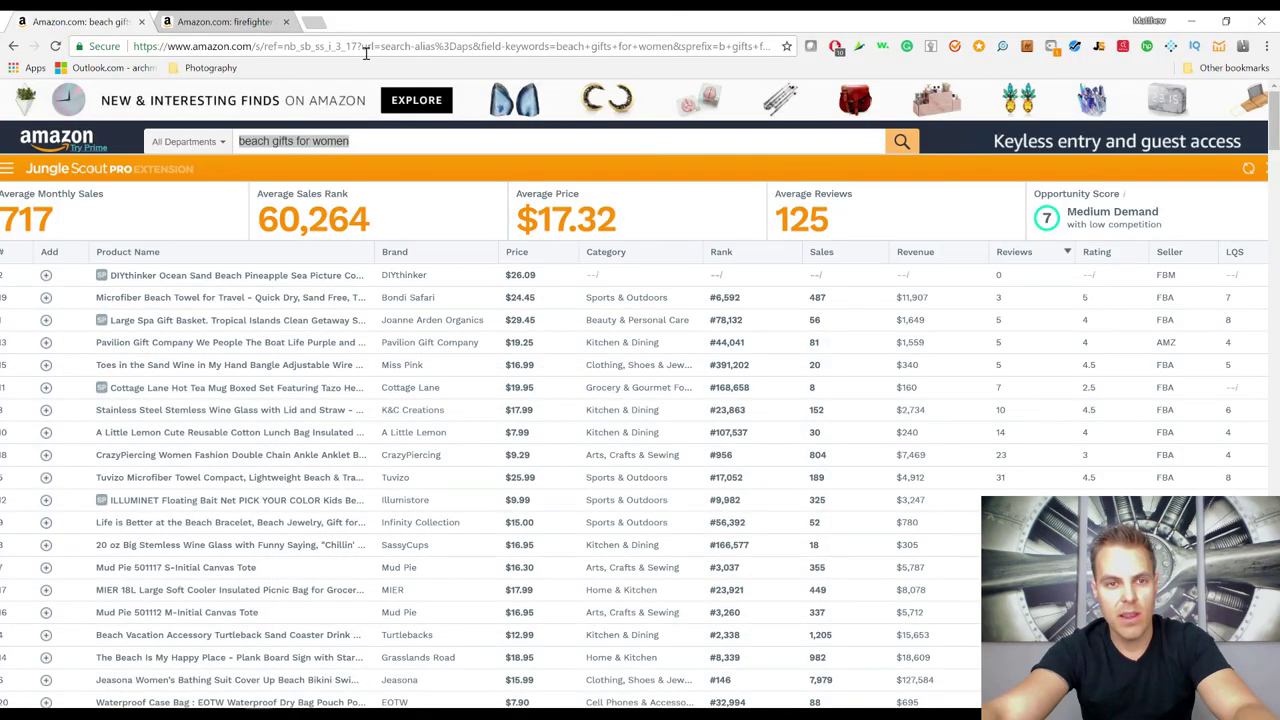
- Close the Jungle Scout table and shorten the Amazon search to beach gifts
{"action": "scroll", "coordinate": [1197, 168], "scroll_direction": "right", "scroll_amount": 1}
{"action": "left_click", "coordinate": [1220, 169]}
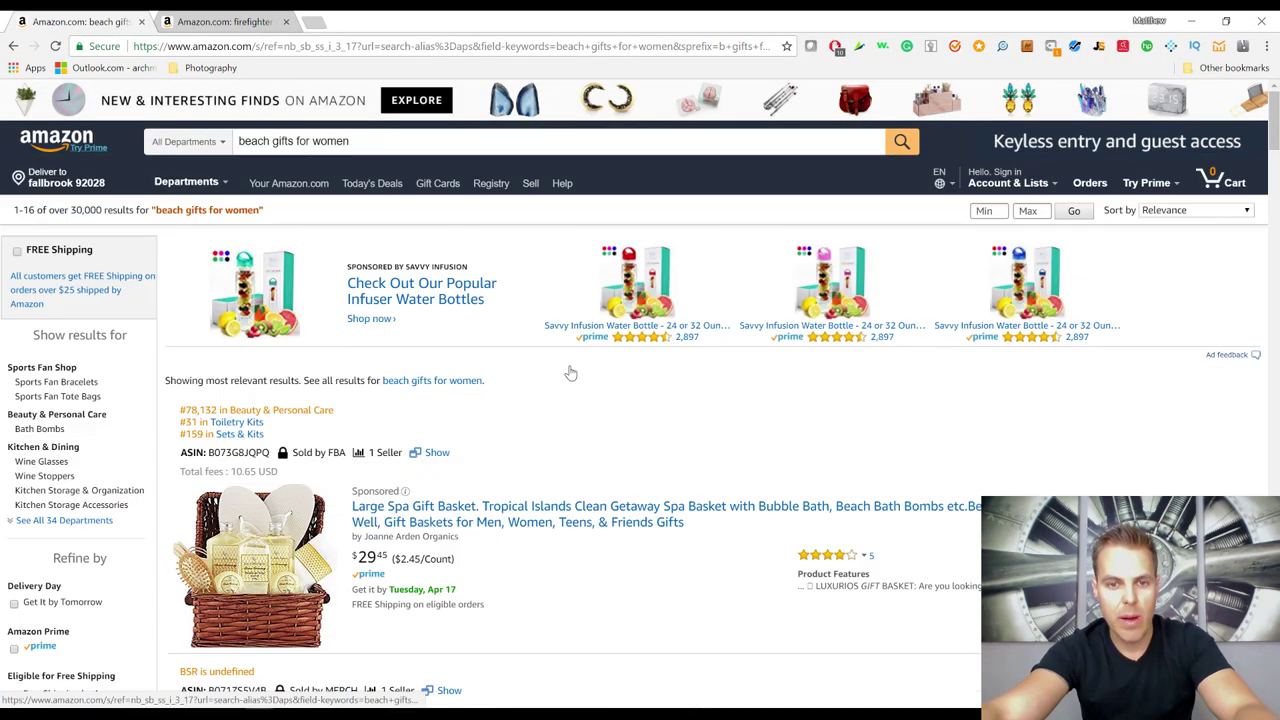
{"action": "left_click", "coordinate": [300, 142]}
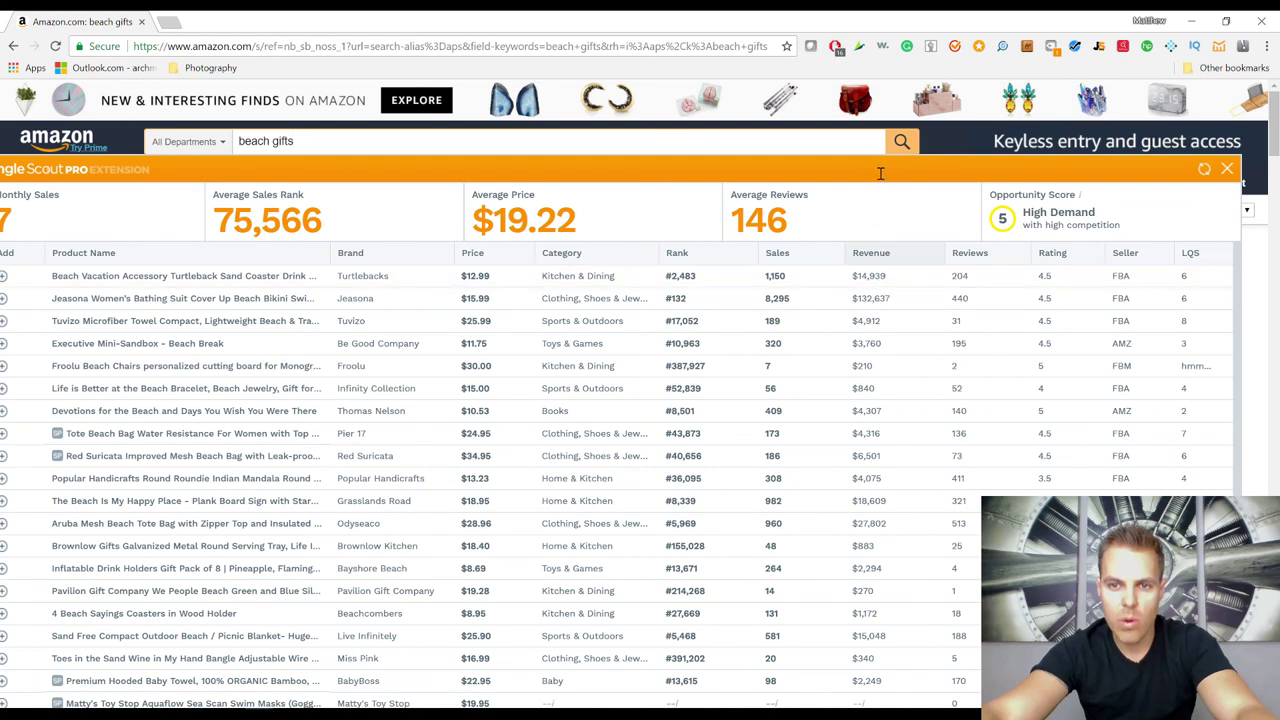
- Evaluate the beach gifts results in Jungle Scout by highest revenue and by fewest reviews, and close the table
{"action": "left_click", "coordinate": [885, 179]}
{"action": "left_click", "coordinate": [870, 253]}
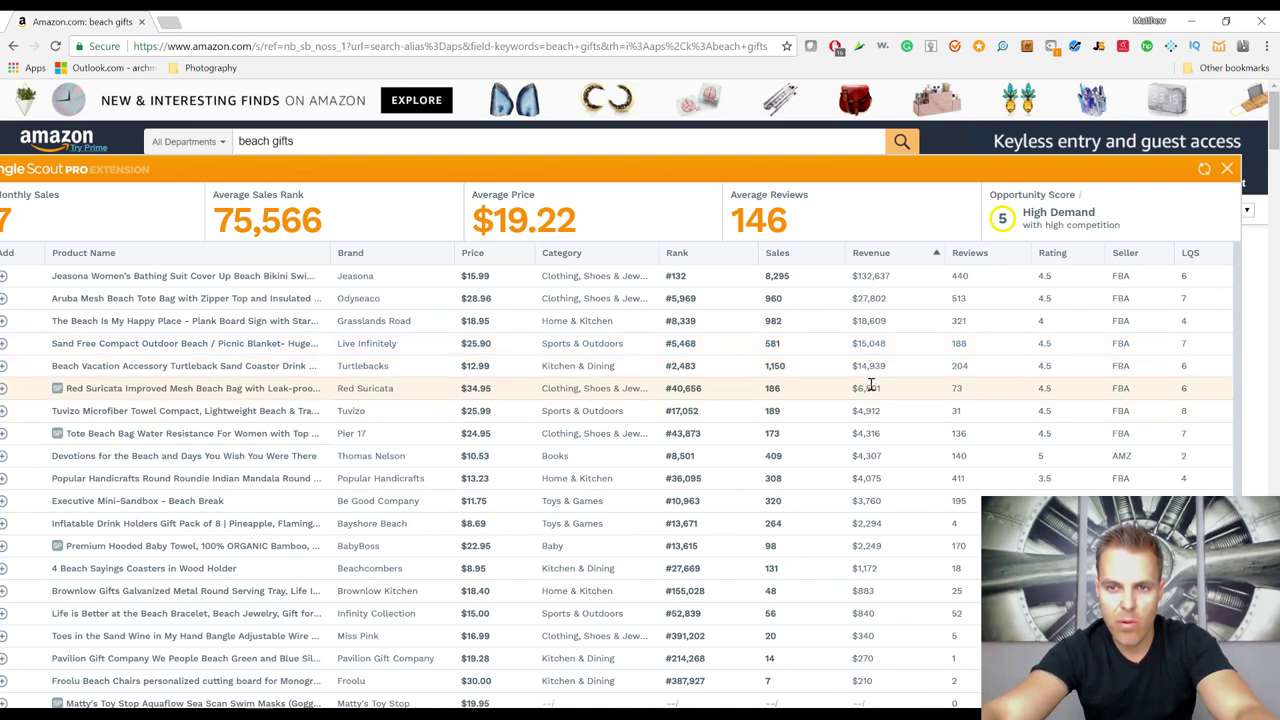
{"action": "left_click", "coordinate": [975, 257]}
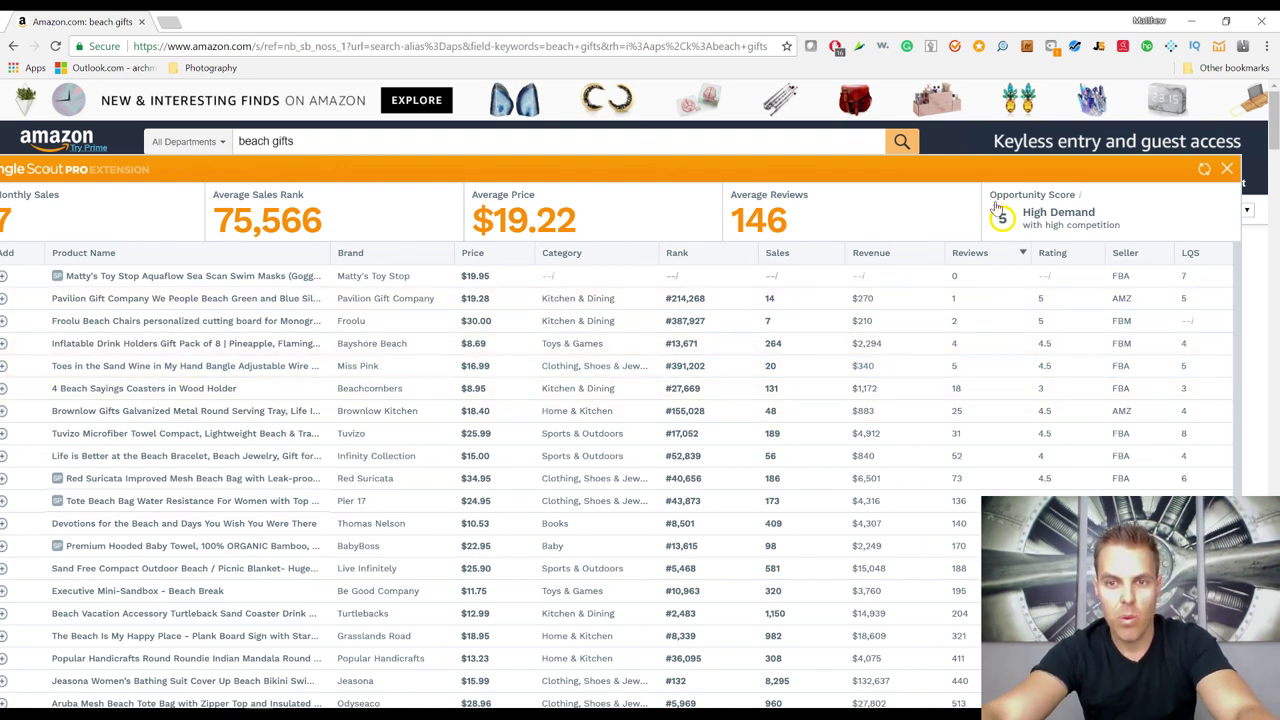
{"action": "left_click", "coordinate": [1226, 171]}
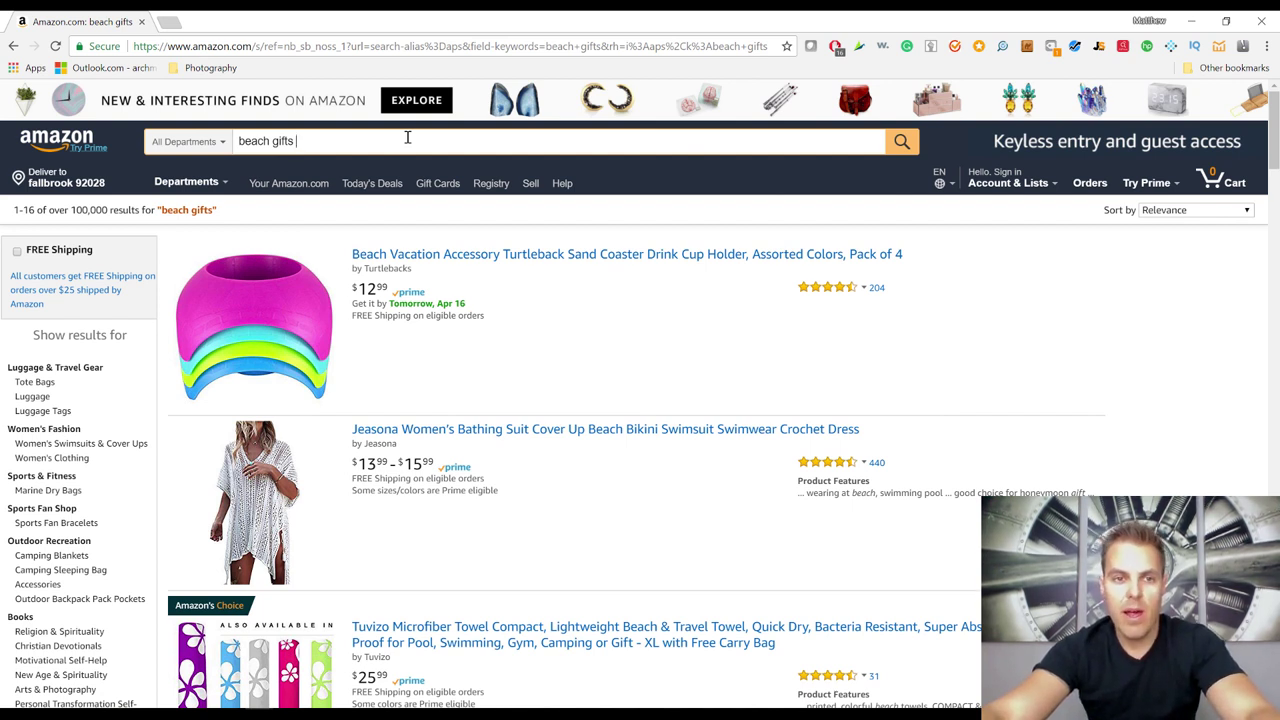
- Examine the Amazon search suggestions for beach gifts, and put the letter a in front of the phrase
{"action": "left_click", "coordinate": [341, 143]}
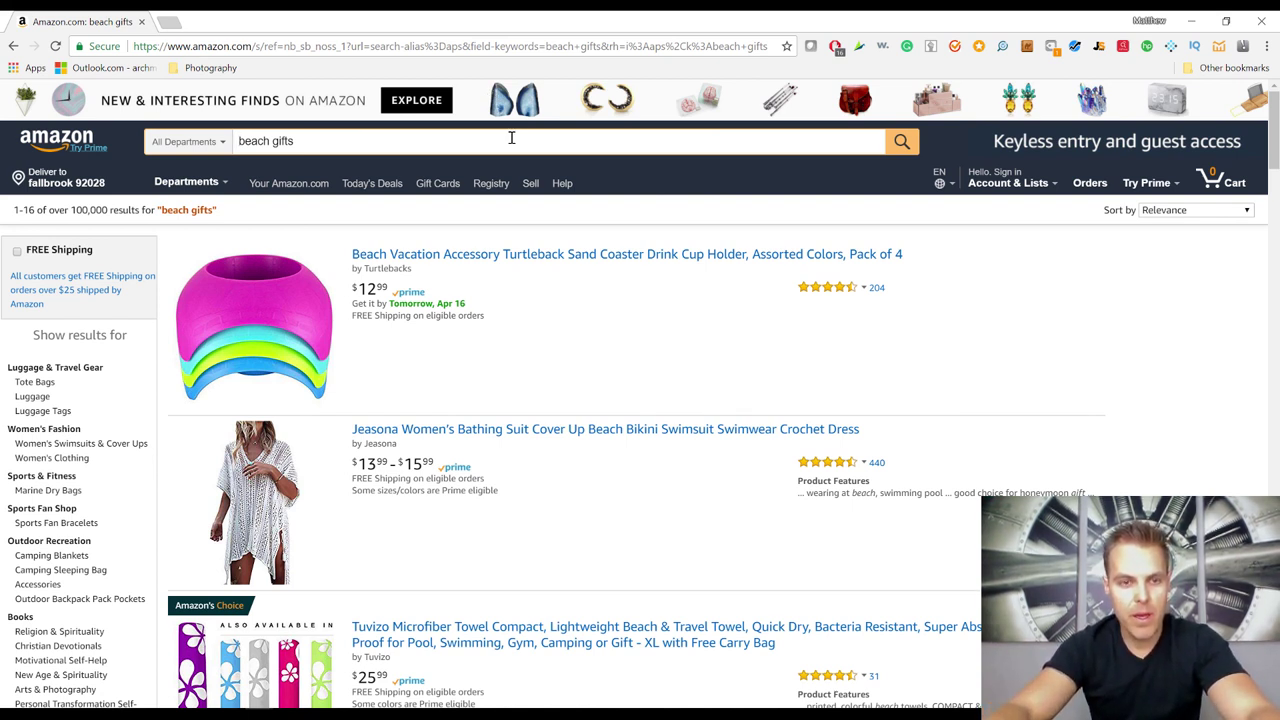
{"action": "key", "text": "BackSpace"}
{"action": "key", "text": "BackSpace"}
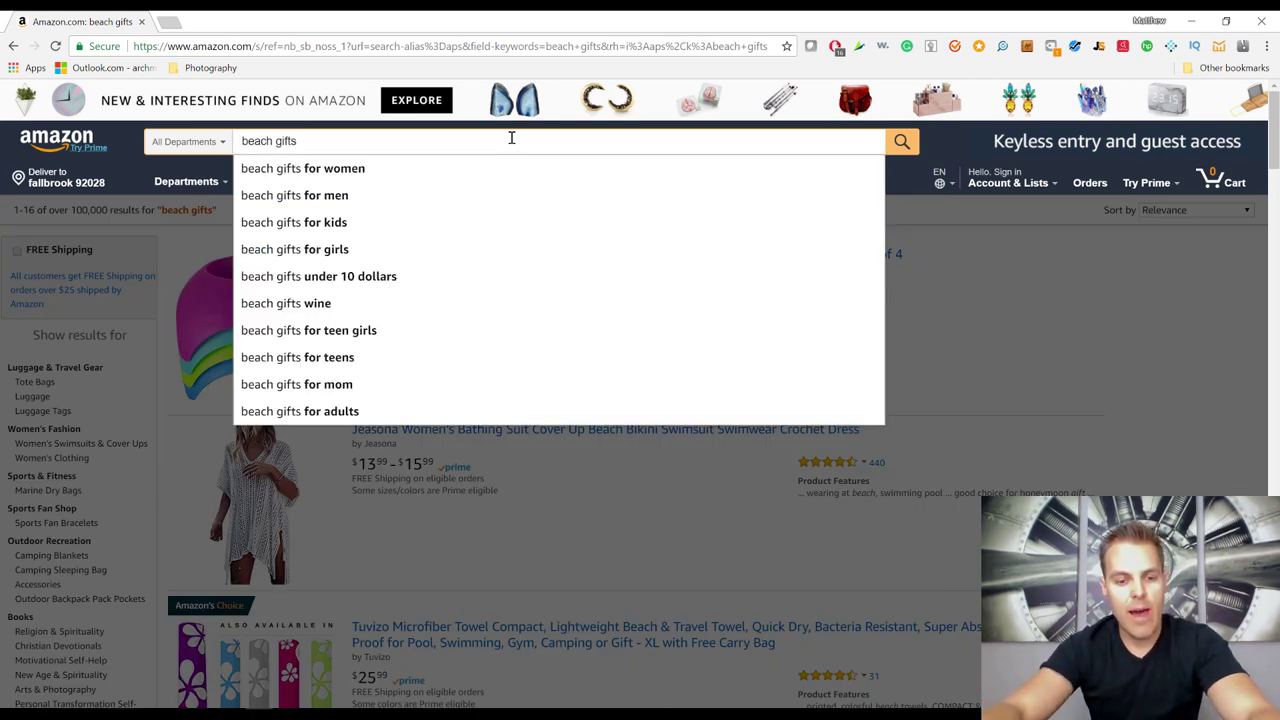
{"action": "type", "text": "a"}
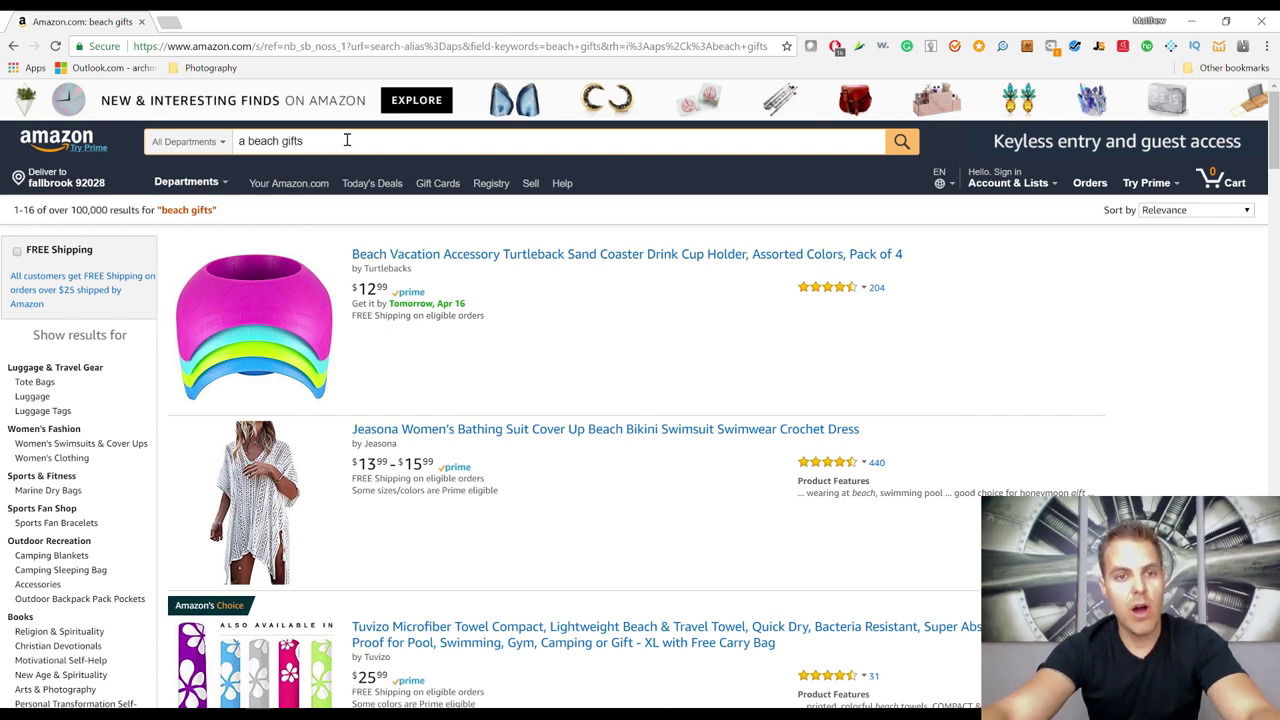
{"action": "triple_click", "coordinate": [401, 144]}
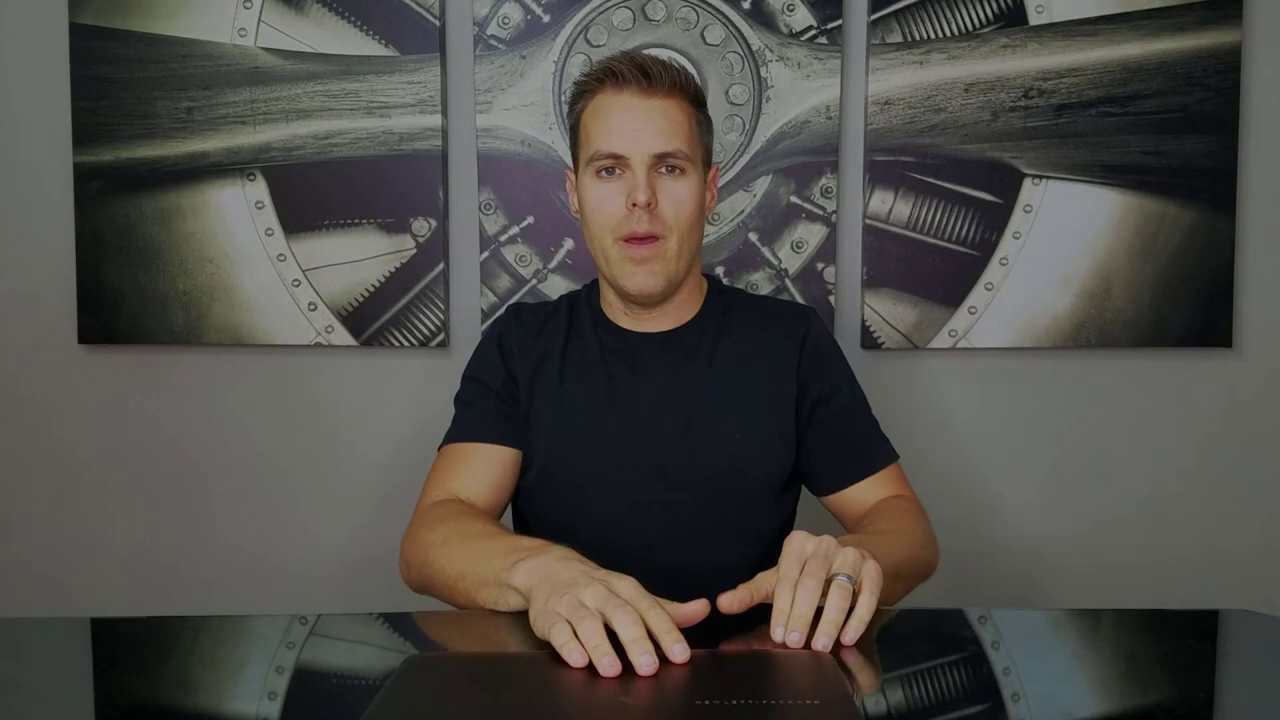